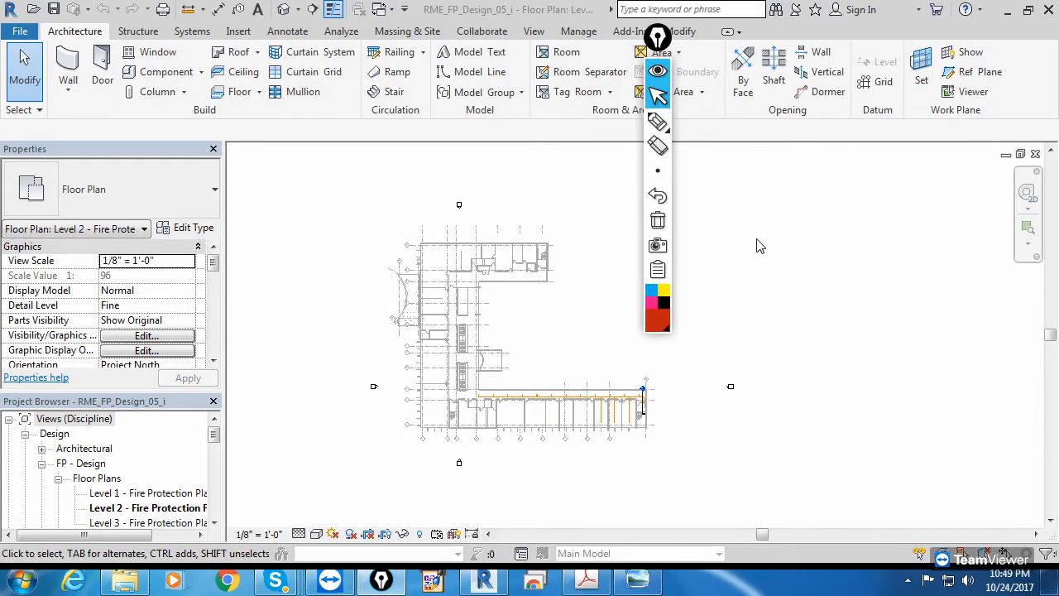
# Step: Open the 3D Fire Protection view and tile it beside the Level 2 fire protection floor plan
pyautogui.scroll(5, 613, 427)
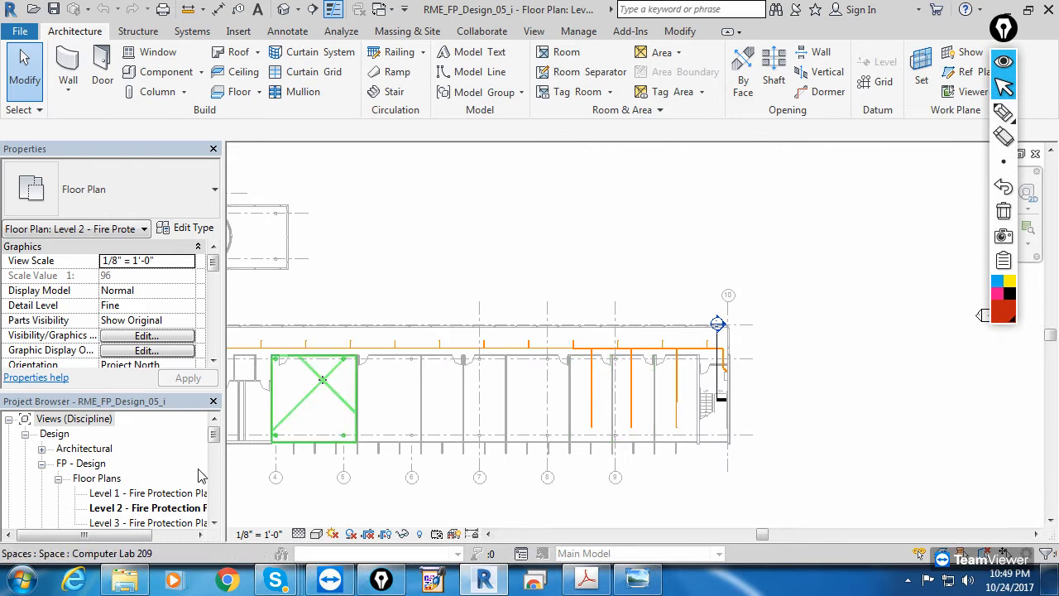
pyautogui.scroll(-2, 213, 451)
pyautogui.click(137, 539)
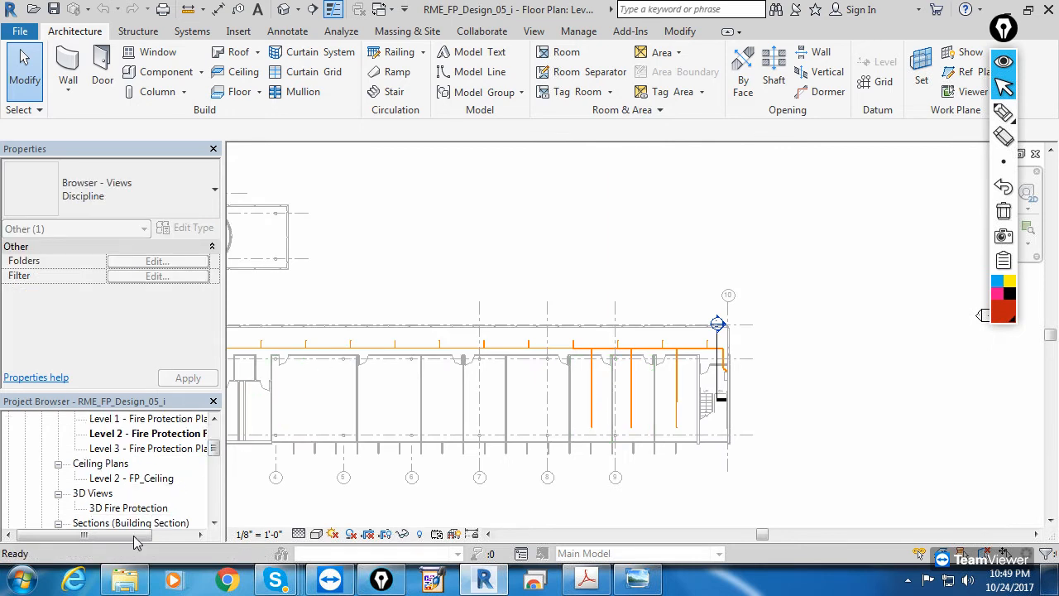
pyautogui.doubleClick(135, 509)
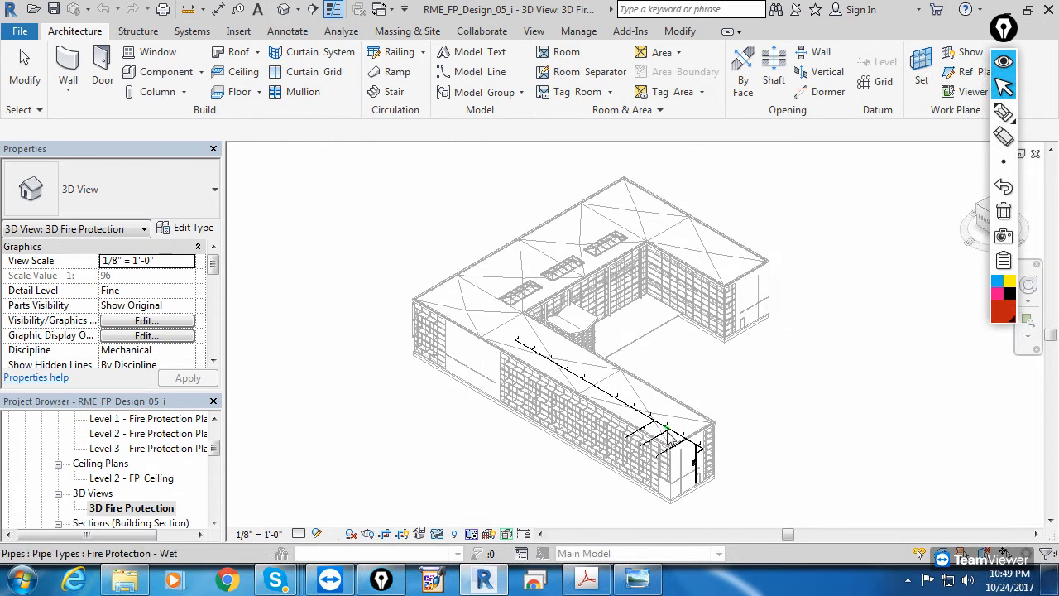
pyautogui.press('w')
pyautogui.press('t')
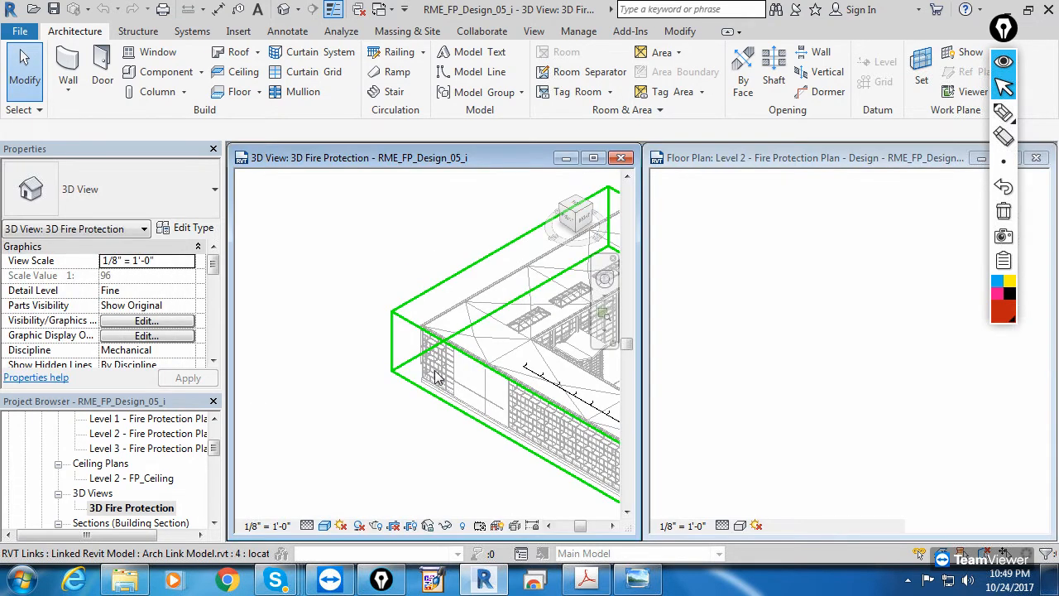
pyautogui.click(534, 33)
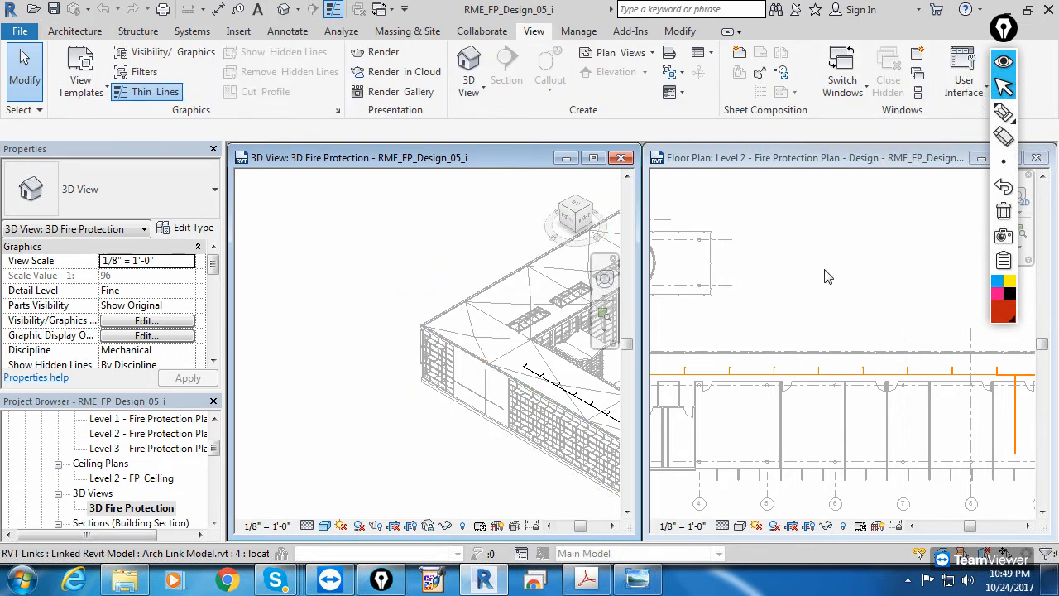
pyautogui.click(817, 198)
# Step: Temporarily hide the linked architectural model in the 3D view and turn the piping to another corner view
pyautogui.click(352, 323)
pyautogui.scroll(-4, 355, 404)
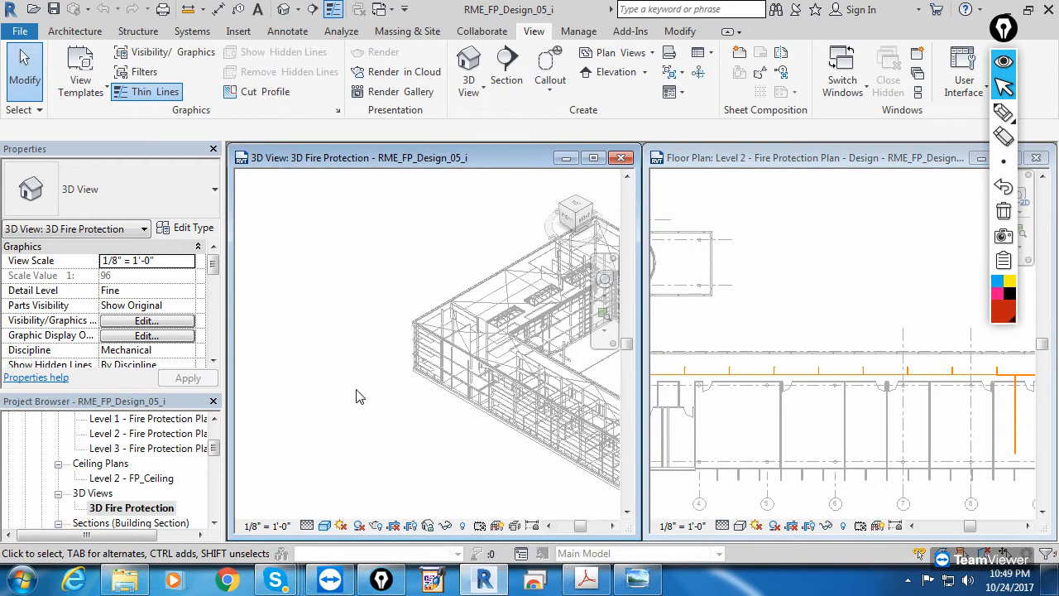
pyautogui.click(507, 383)
pyautogui.scroll(5, 506, 383)
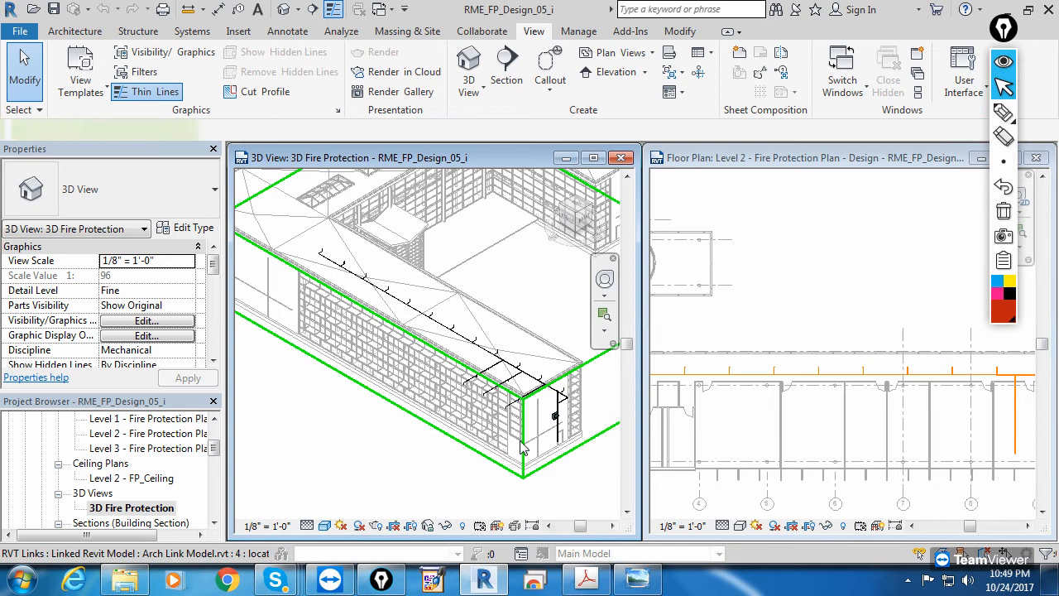
pyautogui.click(522, 447)
pyautogui.click(446, 526)
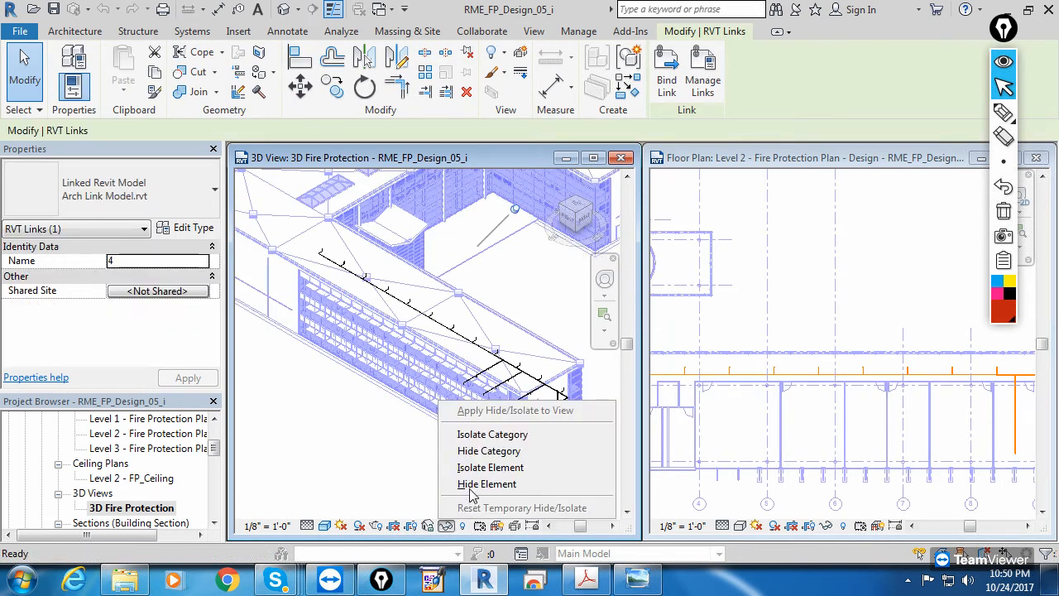
pyautogui.click(470, 488)
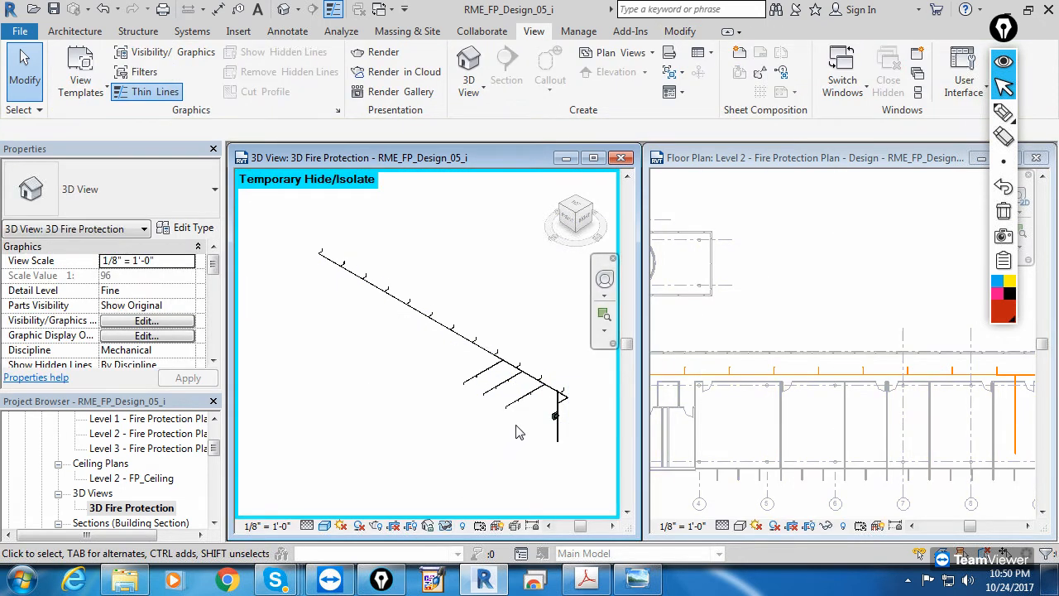
pyautogui.click(593, 203)
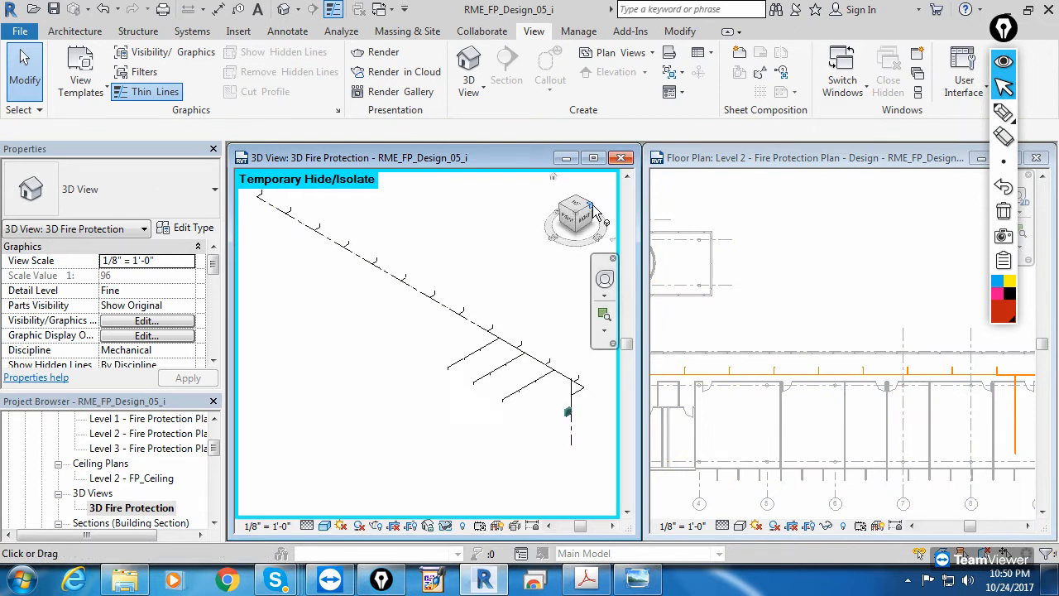
pyautogui.scroll(3, 412, 368)
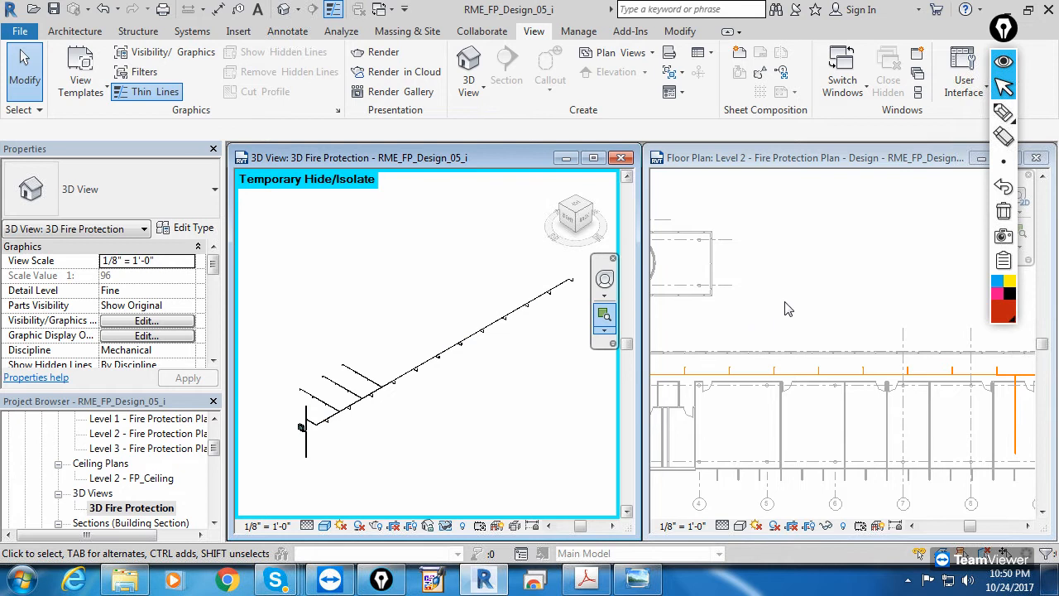
# Step: Examine the sprinkler main along the corridor and its branch pipes in the Level 2 floor plan
pyautogui.click(818, 309)
pyautogui.scroll(2, 743, 343)
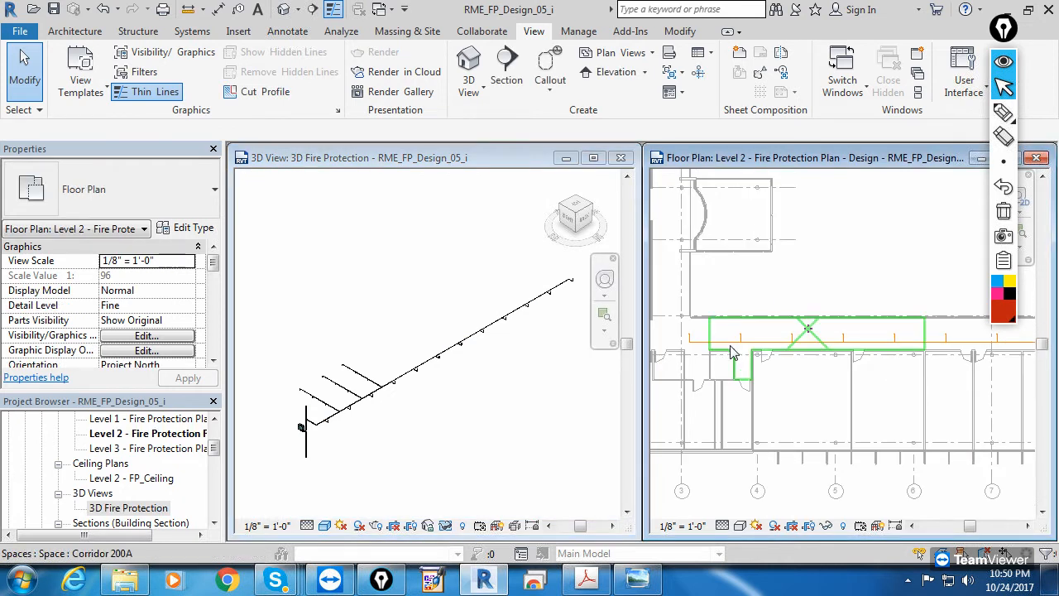
pyautogui.scroll(2, 743, 343)
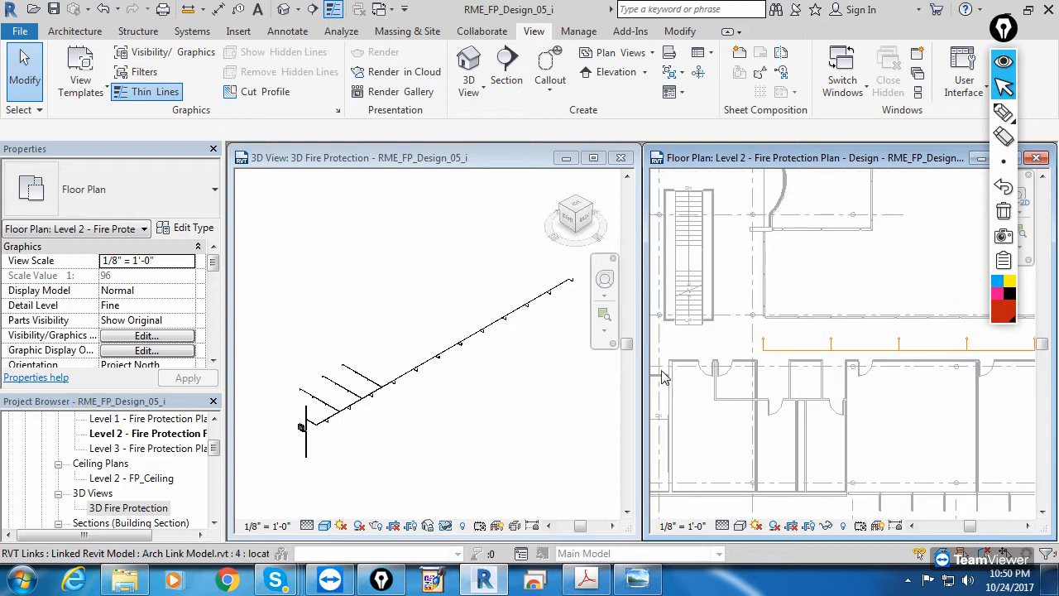
pyautogui.scroll(-2, 844, 417)
pyautogui.scroll(-2, 778, 405)
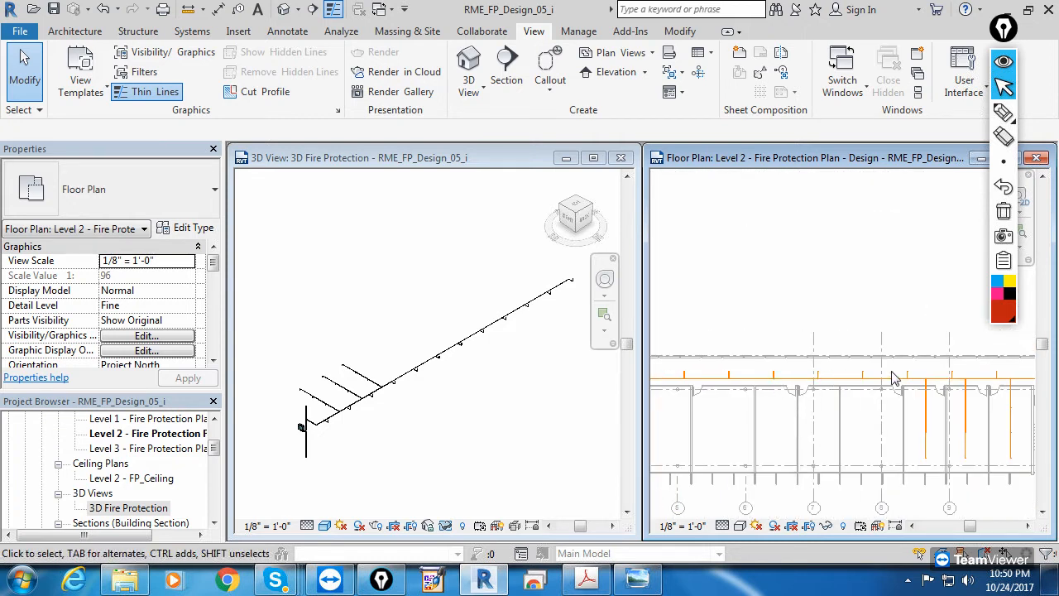
pyautogui.scroll(3, 880, 400)
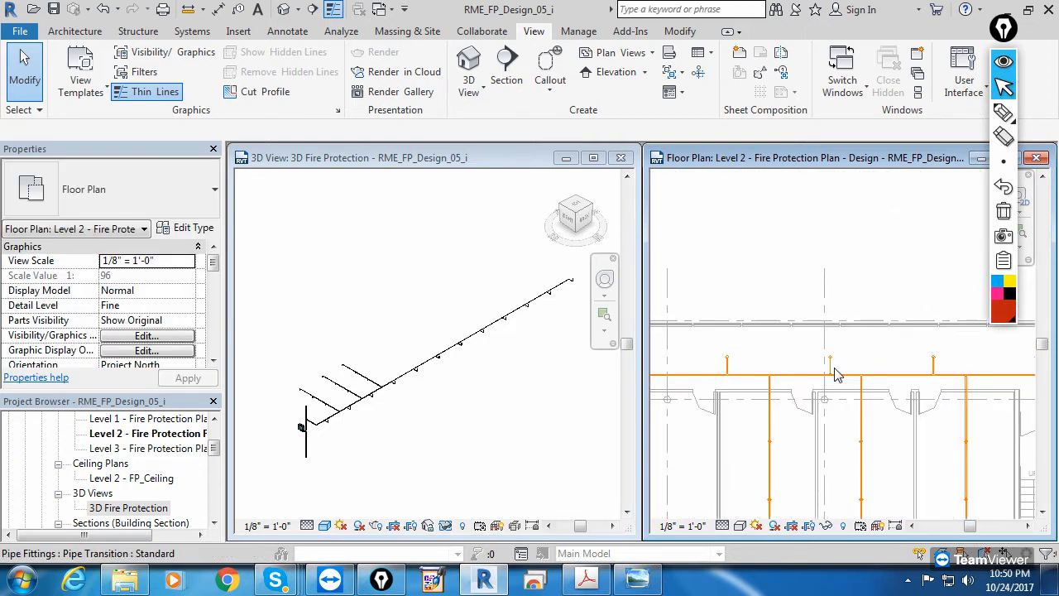
pyautogui.scroll(-3, 902, 393)
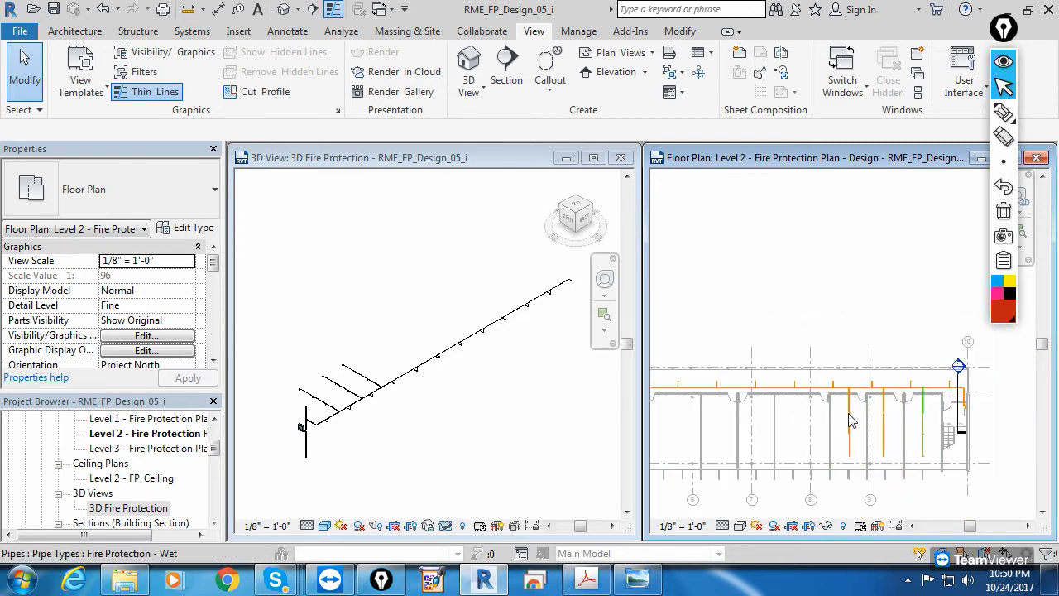
pyautogui.moveTo(833, 310); pyautogui.dragTo(902, 279, button='middle')
pyautogui.scroll(-1, 902, 280)
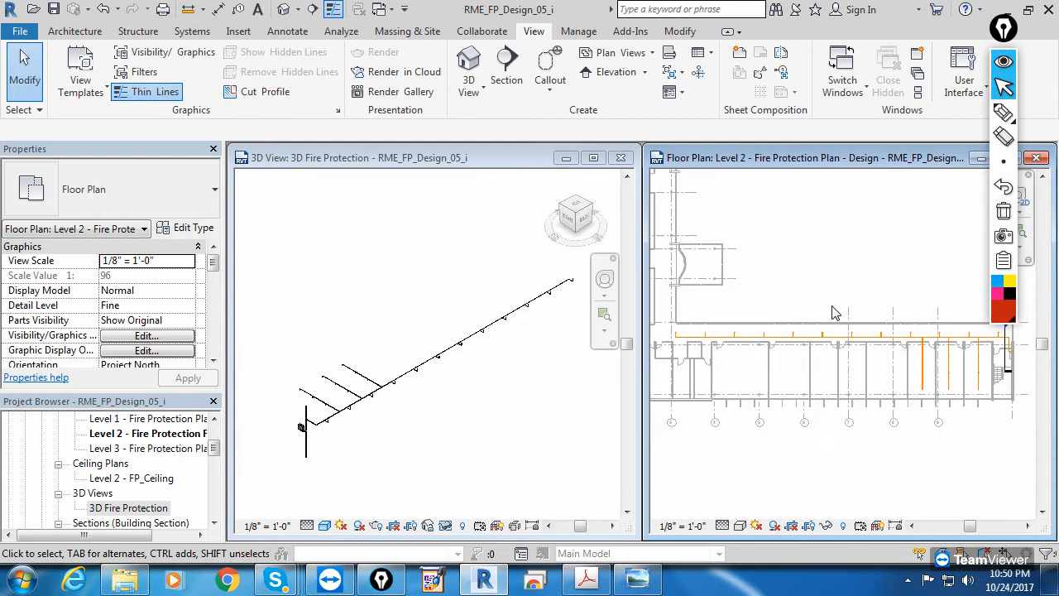
# Step: Select the wing's sprinkler piping in the Level 2 plan and filter the selection to Pipes and Pipe Fittings only
pyautogui.click(663, 342)
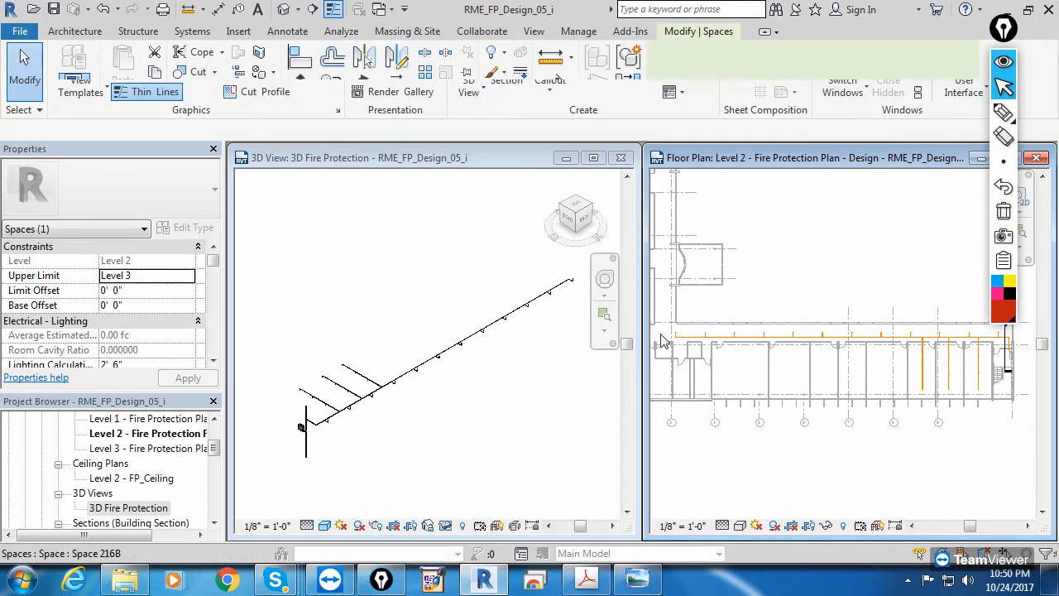
pyautogui.press('Escape')
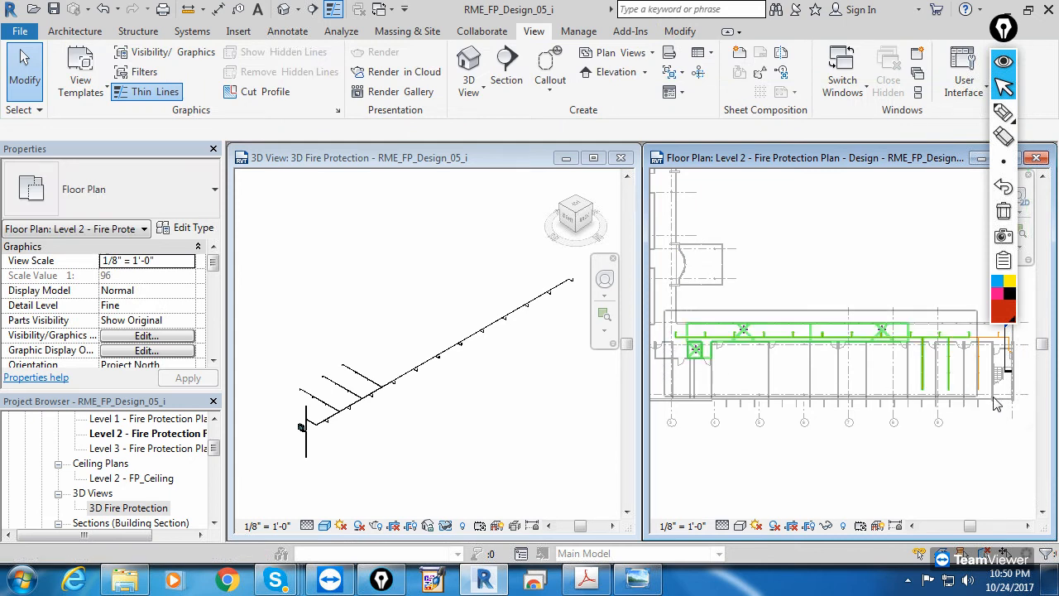
pyautogui.click(953, 396)
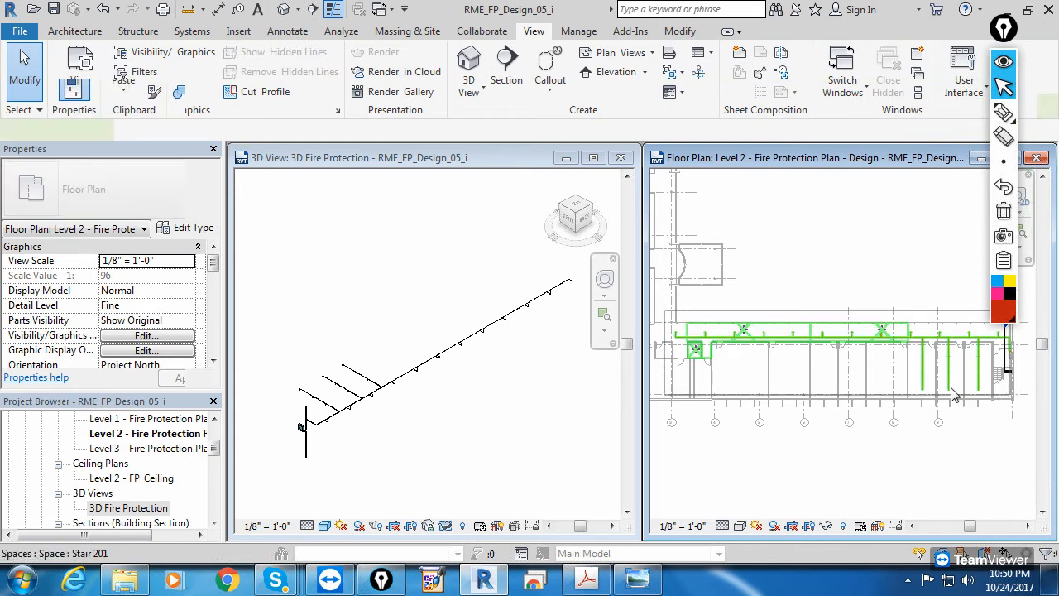
pyautogui.moveTo(953, 395); pyautogui.dragTo(955, 397)
pyautogui.click(667, 70)
pyautogui.click(967, 119)
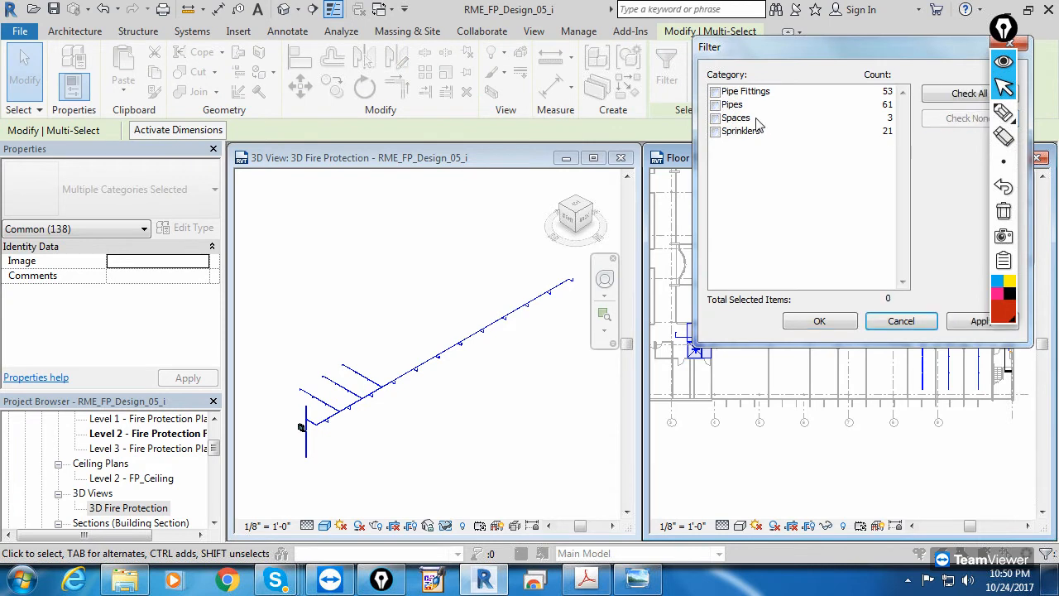
pyautogui.click(715, 105)
pyautogui.click(715, 91)
pyautogui.click(818, 323)
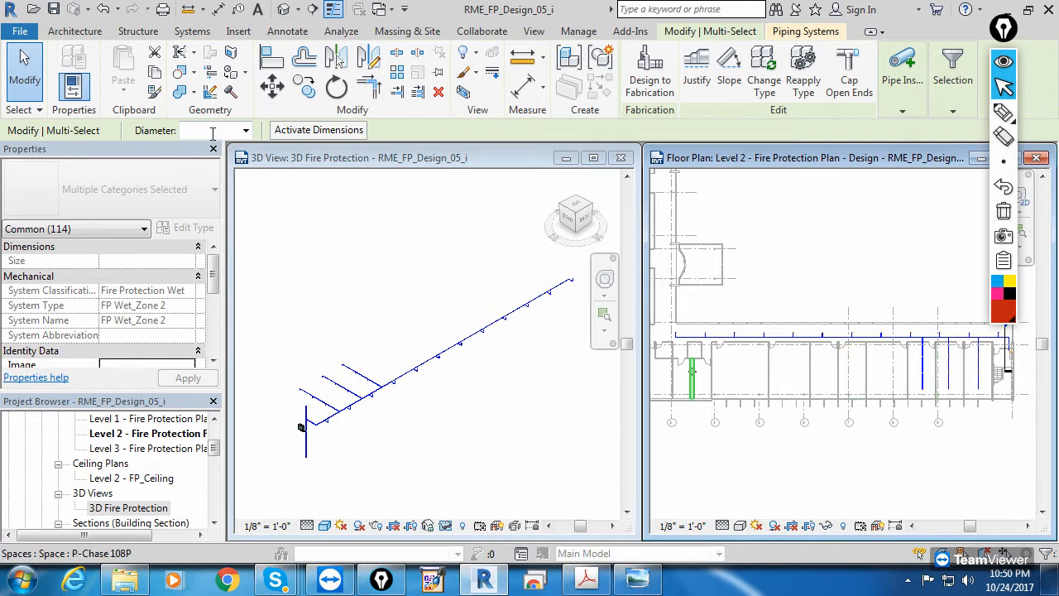
# Step: Set the diameter of the selected pipes and fittings to 1" and clear the selection
pyautogui.click(245, 131)
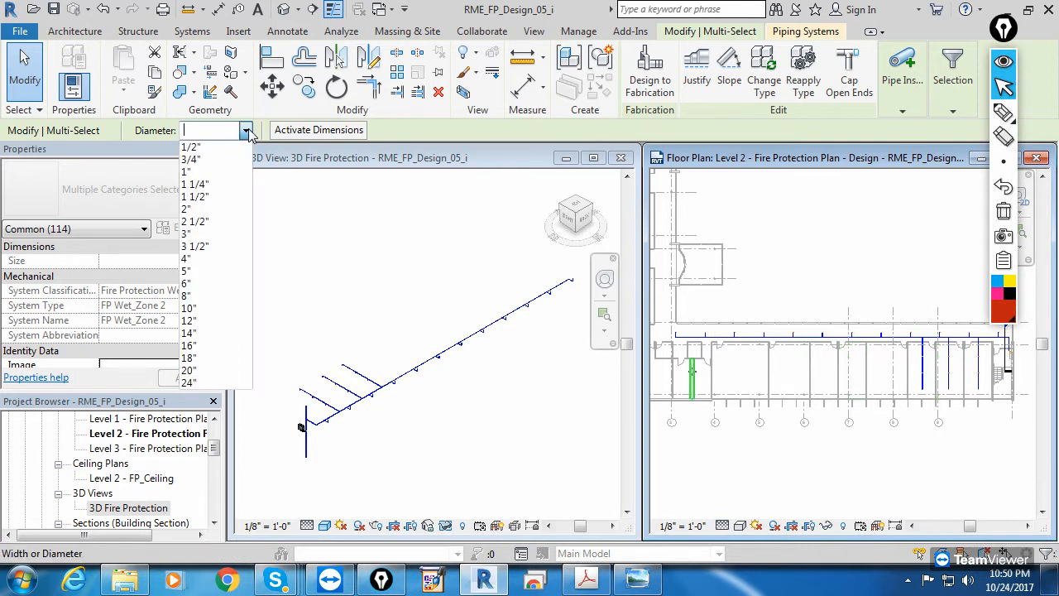
pyautogui.click(220, 173)
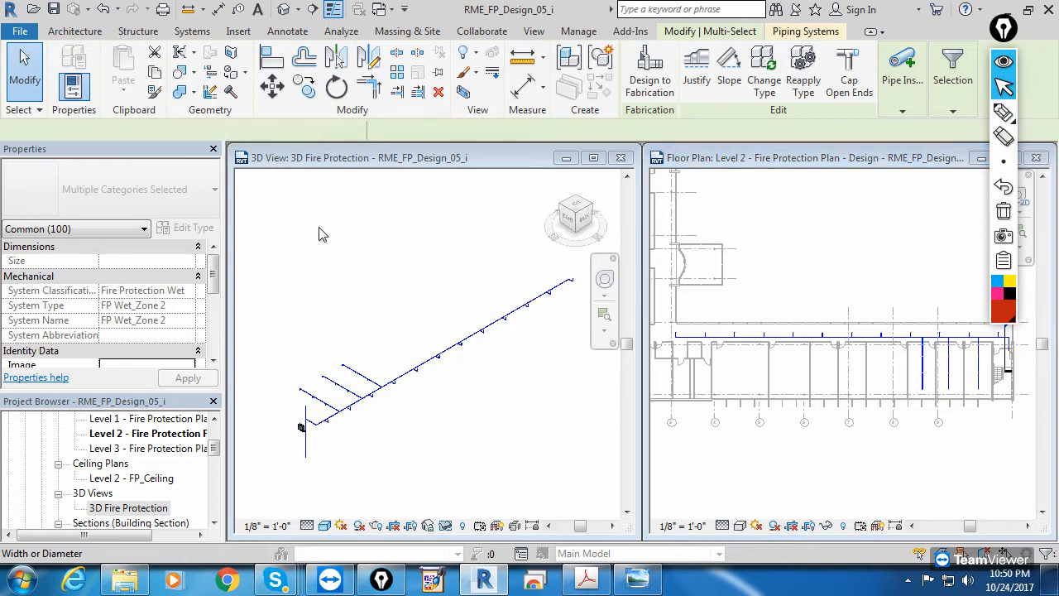
pyautogui.press('h')
pyautogui.press('i')
pyautogui.press('Escape')
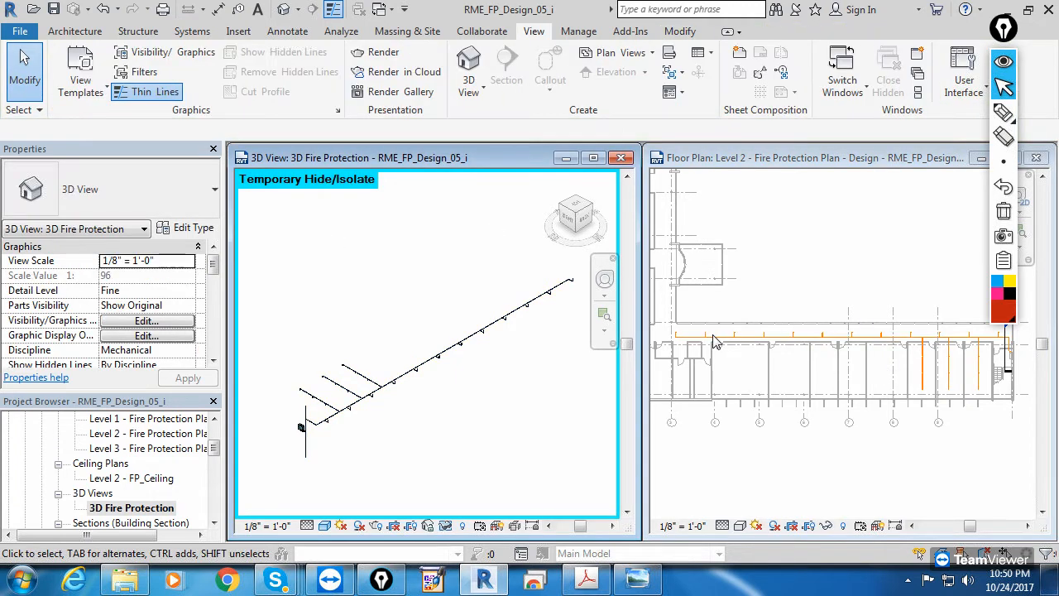
# Step: Check which tag categories Tag All offers for the Level 2 plan, and close it without tagging
pyautogui.click(813, 334)
pyautogui.scroll(1, 814, 334)
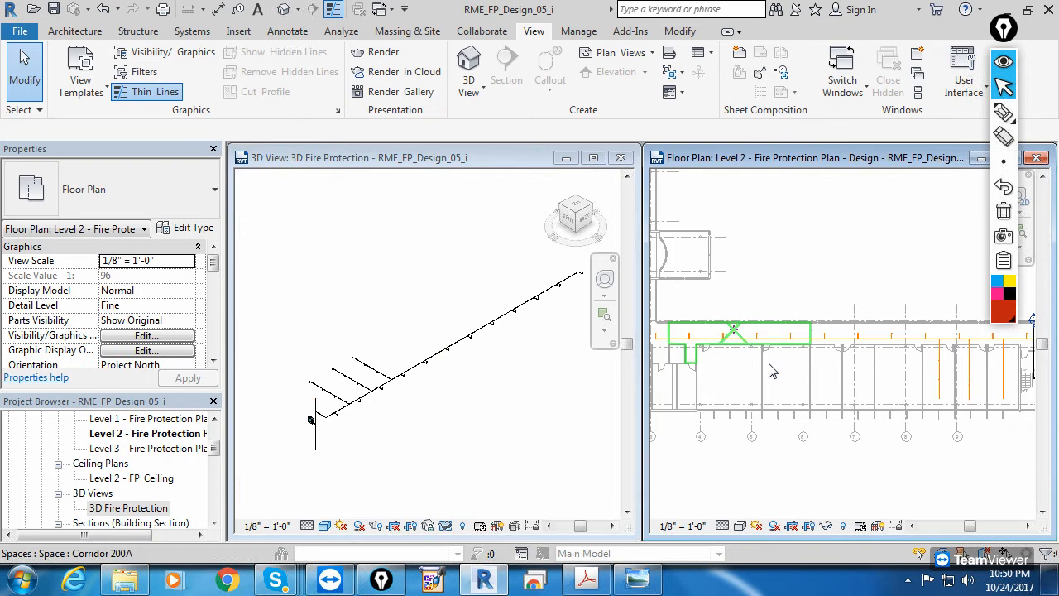
pyautogui.scroll(1, 761, 356)
pyautogui.moveTo(782, 292); pyautogui.dragTo(841, 276, button='middle')
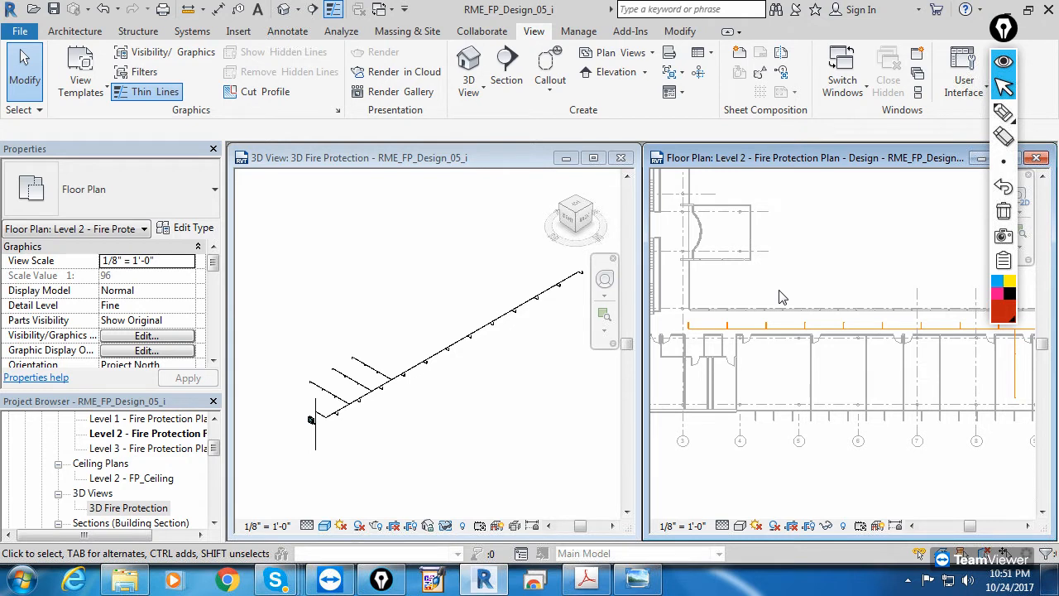
pyautogui.moveTo(865, 283); pyautogui.dragTo(868, 285, button='middle')
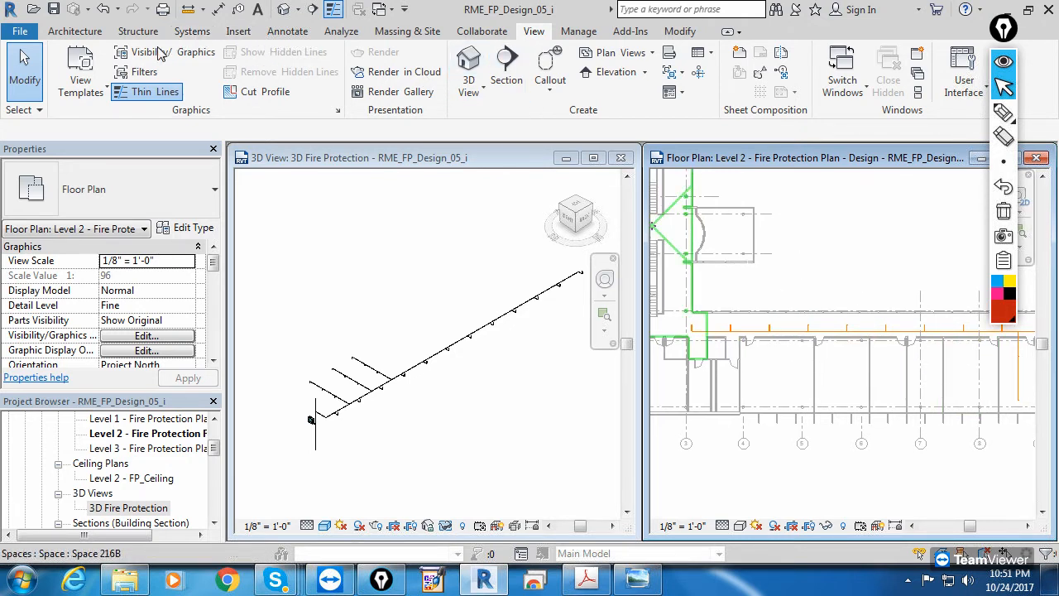
pyautogui.click(286, 33)
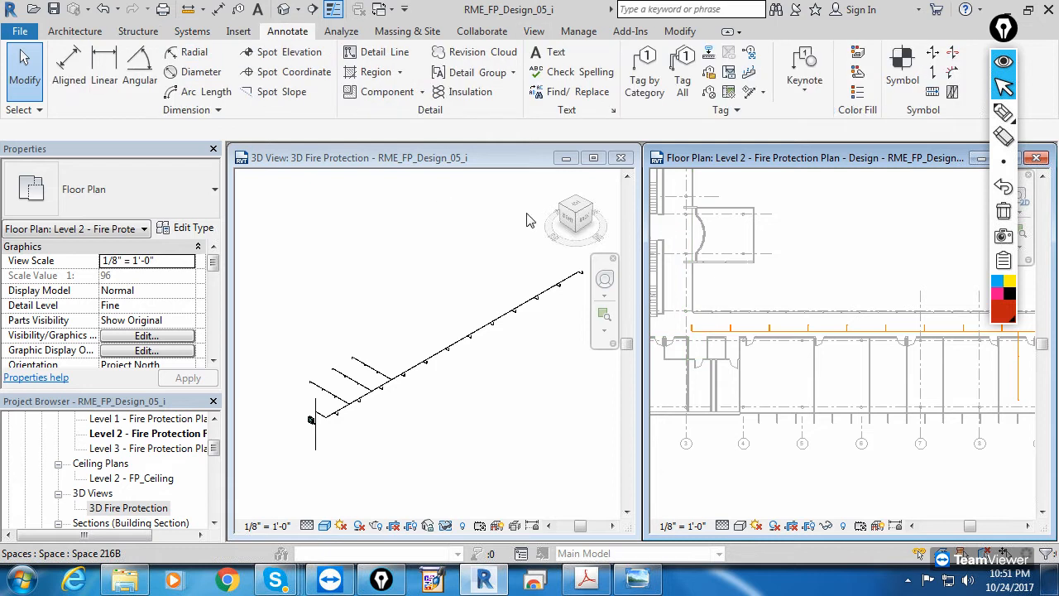
pyautogui.click(682, 87)
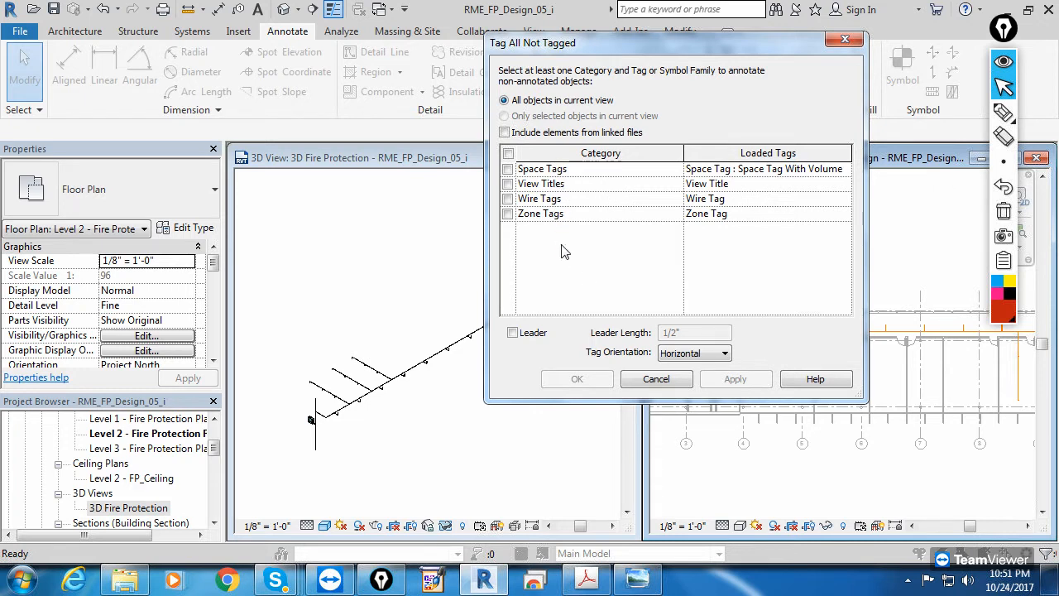
pyautogui.click(658, 381)
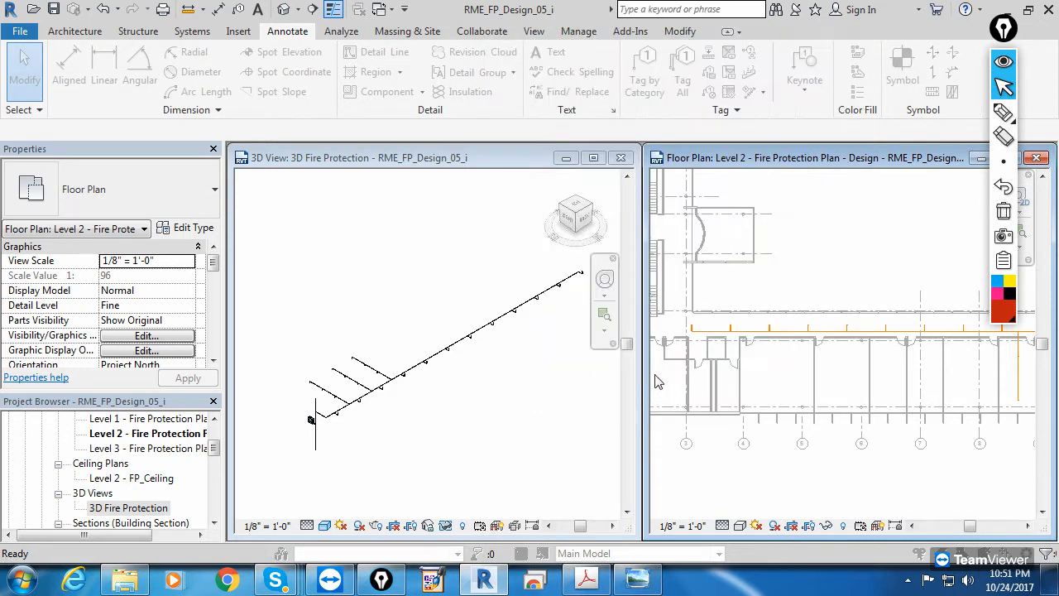
# Step: Load the Pipe Size Tag family from the US Imperial library's Annotations > Pipe folder through Loaded Tags And Symbols
pyautogui.click(738, 113)
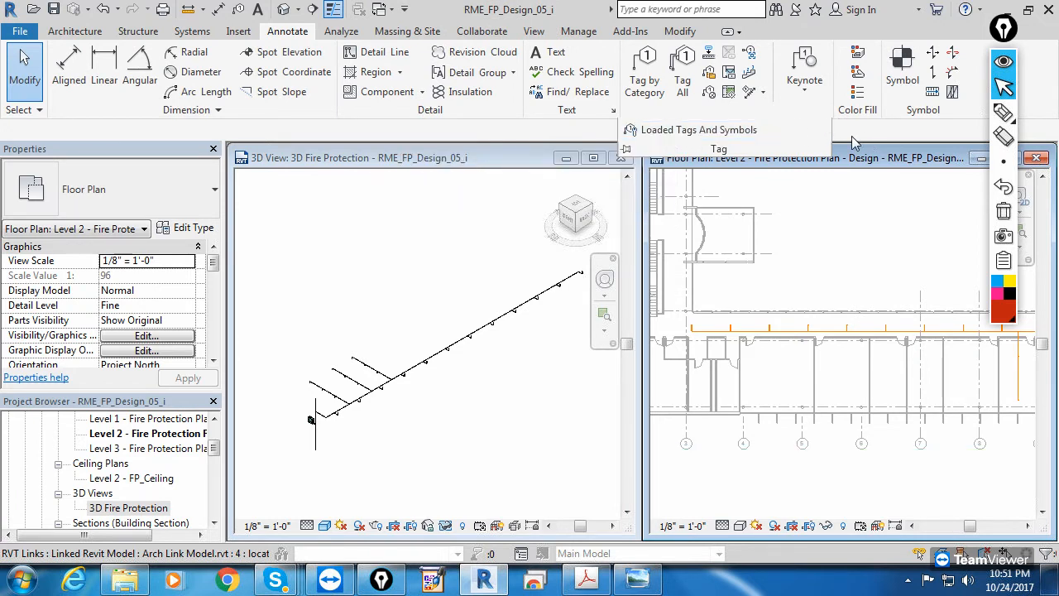
pyautogui.click(737, 110)
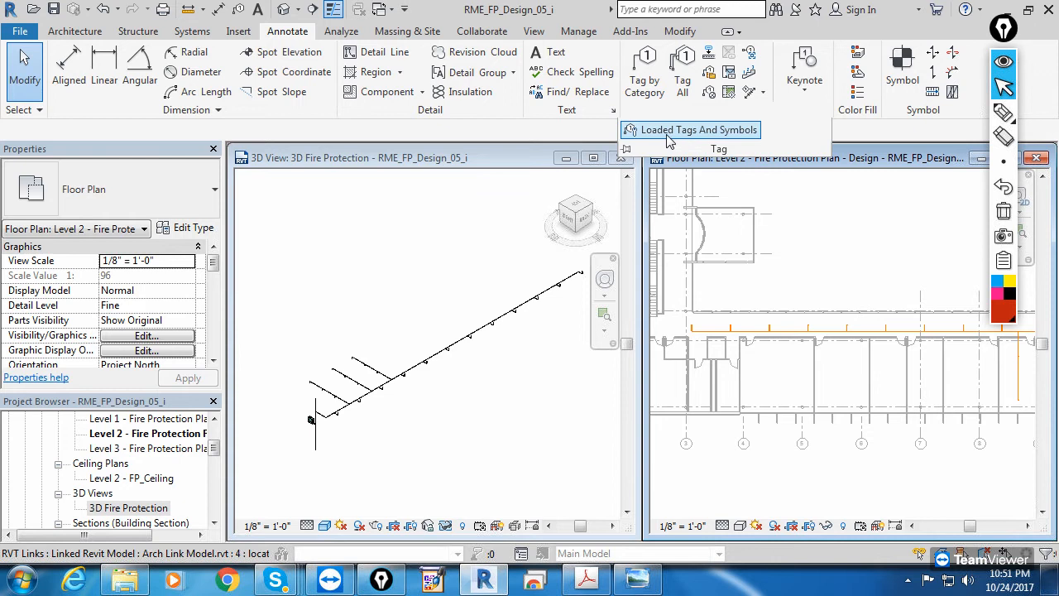
pyautogui.click(720, 132)
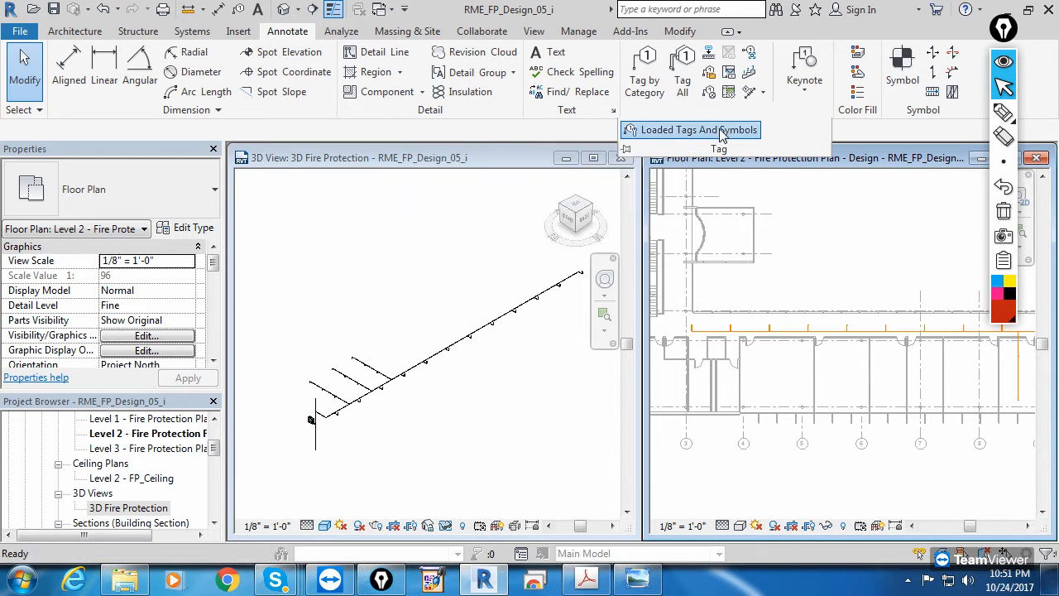
pyautogui.click(635, 194)
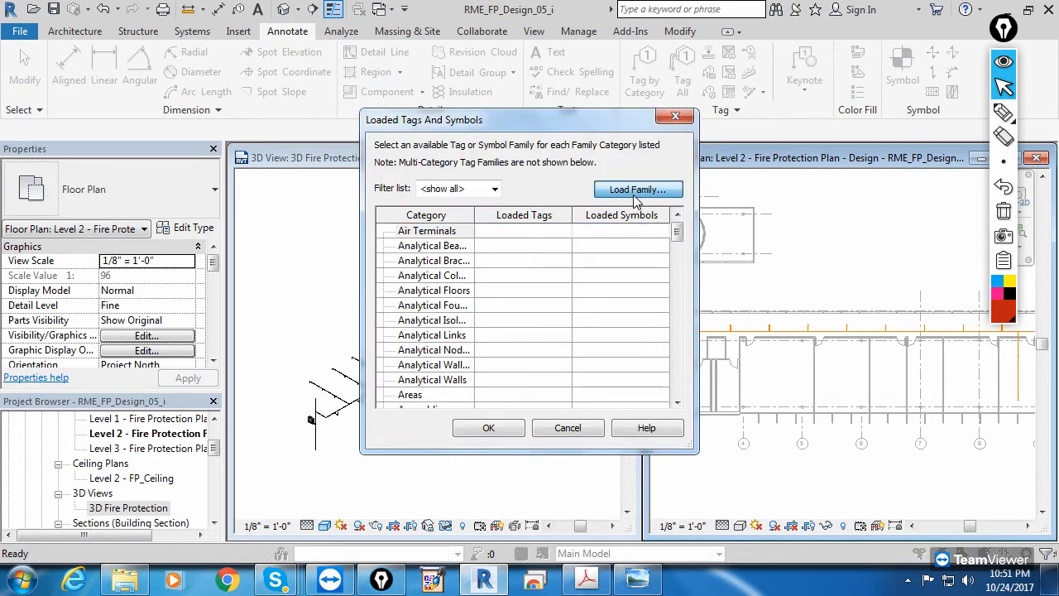
pyautogui.moveTo(537, 126); pyautogui.dragTo(443, 62)
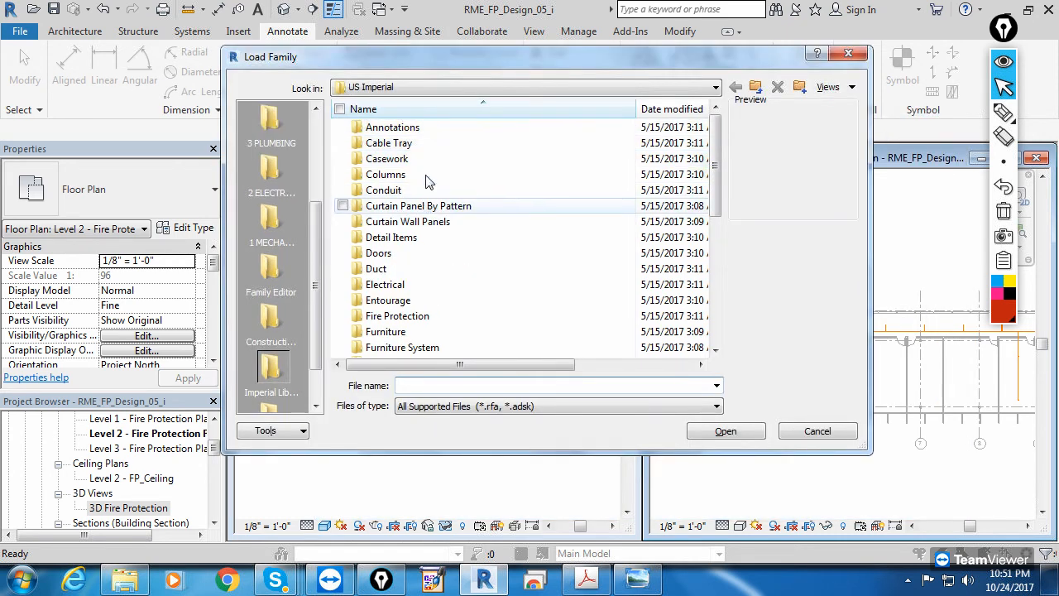
pyautogui.doubleClick(397, 130)
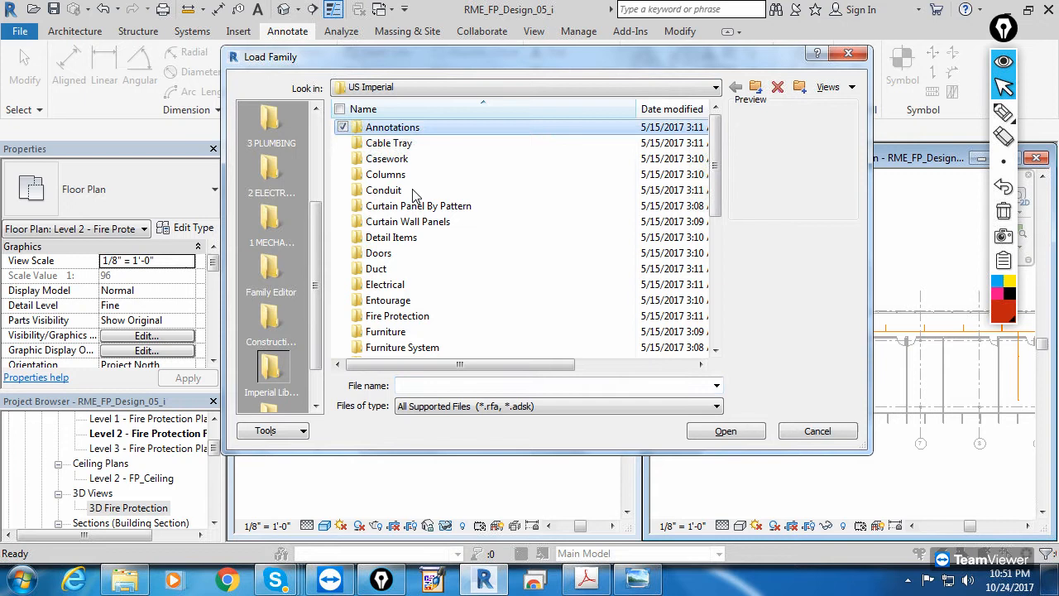
pyautogui.doubleClick(404, 207)
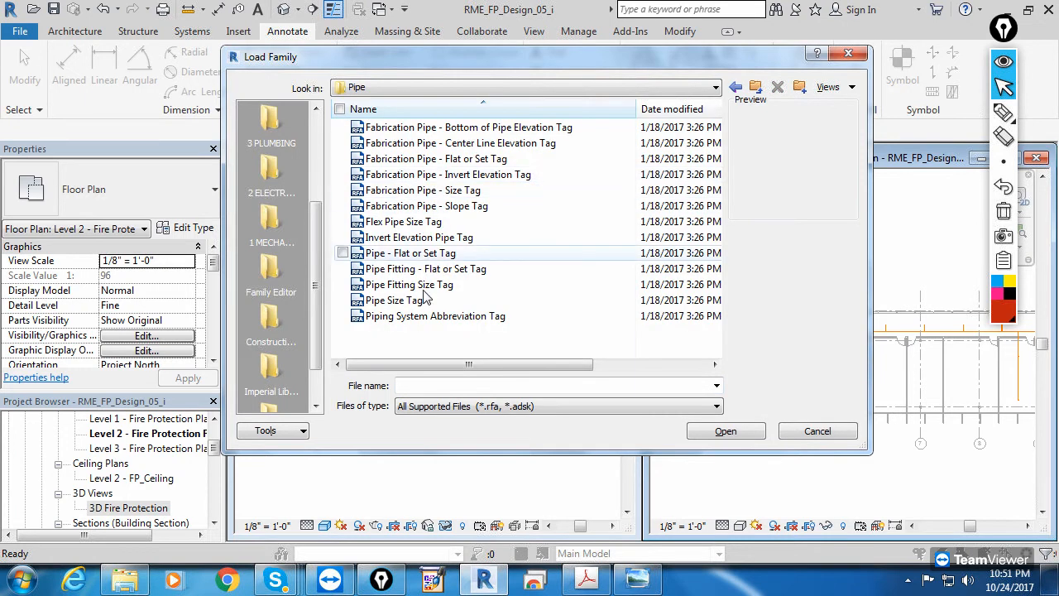
pyautogui.click(422, 304)
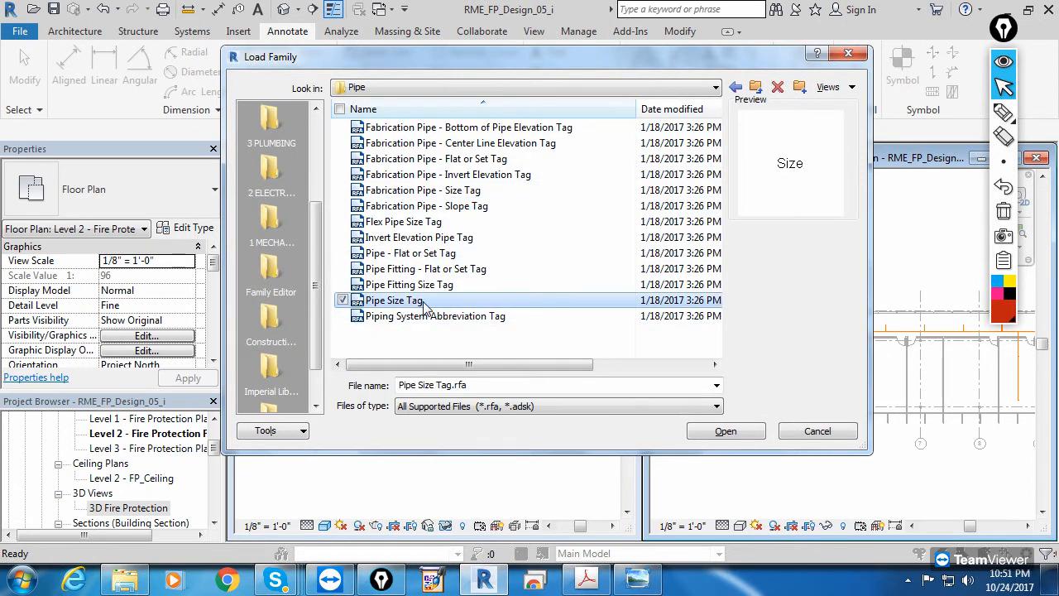
pyautogui.doubleClick(422, 301)
pyautogui.click(489, 428)
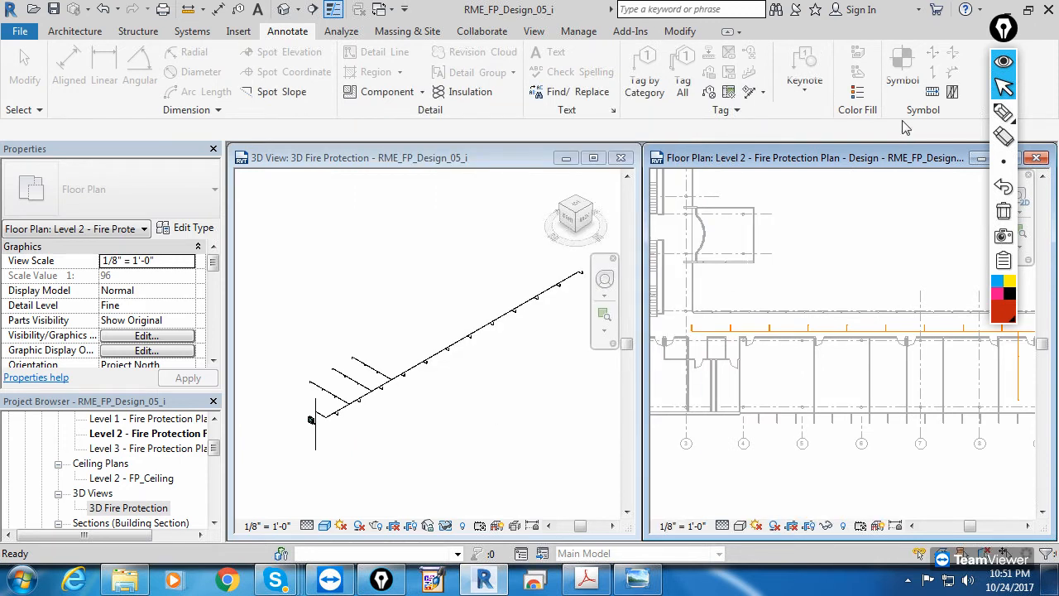
# Step: Tag all untagged pipes in the Level 2 plan with the Pipe Size Tag, using horizontal orientation and no leader
pyautogui.click(682, 79)
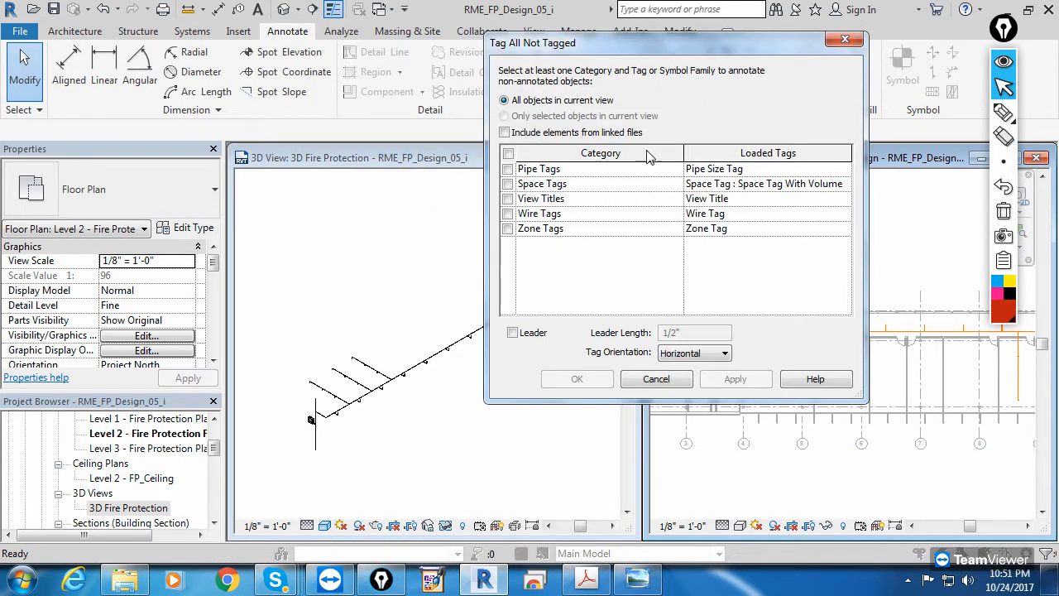
pyautogui.click(550, 171)
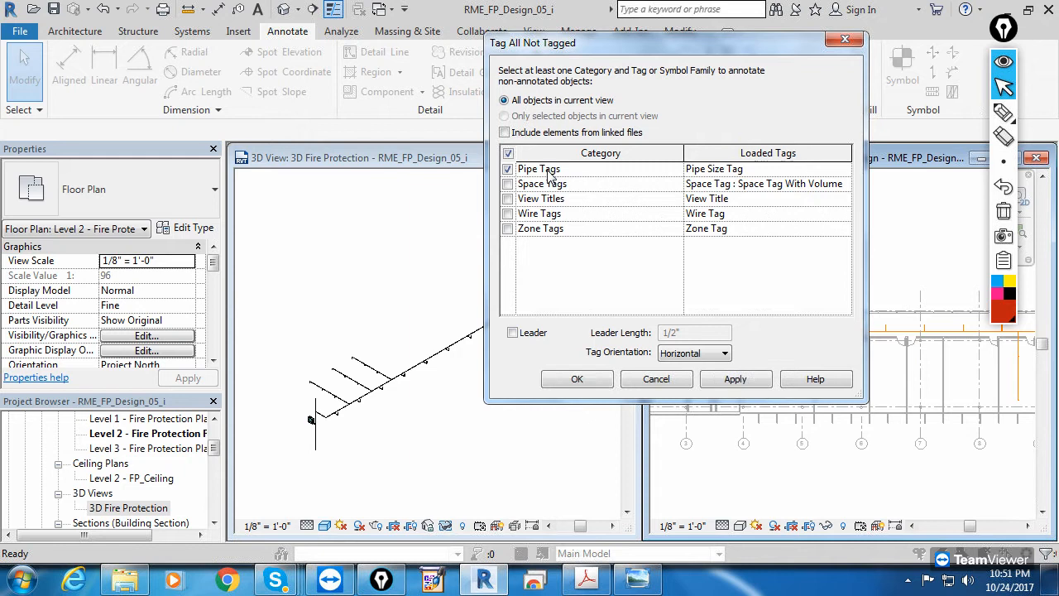
pyautogui.click(592, 383)
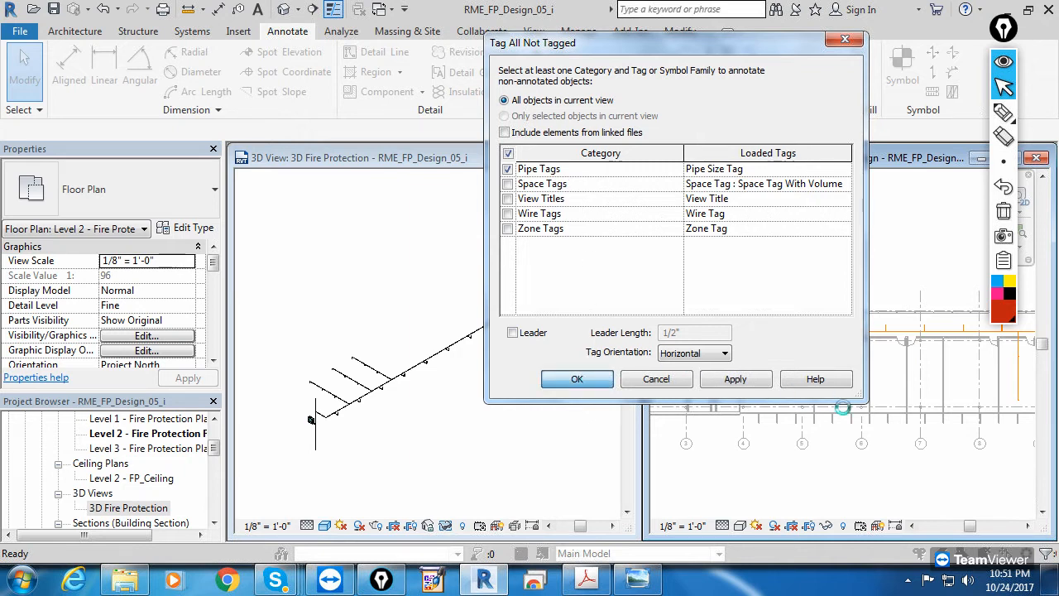
# Step: Examine the text size and placement of the pipe tags on the sprinkler main and its short branches
pyautogui.scroll(5, 793, 339)
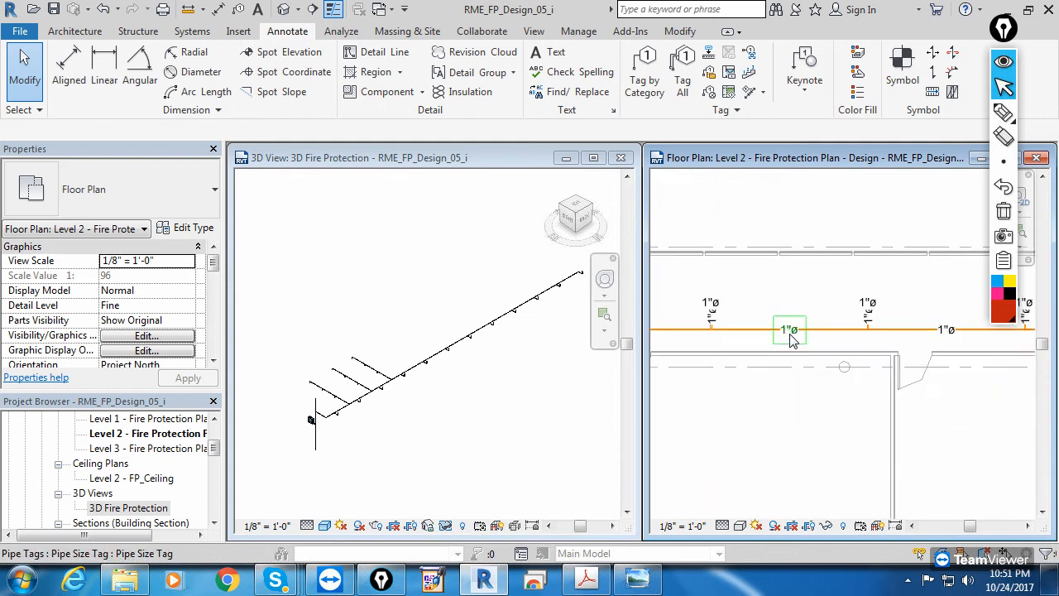
pyautogui.scroll(-2, 907, 346)
pyautogui.moveTo(907, 365); pyautogui.dragTo(775, 363, button='middle')
pyautogui.scroll(3, 835, 283)
pyautogui.scroll(-3, 834, 299)
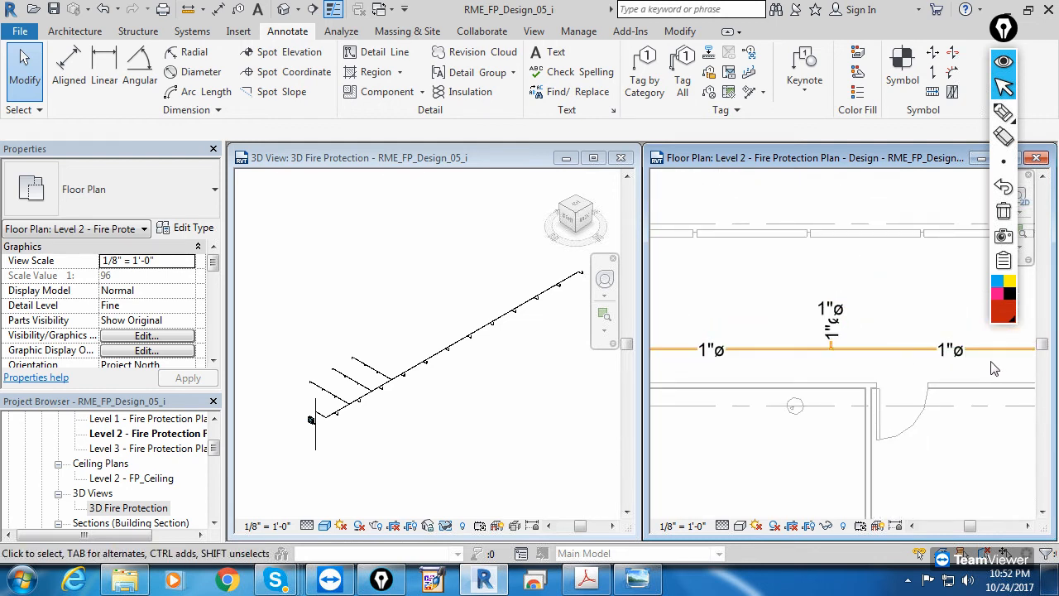
pyautogui.scroll(3, 933, 364)
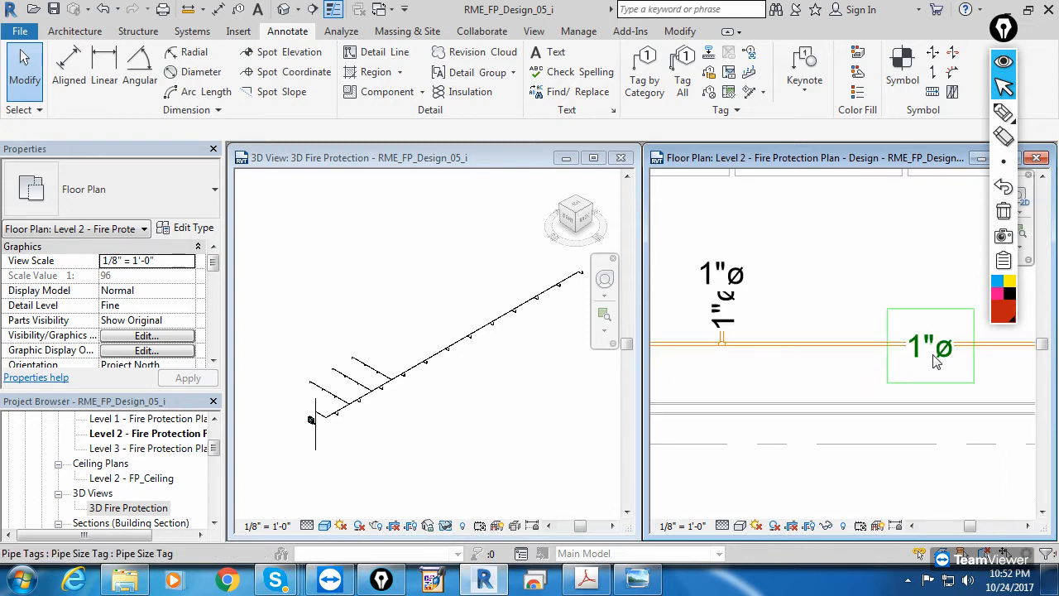
pyautogui.scroll(2, 905, 359)
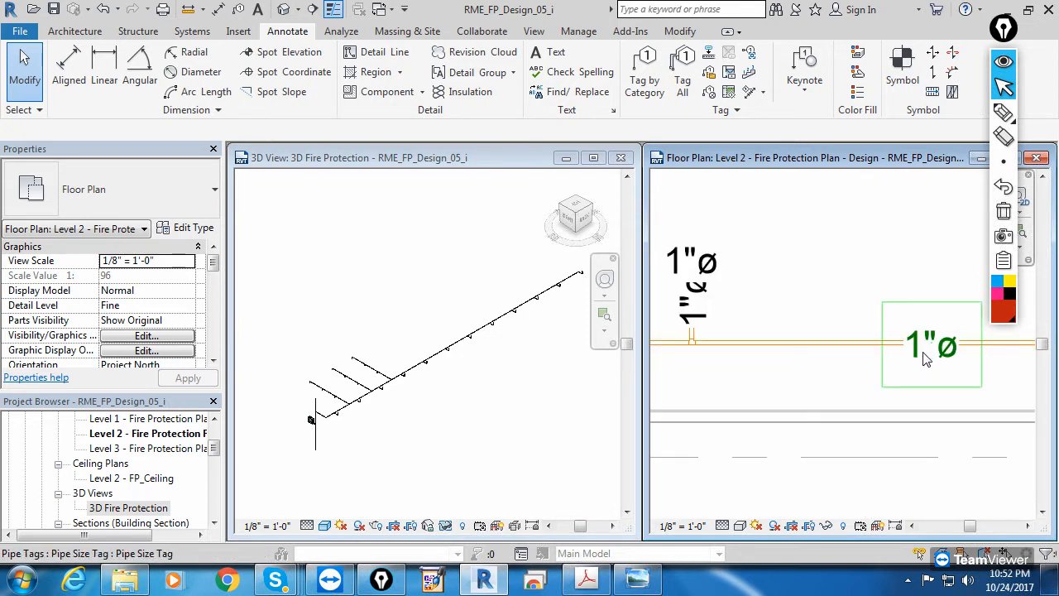
pyautogui.scroll(-1, 894, 364)
# Step: Select a pipe size tag on the sprinkler main and open its family for editing
pyautogui.press('Tab')
pyautogui.press('Tab')
pyautogui.press('Tab')
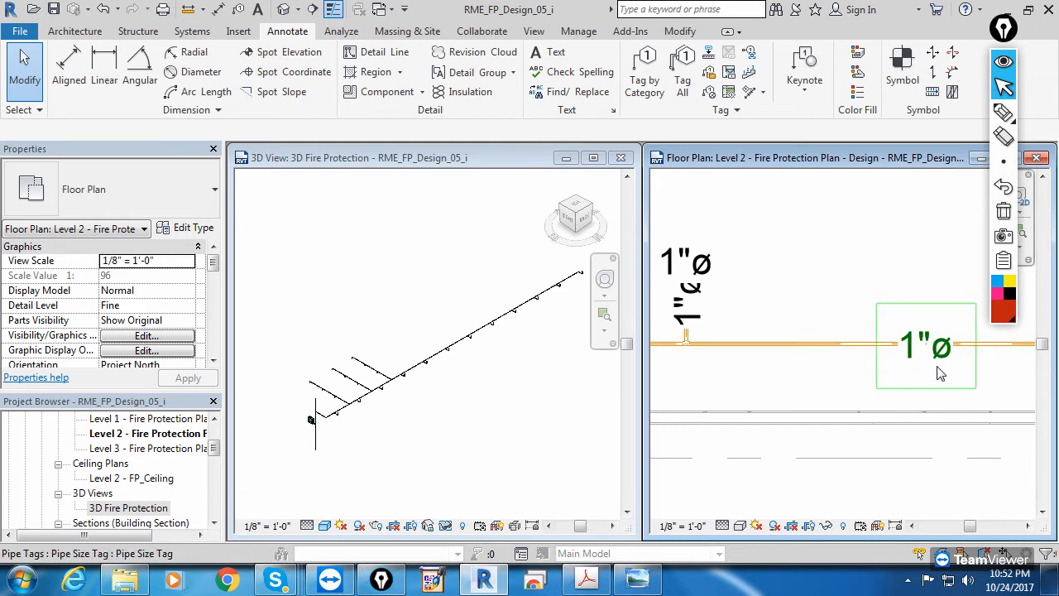
pyautogui.click(941, 375)
pyautogui.click(669, 91)
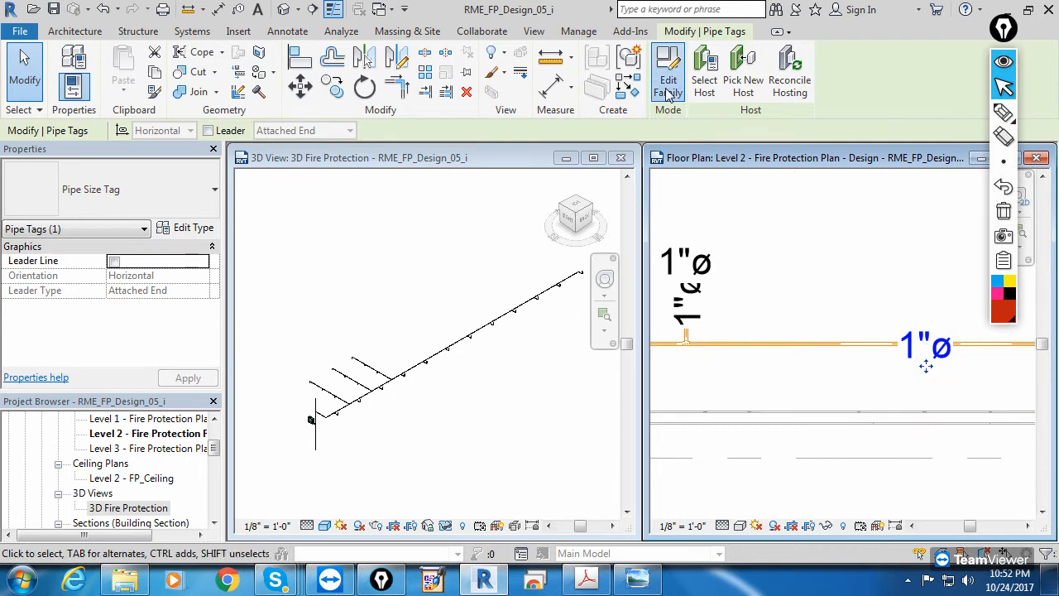
# Step: Select the Size label in the tag family and open its type properties at the text size
pyautogui.scroll(-3, 720, 354)
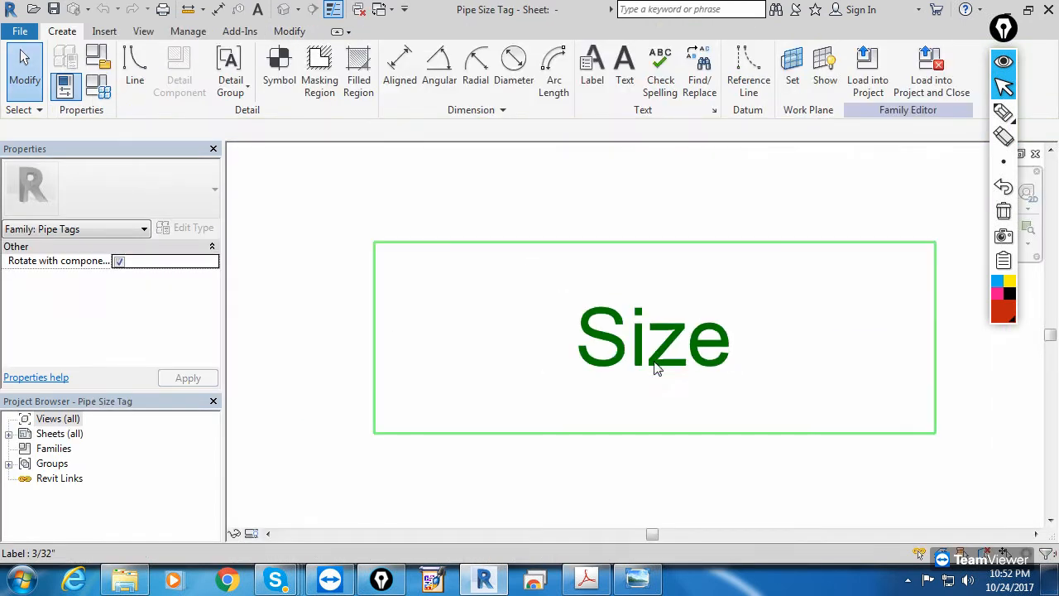
pyautogui.click(613, 343)
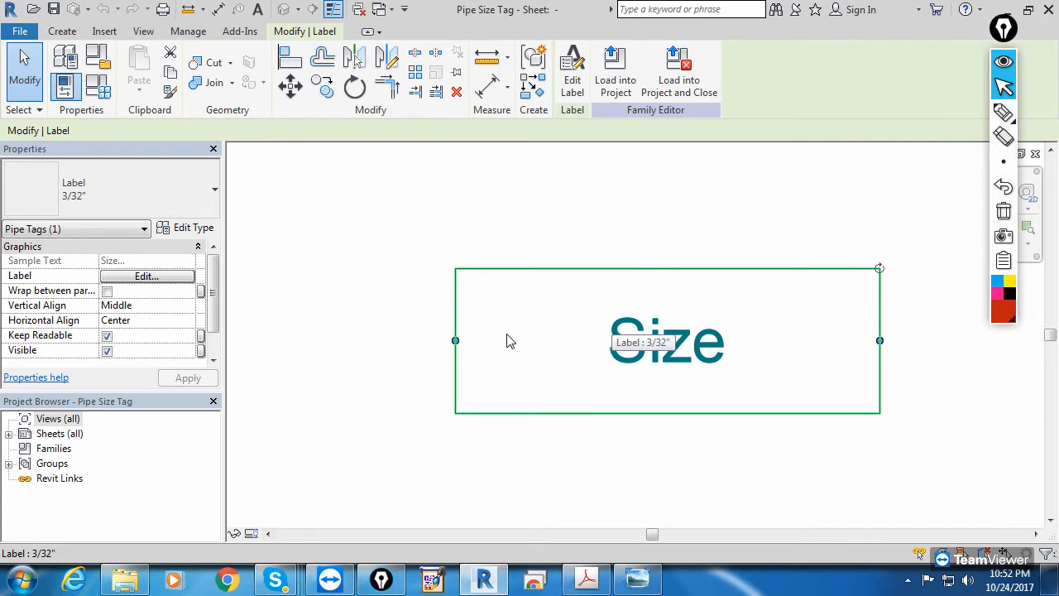
pyautogui.click(193, 229)
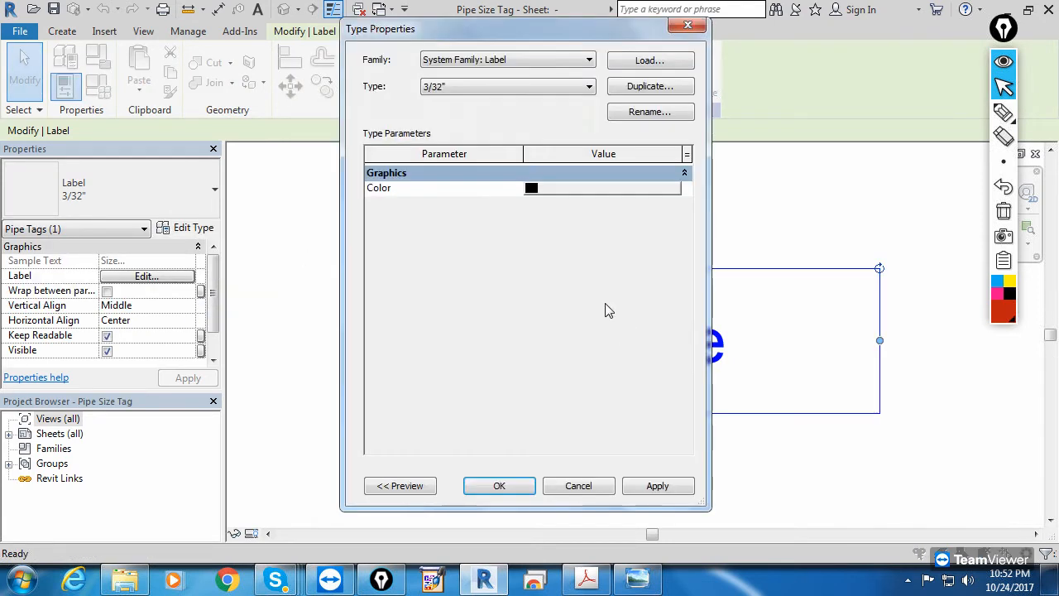
pyautogui.click(558, 294)
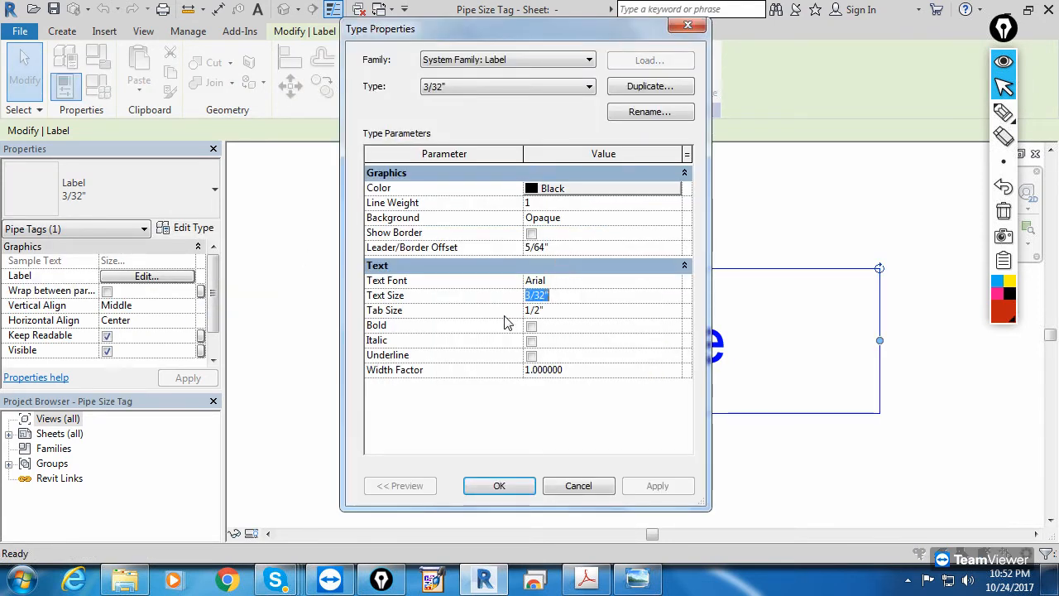
# Step: Switch to Calculator, work out 3/32 as a decimal, and close it
pyautogui.press('XF86Calculator')
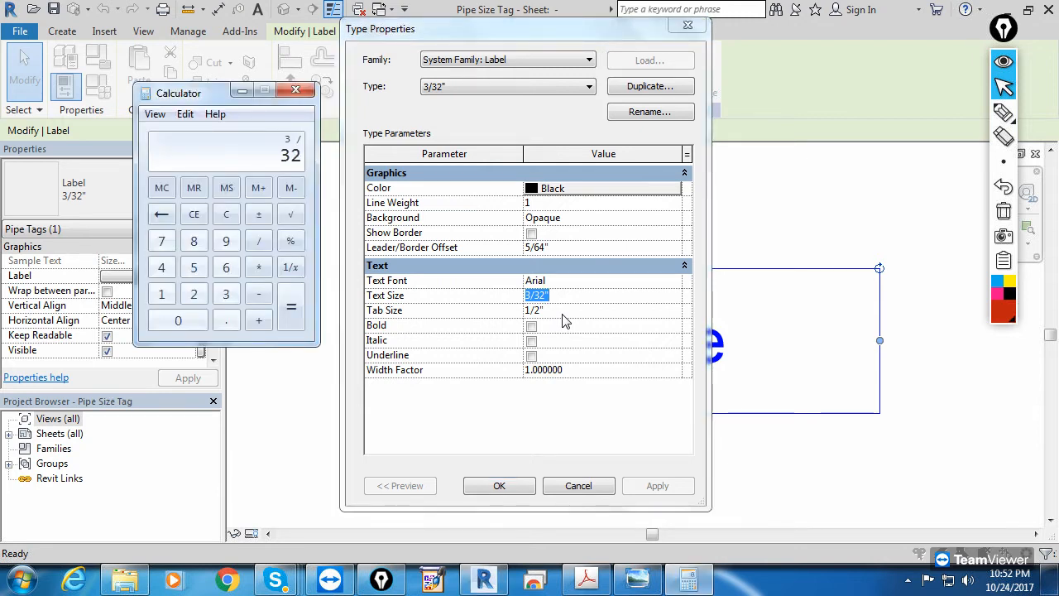
pyautogui.press('Return')
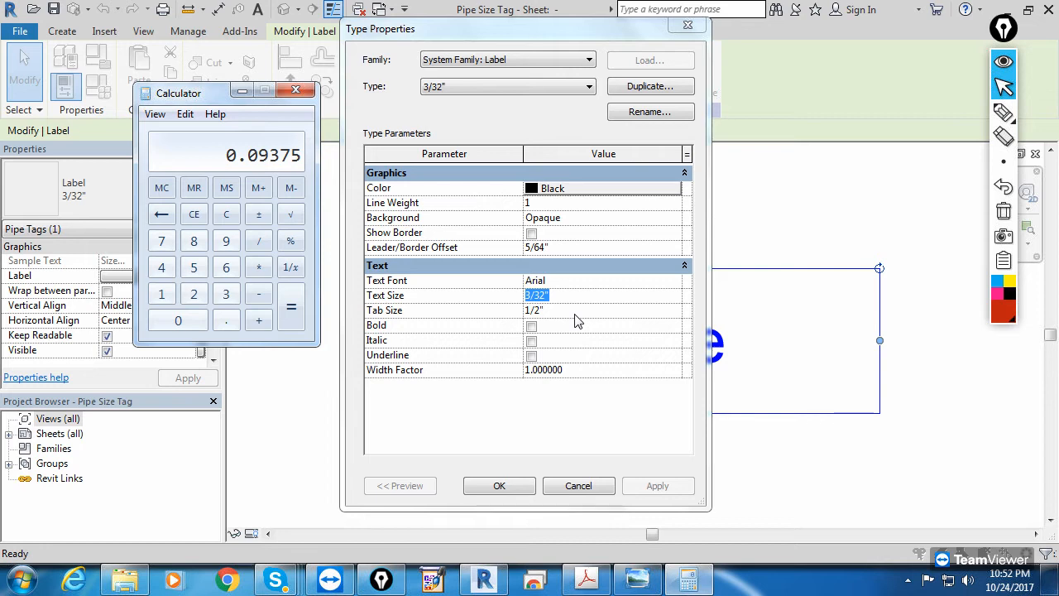
pyautogui.click(299, 89)
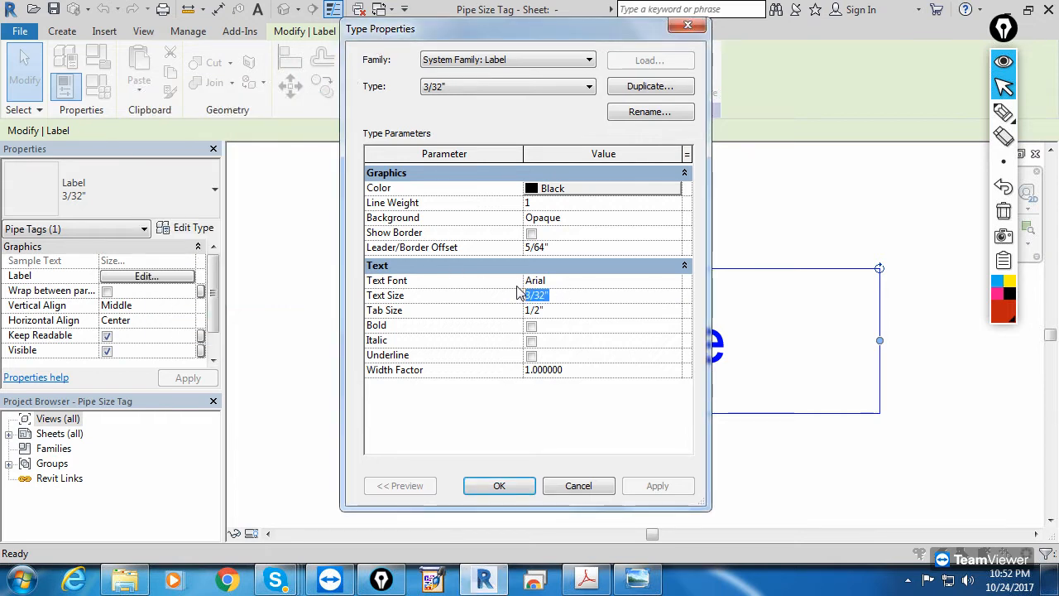
# Step: Set the label type's text size to 0.03125 (1/32") and load the Pipe Size Tag family back into the project
pyautogui.press('BackSpace')
pyautogui.write('.03125')
pyautogui.click(534, 308)
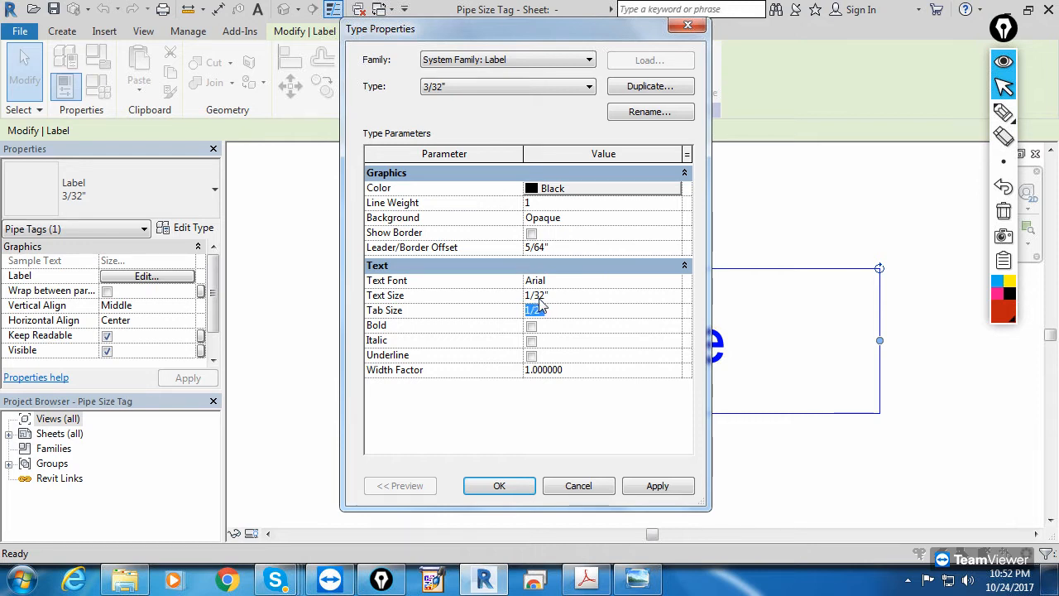
pyautogui.click(515, 488)
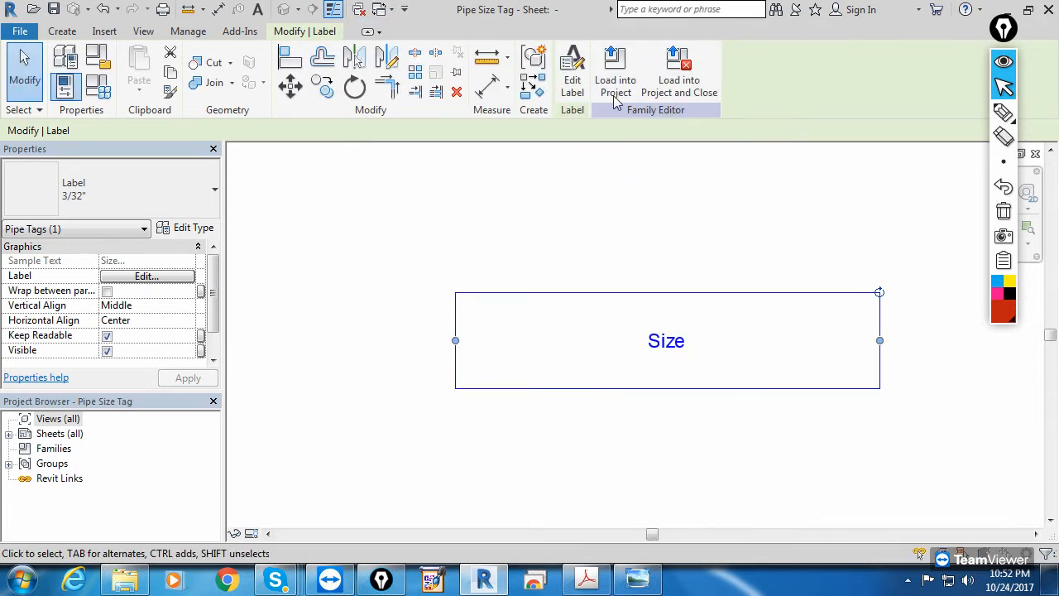
pyautogui.click(615, 95)
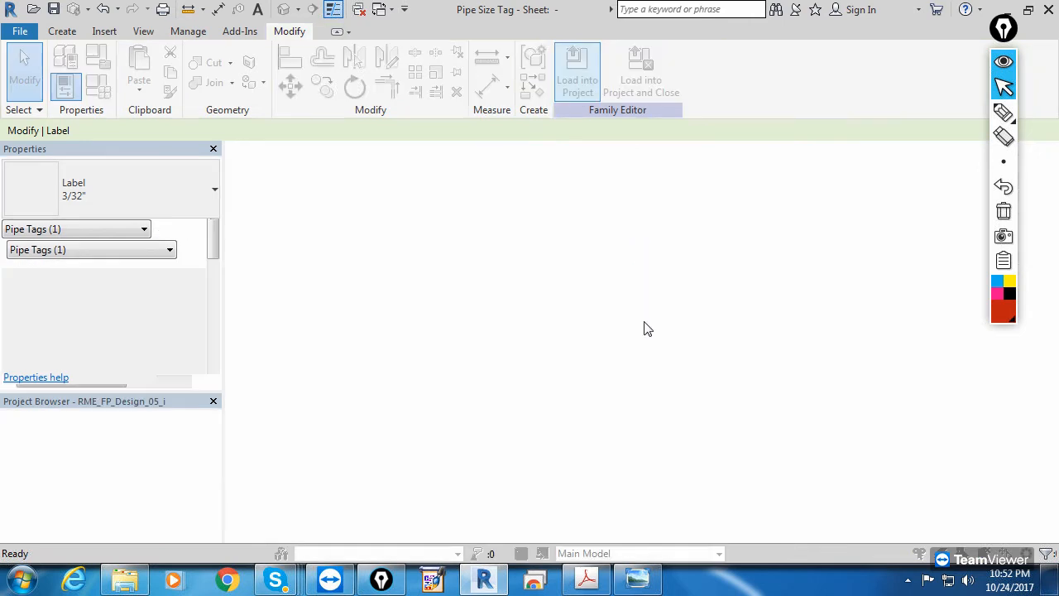
pyautogui.click(549, 238)
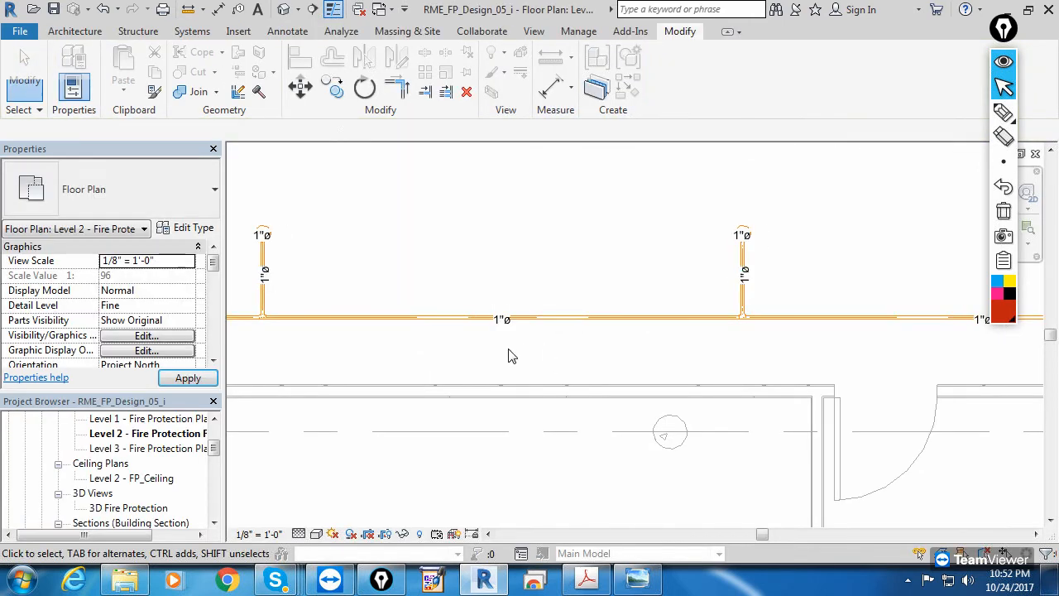
# Step: Check how the reduced pipe tags read on the main and branches across the Level 2 plan
pyautogui.scroll(4, 505, 352)
pyautogui.scroll(-4, 510, 323)
pyautogui.scroll(4, 741, 269)
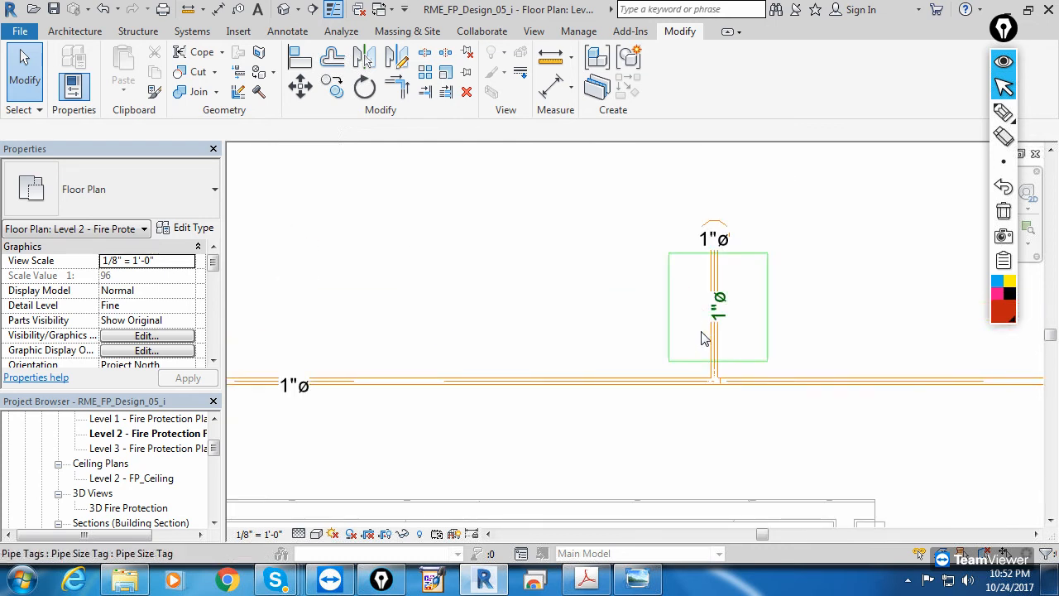
pyautogui.scroll(-3, 702, 340)
pyautogui.scroll(-2, 629, 356)
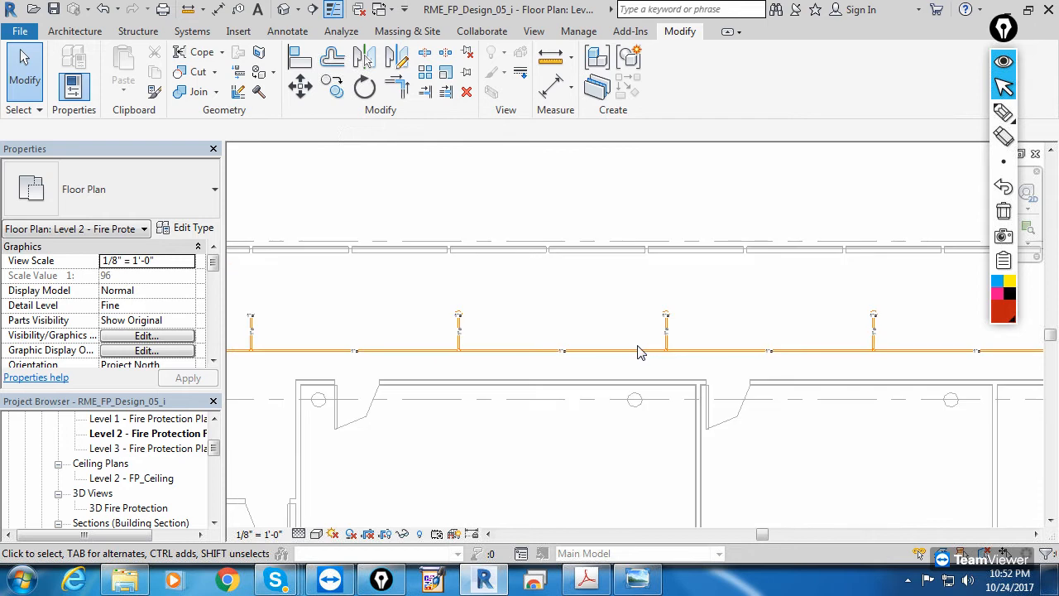
pyautogui.scroll(-3, 638, 353)
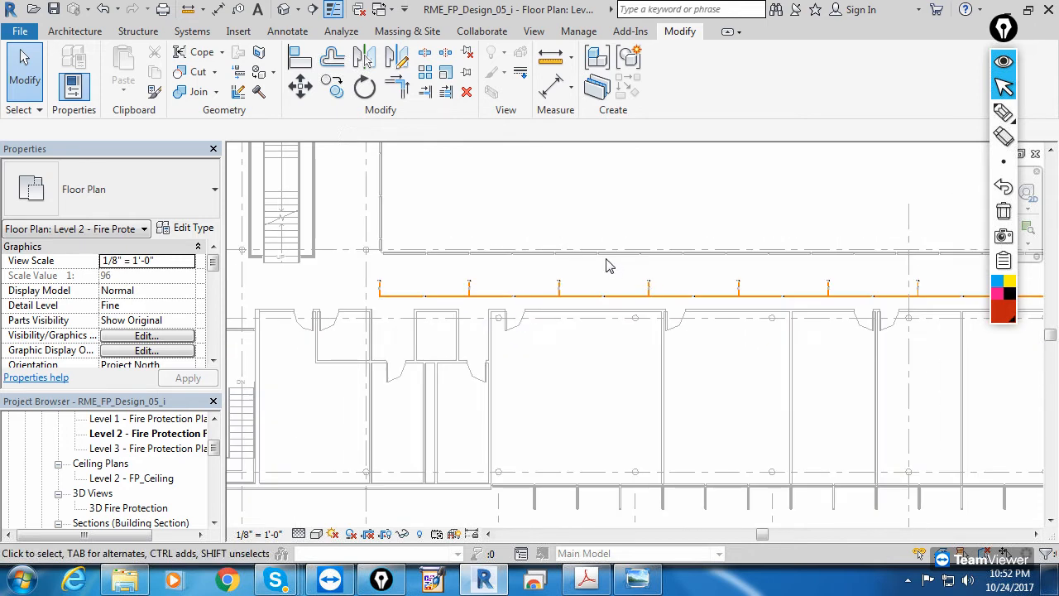
pyautogui.scroll(-1, 542, 199)
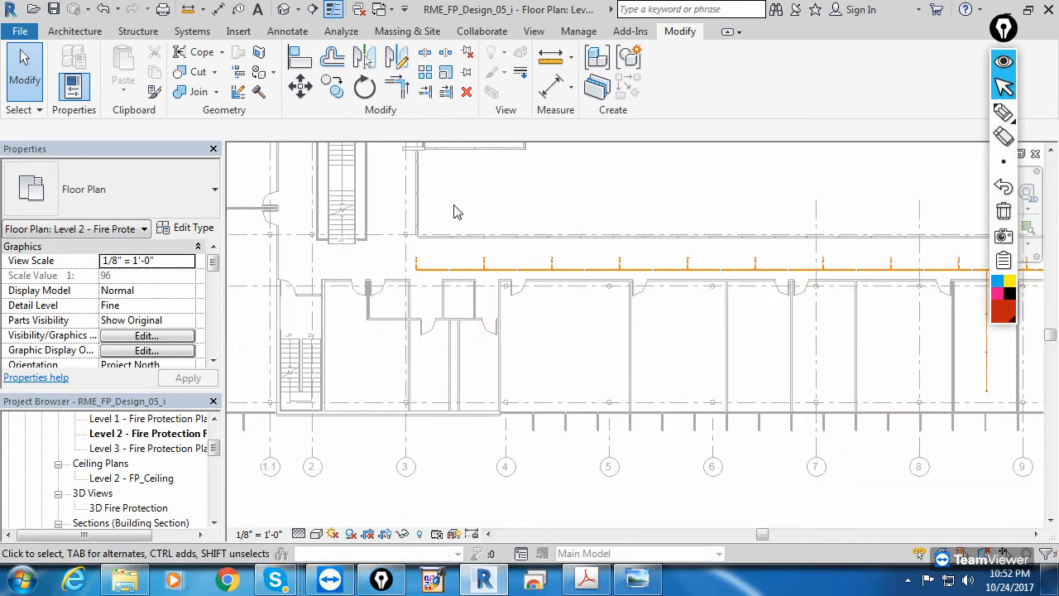
# Step: Tile the open plan, 3D and tag family windows side by side
pyautogui.moveTo(537, 190); pyautogui.dragTo(503, 212, button='middle')
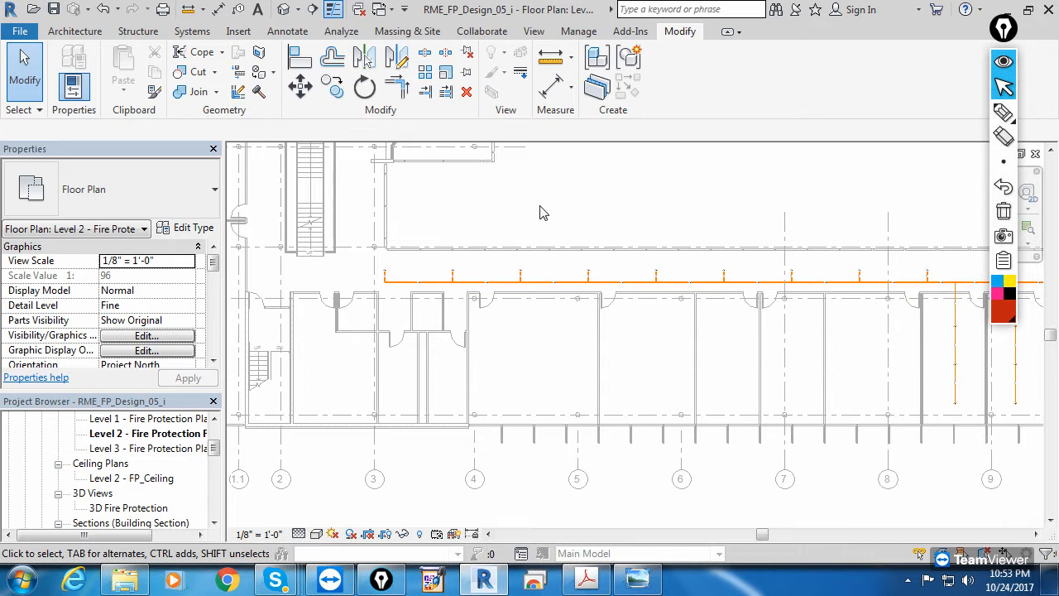
pyautogui.press('w')
pyautogui.press('t')
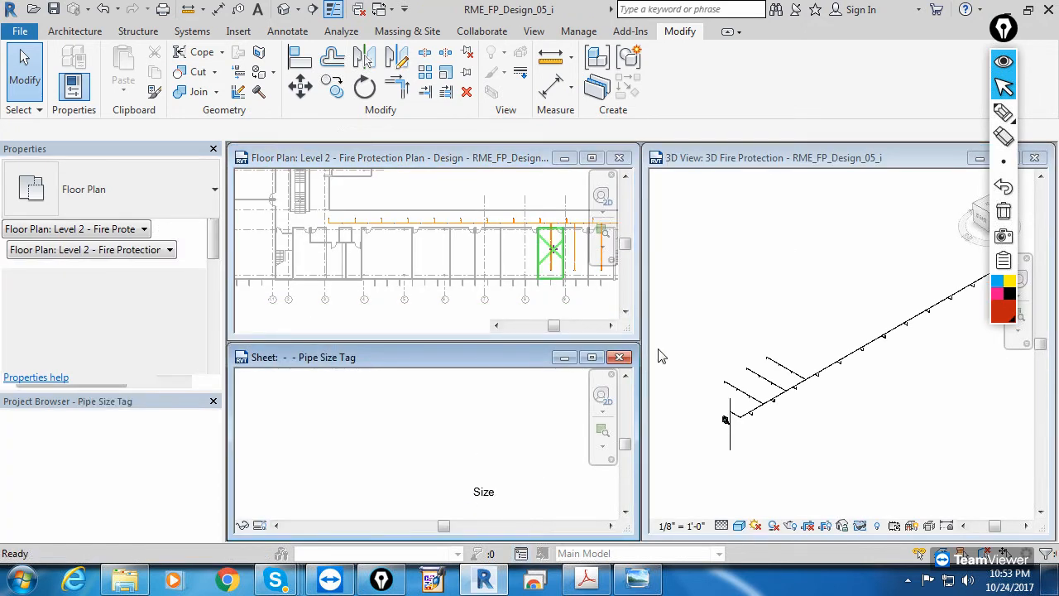
# Step: Close the Pipe Size Tag family window and retile the Level 2 fire protection plan and 3D view side by side
pyautogui.click(619, 357)
pyautogui.click(589, 294)
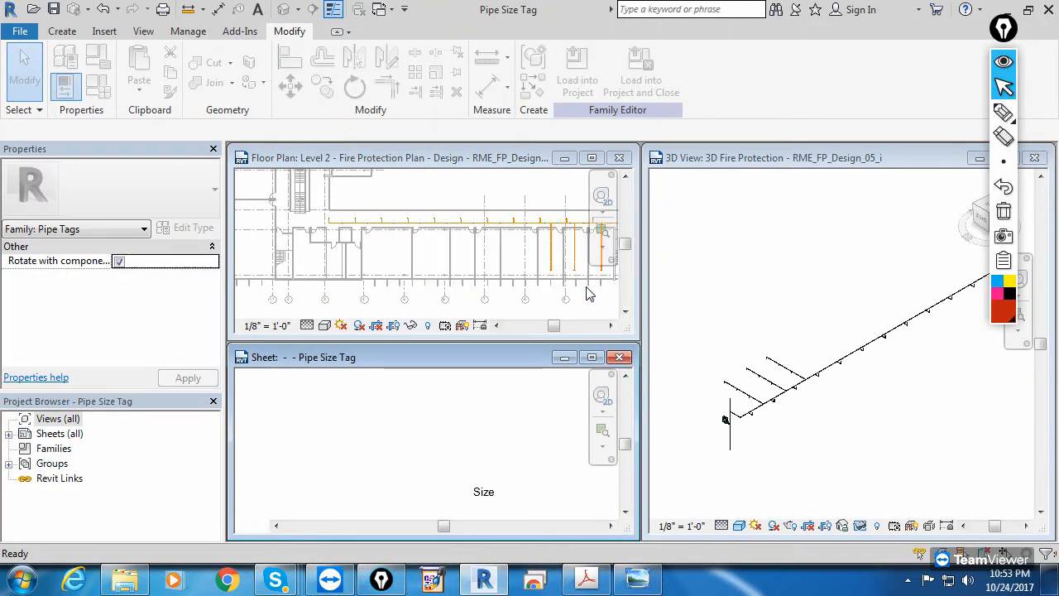
pyautogui.press('w')
pyautogui.press('t')
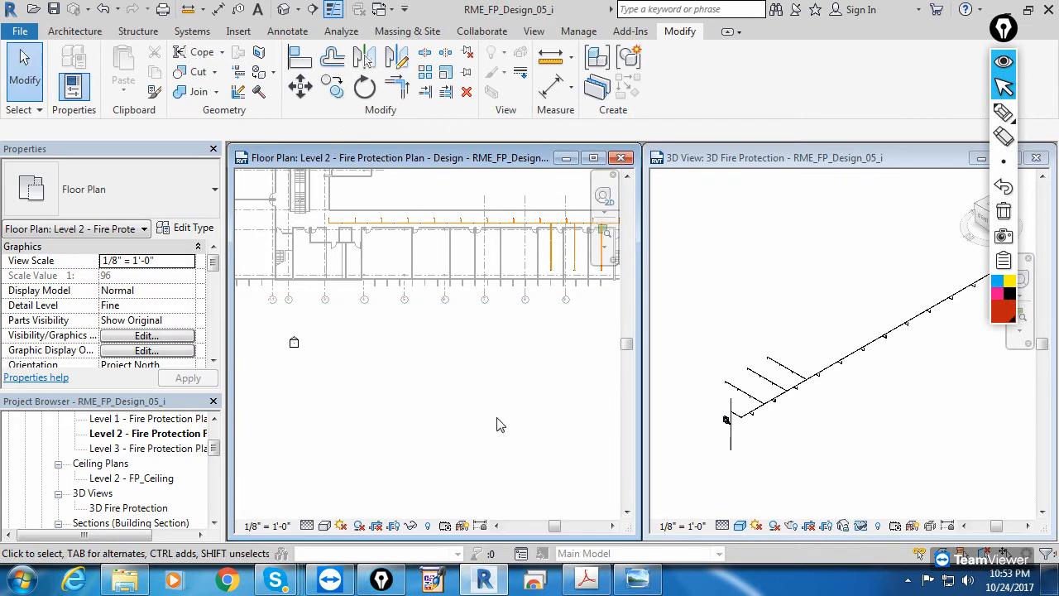
pyautogui.scroll(-3, 508, 394)
pyautogui.scroll(-2, 492, 439)
# Step: Maximize the 3D Fire Protection view and frame the complete sprinkler piping network
pyautogui.click(776, 331)
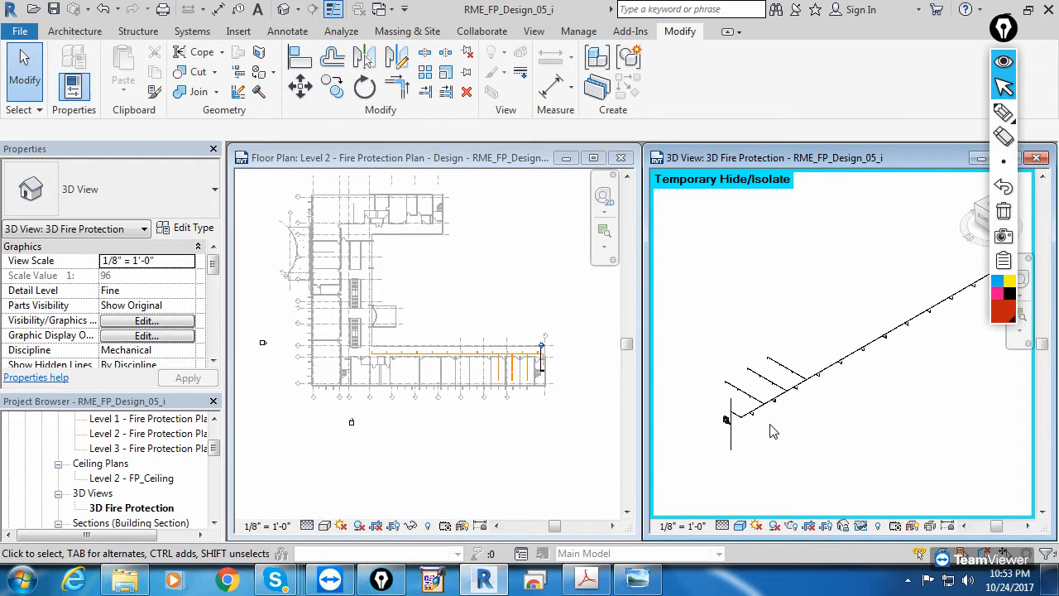
pyautogui.doubleClick(845, 159)
pyautogui.scroll(-3, 506, 350)
pyautogui.scroll(-2, 662, 362)
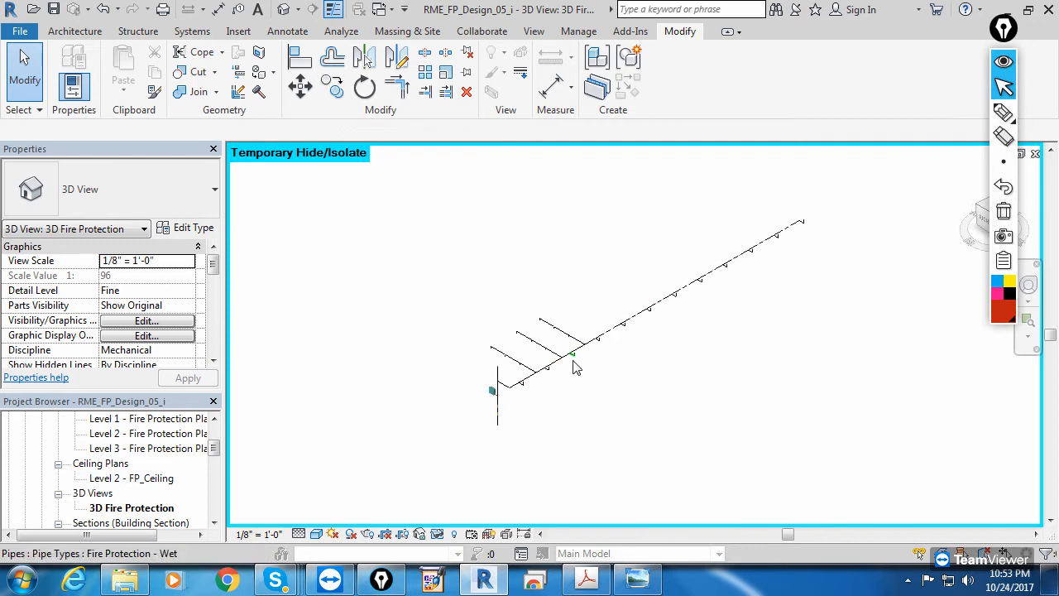
pyautogui.scroll(2, 576, 367)
pyautogui.moveTo(700, 386); pyautogui.dragTo(601, 392, button='middle')
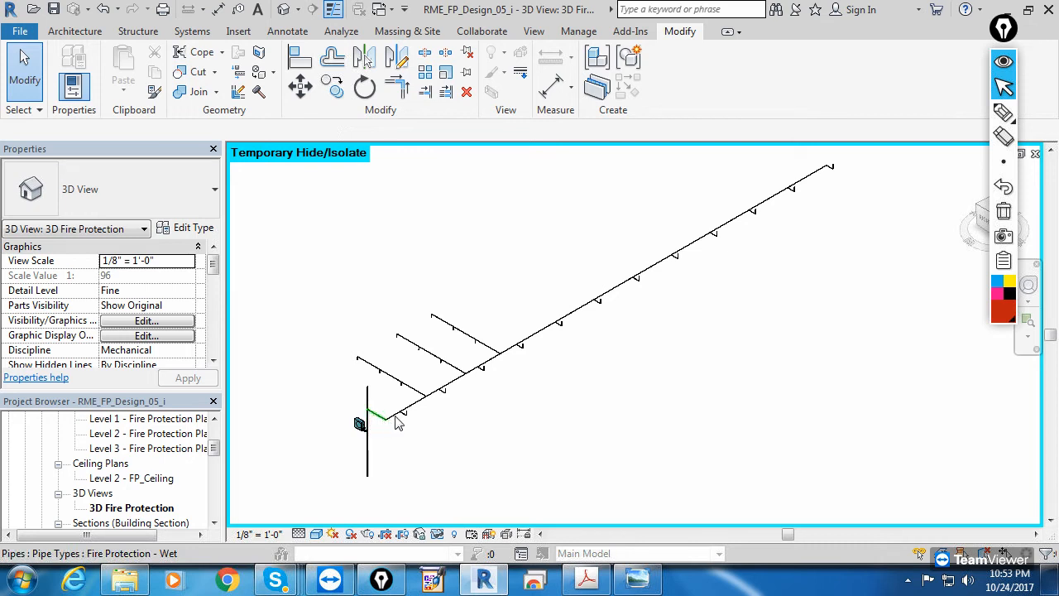
# Step: Examine where the branches and sprinkler drops connect to the main, selecting a single branch pipe and clearing it
pyautogui.scroll(2, 523, 355)
pyautogui.scroll(3, 522, 356)
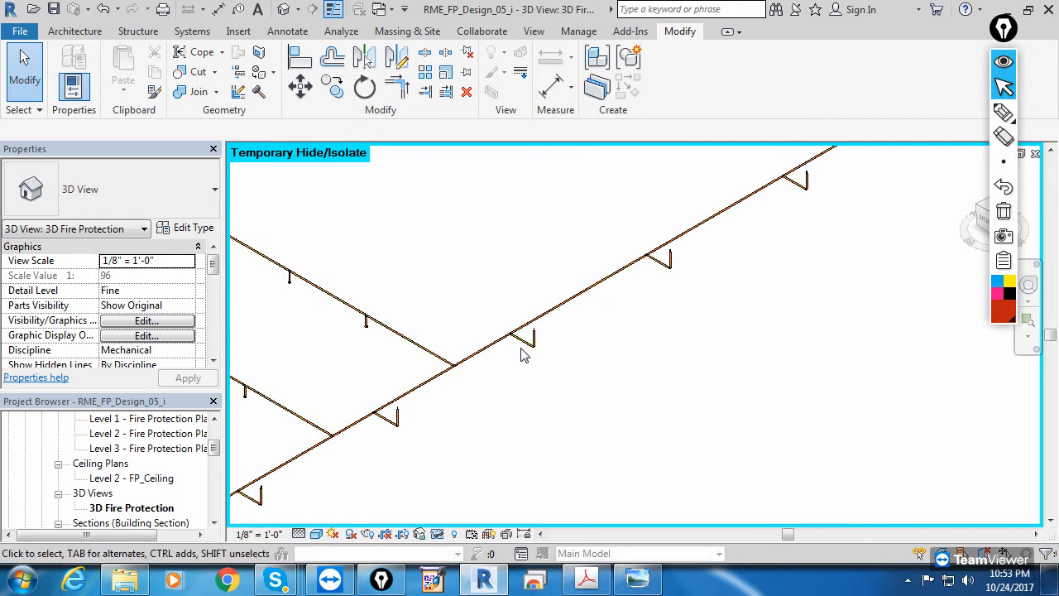
pyautogui.click(443, 358)
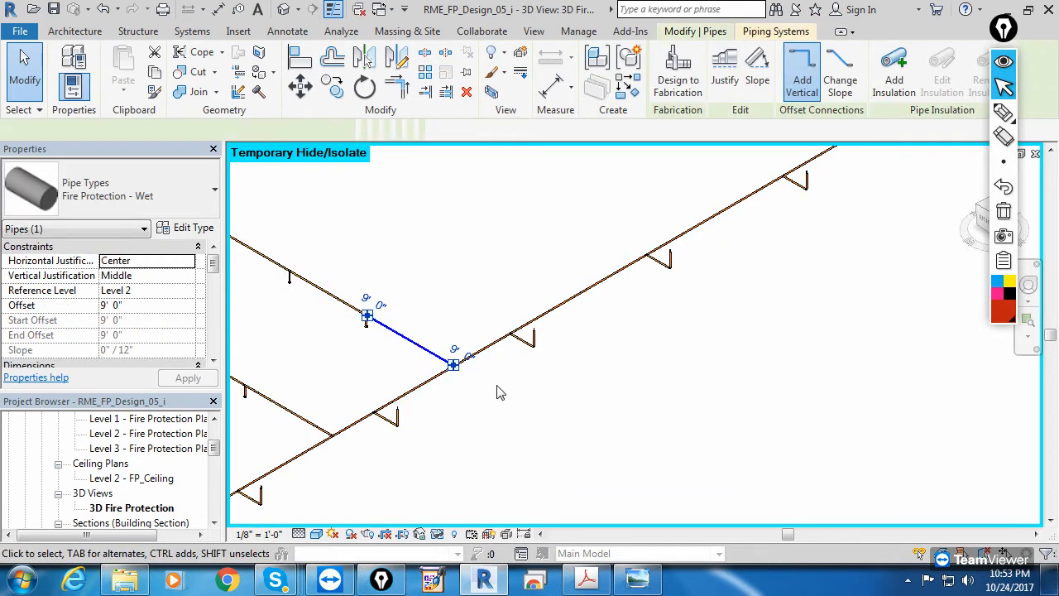
pyautogui.click(839, 307)
pyautogui.scroll(-4, 654, 382)
pyautogui.scroll(-3, 672, 380)
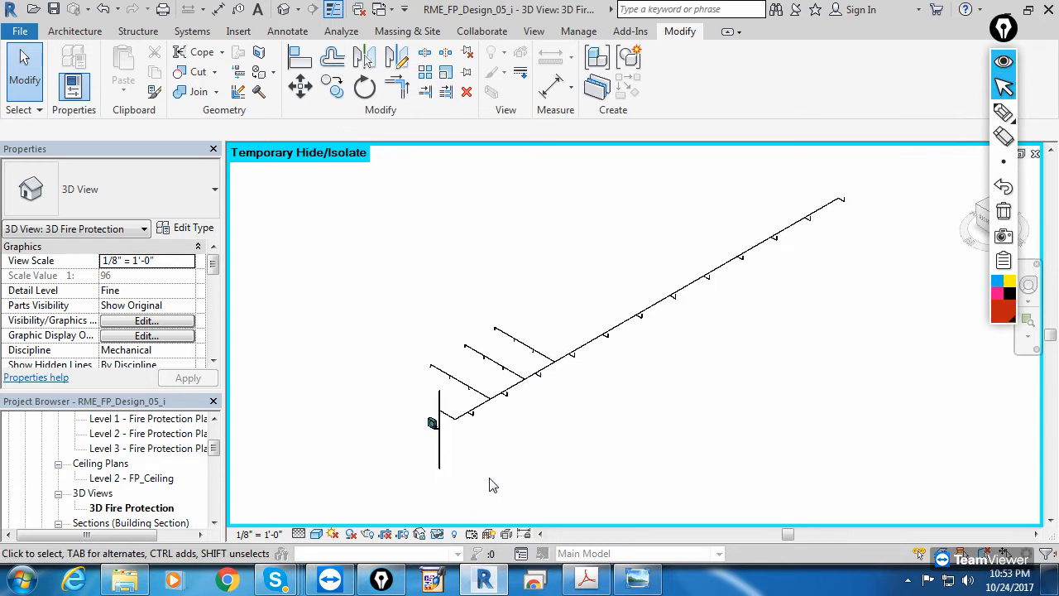
# Step: Try to select the connected pipe run from the riser's lowest pipe to the far end of the main
pyautogui.click(443, 461)
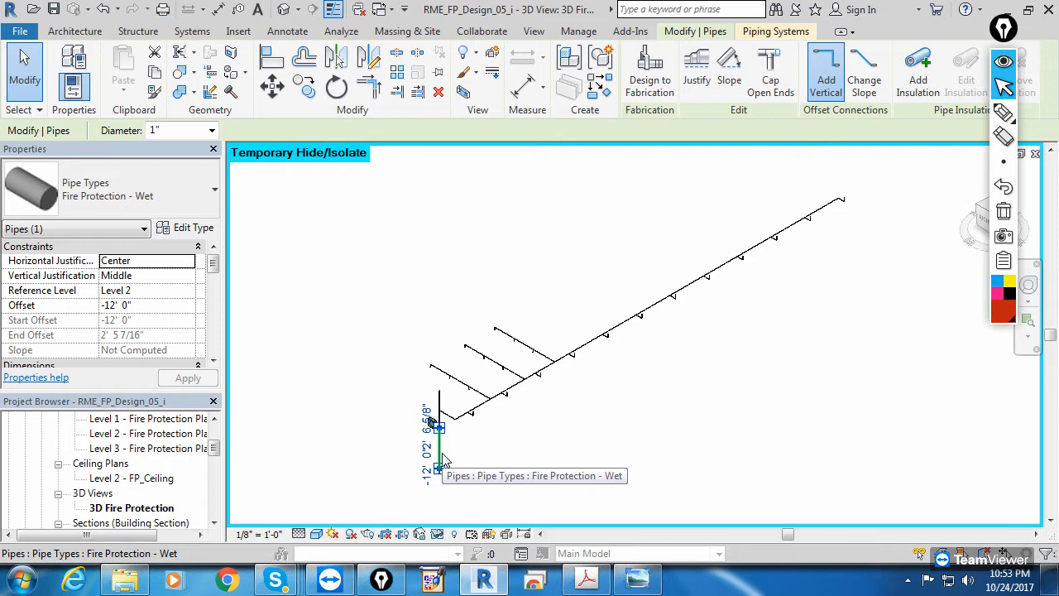
pyautogui.click(830, 214)
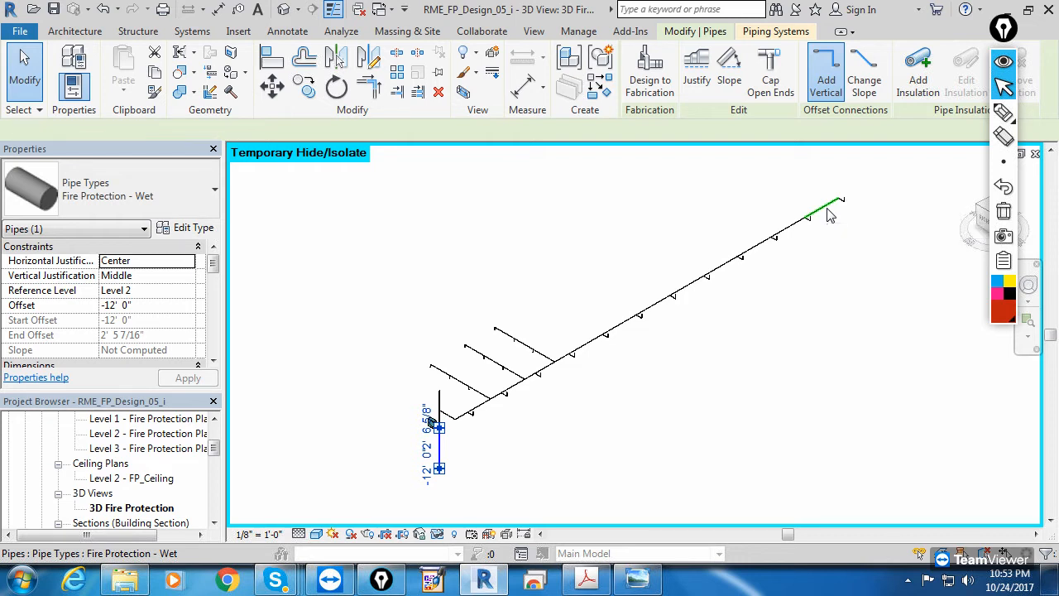
pyautogui.press('Escape')
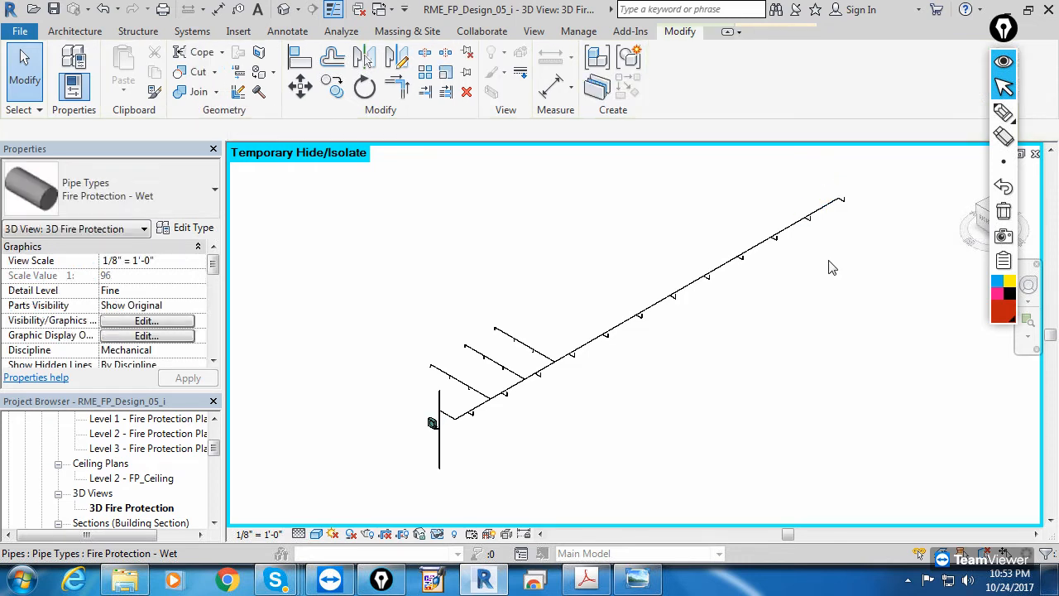
pyautogui.click(438, 464)
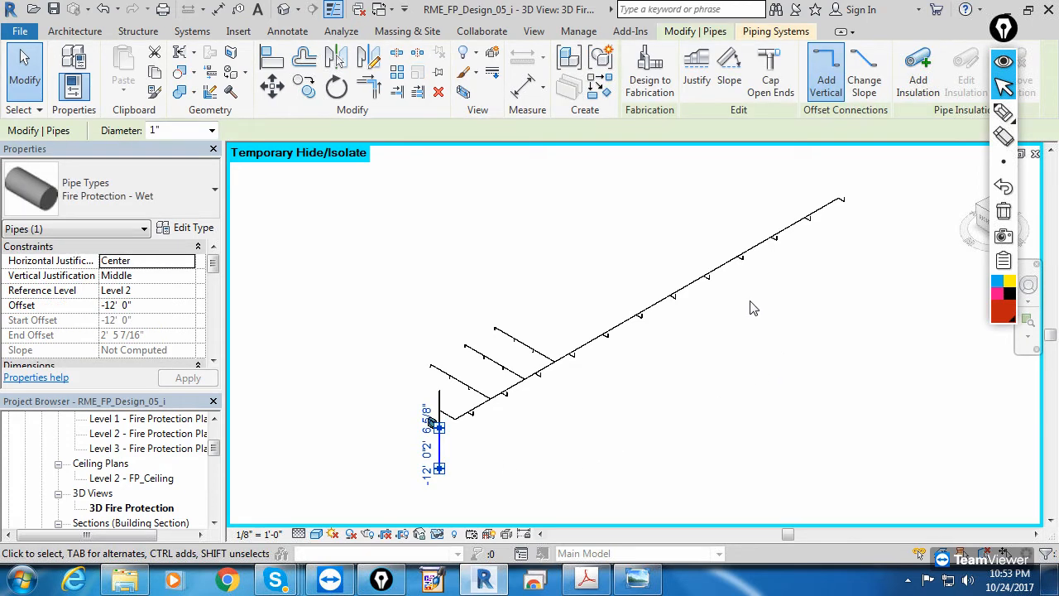
pyautogui.press('Tab')
pyautogui.press('Tab')
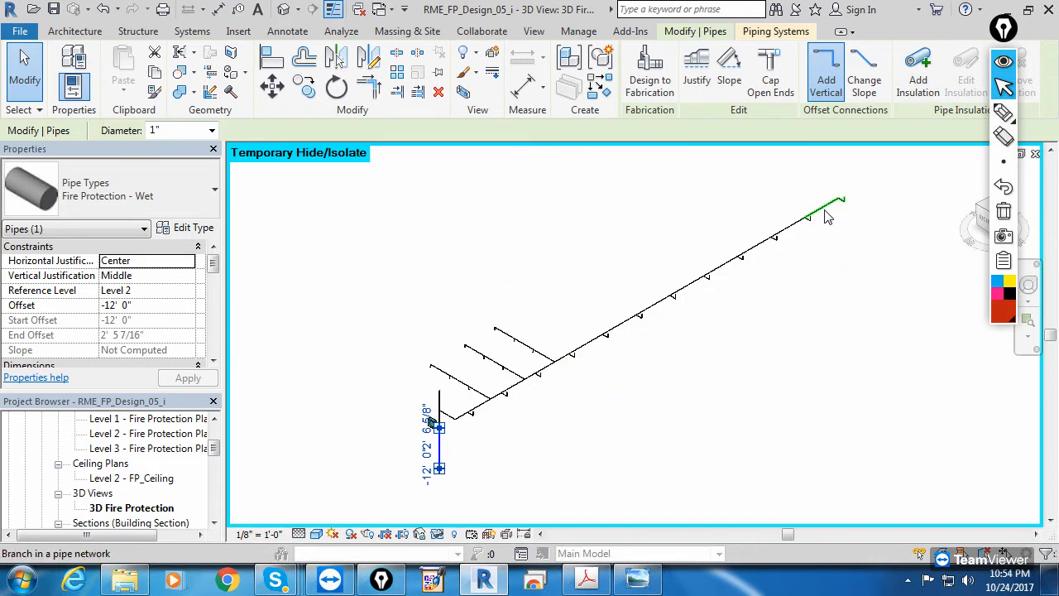
pyautogui.press('Tab')
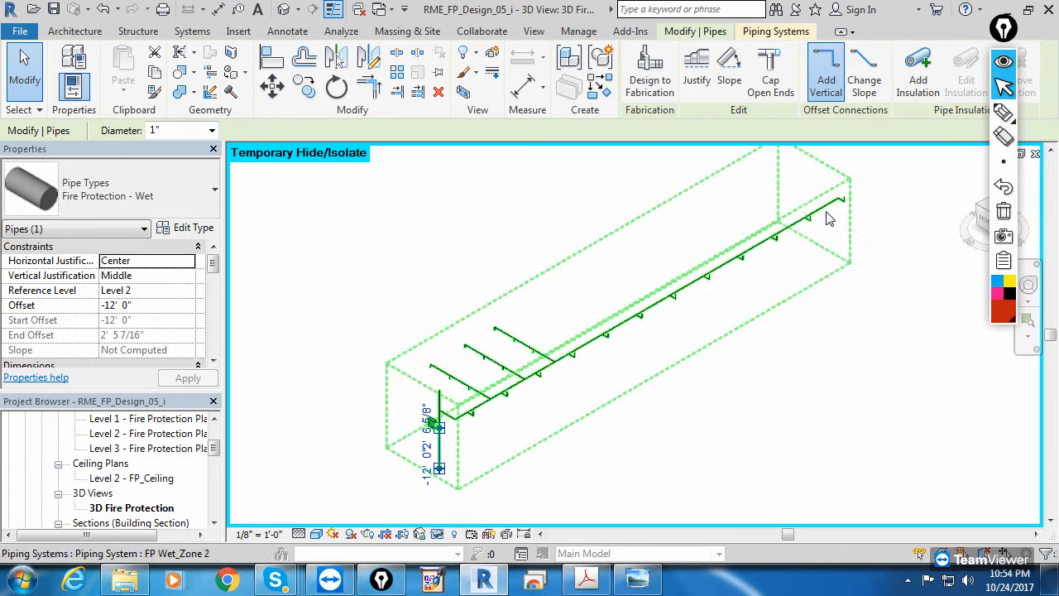
pyautogui.click(827, 215)
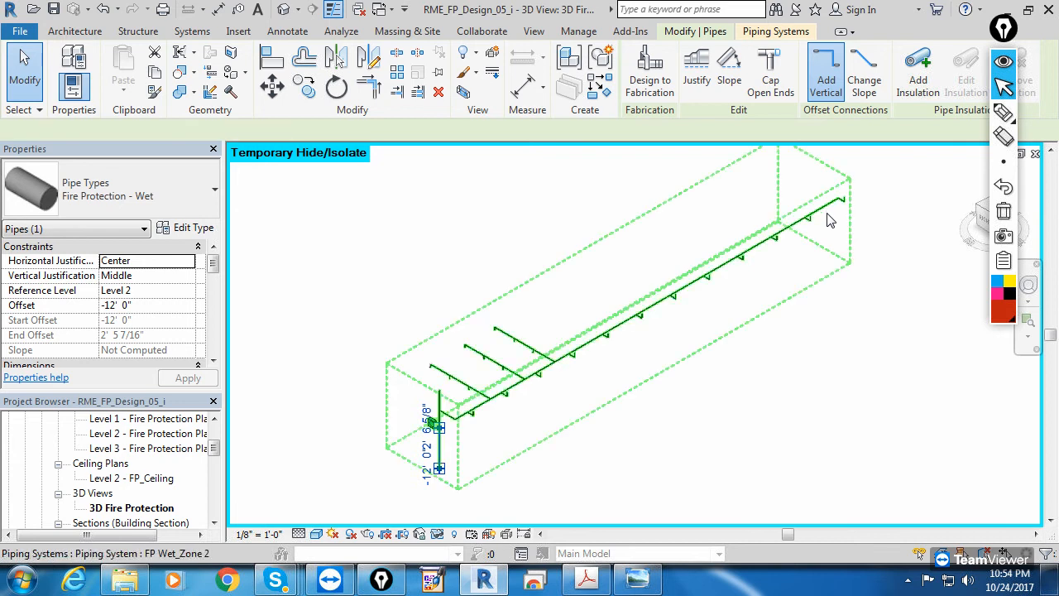
pyautogui.click(755, 418)
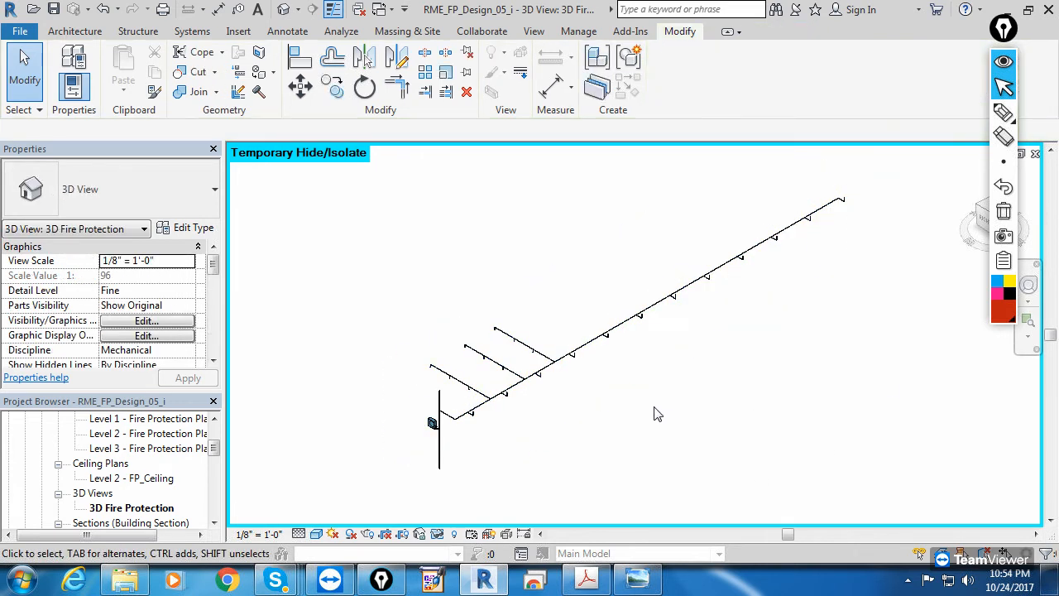
pyautogui.click(439, 465)
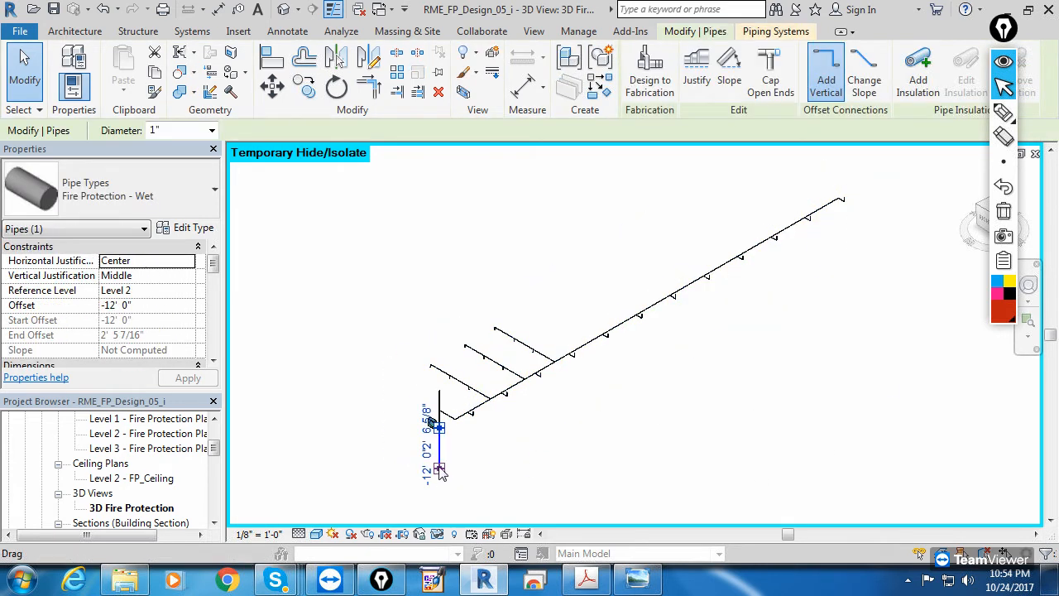
pyautogui.keyDown('ctrl'); pyautogui.click(822, 207); pyautogui.keyUp('ctrl')
pyautogui.click(817, 350)
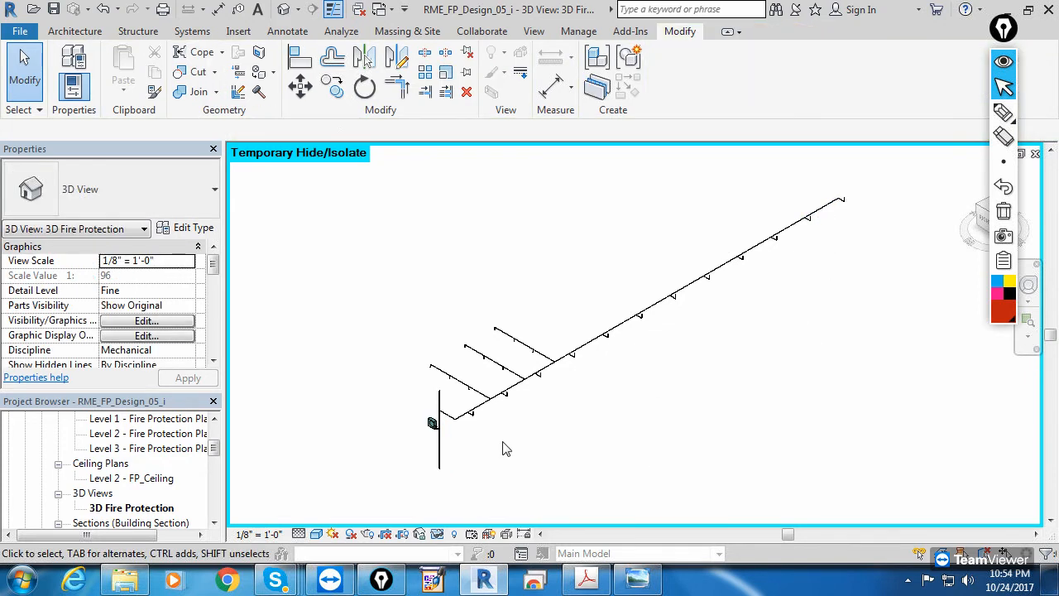
pyautogui.click(451, 451)
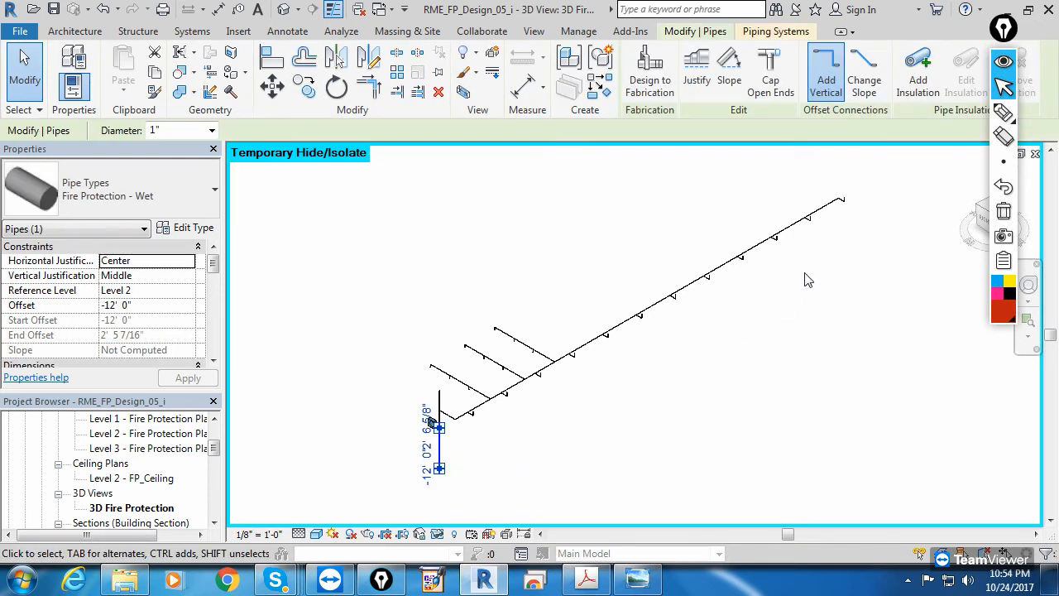
pyautogui.click(759, 340)
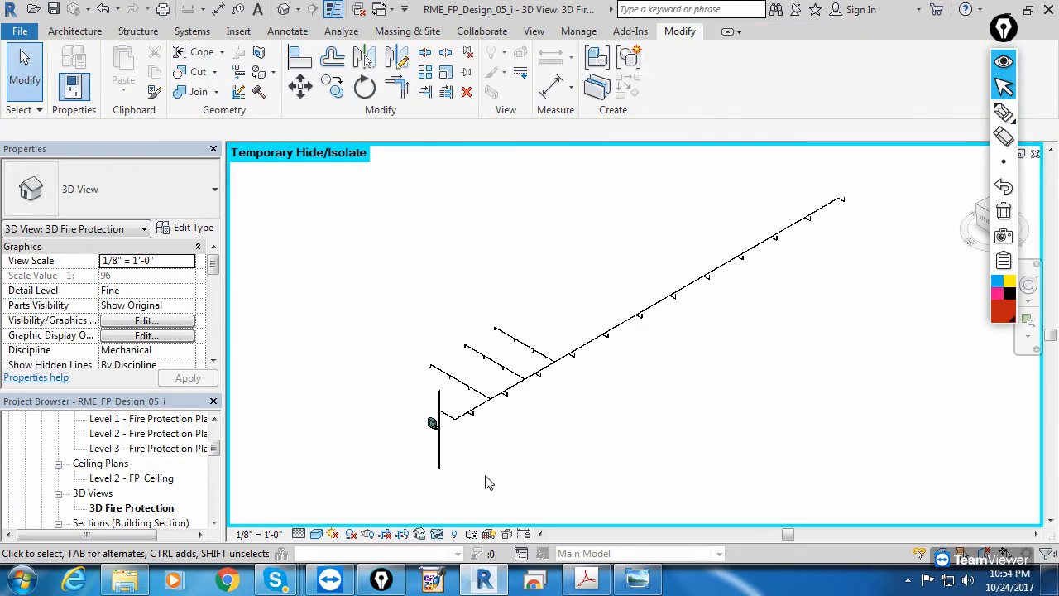
# Step: Pick the network run from the riser's lowest pipe to the main's last pipe, and clear the selection
pyautogui.click(443, 463)
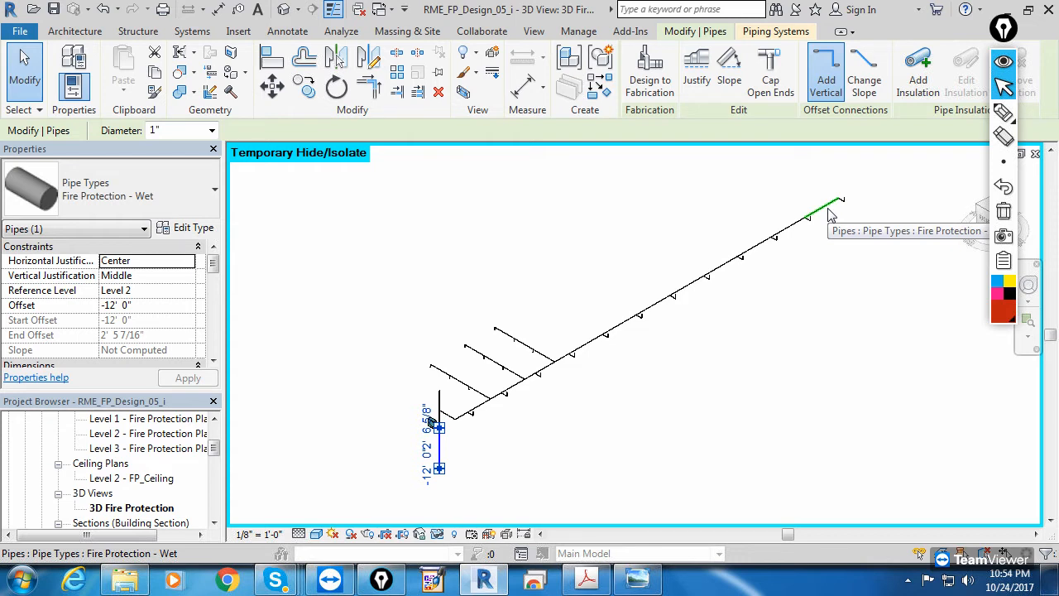
pyautogui.press('Tab')
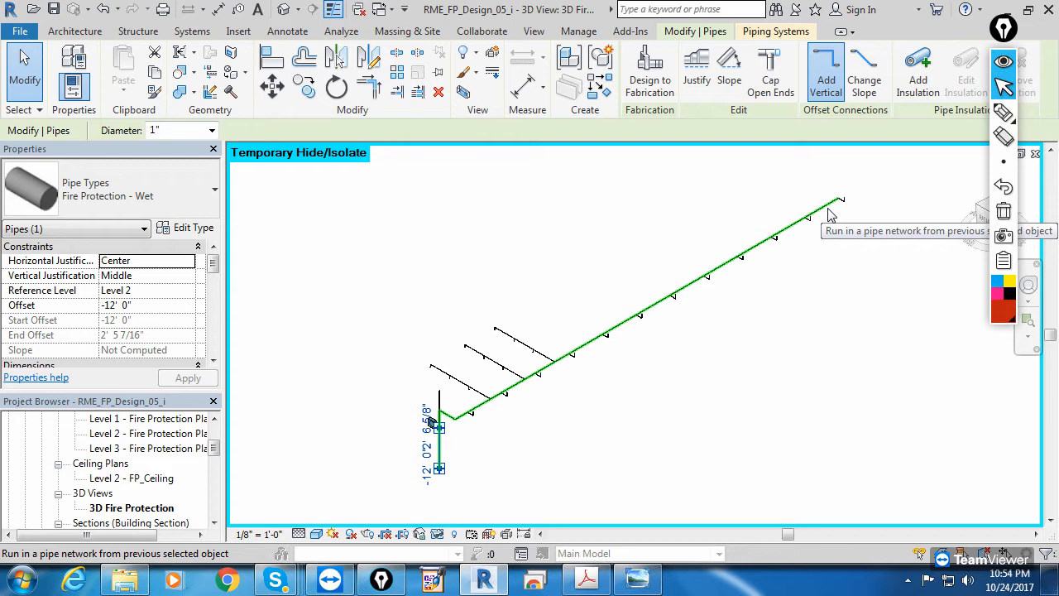
pyautogui.click(831, 215)
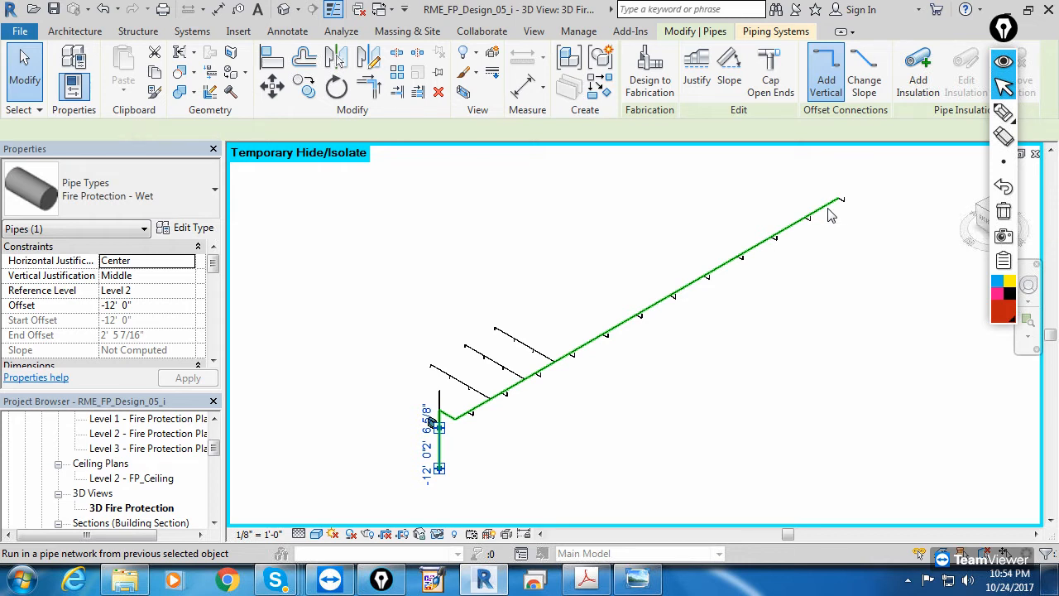
pyautogui.click(833, 245)
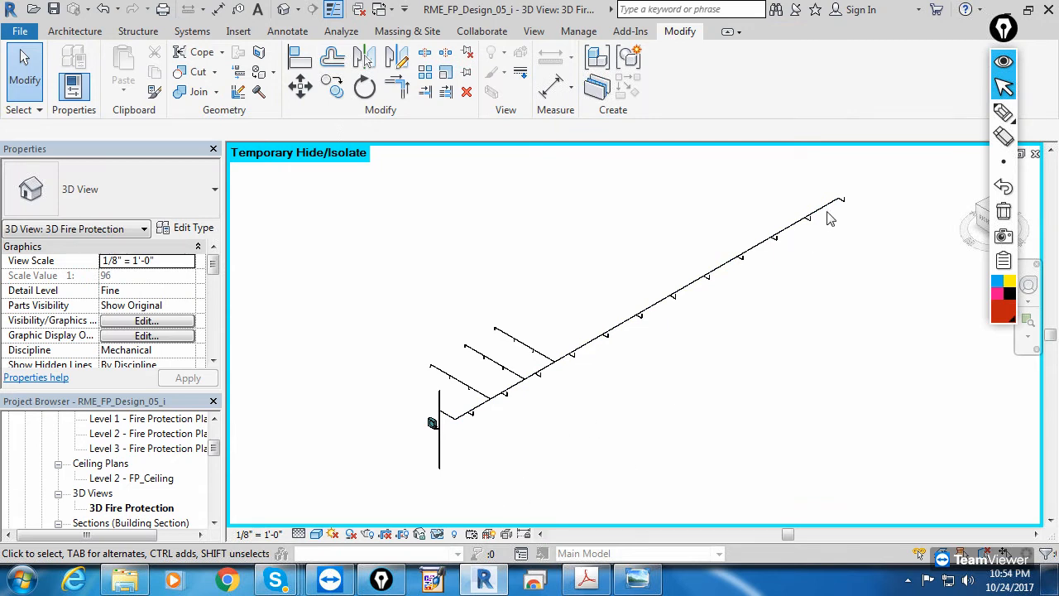
# Step: Select the network run in reverse, from the main's last pipe back to the riser's lowest pipe, and clear it
pyautogui.click(830, 216)
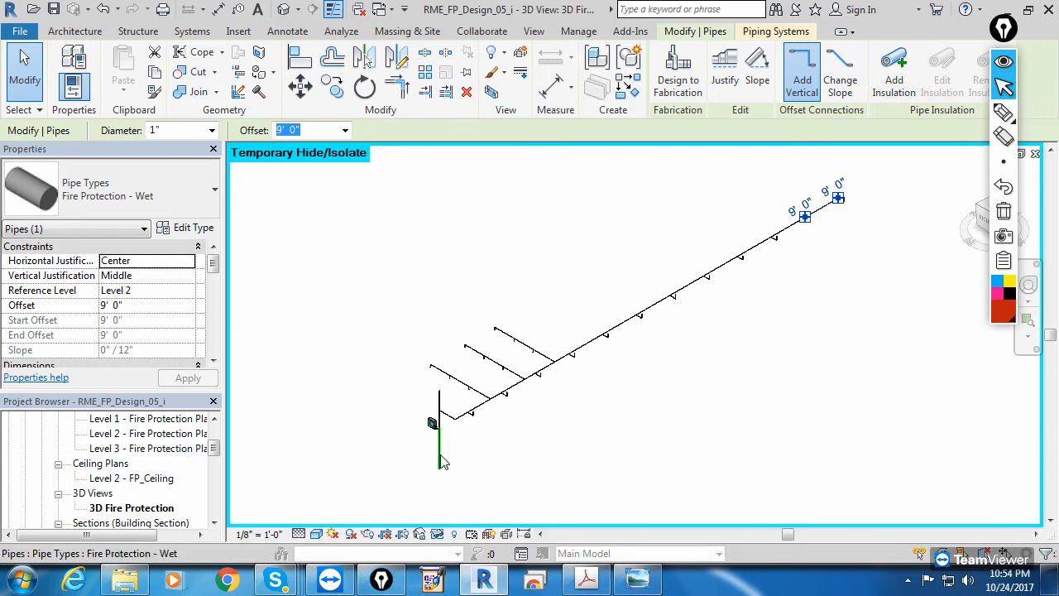
pyautogui.press('Tab')
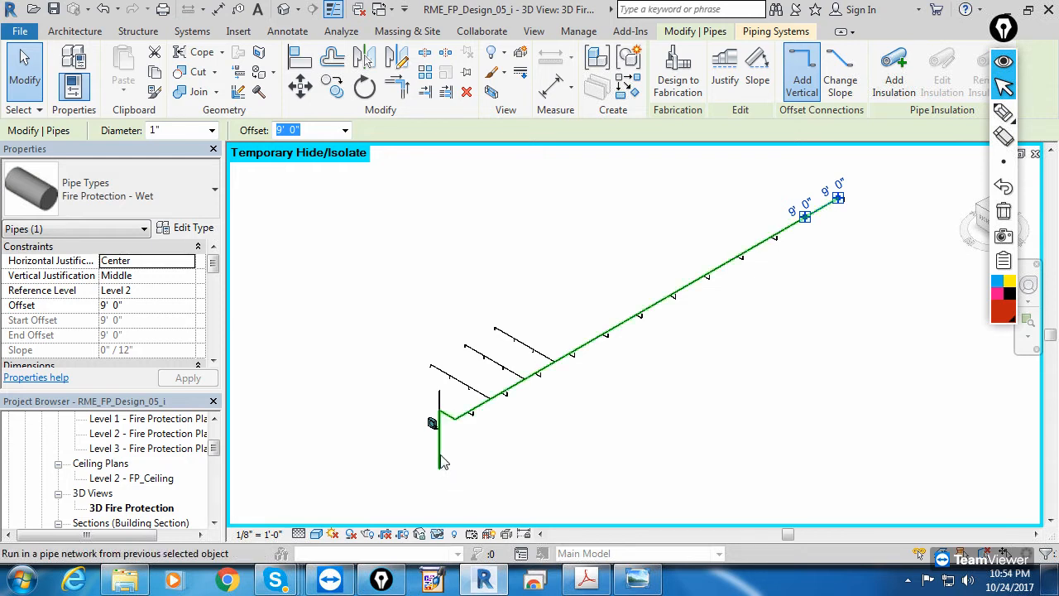
pyautogui.click(442, 462)
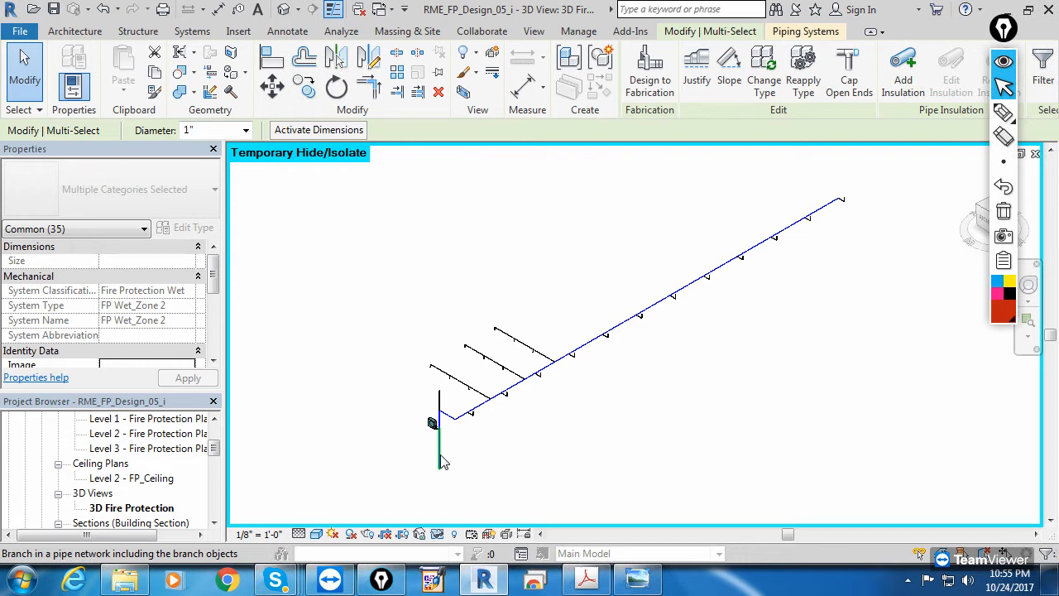
pyautogui.click(530, 423)
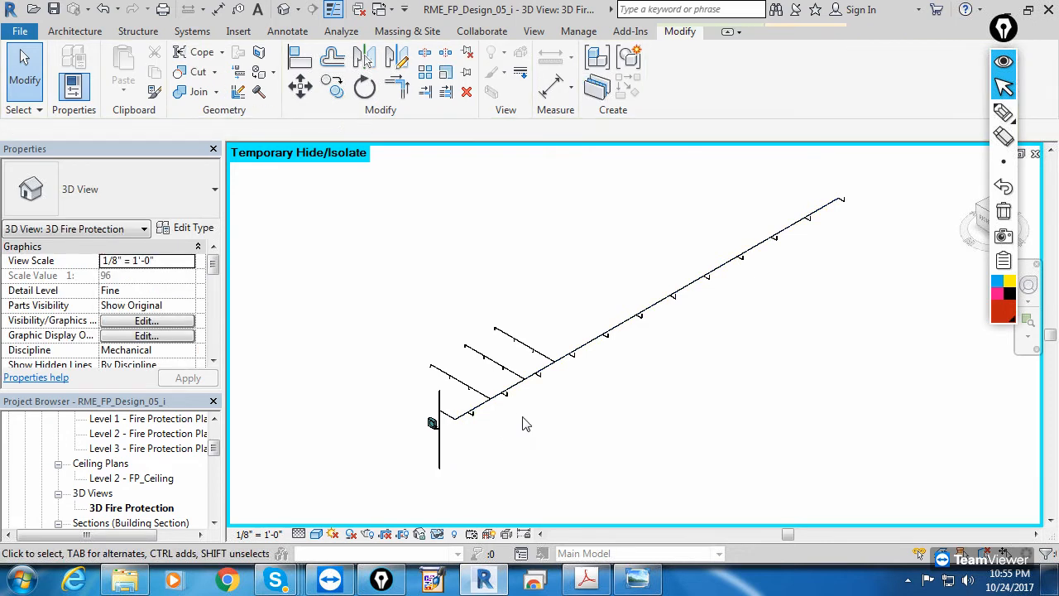
# Step: Select the network run from the riser's lowest pipe to the end of the farthest branch, and clear it
pyautogui.click(440, 464)
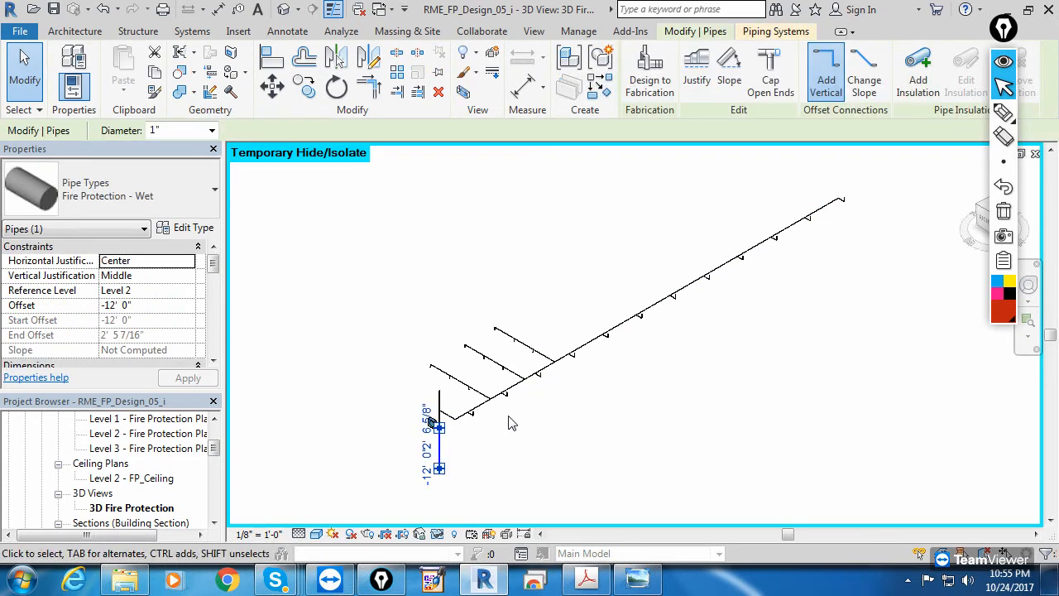
pyautogui.click(461, 448)
pyautogui.click(440, 451)
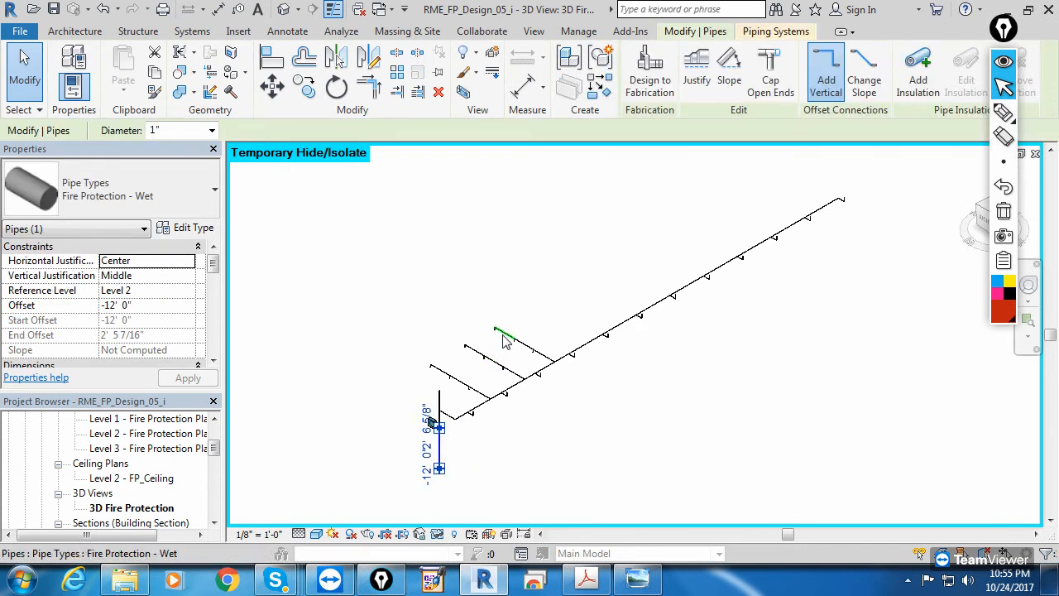
pyautogui.press('Tab')
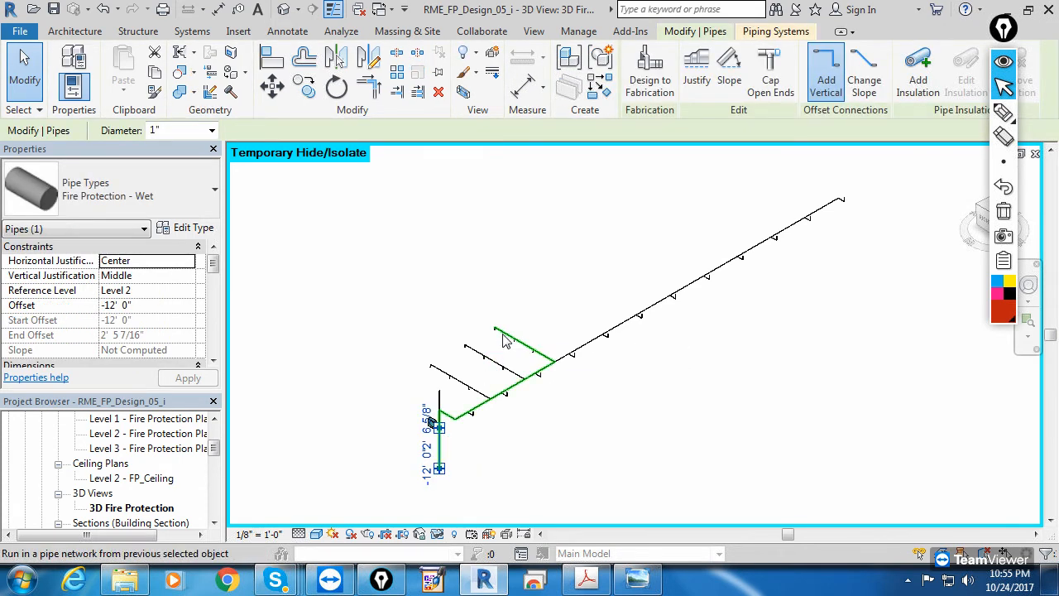
pyautogui.click(507, 342)
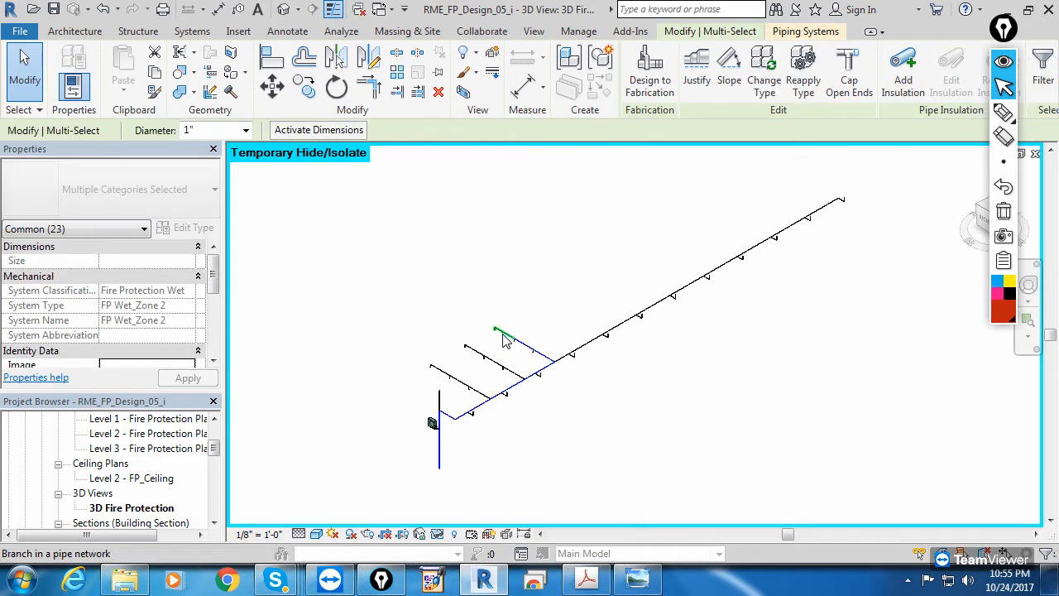
pyautogui.click(331, 290)
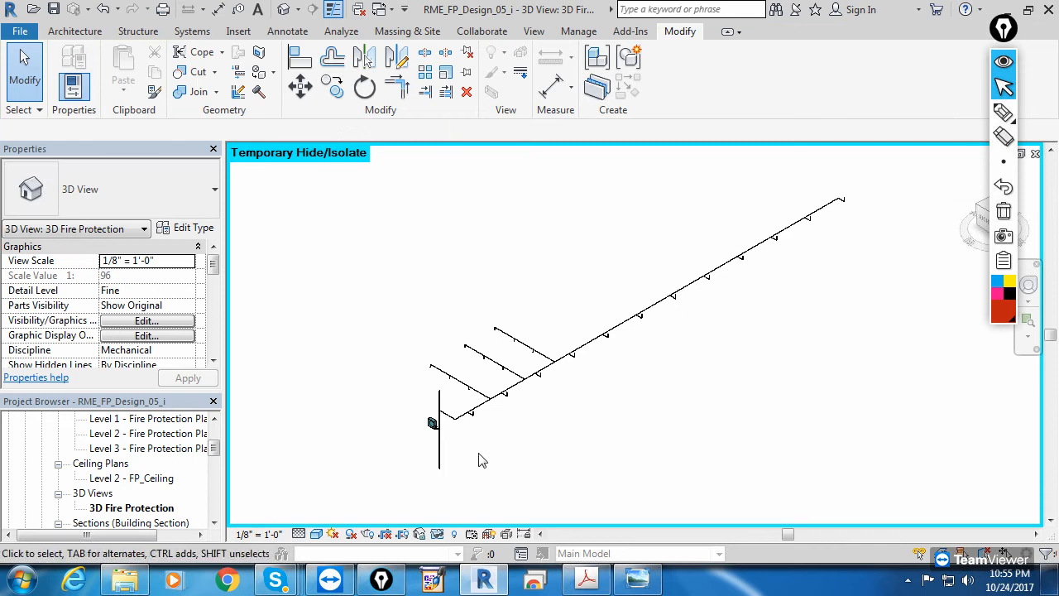
# Step: Select the whole connected run from the riser's lowest pipe along the main to its last pipe
pyautogui.click(444, 455)
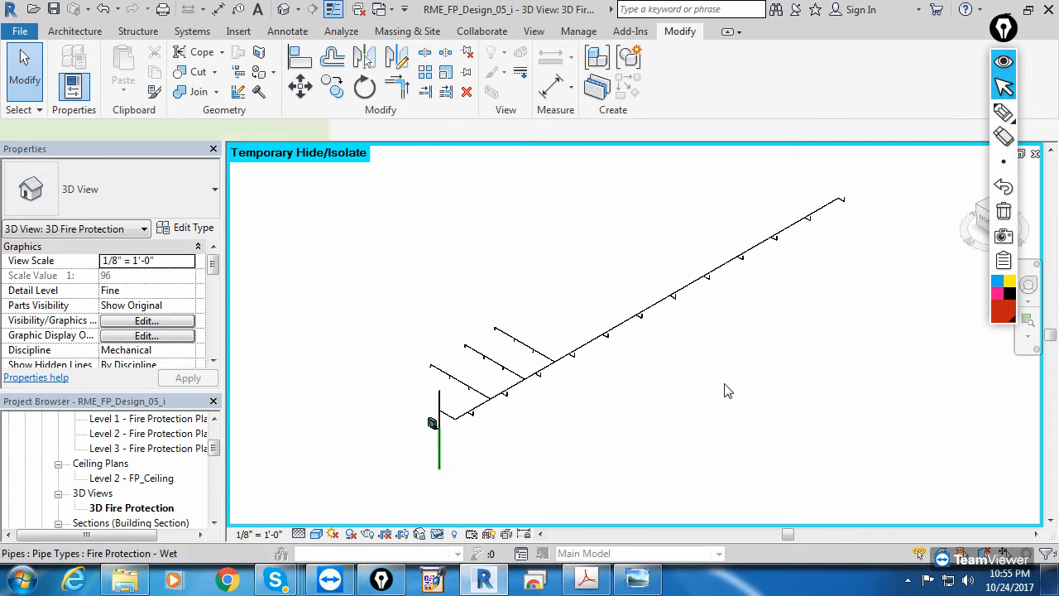
pyautogui.press('Tab')
pyautogui.click(830, 214)
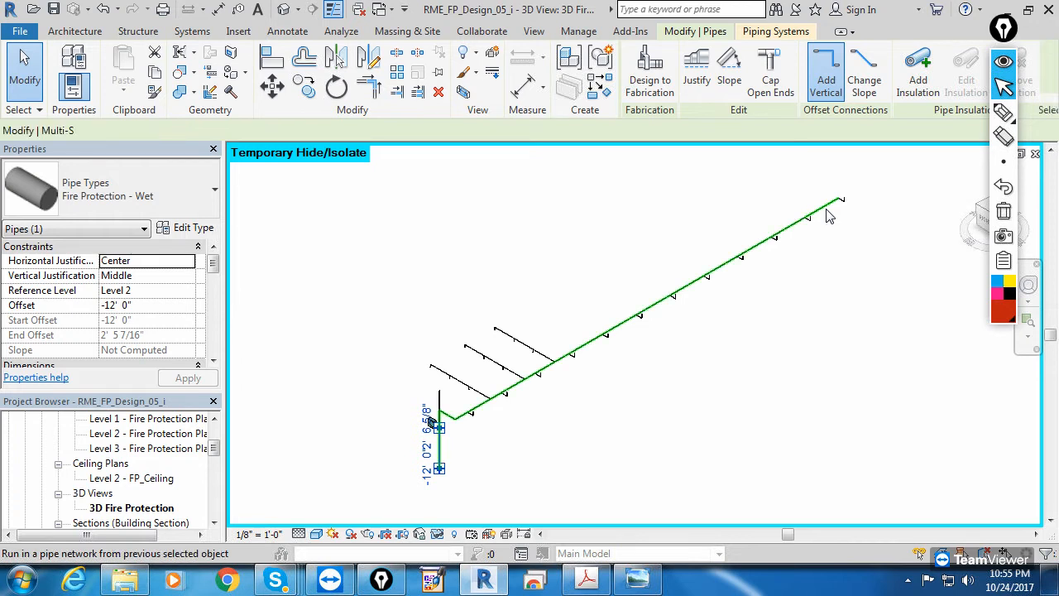
# Step: Try to set the selected riser-to-main run's diameter to 4 inches, and clear the selection
pyautogui.click(246, 130)
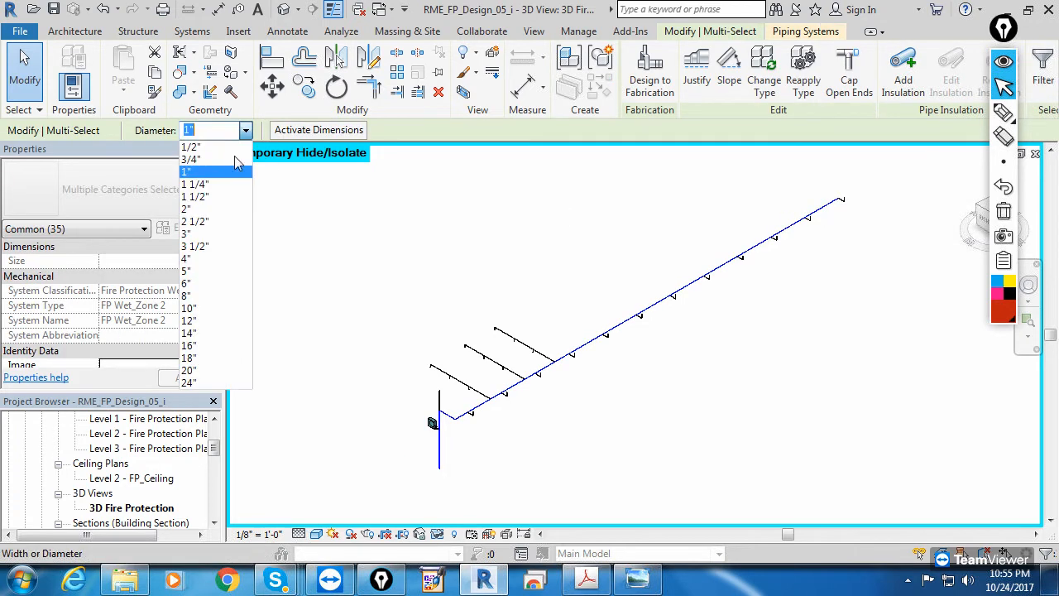
pyautogui.click(220, 261)
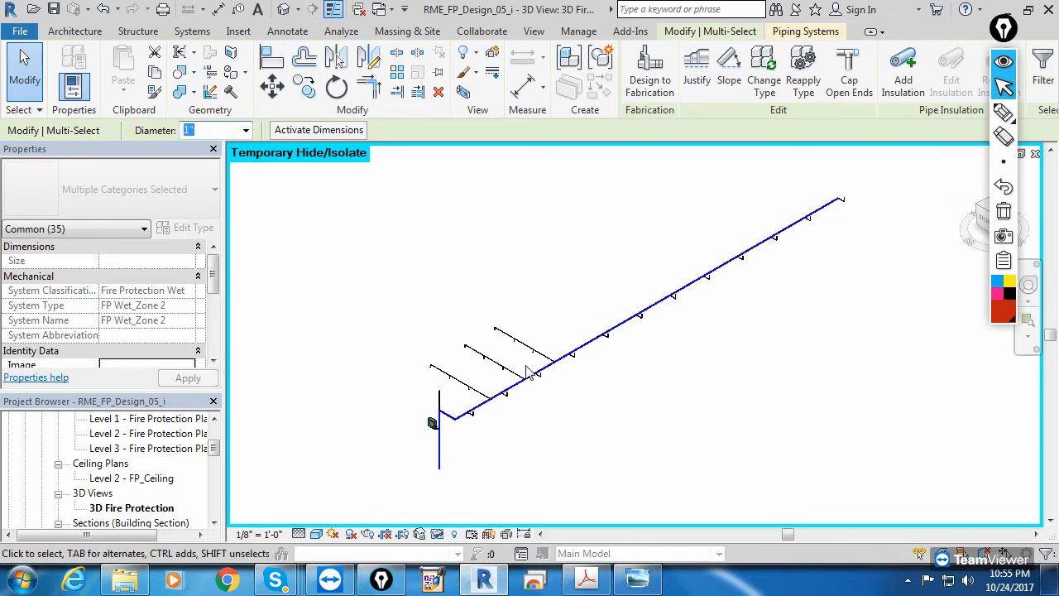
pyautogui.click(491, 269)
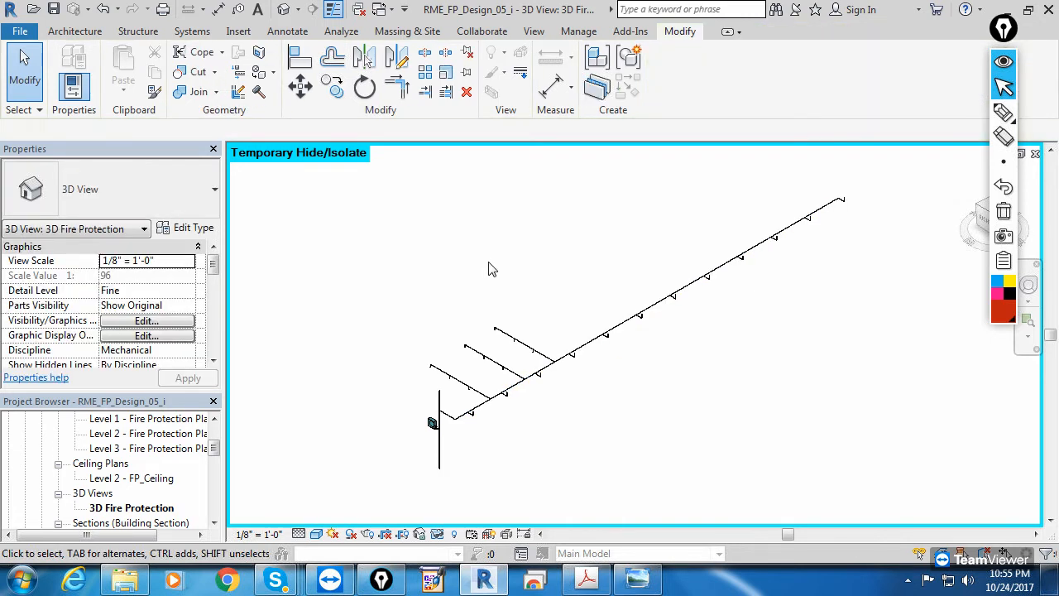
# Step: Tile the 3D Fire Protection and Level 2 Fire Protection plan views side by side and bring the main's size tags into view
pyautogui.press('w')
pyautogui.press('t')
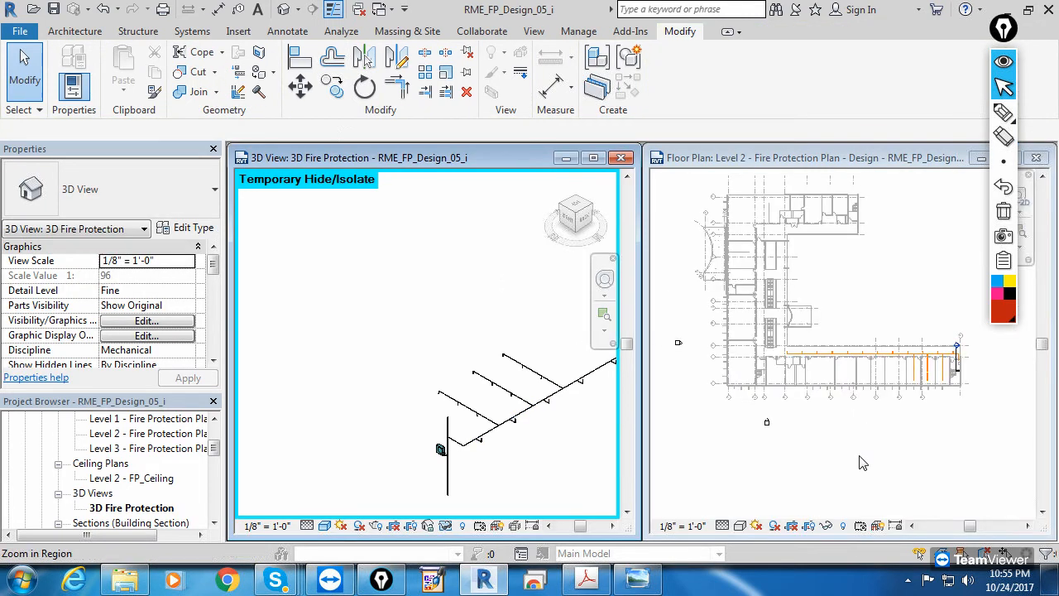
pyautogui.click(863, 461)
pyautogui.scroll(10, 824, 372)
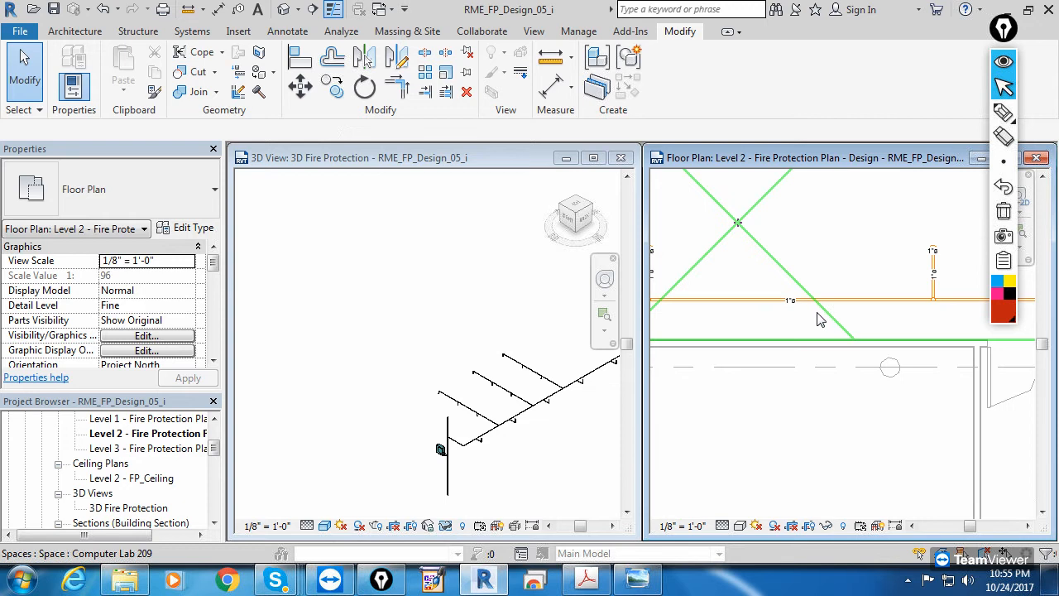
pyautogui.scroll(-3, 814, 311)
# Step: In the 3D view, select the whole pipe run from the riser's lowest pipe to the main's last pipe
pyautogui.click(406, 334)
pyautogui.scroll(-3, 408, 334)
pyautogui.moveTo(407, 335); pyautogui.dragTo(333, 346, button='middle')
pyautogui.click(345, 404)
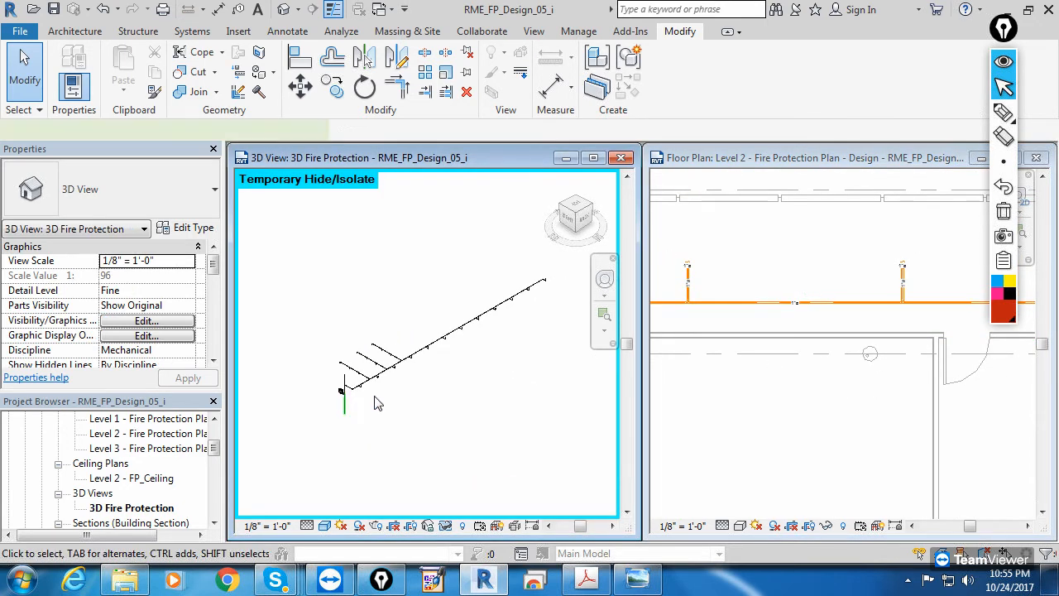
pyautogui.press('Tab')
pyautogui.press('Tab')
pyautogui.click(539, 294)
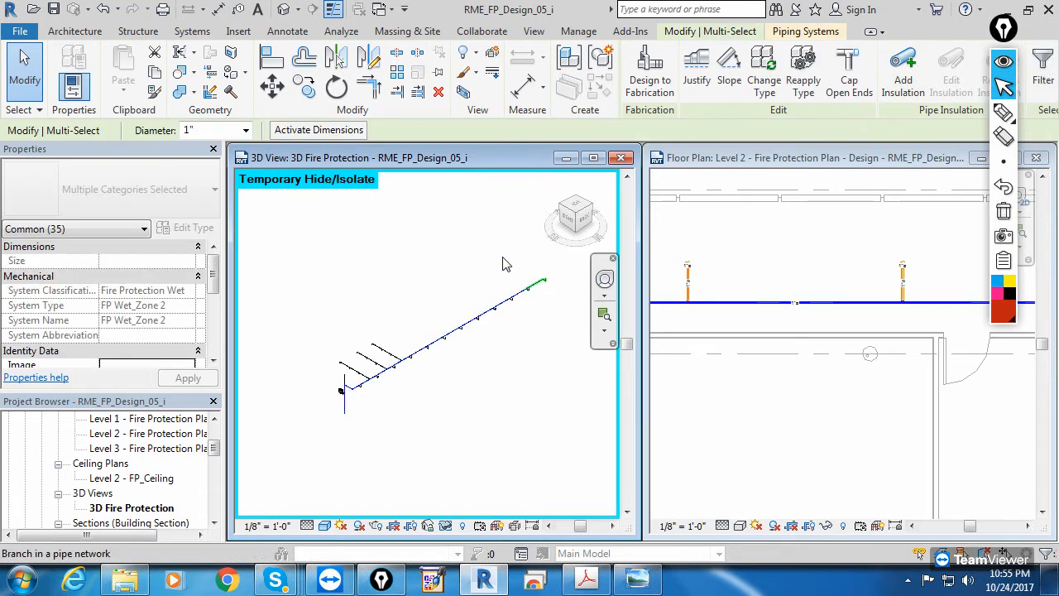
# Step: Set the selected run's diameter to 4 inches and clear the selection
pyautogui.click(246, 130)
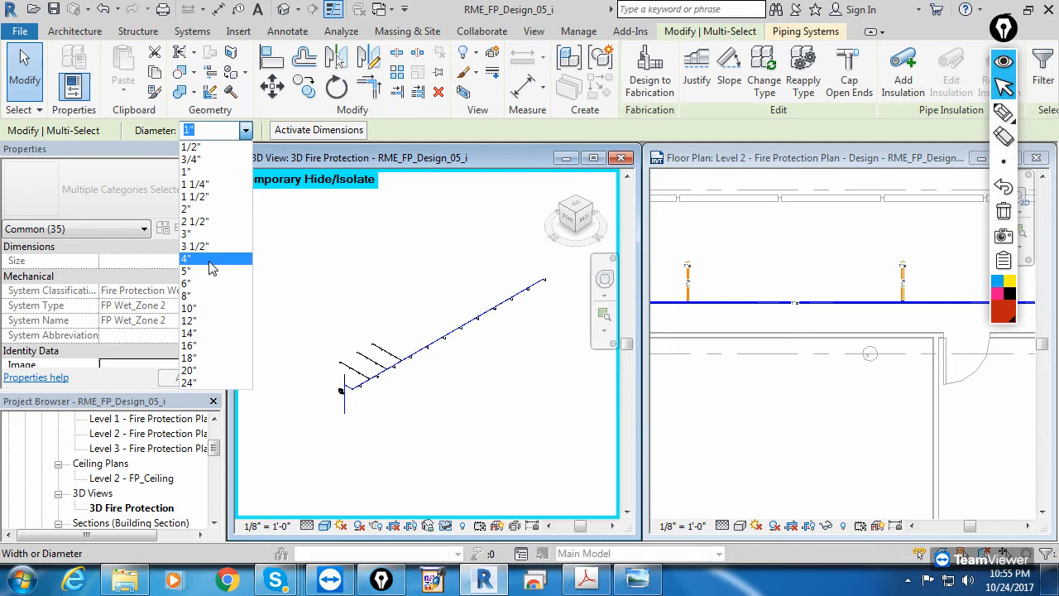
pyautogui.click(206, 259)
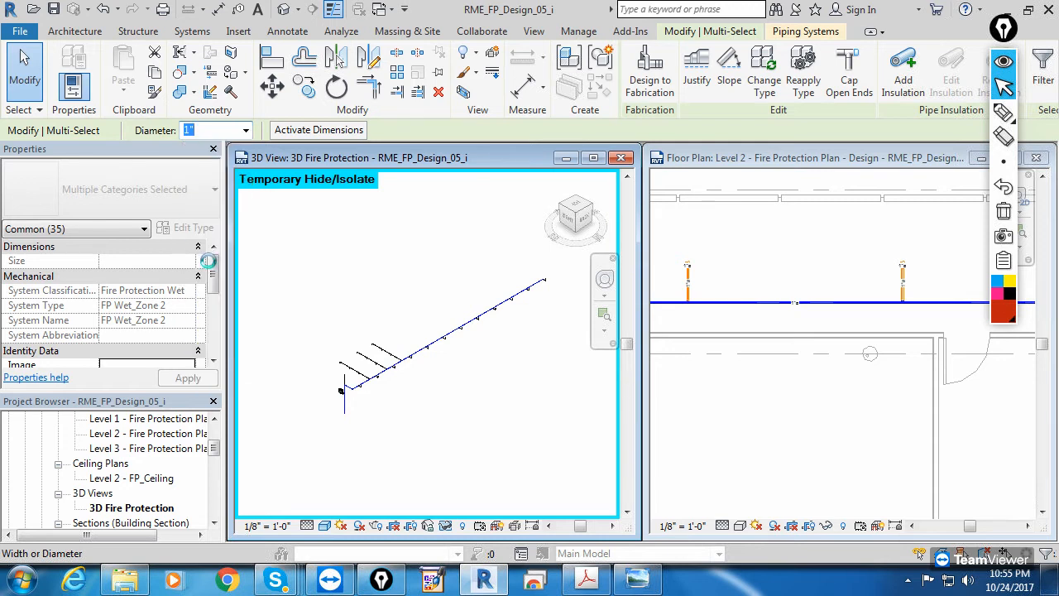
pyautogui.click(25, 80)
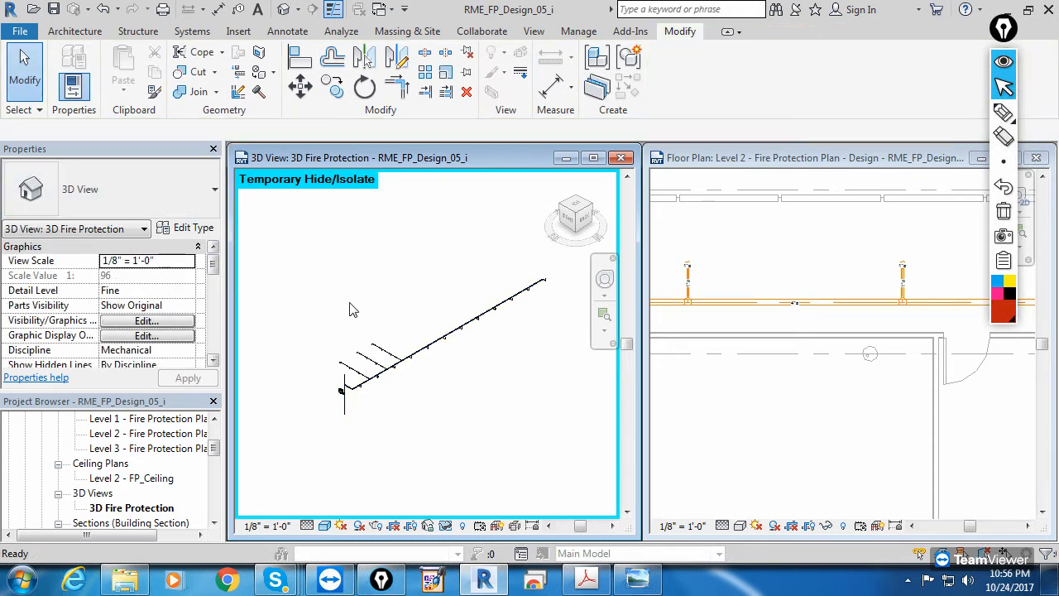
# Step: Check the main's size tags in the Level 2 plan and the riser's lowest pipe diameter in the 3D view
pyautogui.click(811, 314)
pyautogui.scroll(3, 790, 327)
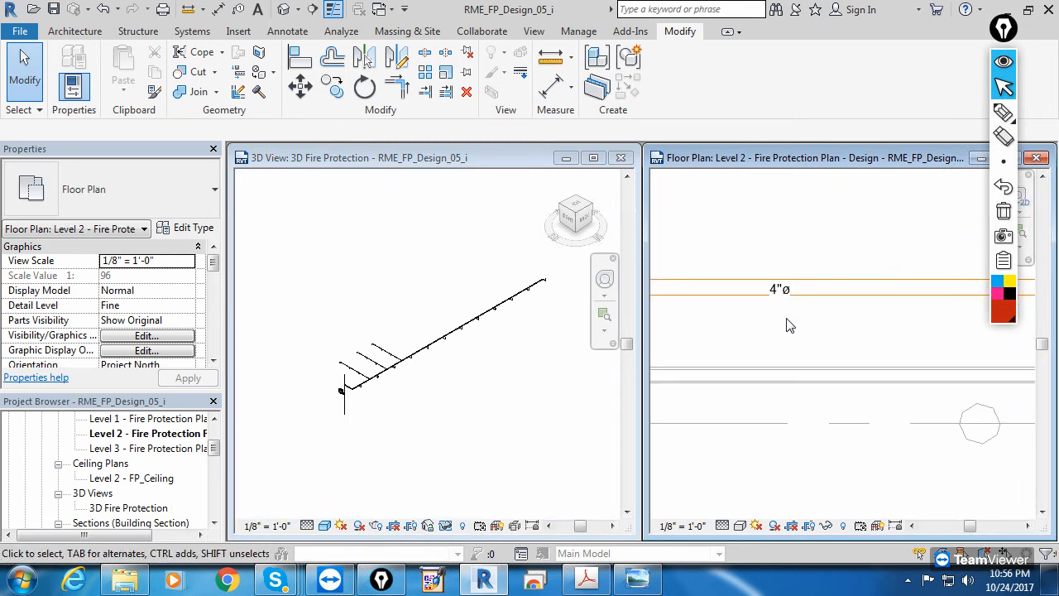
pyautogui.scroll(-3, 791, 341)
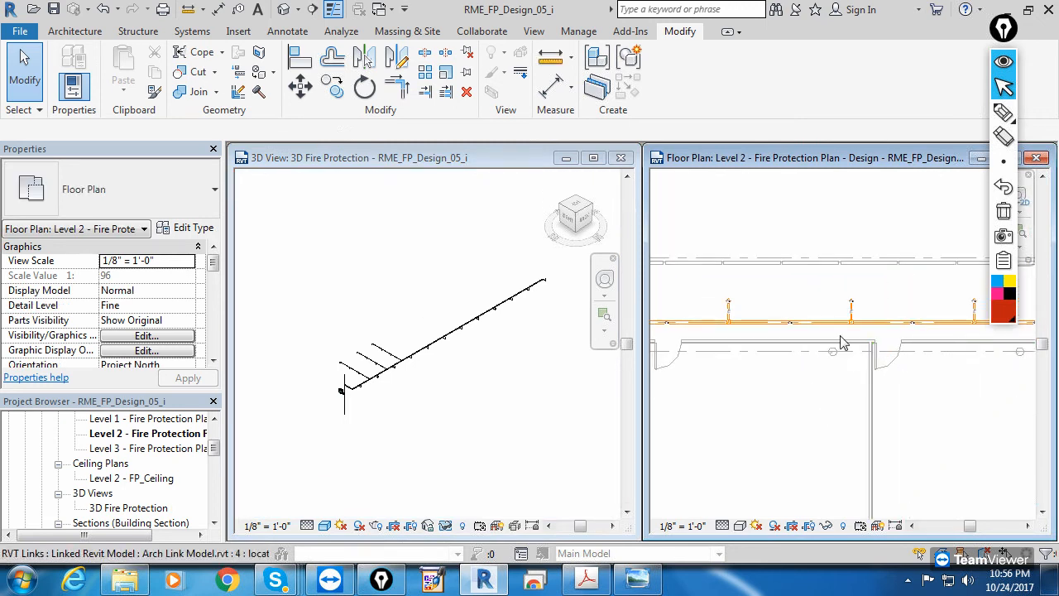
pyautogui.scroll(3, 782, 345)
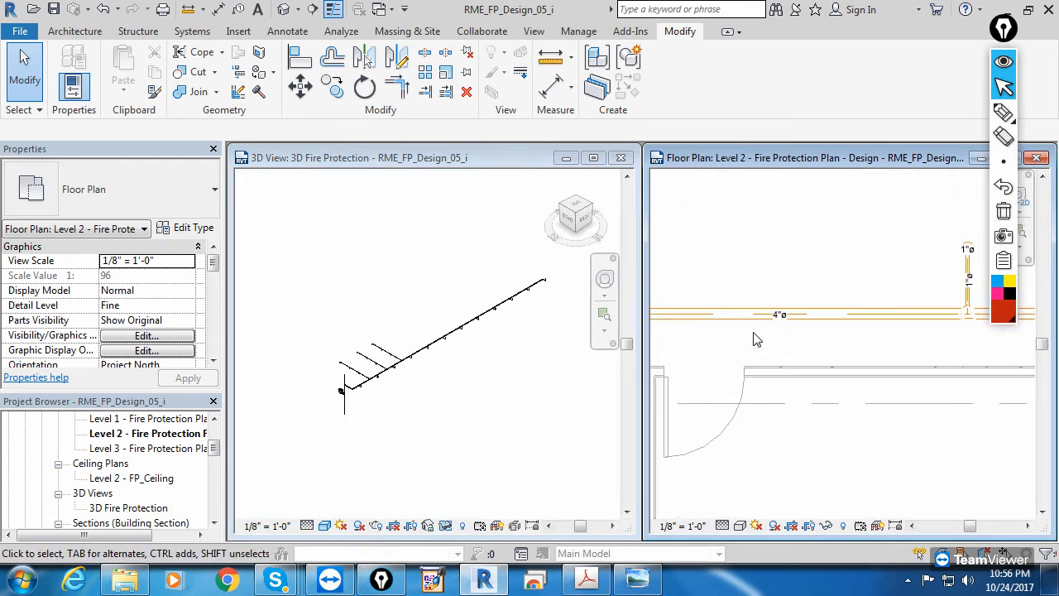
pyautogui.click(329, 424)
pyautogui.scroll(5, 352, 401)
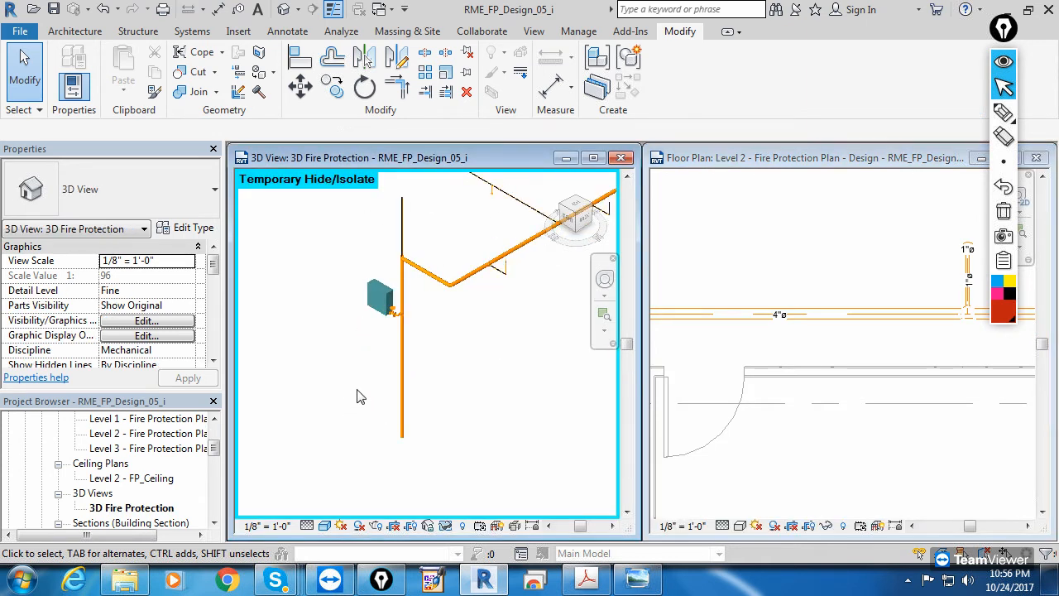
pyautogui.click(407, 370)
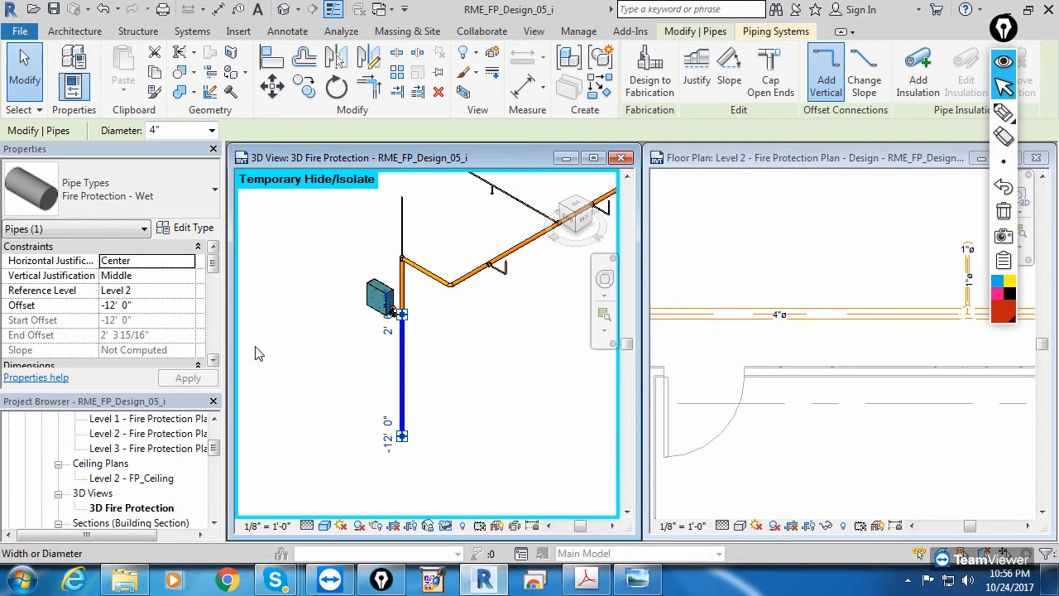
pyautogui.click(504, 395)
# Step: Inspect the pipe segments of the branch nearest the riser, at the main and at the far end, and clear the selection
pyautogui.scroll(-2, 395, 430)
pyautogui.scroll(-1, 476, 385)
pyautogui.moveTo(452, 389); pyautogui.dragTo(371, 423, button='middle')
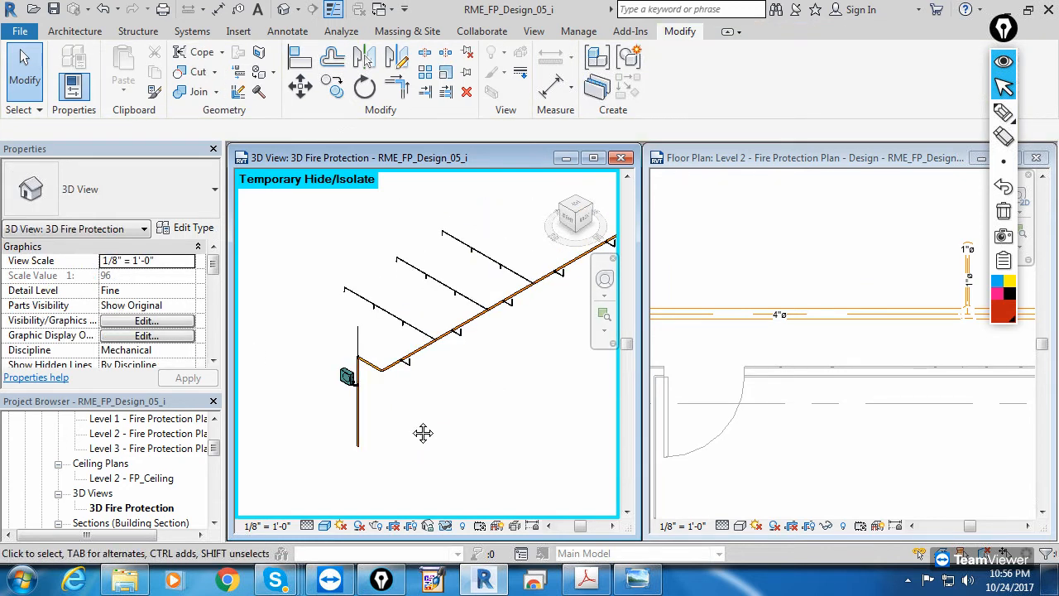
pyautogui.scroll(2, 423, 433)
pyautogui.scroll(4, 431, 389)
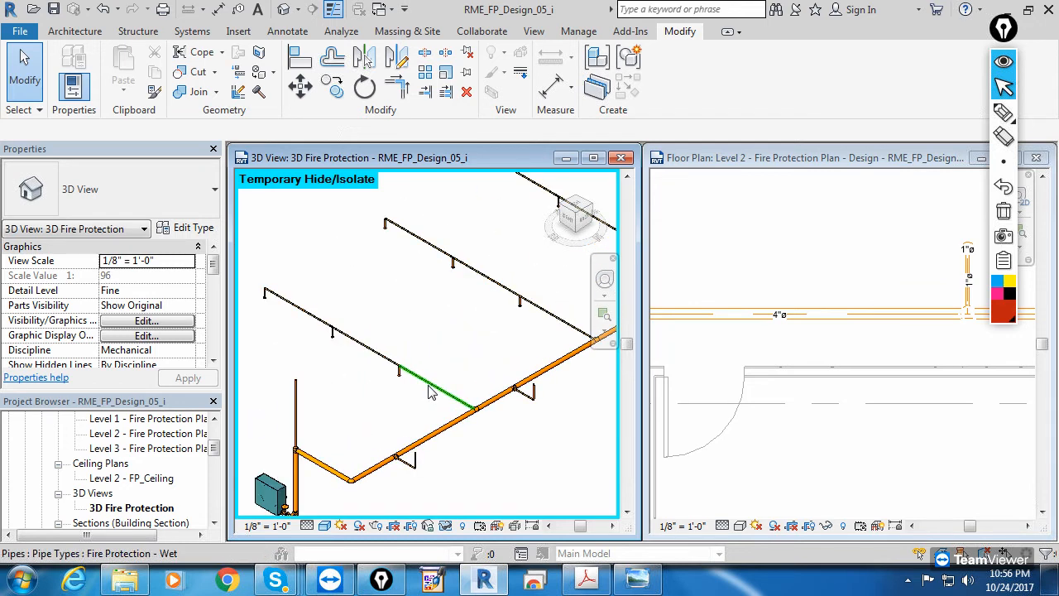
pyautogui.click(422, 391)
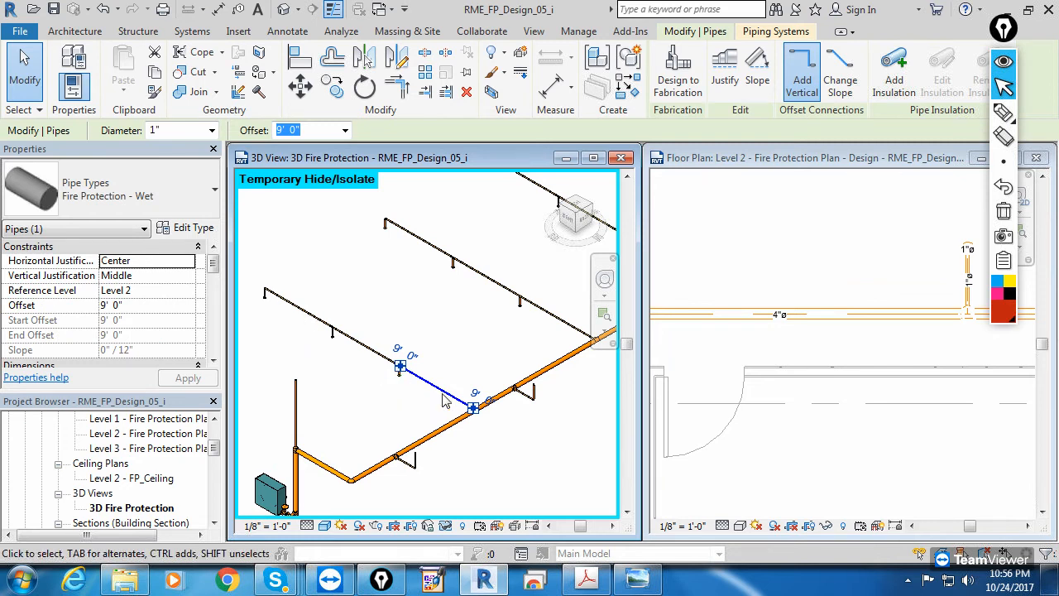
pyautogui.scroll(-2, 432, 390)
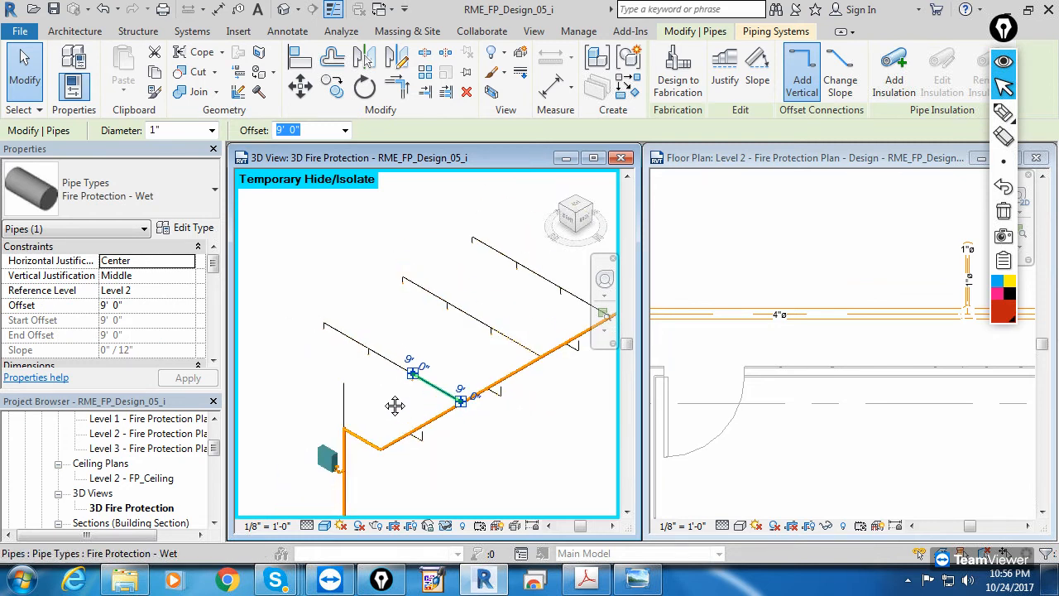
pyautogui.scroll(3, 395, 406)
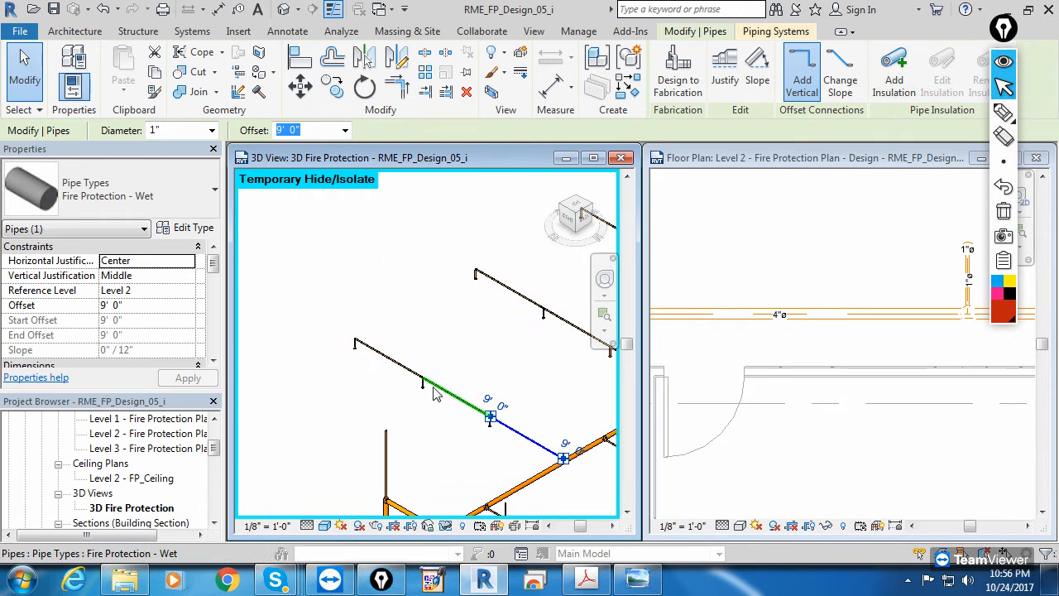
pyautogui.click(393, 373)
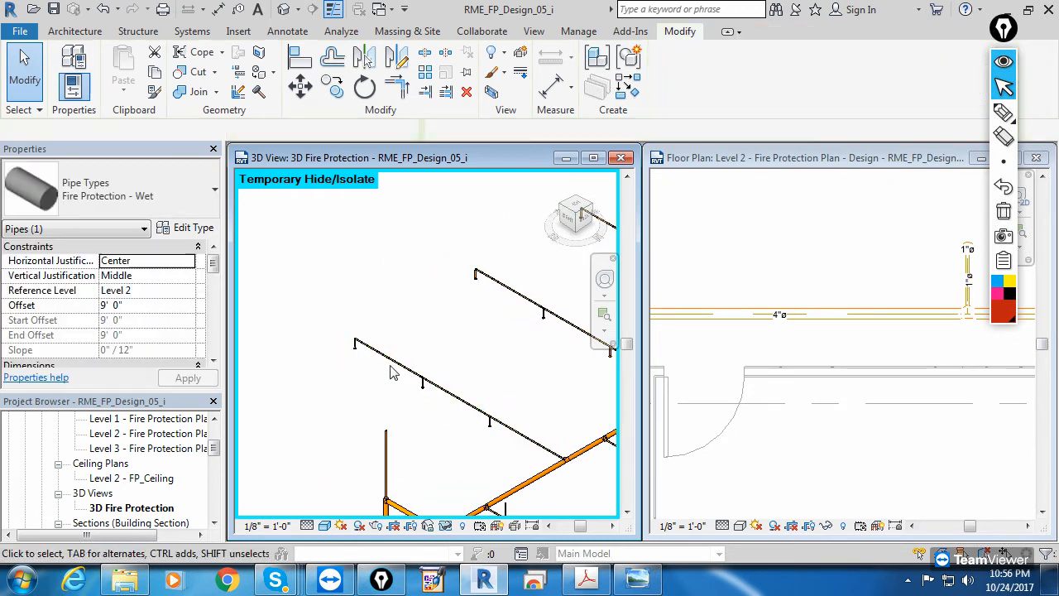
pyautogui.click(394, 365)
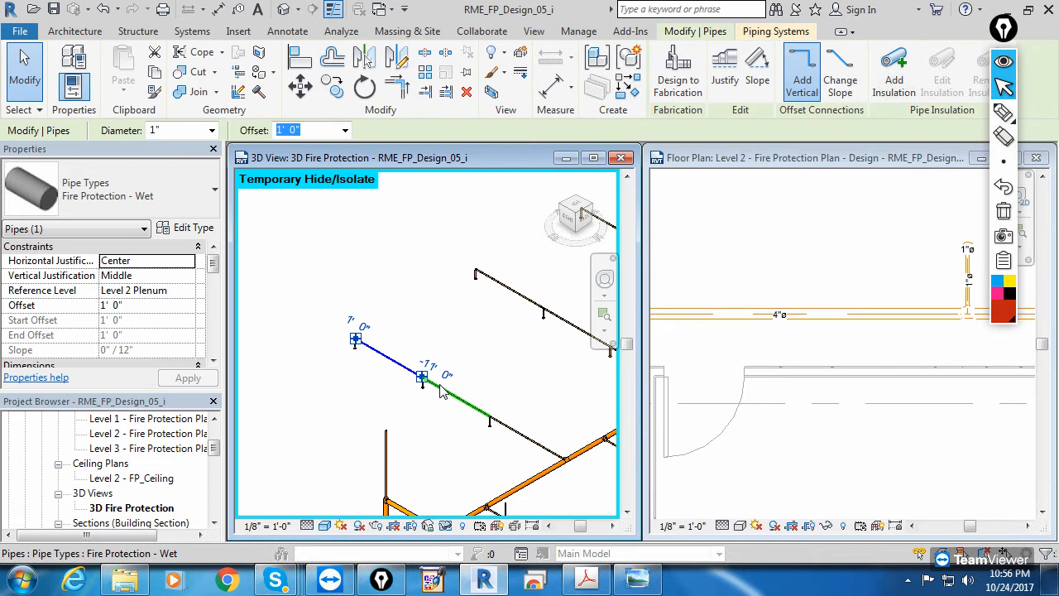
pyautogui.click(409, 428)
# Step: Set the diameter of the three branch pipes that connect directly to the main to 1 1/4 inches
pyautogui.scroll(-2, 414, 428)
pyautogui.moveTo(417, 368); pyautogui.dragTo(333, 301, button='middle')
pyautogui.click(400, 376)
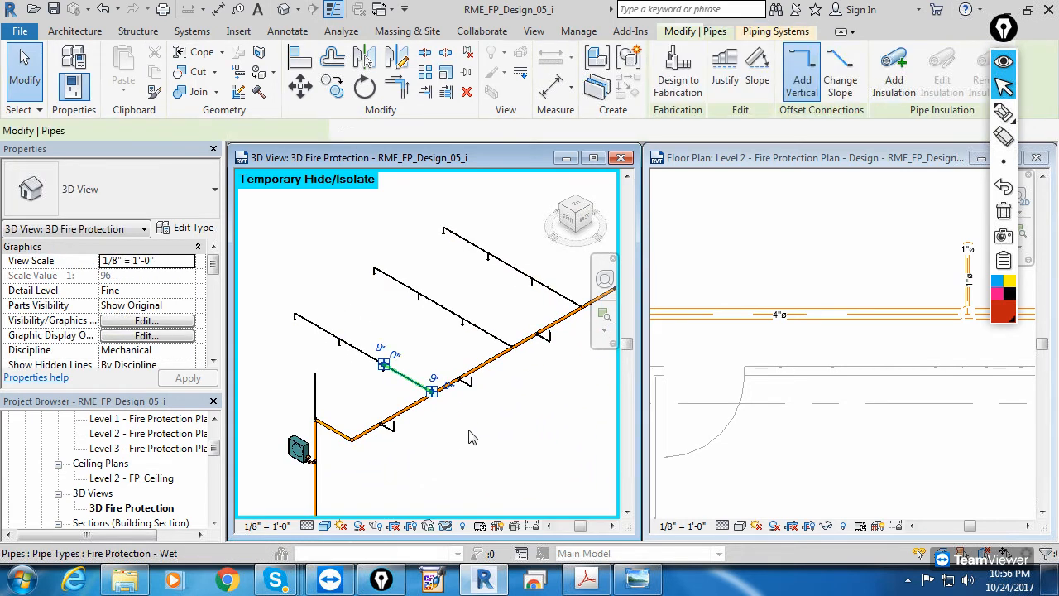
pyautogui.keyDown('ctrl'); pyautogui.click(561, 303); pyautogui.keyUp('ctrl')
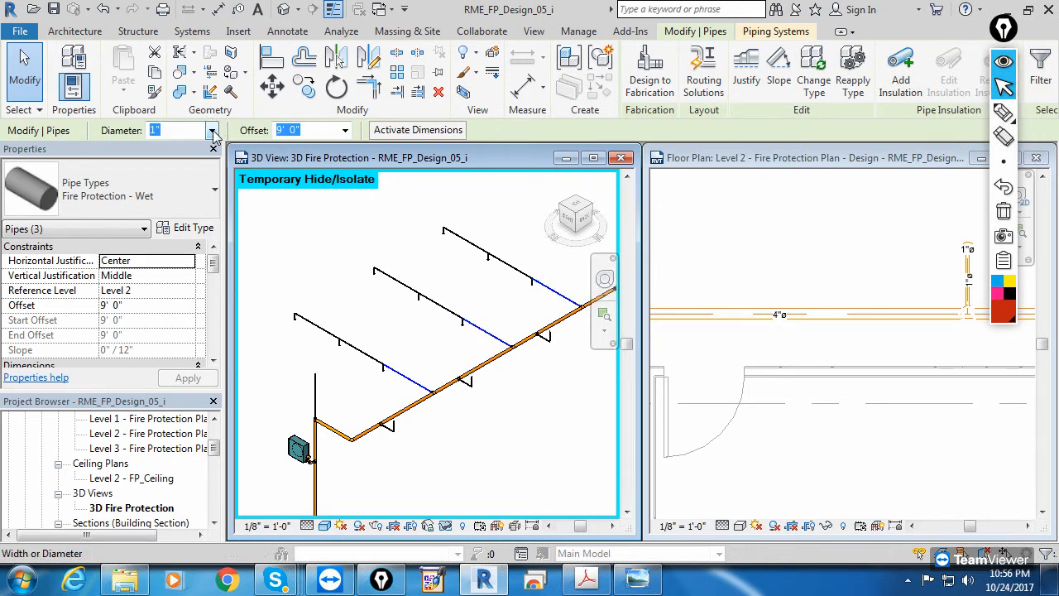
pyautogui.click(211, 131)
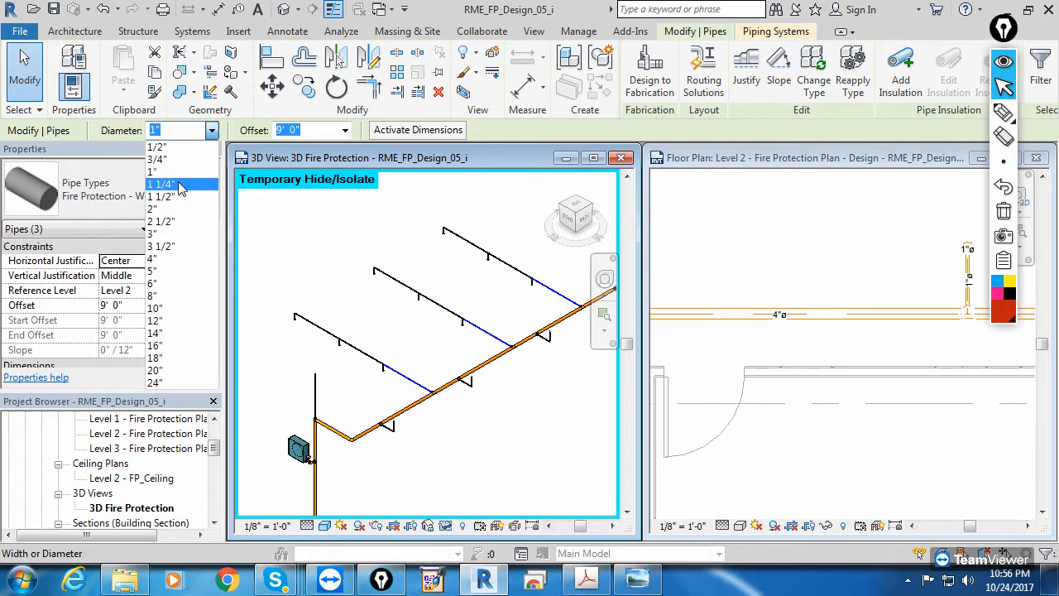
pyautogui.click(179, 185)
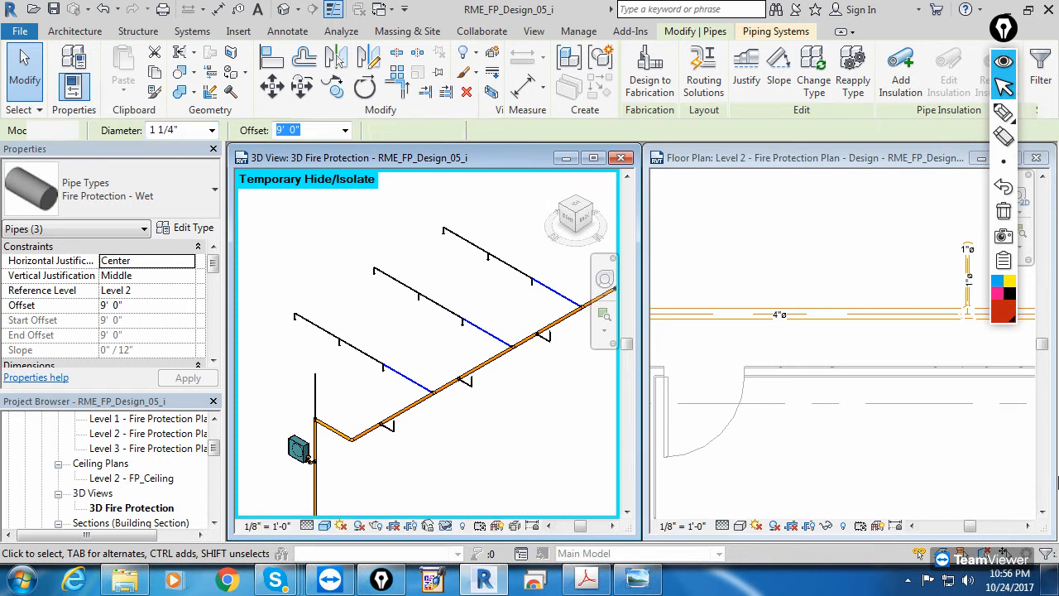
pyautogui.press('Escape')
# Step: Check the size tags along the main and the three branches in the Level 2 Fire Protection plan
pyautogui.click(901, 329)
pyautogui.moveTo(901, 438); pyautogui.dragTo(914, 403, button='middle')
pyautogui.scroll(-1, 913, 403)
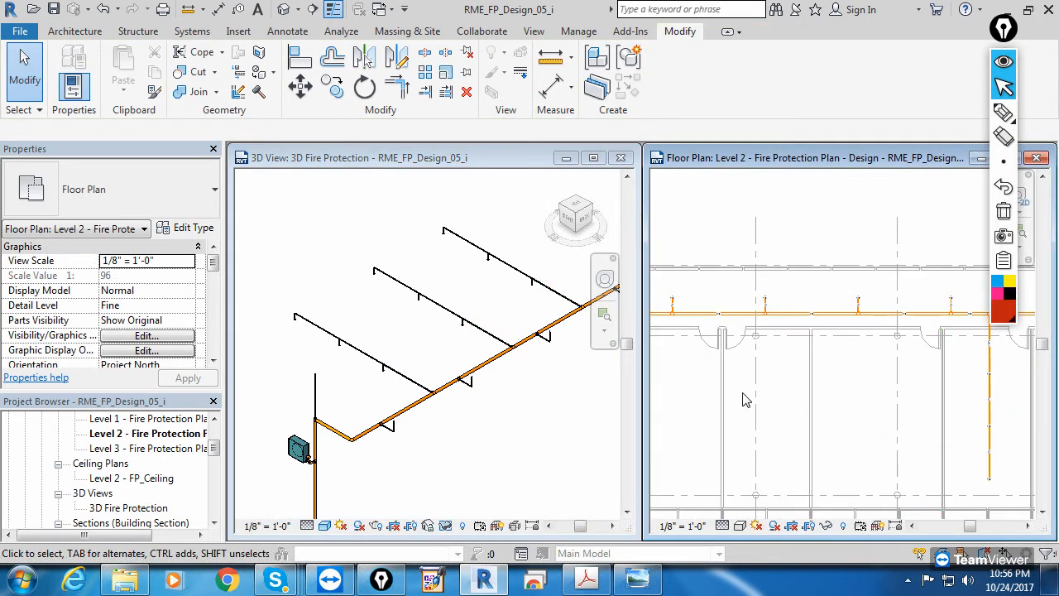
pyautogui.scroll(-1, 927, 389)
pyautogui.scroll(2, 753, 369)
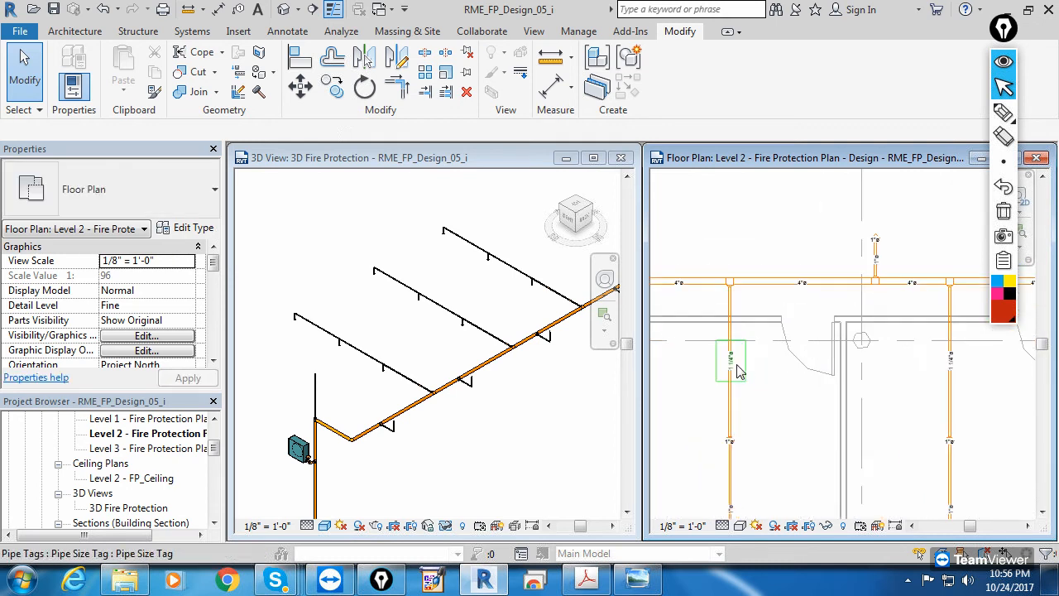
pyautogui.scroll(2, 734, 362)
pyautogui.scroll(4, 782, 308)
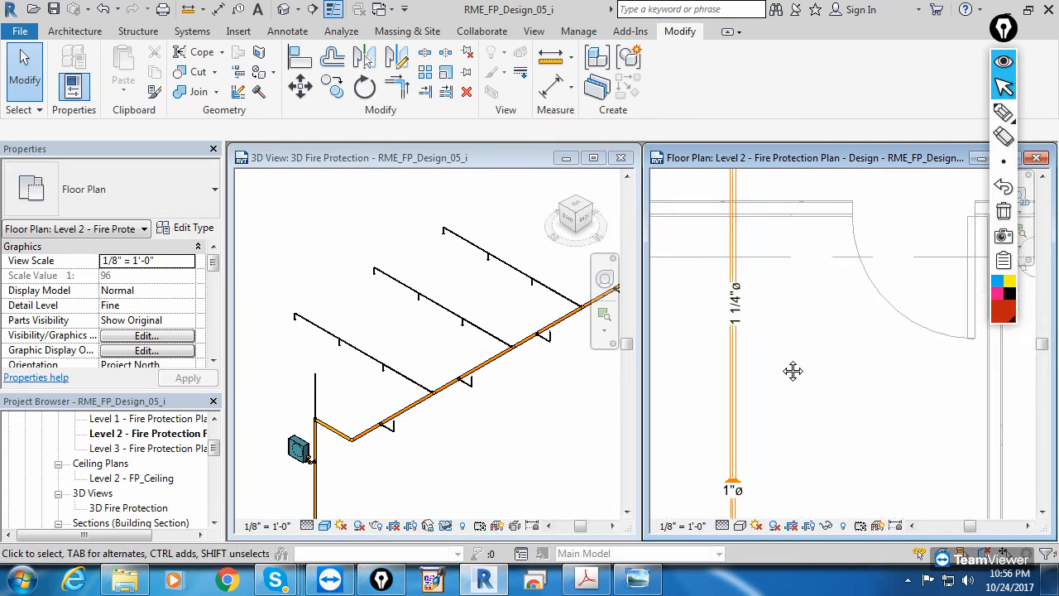
pyautogui.scroll(-2, 801, 381)
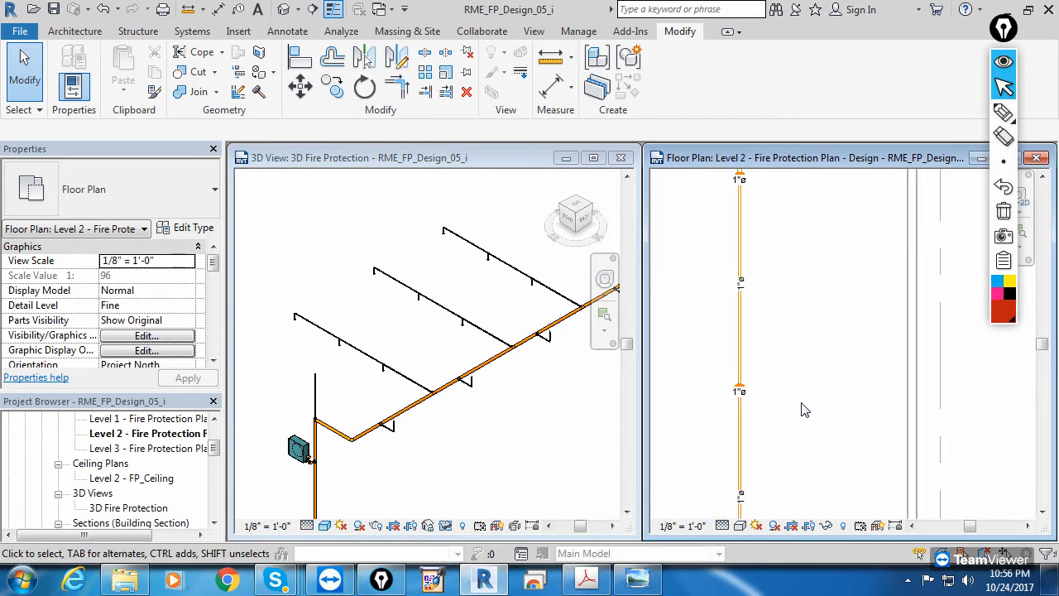
pyautogui.scroll(-2, 844, 398)
pyautogui.scroll(4, 835, 332)
pyautogui.scroll(-4, 830, 365)
pyautogui.moveTo(687, 375); pyautogui.dragTo(625, 398, button='middle')
pyautogui.scroll(5, 894, 356)
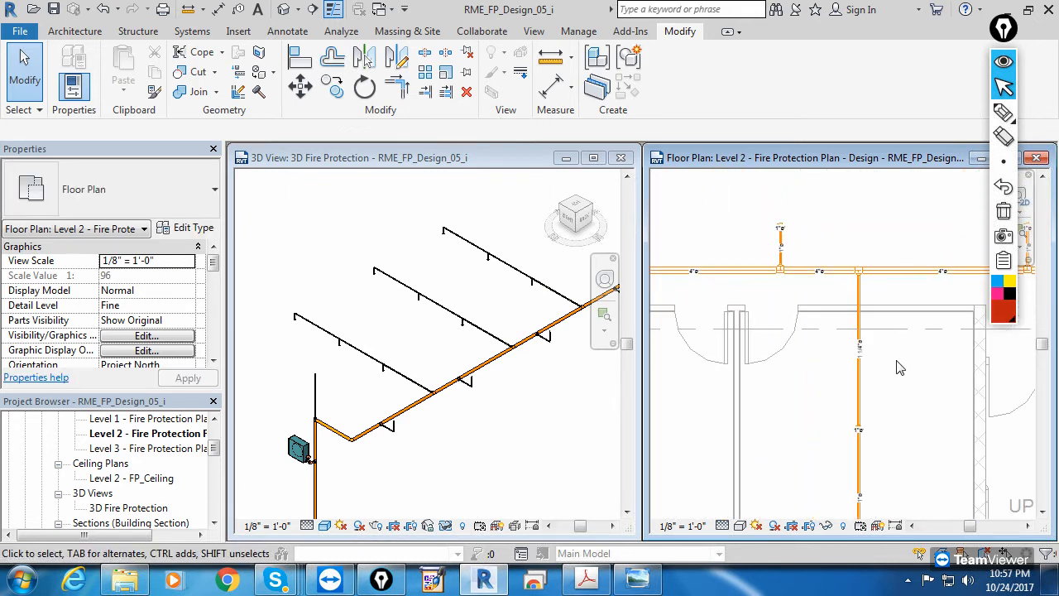
pyautogui.scroll(-4, 885, 331)
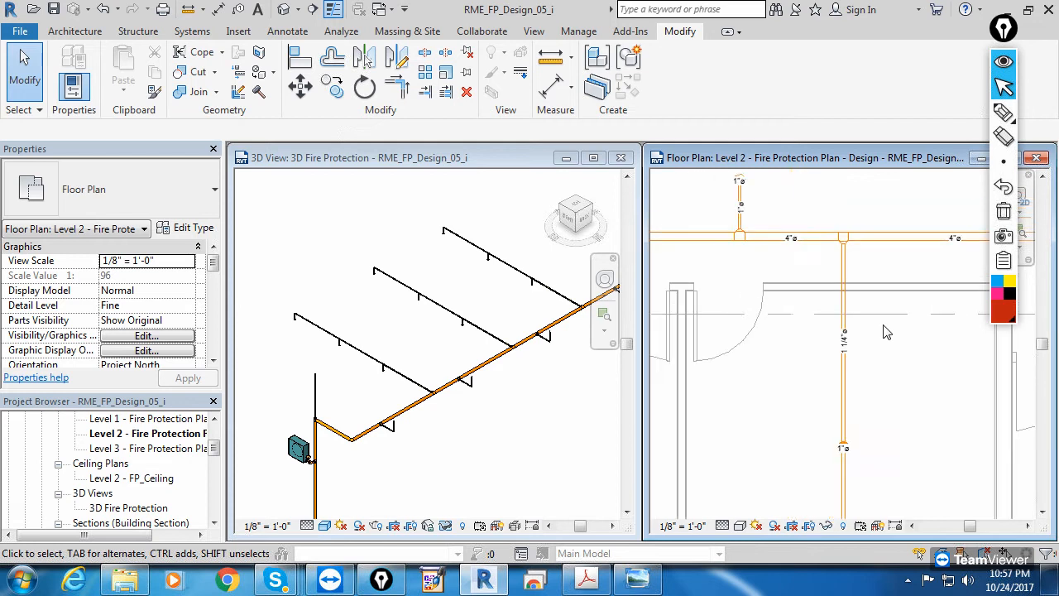
pyautogui.moveTo(864, 375); pyautogui.dragTo(922, 355, button='middle')
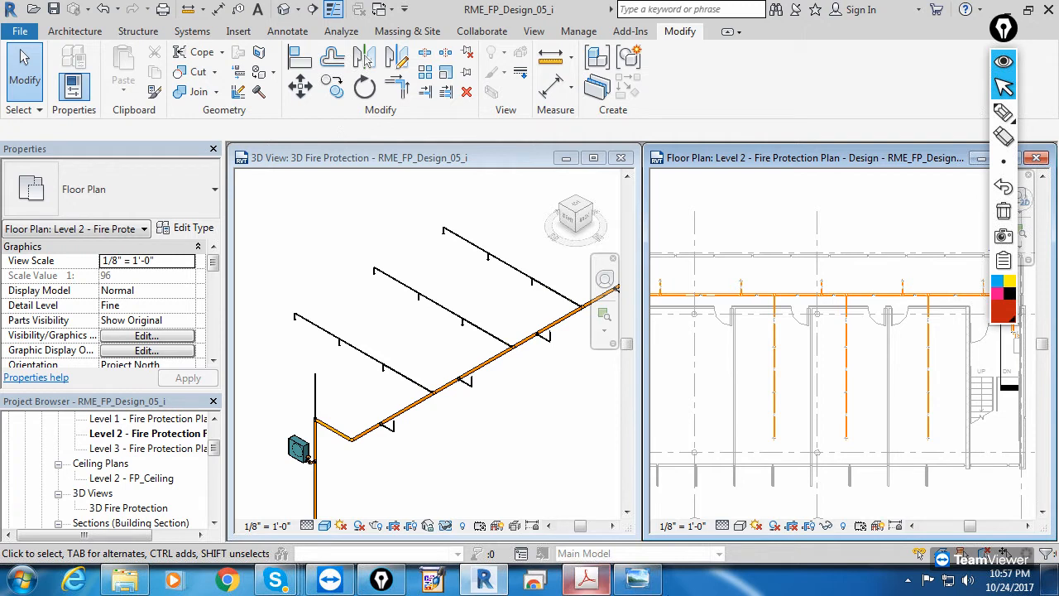
# Step: Switch to REVIT MEP 2018.pdf in Adobe Acrobat to read the closing instructions of the Fire Protection tutorial
pyautogui.click(587, 579)
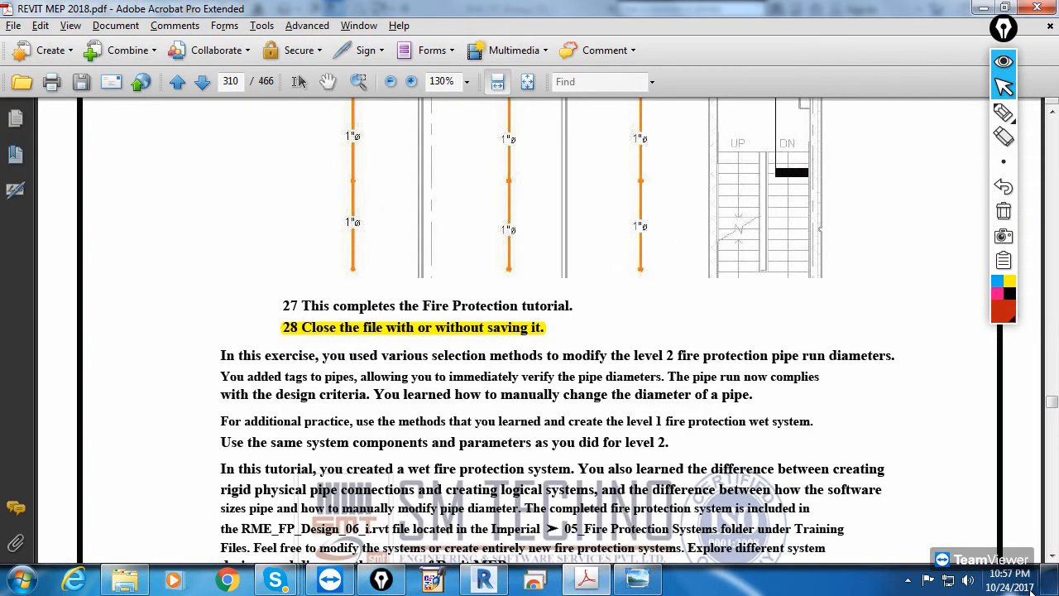
pyautogui.click(1011, 581)
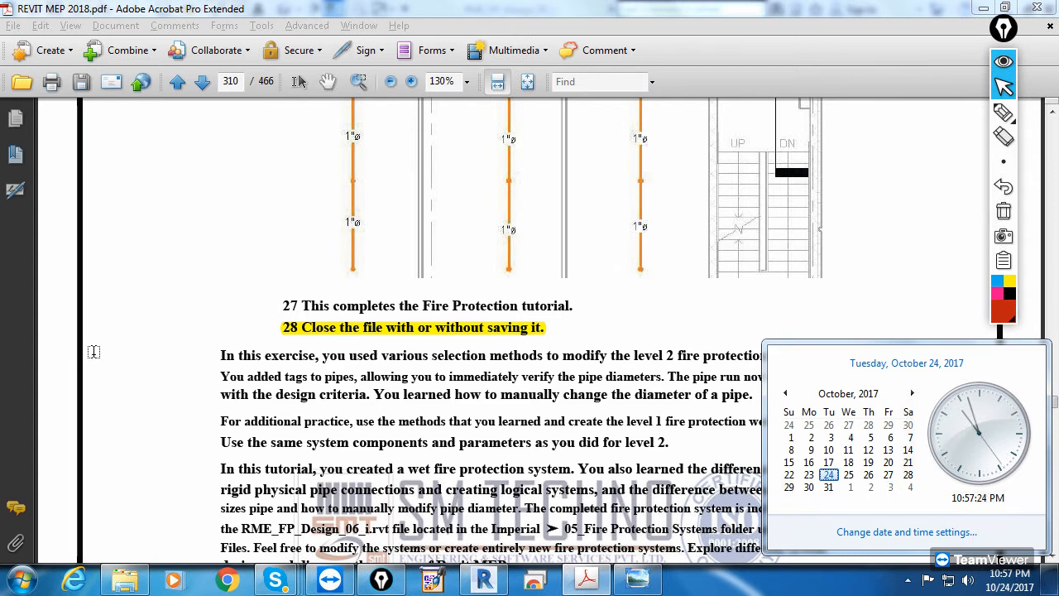
# Step: Read on past the Fire Protection chapter's closing page to the Module-4 topic list in the PDF notes
pyautogui.click(307, 348)
pyautogui.scroll(-10, 515, 438)
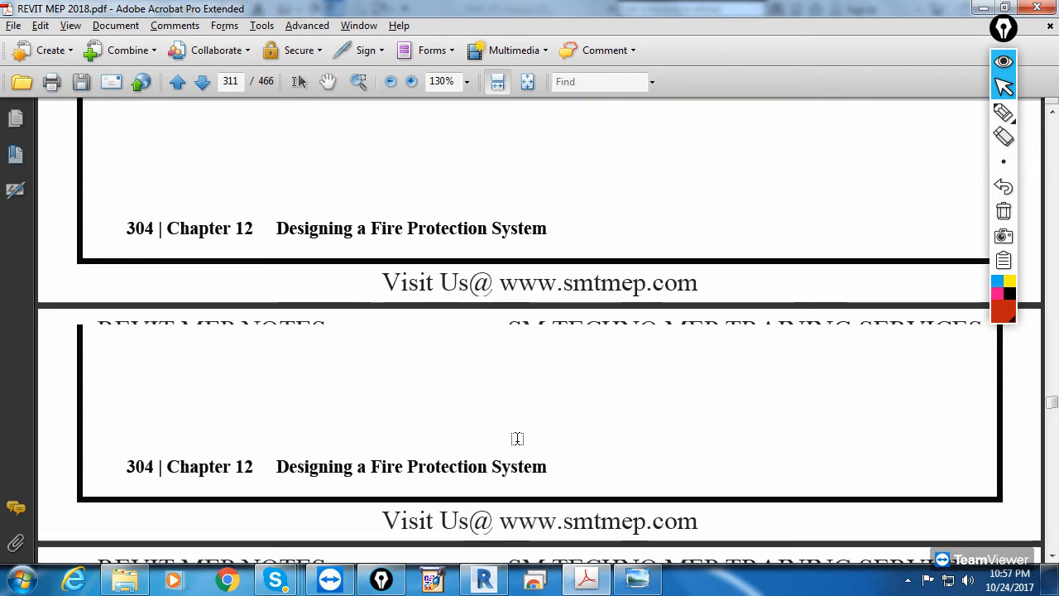
pyautogui.scroll(-5, 516, 437)
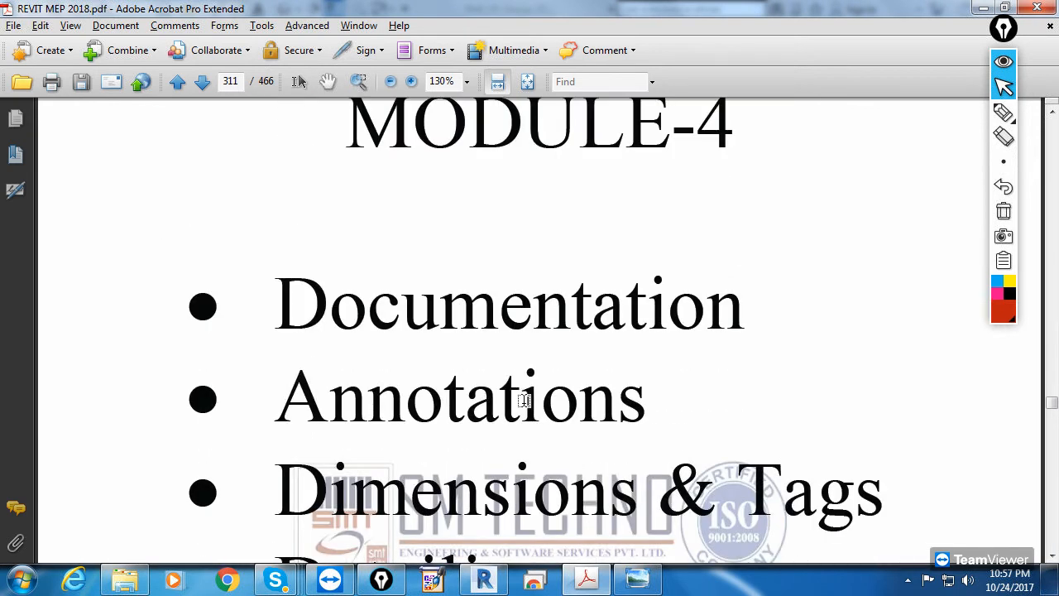
pyautogui.keyDown('ctrl'); pyautogui.scroll(-3, 525, 400); pyautogui.keyUp('ctrl')
pyautogui.keyDown('ctrl'); pyautogui.scroll(-1, 530, 354); pyautogui.keyUp('ctrl')
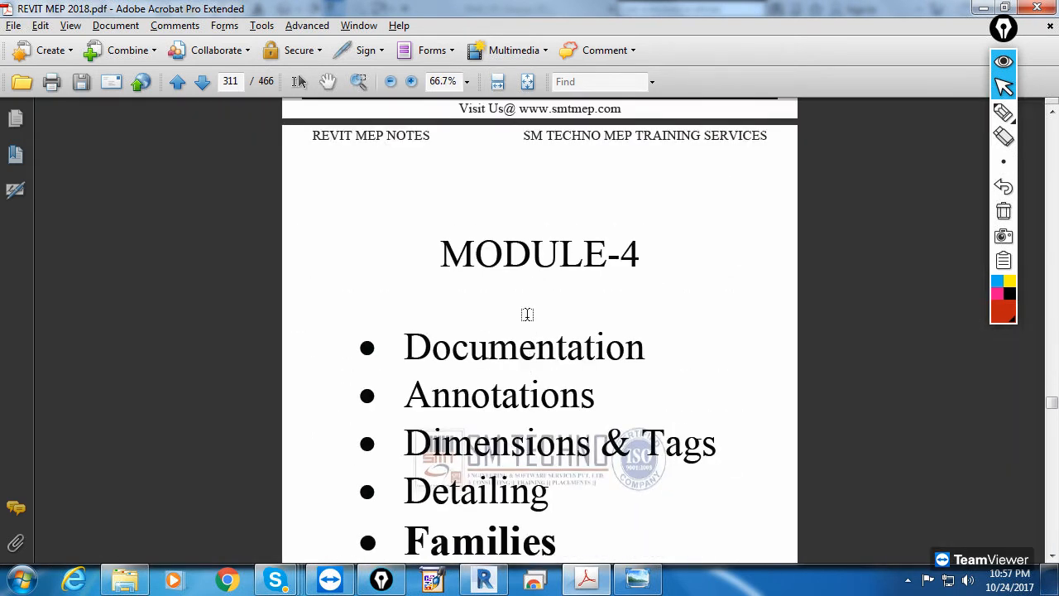
pyautogui.scroll(-1, 527, 314)
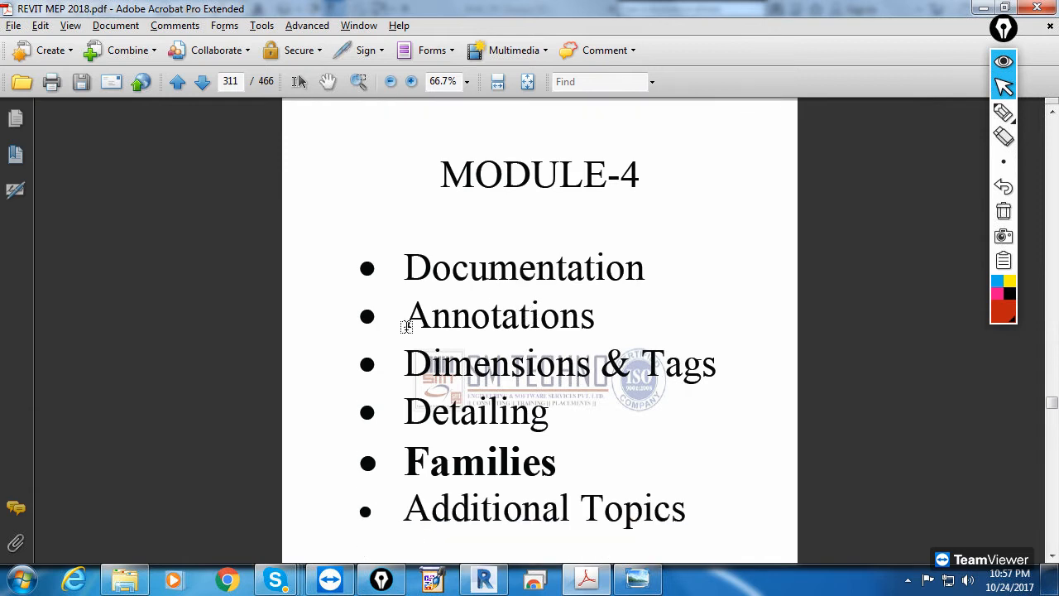
# Step: Highlight the topics Documentation and Annotations on the Module-4 page
pyautogui.moveTo(411, 267); pyautogui.dragTo(642, 266)
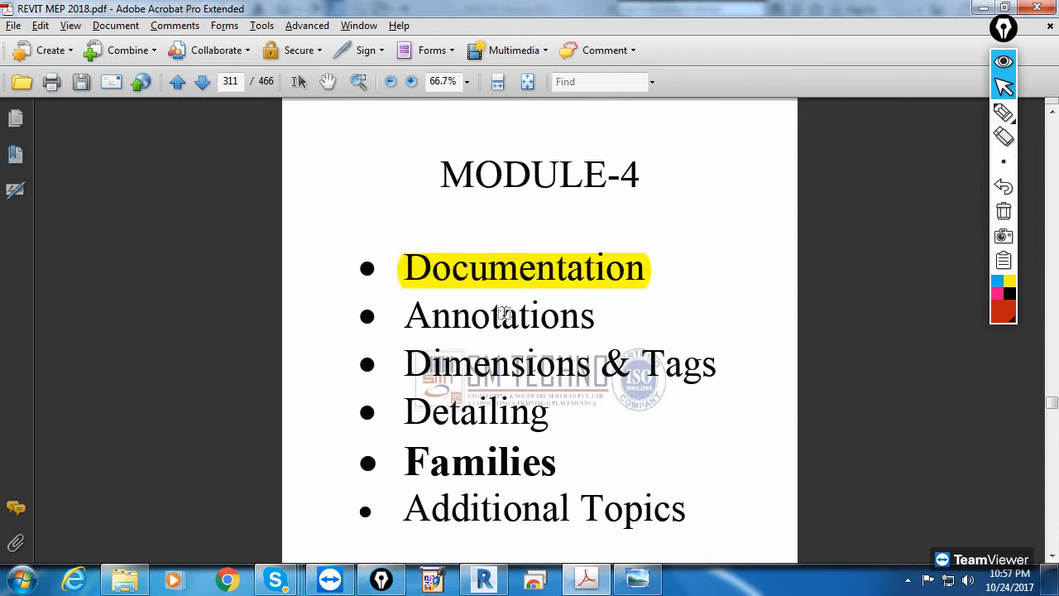
pyautogui.moveTo(412, 316); pyautogui.dragTo(500, 318)
pyautogui.moveTo(594, 320); pyautogui.dragTo(601, 317)
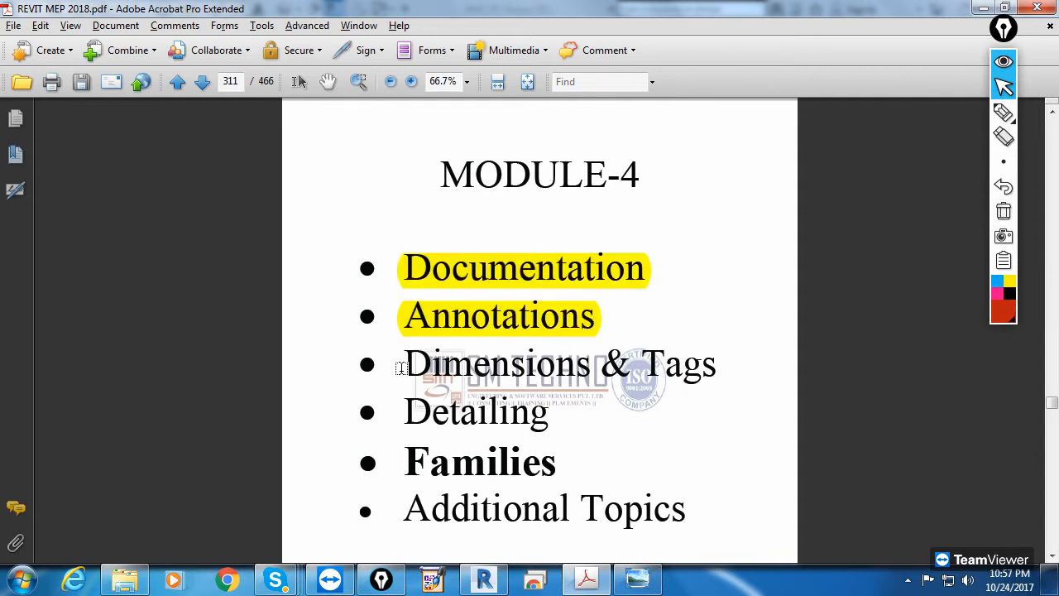
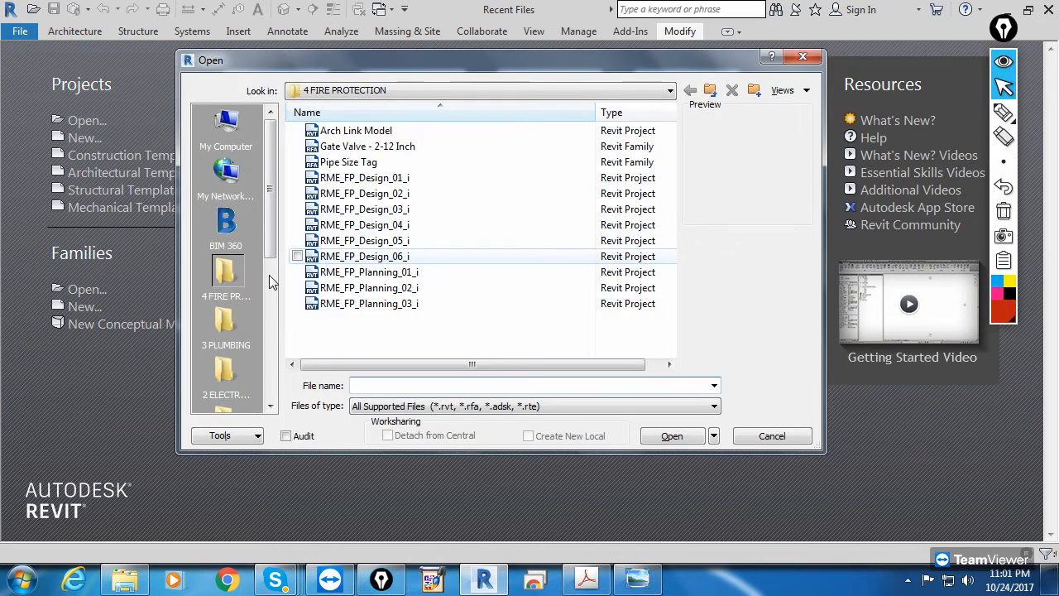
# Step: Open the project RME_Mech_Spaces_01_i from the 1 MECHANICAL folder in Revit
pyautogui.scroll(-3, 241, 276)
pyautogui.click(236, 276)
pyautogui.click(422, 302)
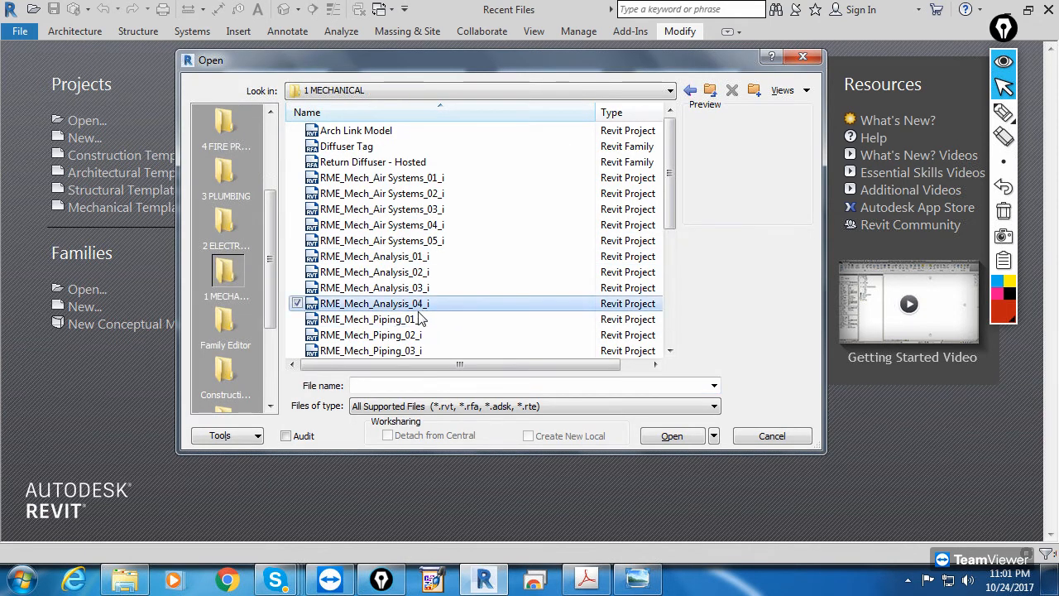
pyautogui.scroll(-3, 420, 319)
pyautogui.click(411, 306)
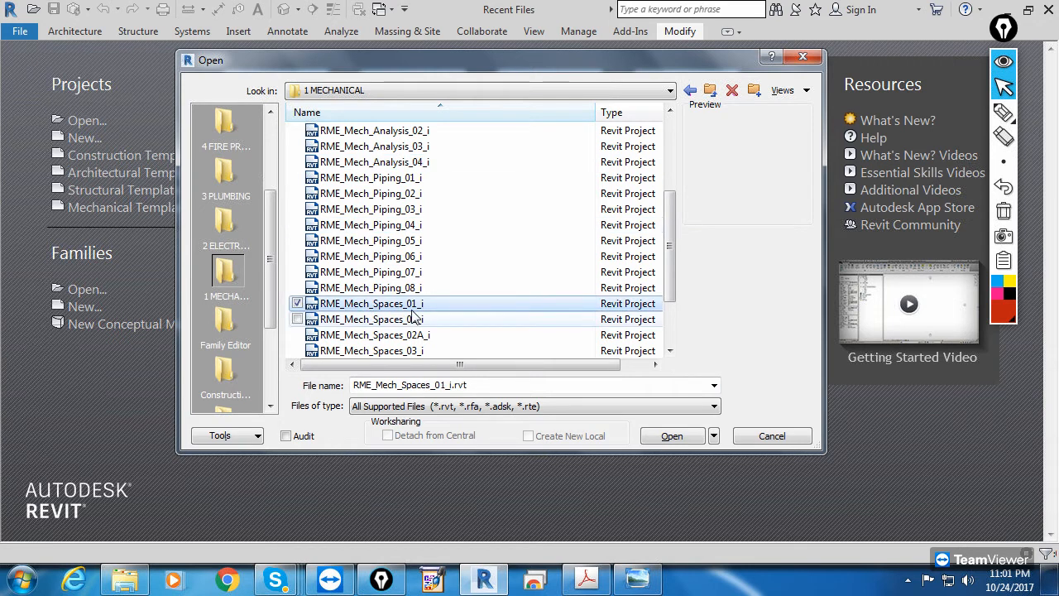
pyautogui.doubleClick(417, 315)
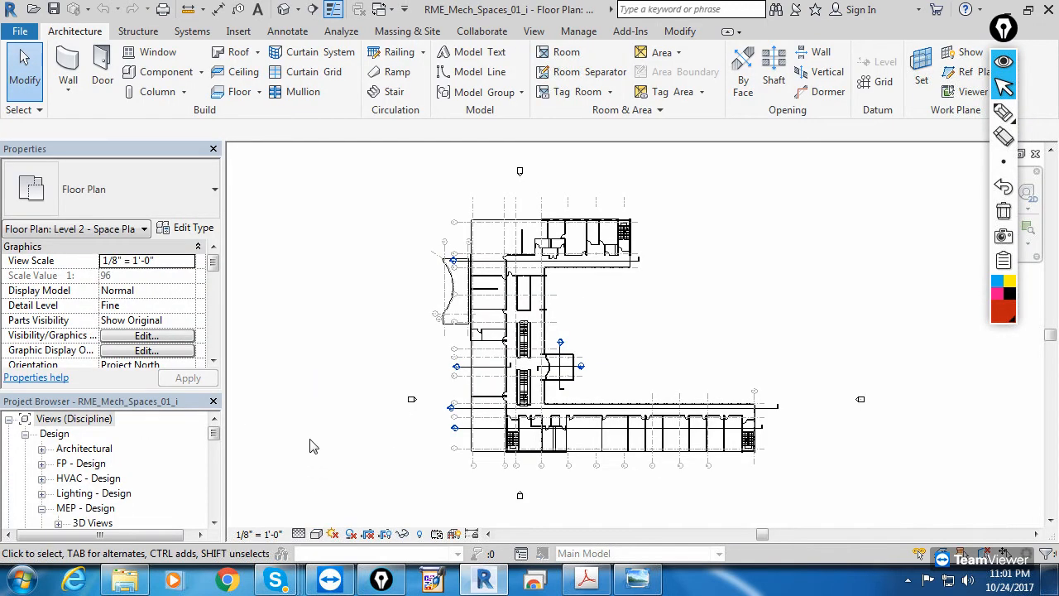
# Step: Collapse the MEP - Design and Spaces view groups in the Project Browser
pyautogui.click(214, 433)
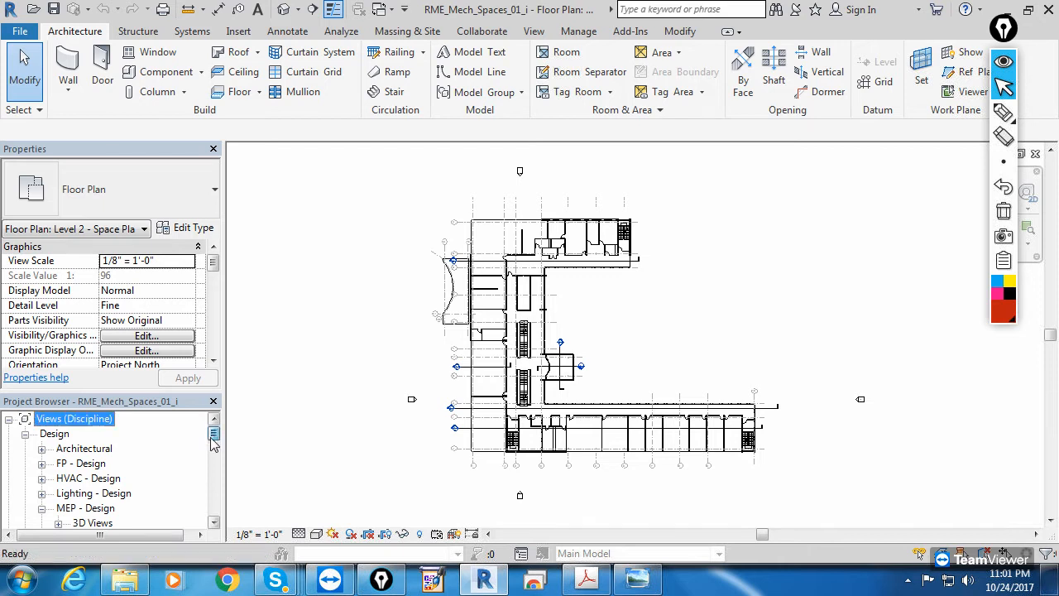
pyautogui.scroll(-2, 214, 445)
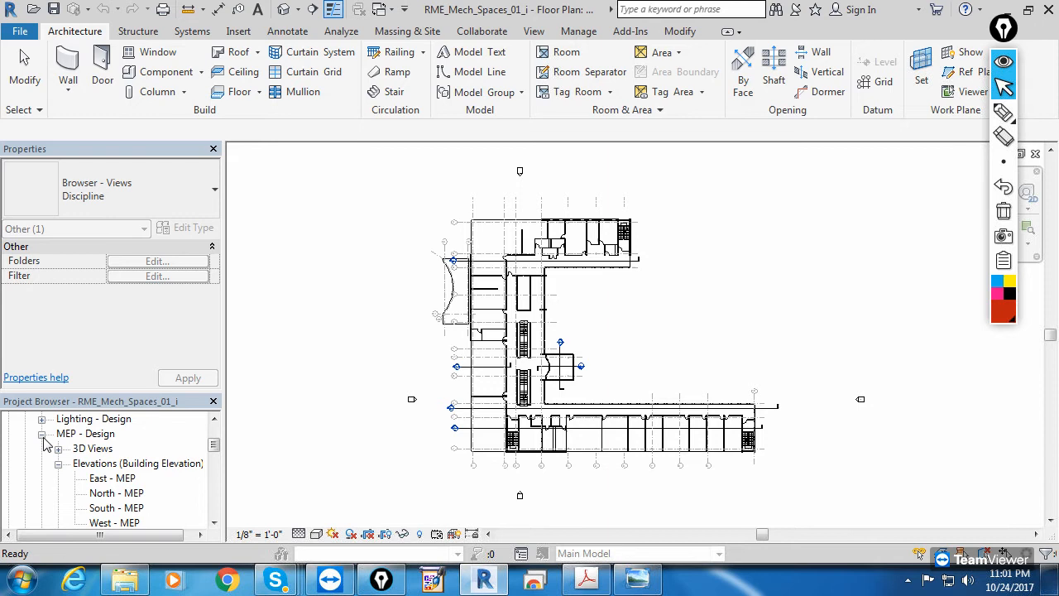
pyautogui.click(42, 434)
pyautogui.scroll(1, 62, 458)
pyautogui.scroll(1, 62, 457)
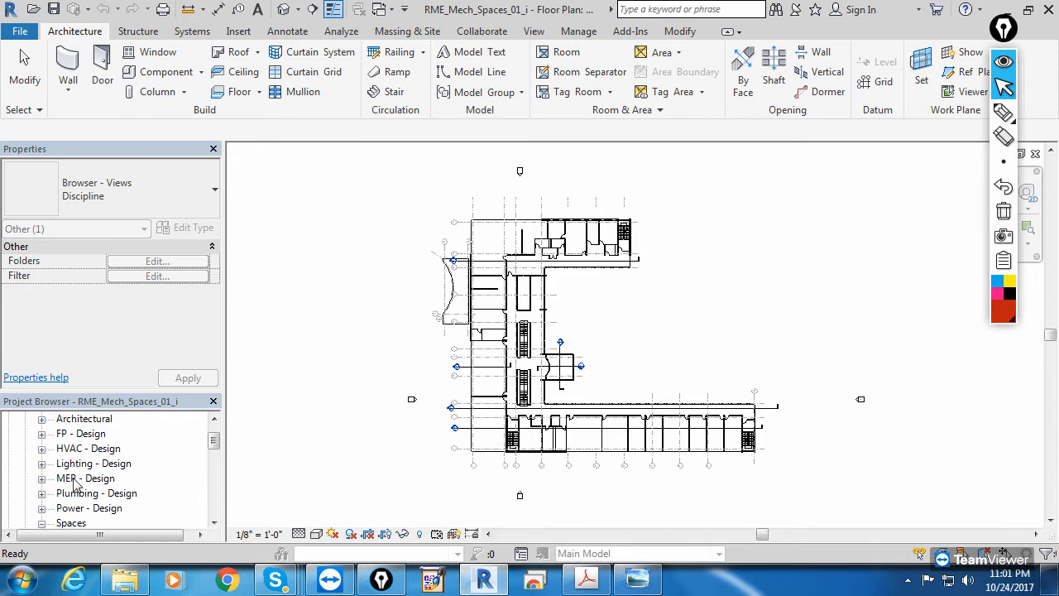
pyautogui.click(42, 434)
pyautogui.click(42, 434)
pyautogui.scroll(-3, 46, 451)
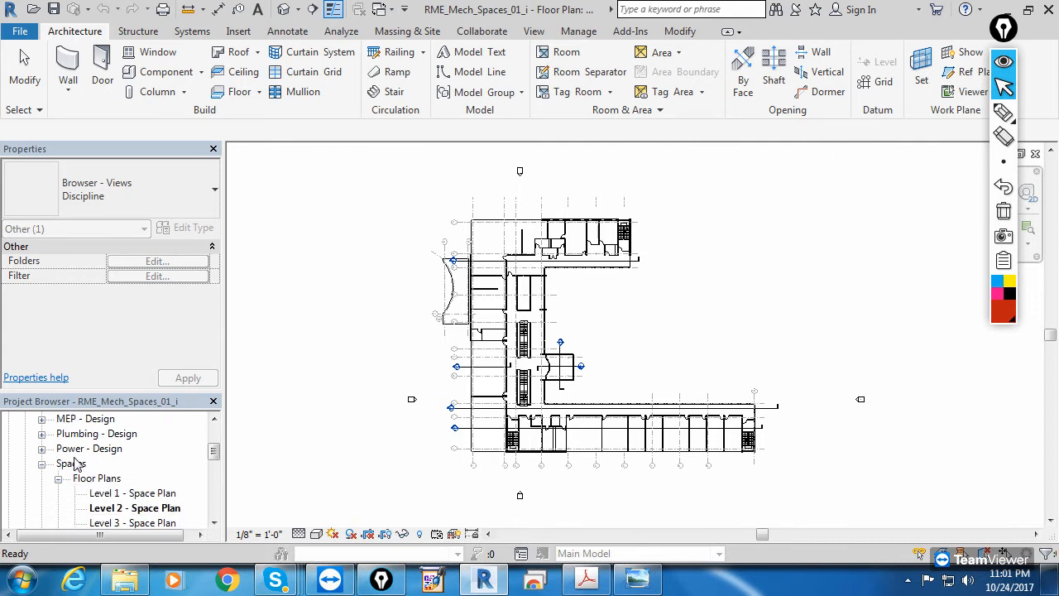
pyautogui.click(43, 463)
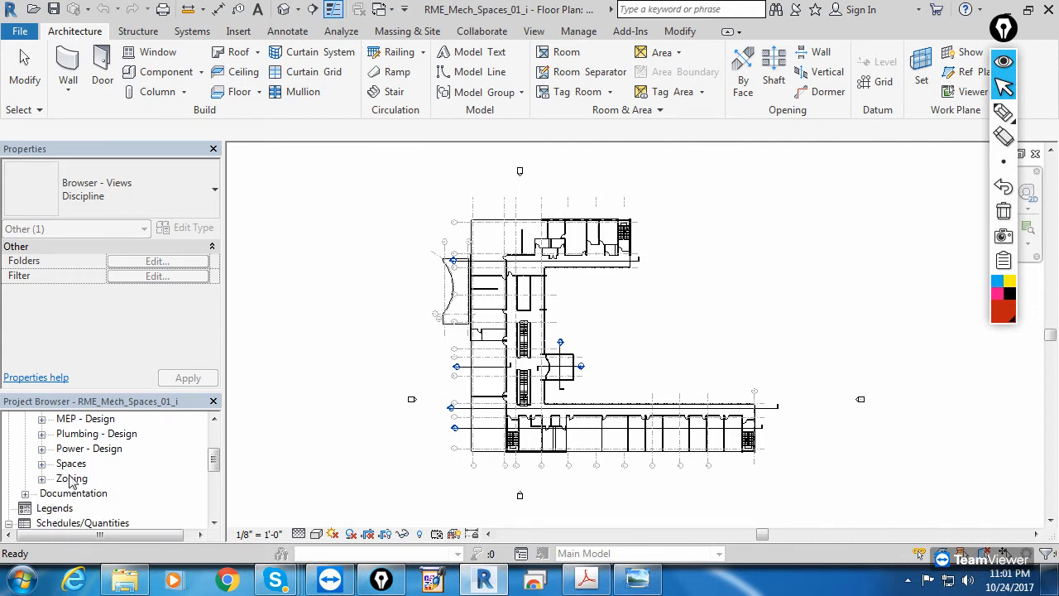
# Step: Look through the design disciplines in the Project Browser, including the floor plans under Spaces, and collapse Spaces again
pyautogui.scroll(1, 71, 480)
pyautogui.scroll(2, 62, 463)
pyautogui.scroll(1, 62, 465)
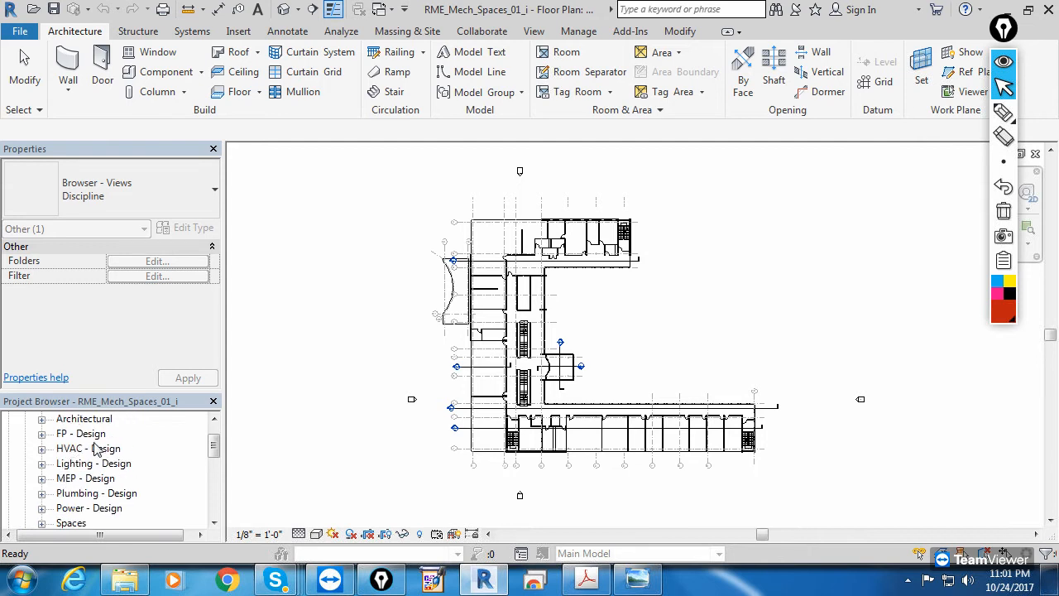
pyautogui.scroll(-3, 95, 486)
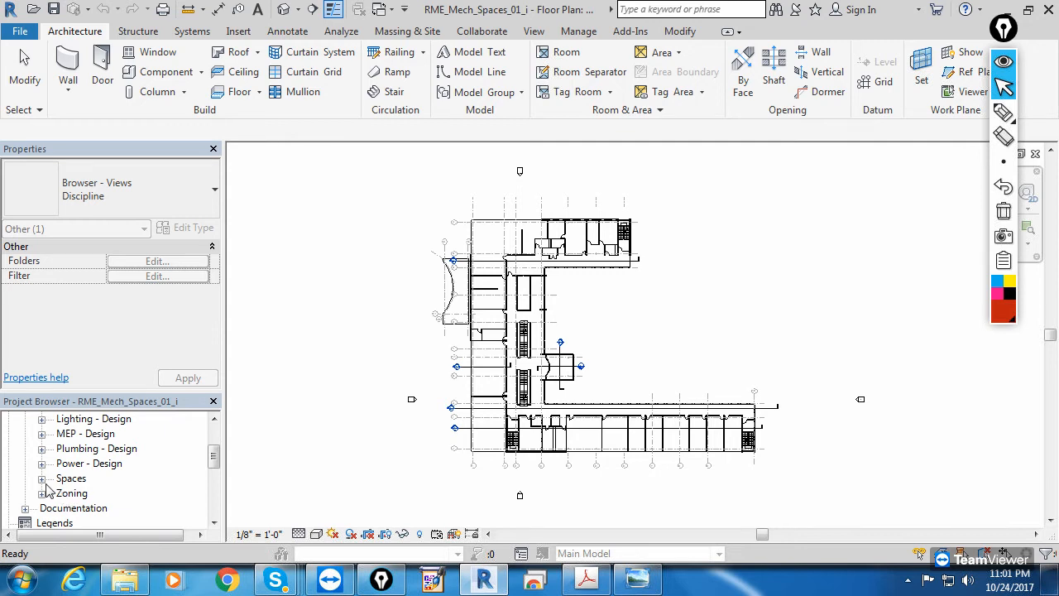
pyautogui.click(42, 479)
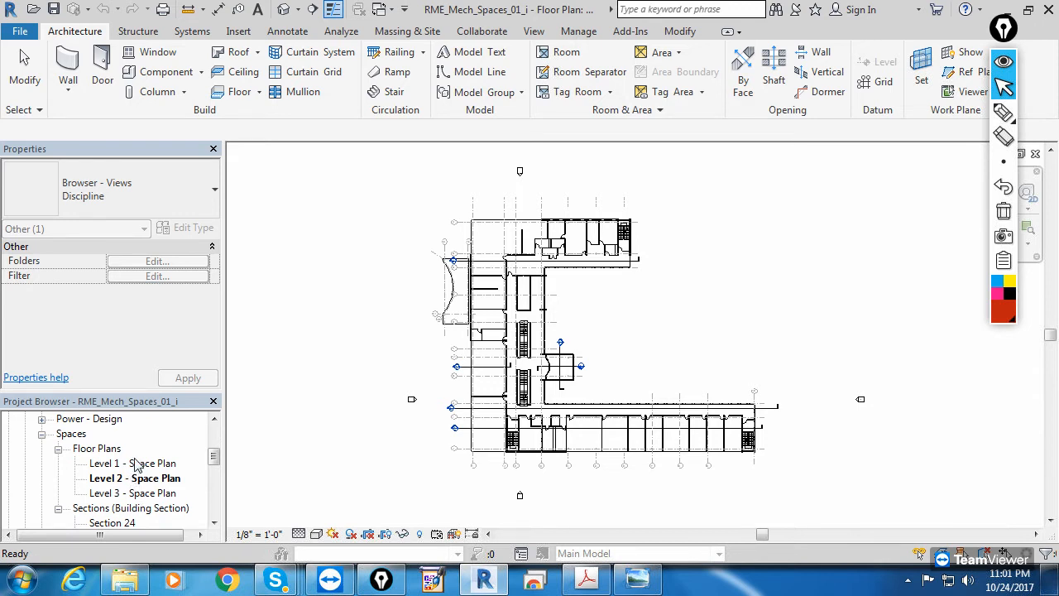
pyautogui.scroll(1, 73, 451)
pyautogui.scroll(1, 73, 451)
pyautogui.click(41, 494)
pyautogui.scroll(1, 103, 465)
pyautogui.scroll(1, 99, 441)
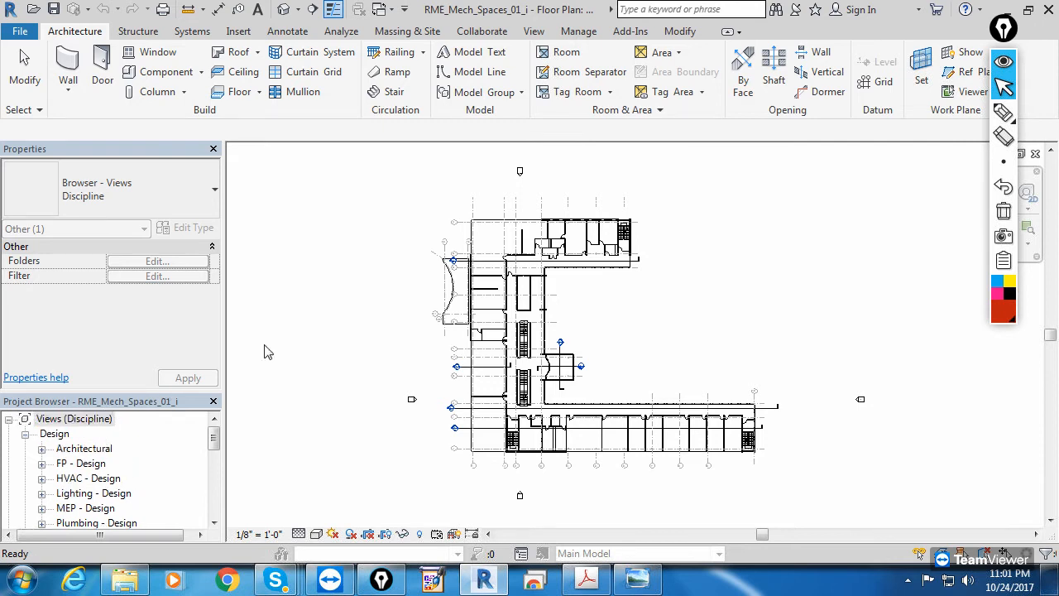
# Step: Float and heighten the Project Browser over the drawing area, and examine the floor plans under HVAC - Design
pyautogui.moveTo(468, 210); pyautogui.dragTo(445, 195)
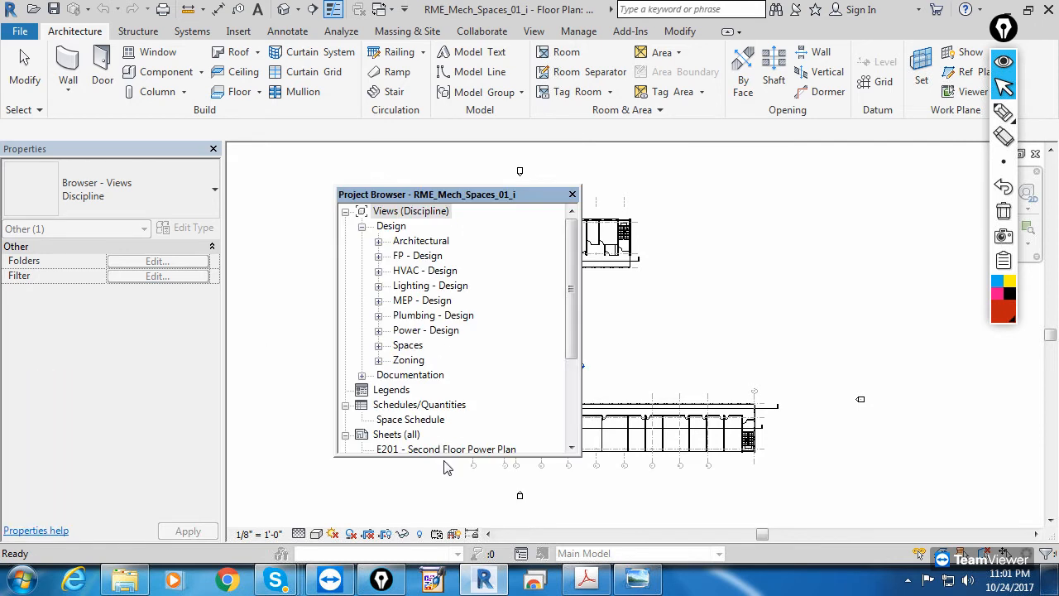
pyautogui.moveTo(447, 456); pyautogui.dragTo(441, 502)
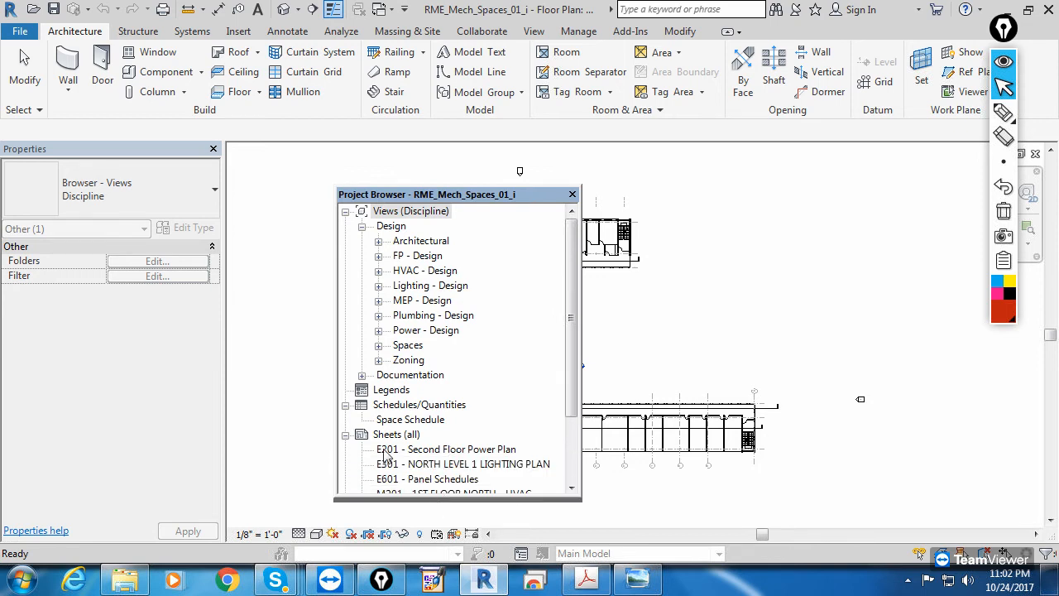
pyautogui.click(379, 257)
pyautogui.click(378, 257)
pyautogui.click(378, 271)
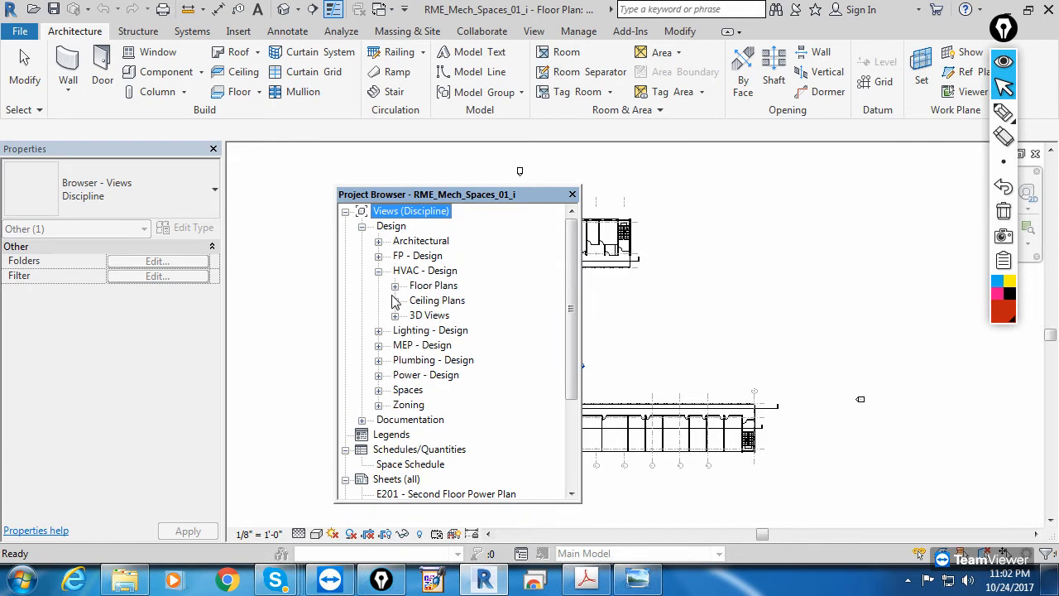
pyautogui.click(394, 286)
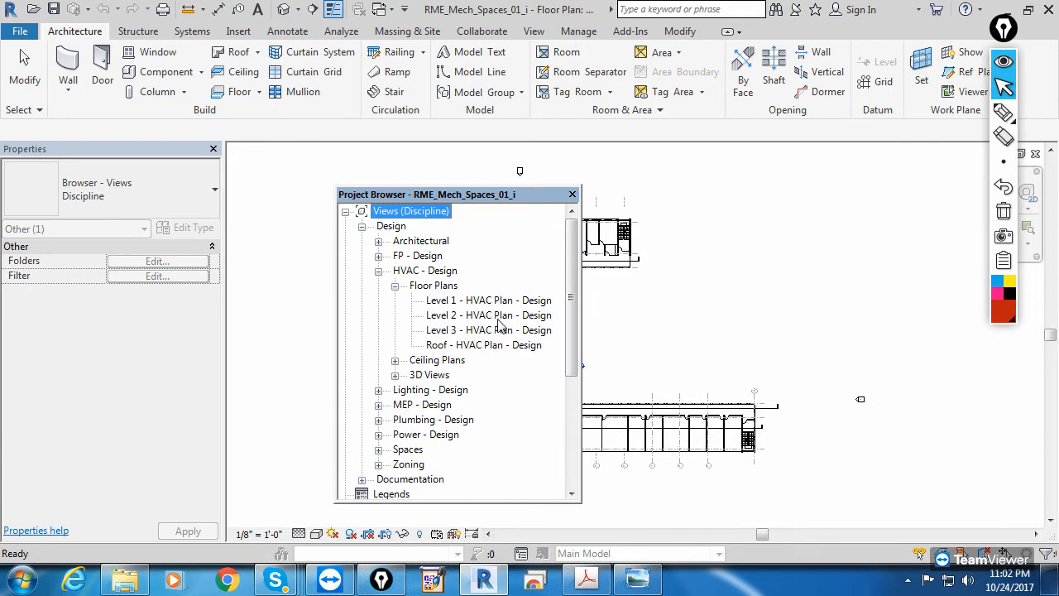
pyautogui.click(378, 271)
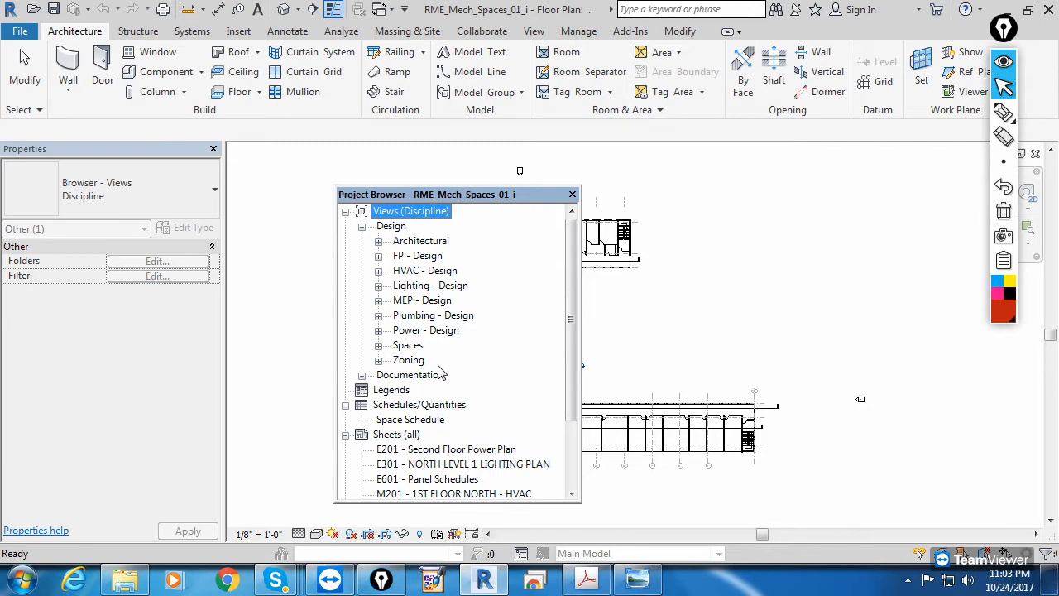
# Step: Dock the Project Browser below the Properties palette and adjust the divider between them
pyautogui.moveTo(534, 197); pyautogui.dragTo(487, 197)
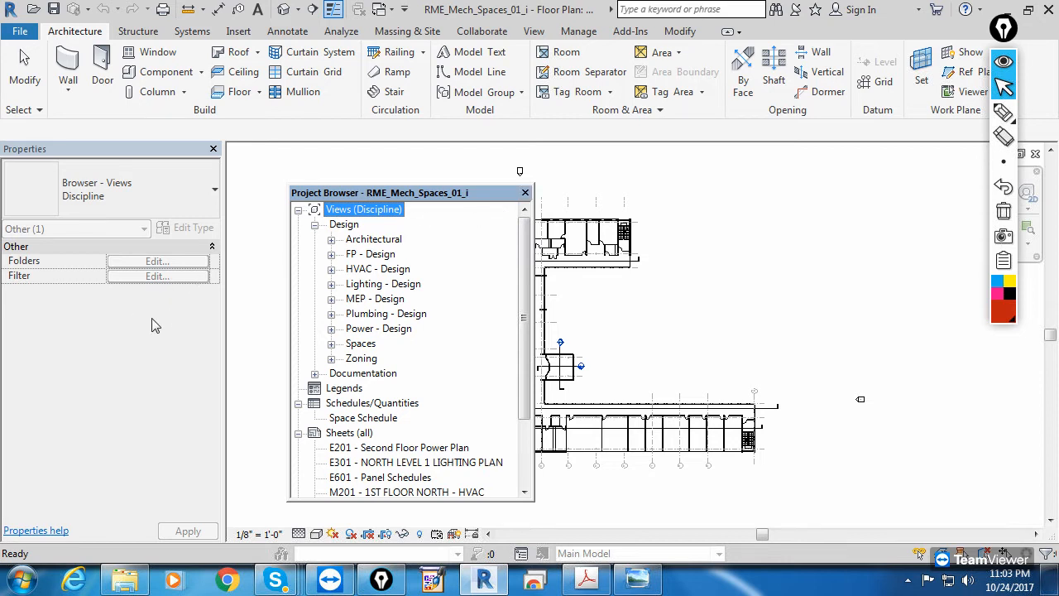
pyautogui.moveTo(168, 324); pyautogui.dragTo(163, 324)
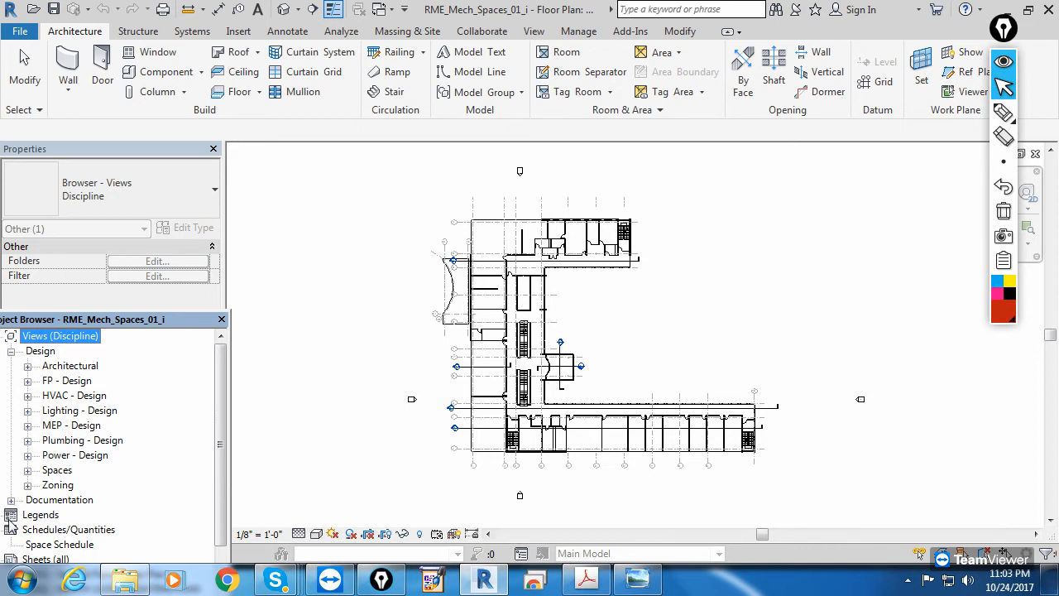
pyautogui.moveTo(10, 528); pyautogui.dragTo(10, 530)
pyautogui.moveTo(29, 156); pyautogui.dragTo(40, 162)
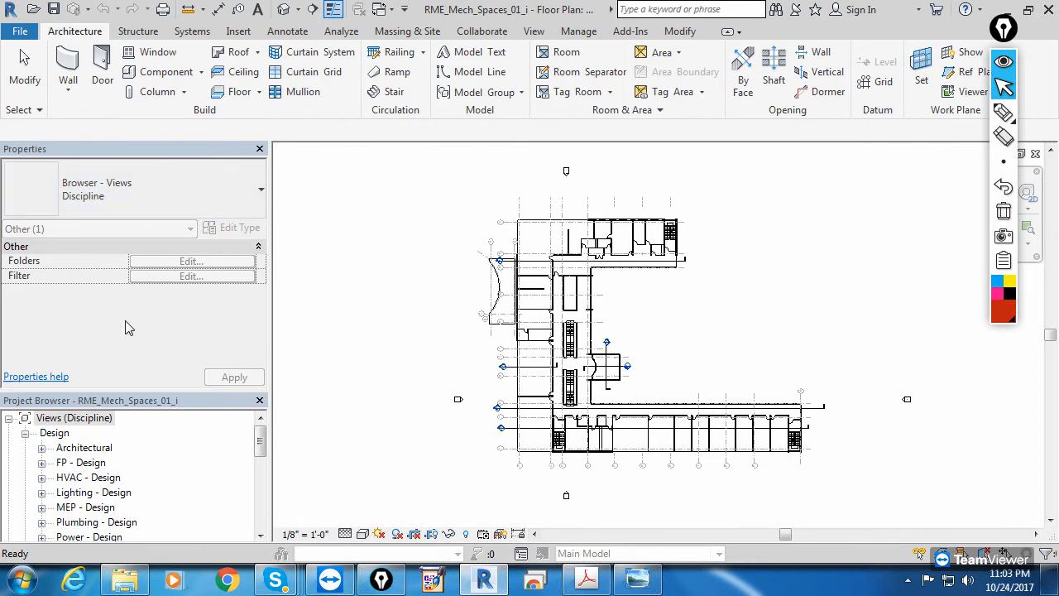
pyautogui.click(166, 418)
pyautogui.click(172, 405)
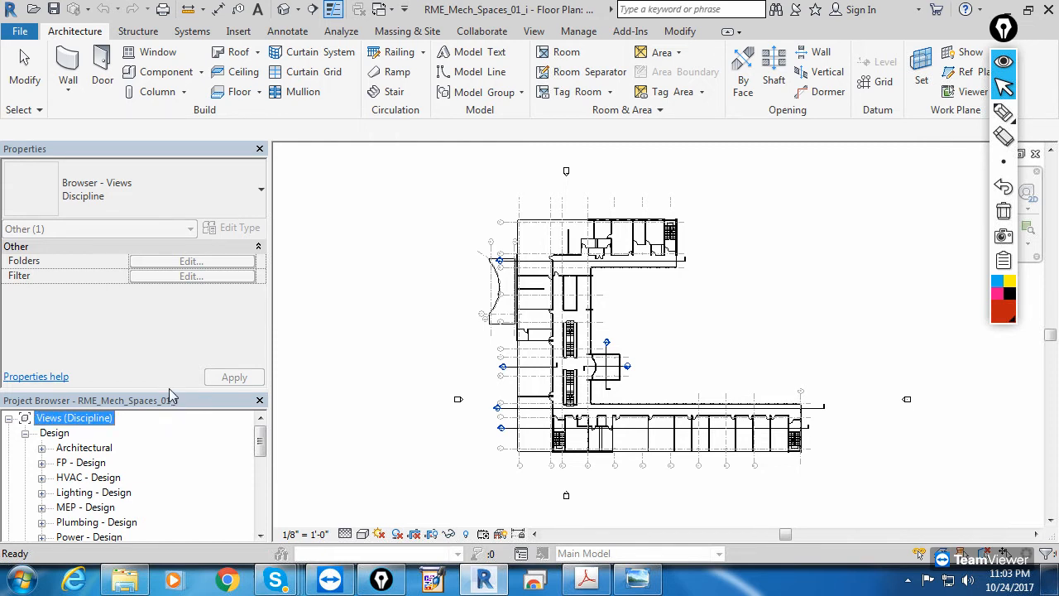
pyautogui.moveTo(168, 391); pyautogui.dragTo(168, 381)
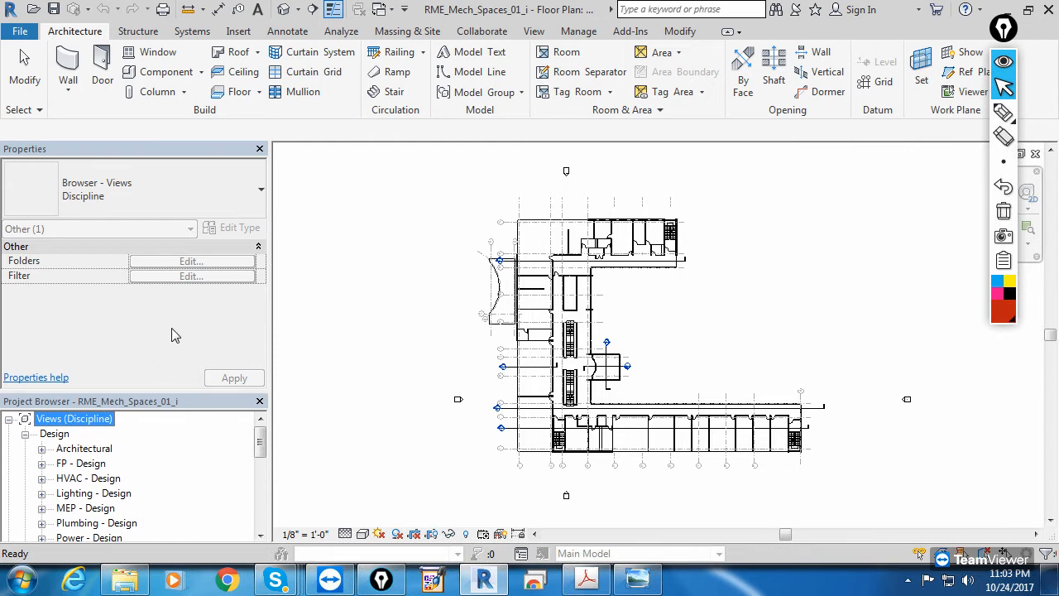
# Step: Float and widen the Properties palette, and dock it again above the Project Browser
pyautogui.moveTo(163, 149); pyautogui.dragTo(457, 199)
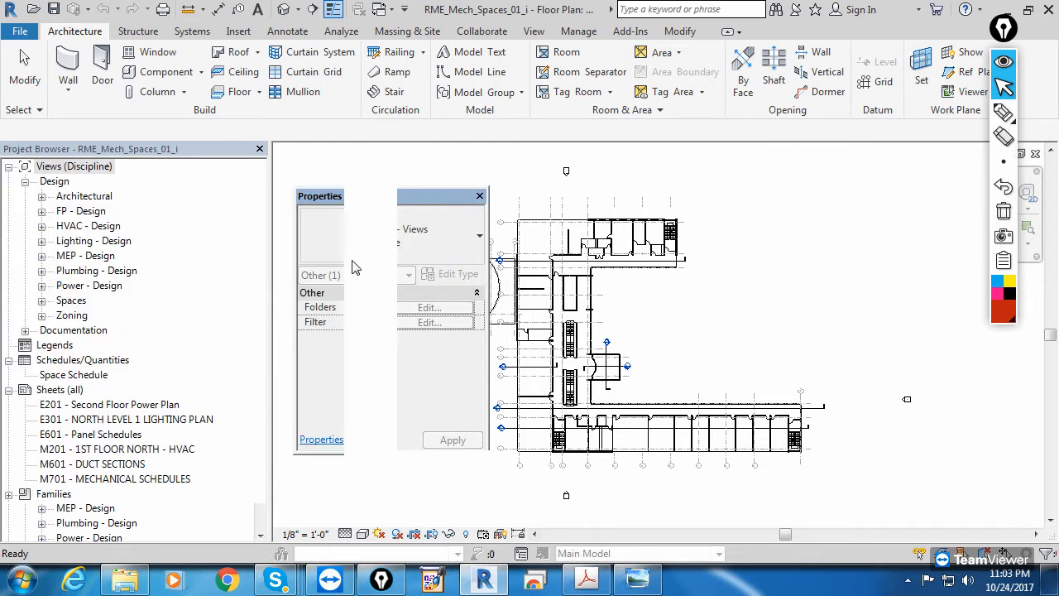
pyautogui.moveTo(491, 315); pyautogui.dragTo(571, 321)
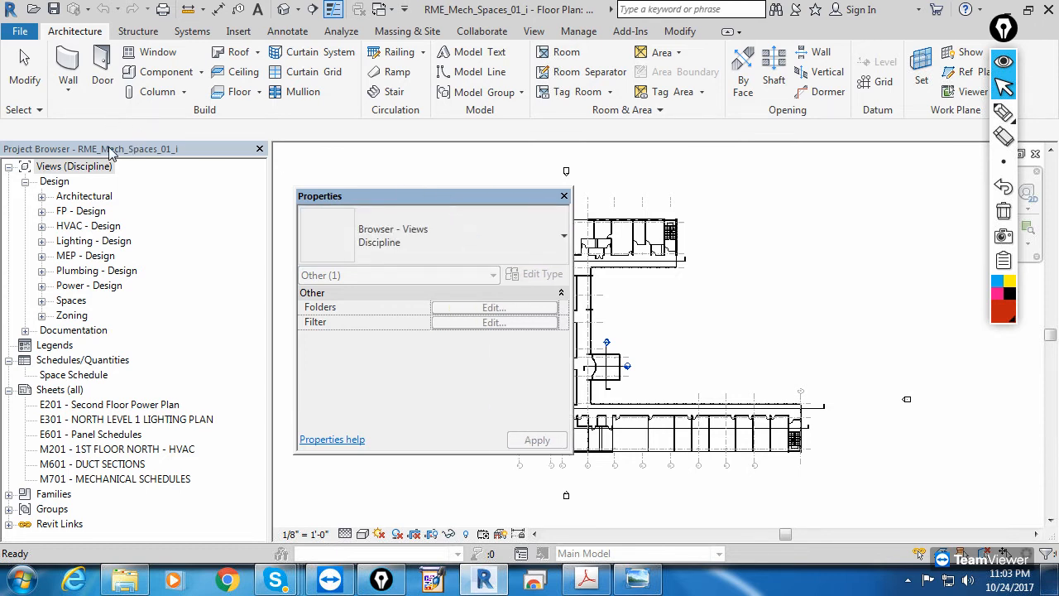
pyautogui.moveTo(48, 157); pyautogui.dragTo(2, 163)
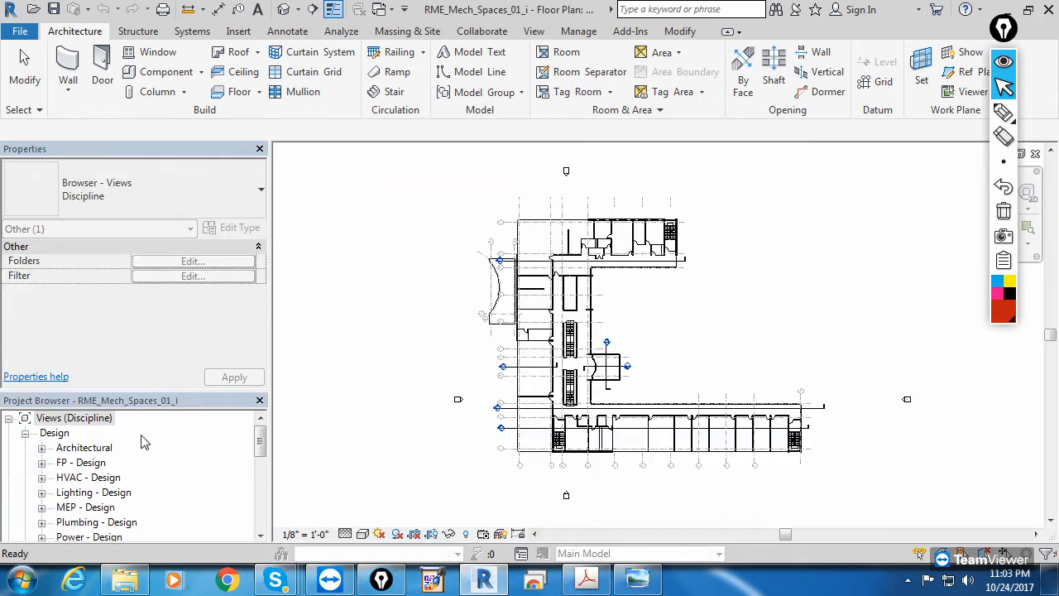
# Step: Close the RME_Mech_Spaces_01_i project and return to the Recent Files page
pyautogui.click(396, 329)
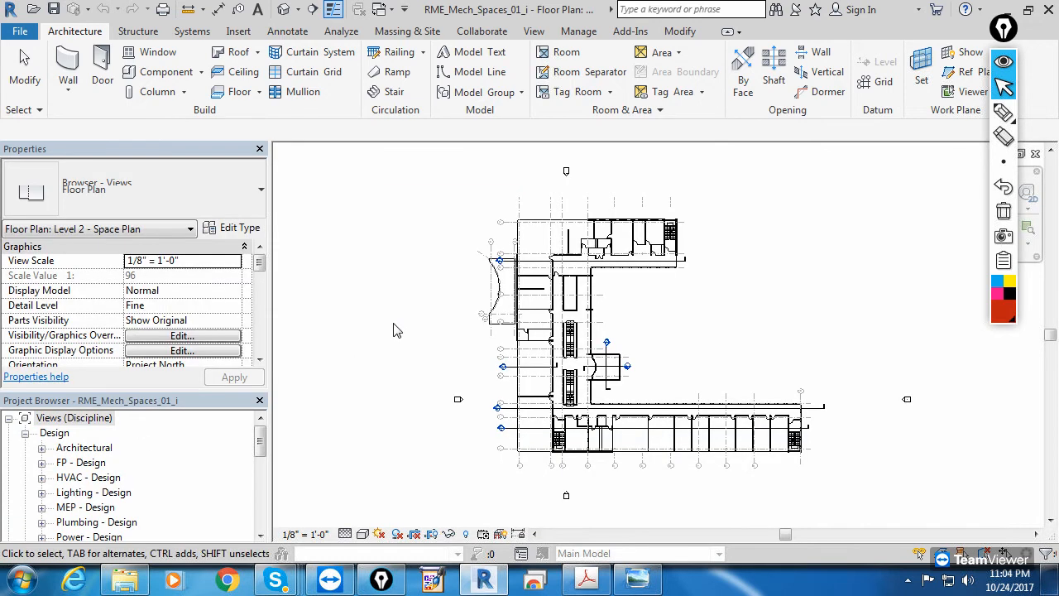
pyautogui.click(28, 31)
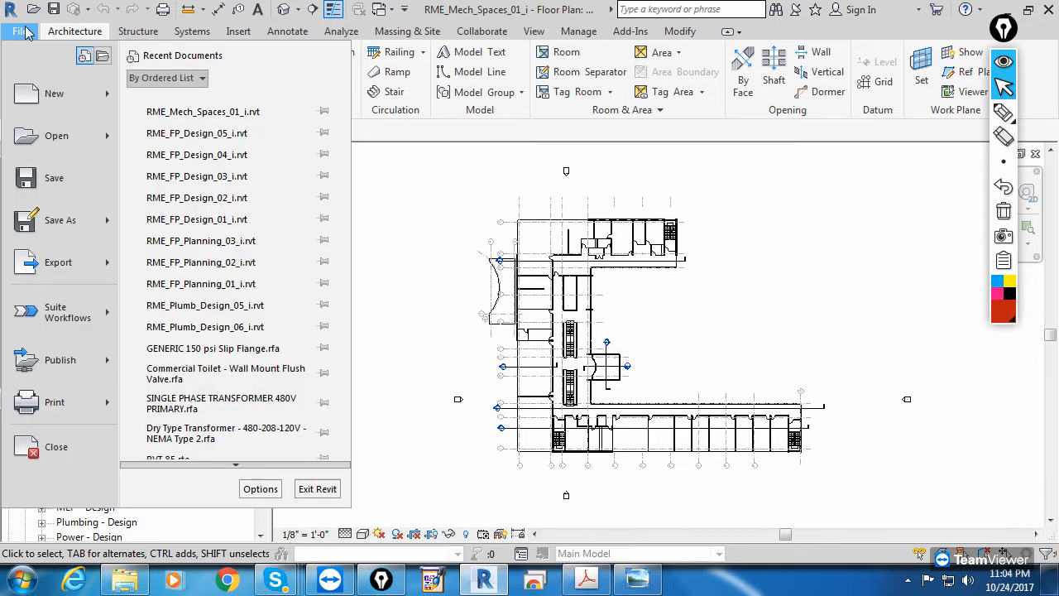
pyautogui.click(50, 445)
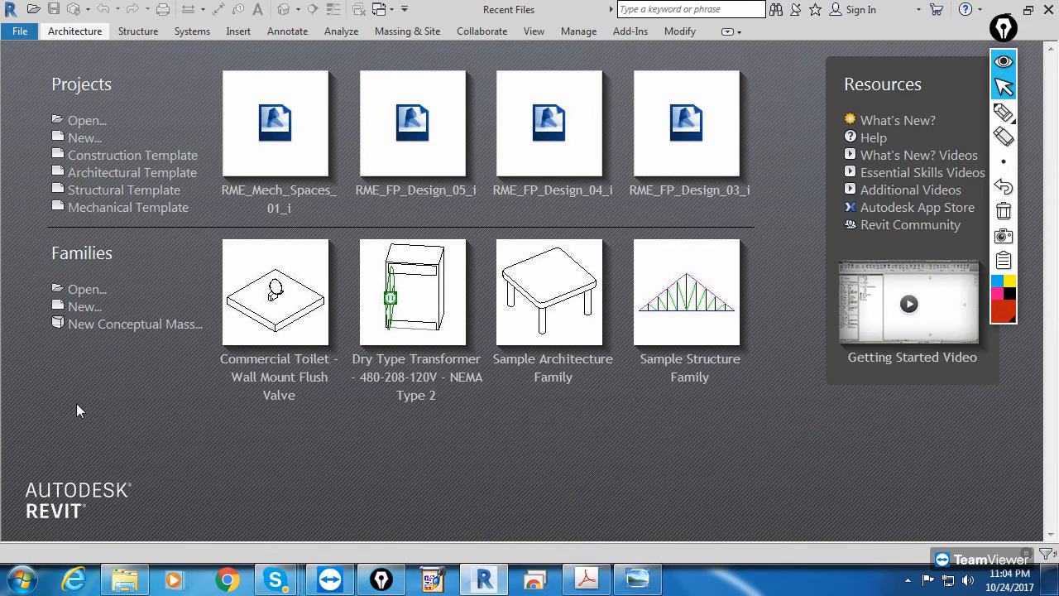
# Step: Create a new project from the Systems-Default.rte template
pyautogui.click(20, 32)
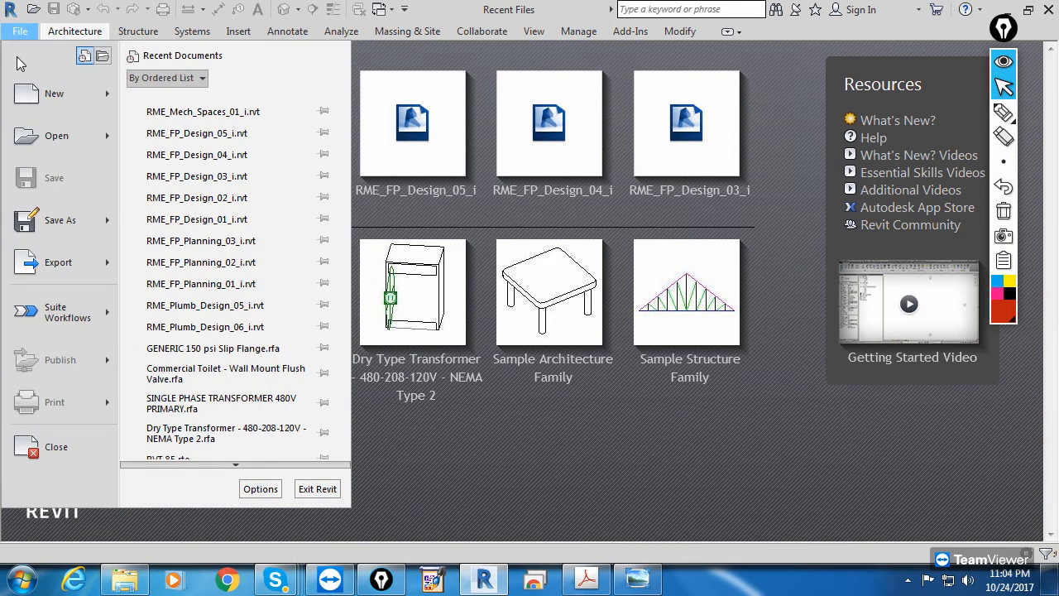
pyautogui.moveTo(43, 109)
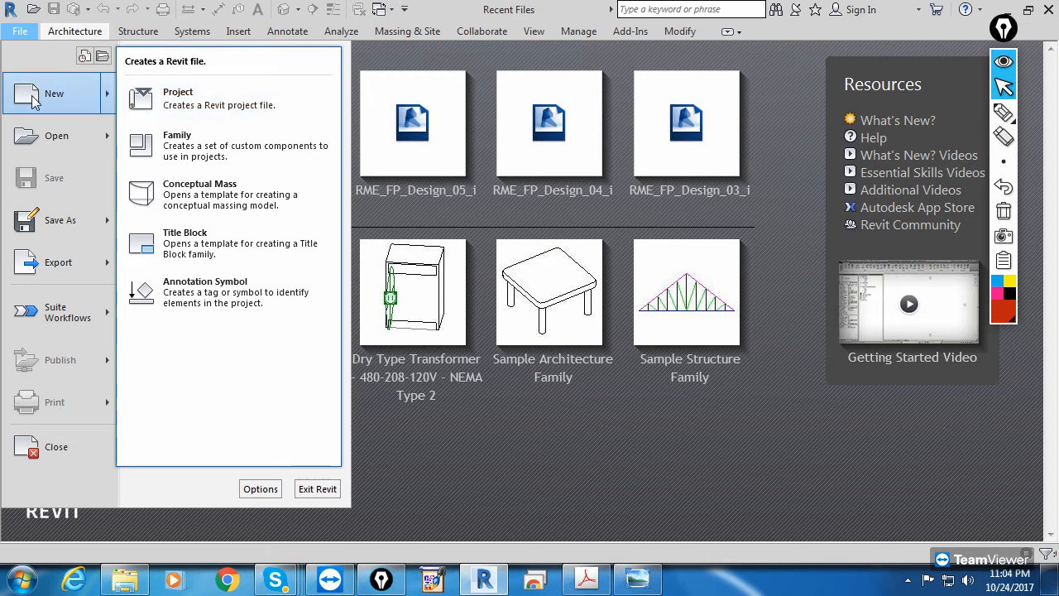
pyautogui.click(153, 100)
pyautogui.click(619, 182)
pyautogui.click(322, 306)
pyautogui.click(646, 449)
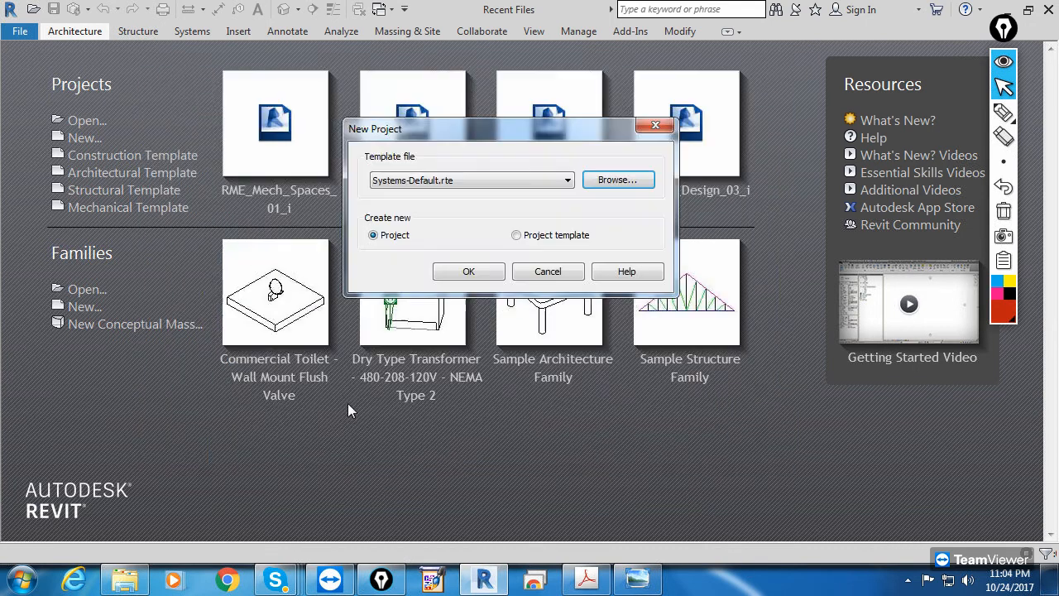
pyautogui.click(444, 281)
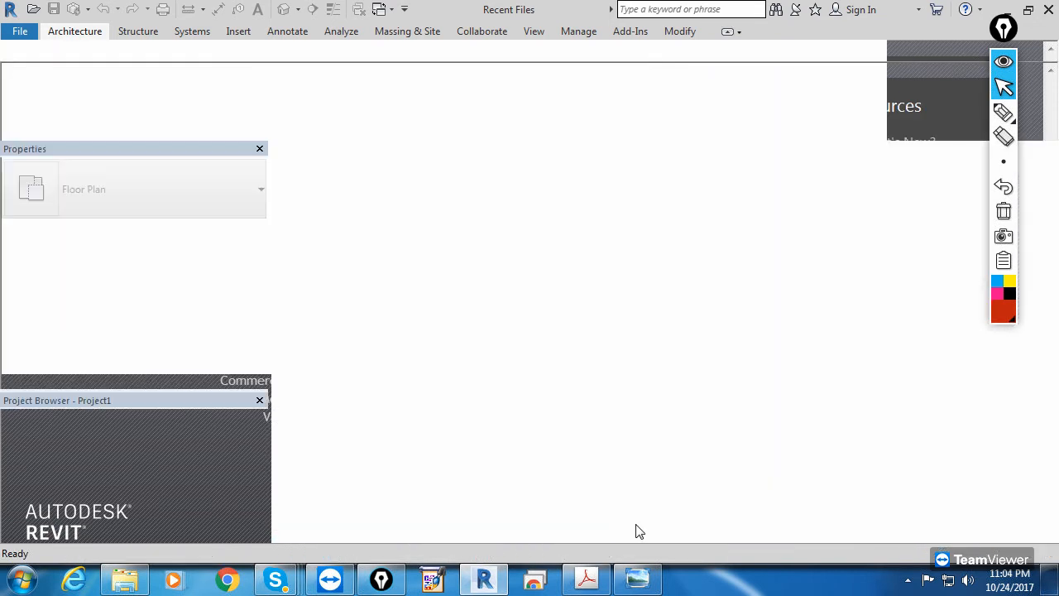
pyautogui.moveTo(567, 404); pyautogui.dragTo(528, 386, button='middle')
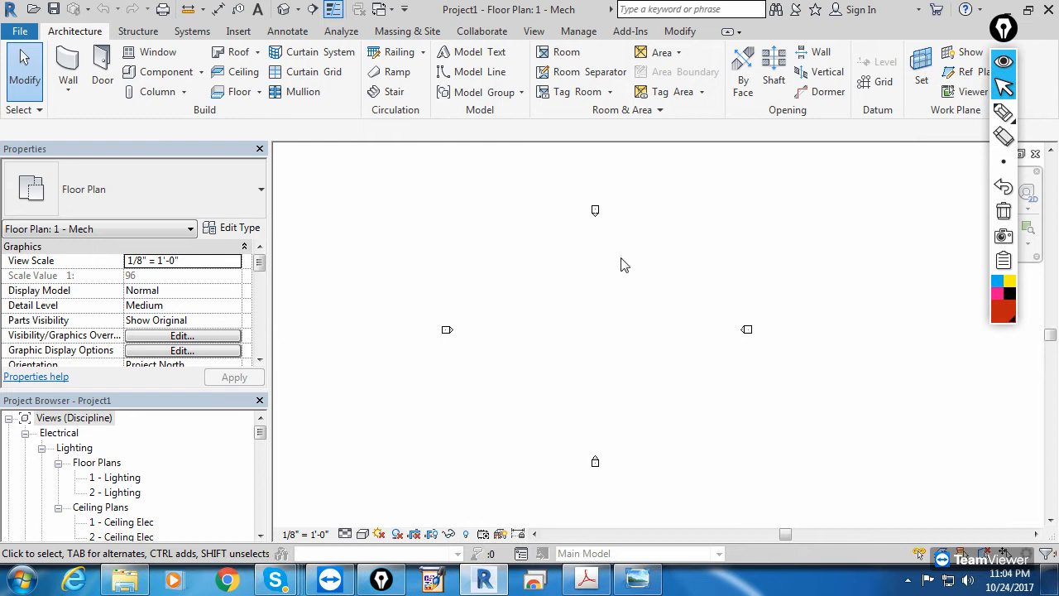
pyautogui.click(1004, 65)
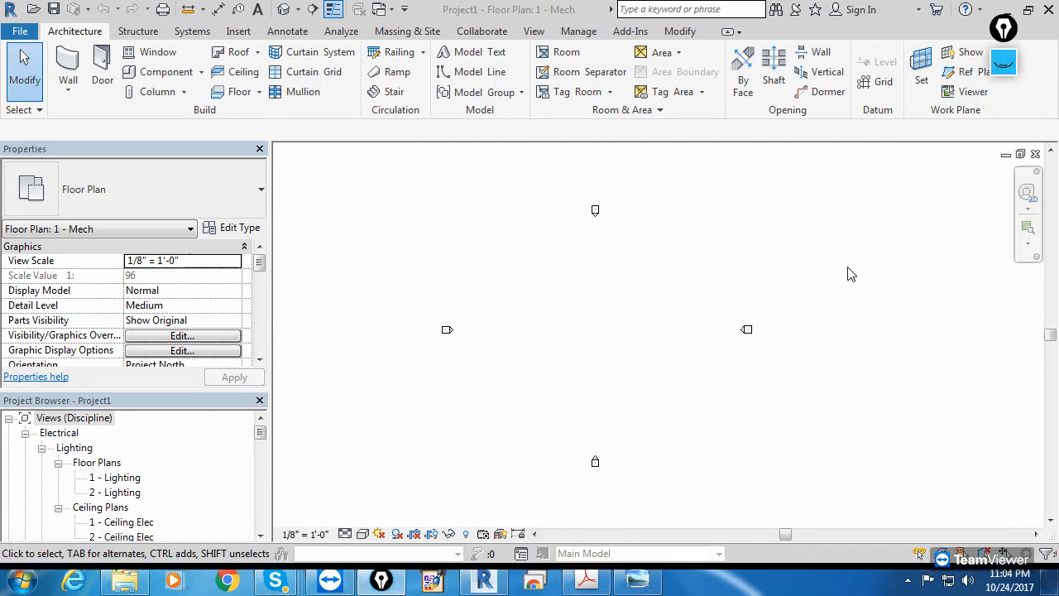
pyautogui.click(662, 287)
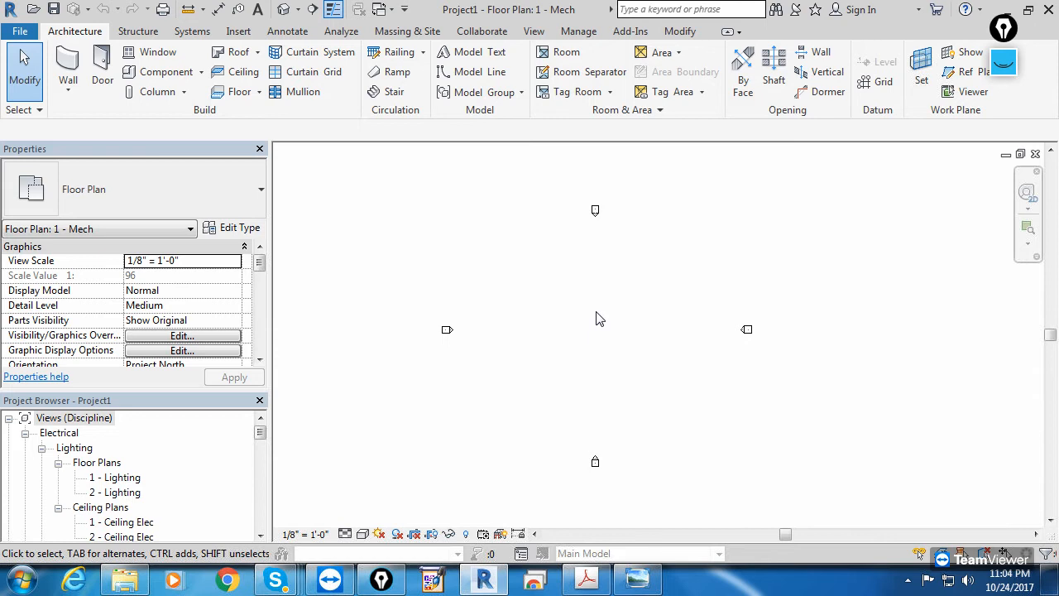
# Step: Link the Arch Link Model Revit file from the 1 MECHANICAL folder with Auto - Origin to Origin positioning
pyautogui.click(239, 31)
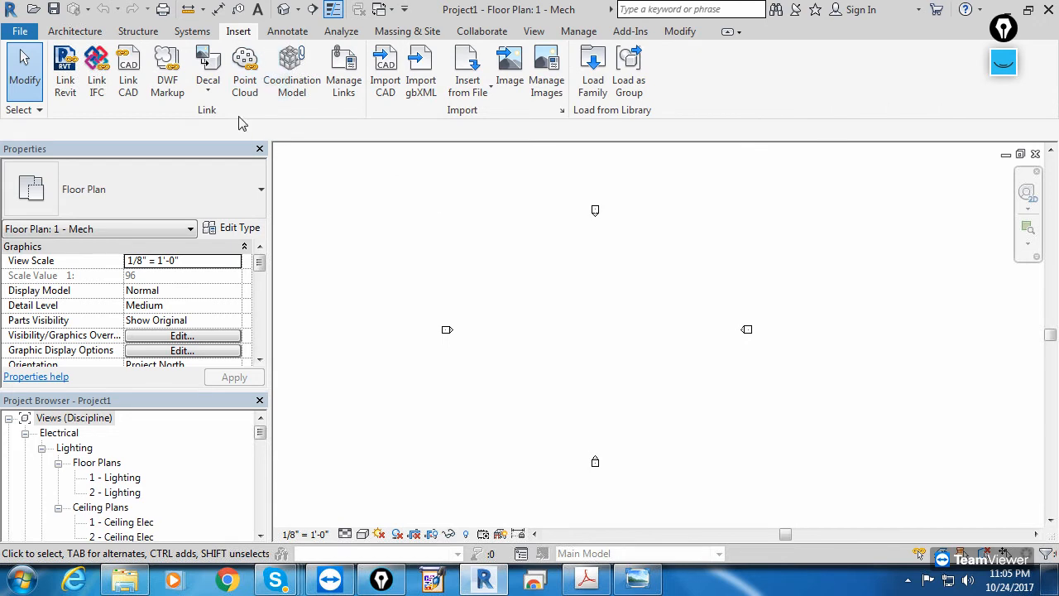
pyautogui.click(65, 68)
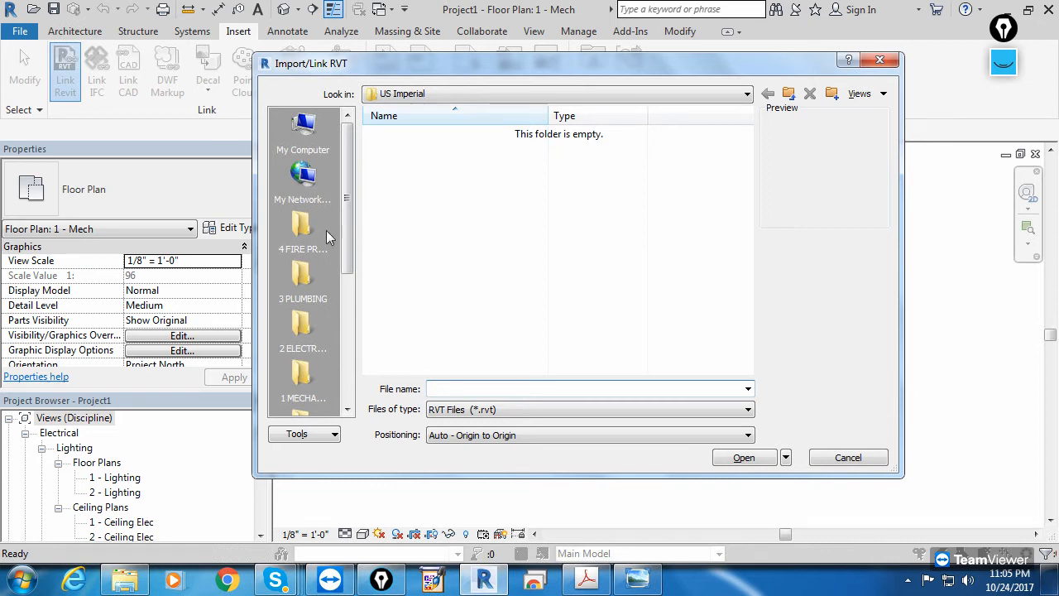
pyautogui.click(303, 377)
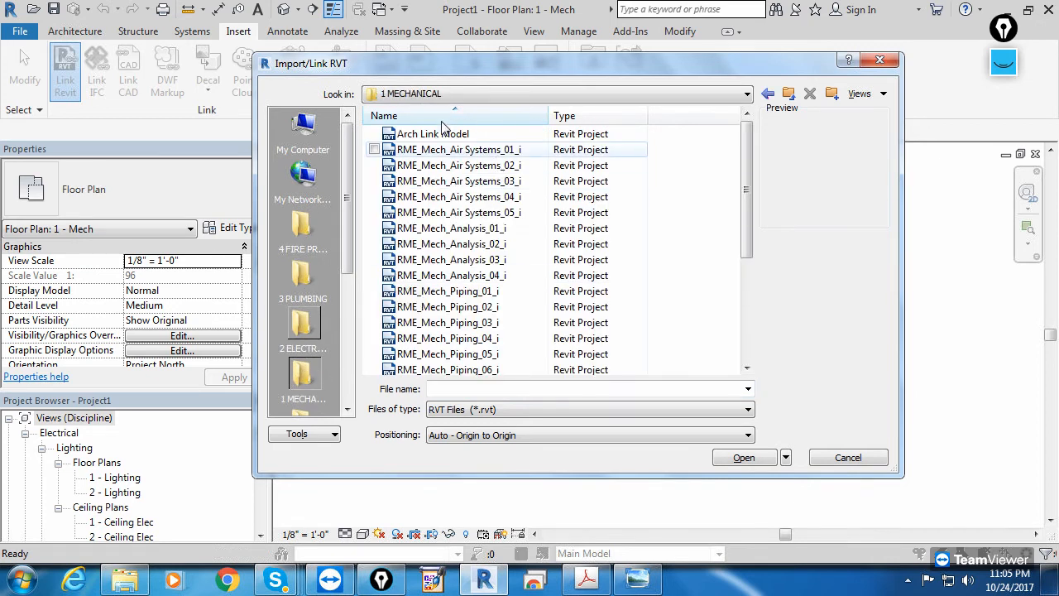
pyautogui.click(443, 135)
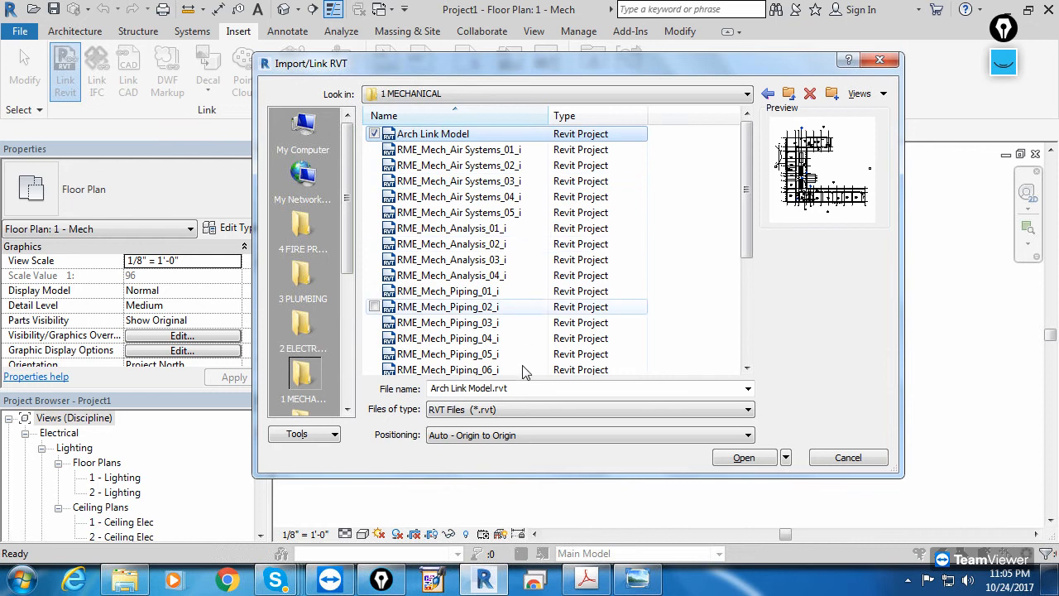
pyautogui.click(491, 438)
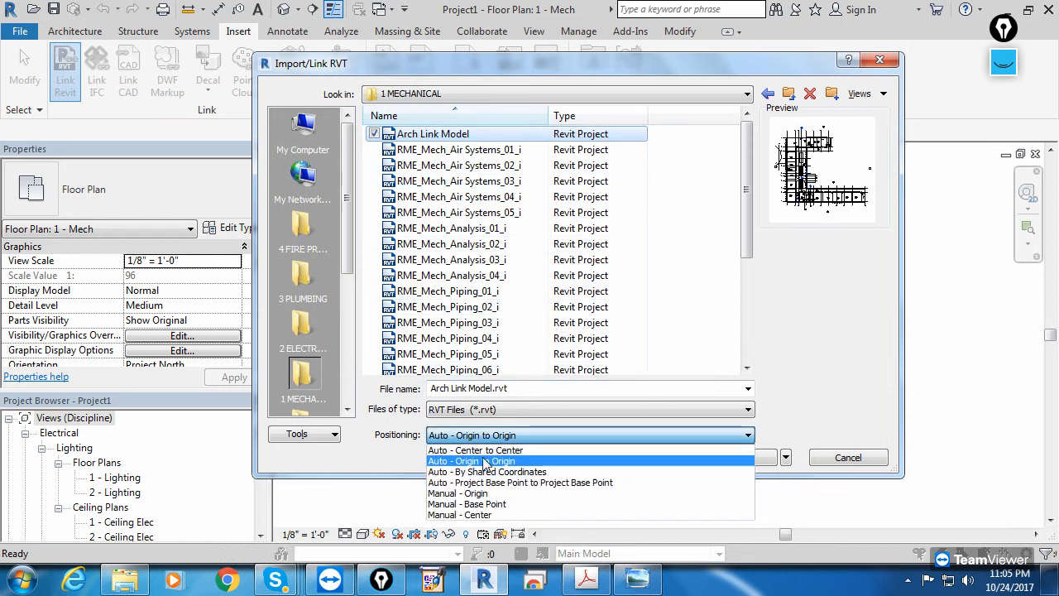
pyautogui.click(489, 462)
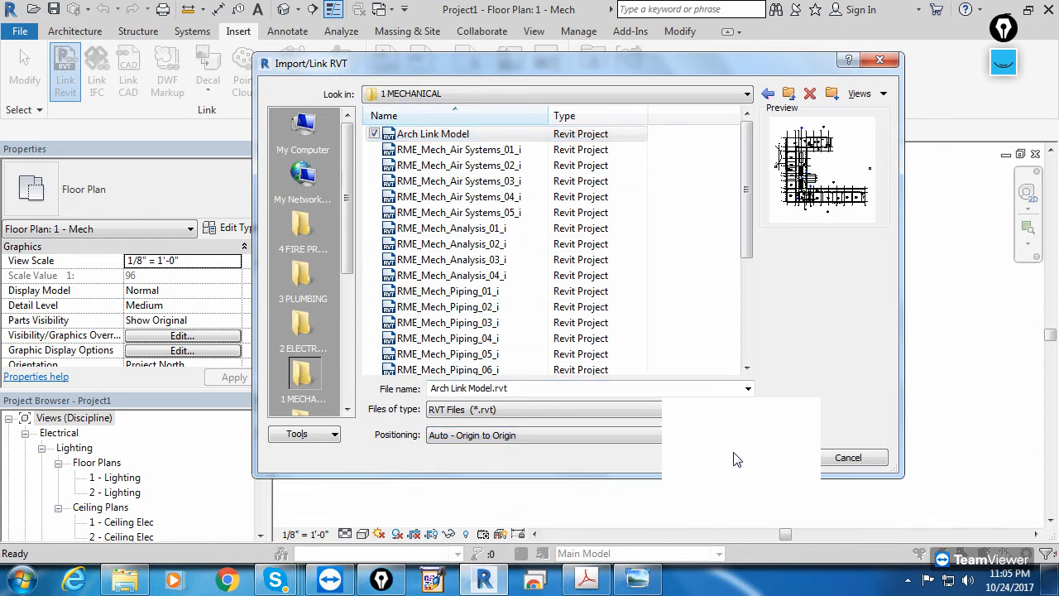
pyautogui.click(737, 459)
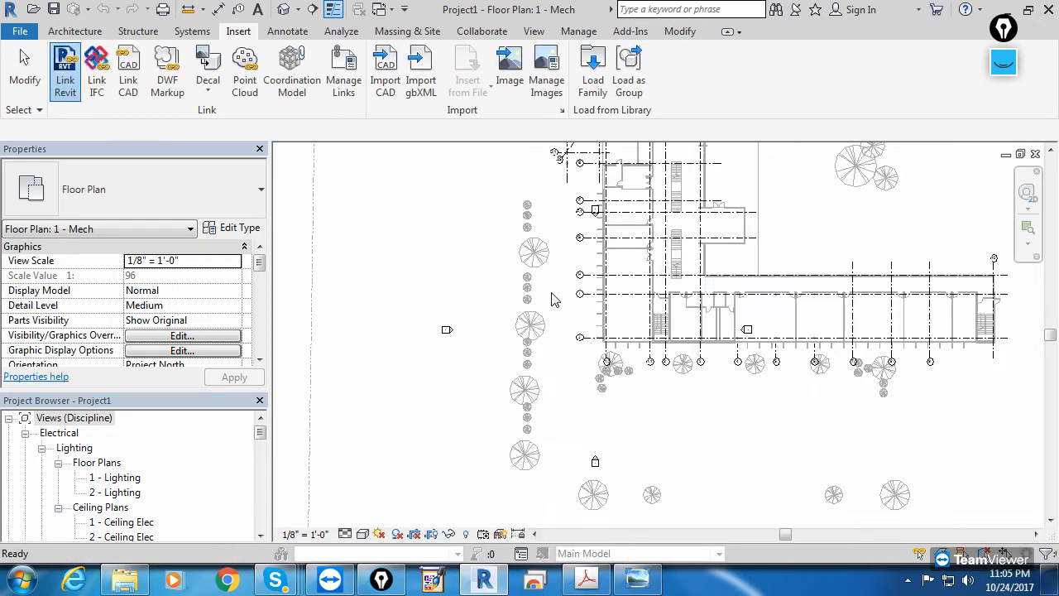
# Step: Examine the linked building in the 1 - Mech plan and review the Electrical floor plans and elevations in the Project Browser
pyautogui.scroll(-5, 499, 388)
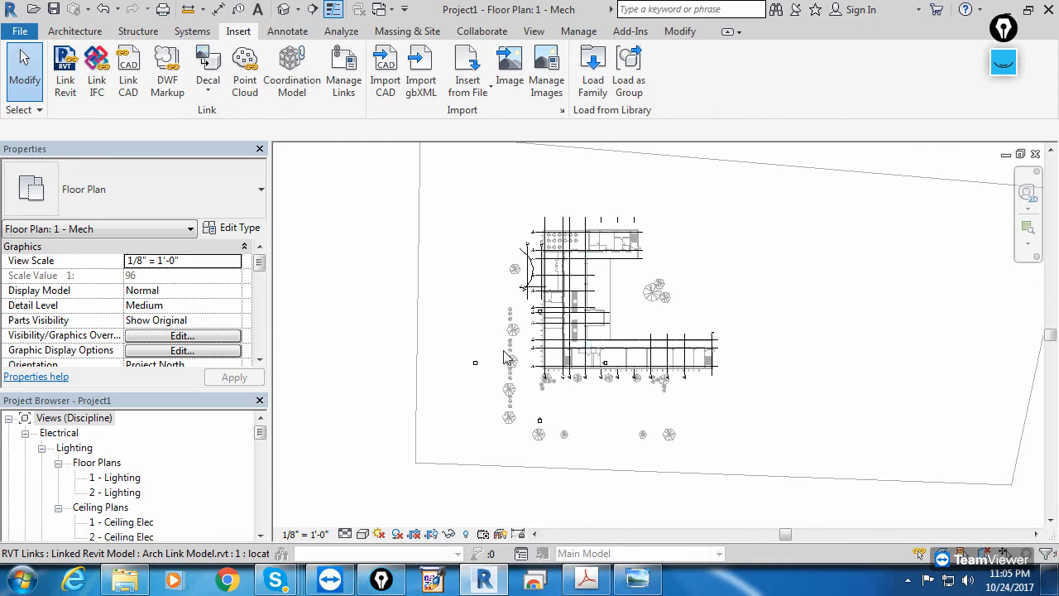
pyautogui.scroll(-1, 506, 357)
pyautogui.scroll(3, 507, 357)
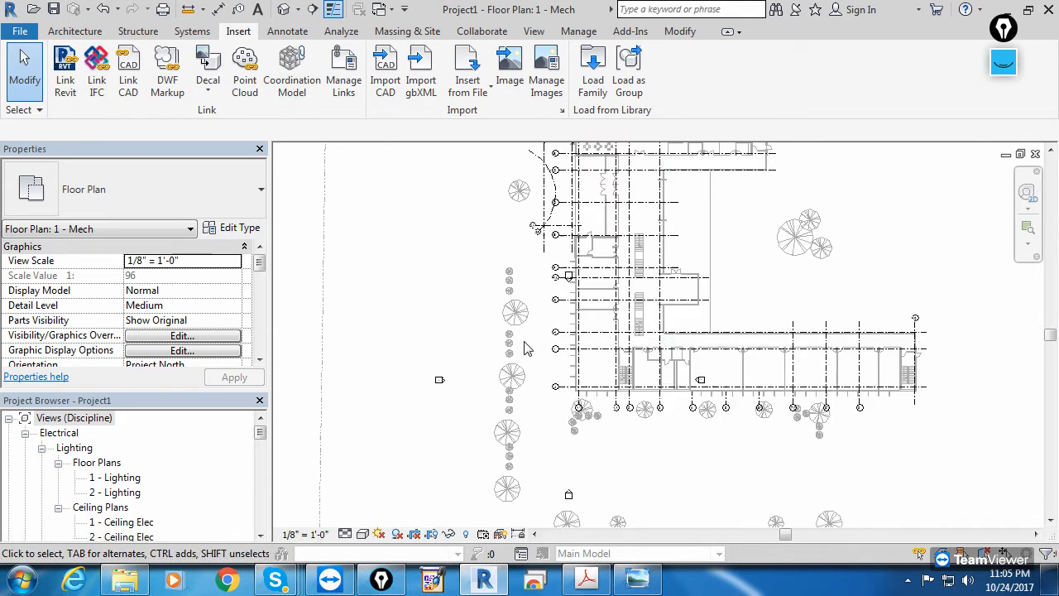
pyautogui.moveTo(456, 406); pyautogui.dragTo(442, 456, button='middle')
pyautogui.scroll(-1, 449, 372)
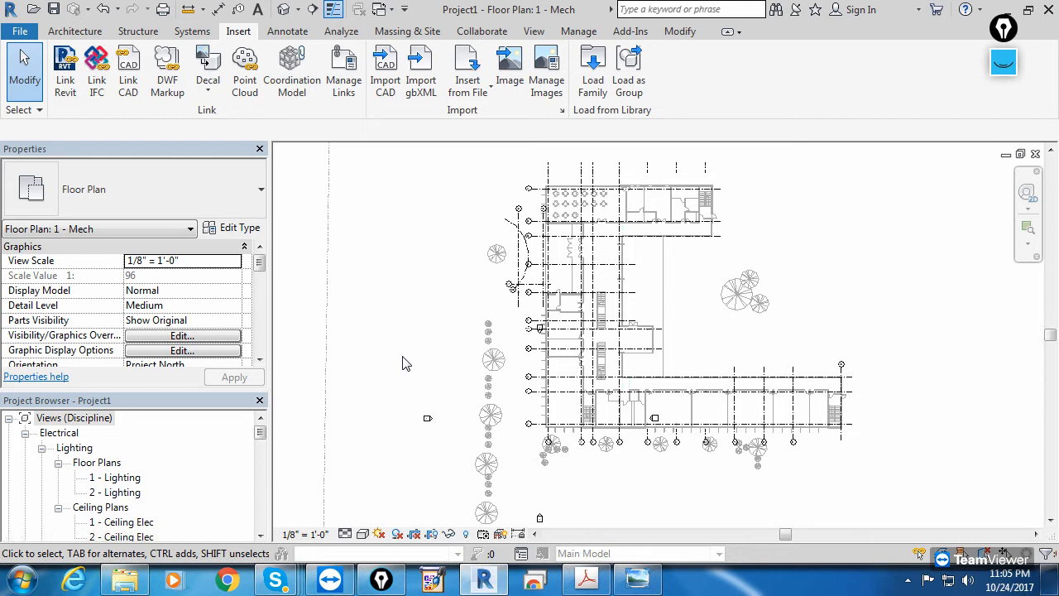
pyautogui.click(124, 479)
pyautogui.click(123, 494)
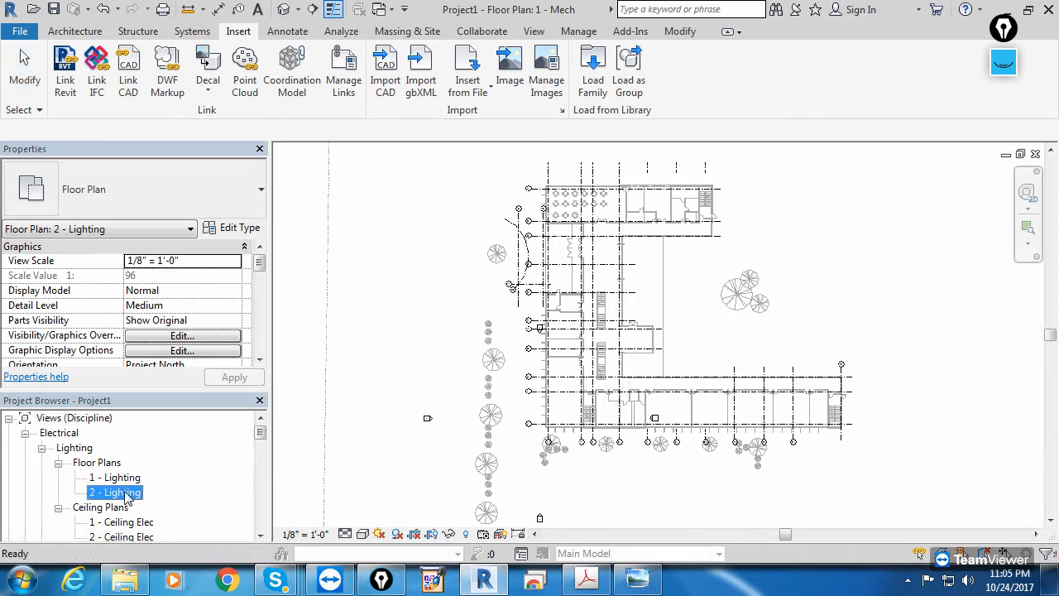
pyautogui.click(124, 479)
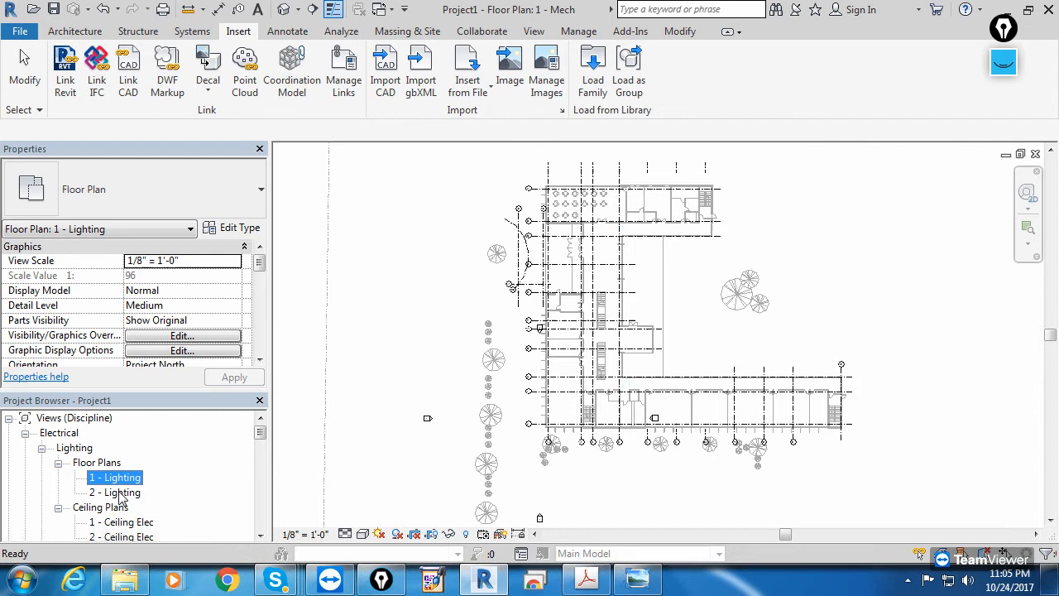
pyautogui.click(120, 493)
pyautogui.scroll(-4, 120, 496)
pyautogui.scroll(-4, 120, 501)
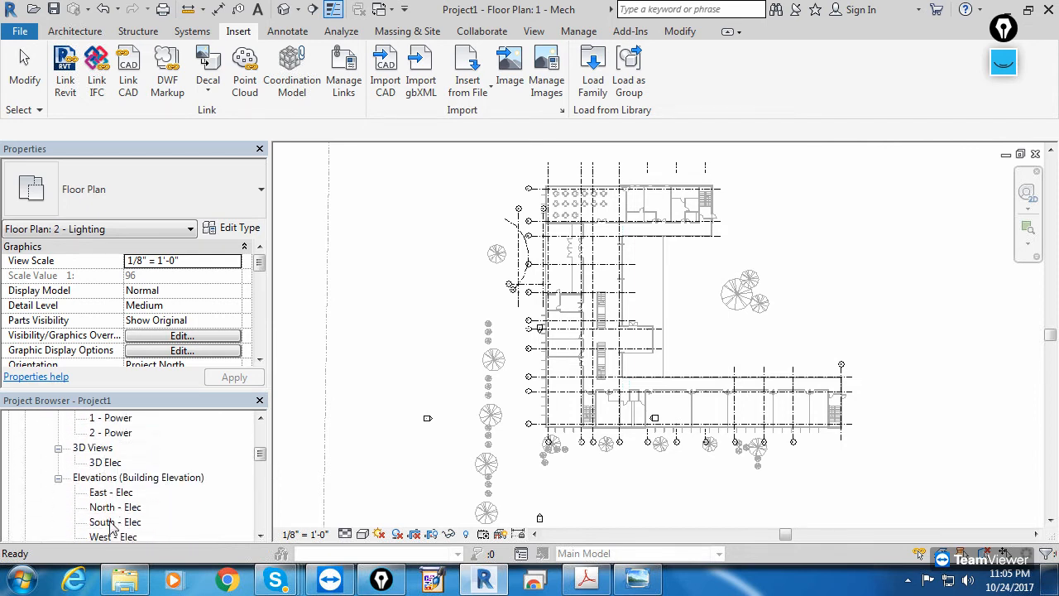
pyautogui.scroll(-1, 113, 527)
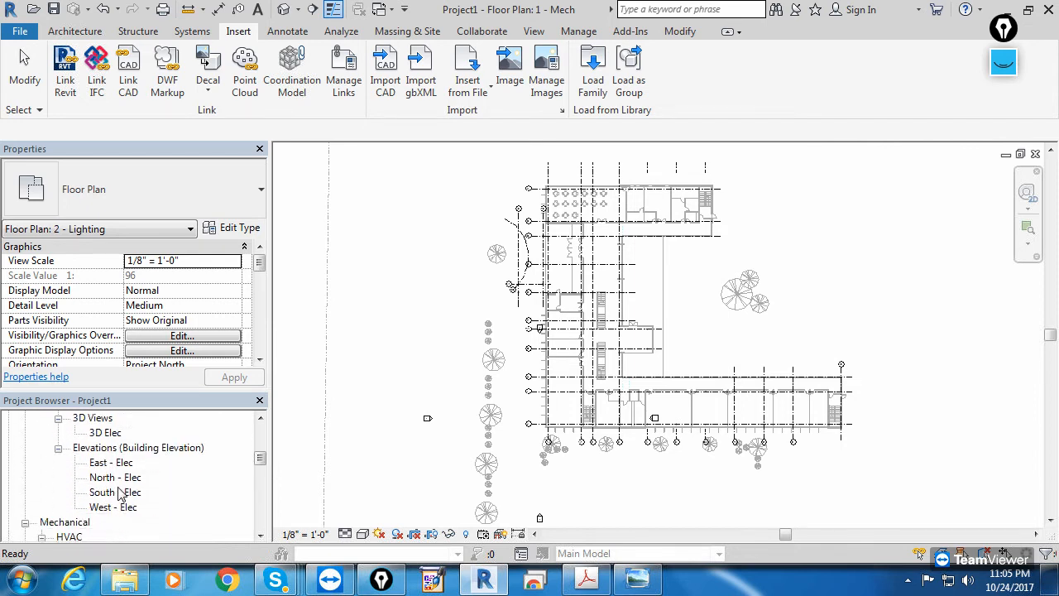
# Step: Open the North - Elec building elevation from the Electrical views
pyautogui.click(372, 476)
pyautogui.scroll(2, 439, 407)
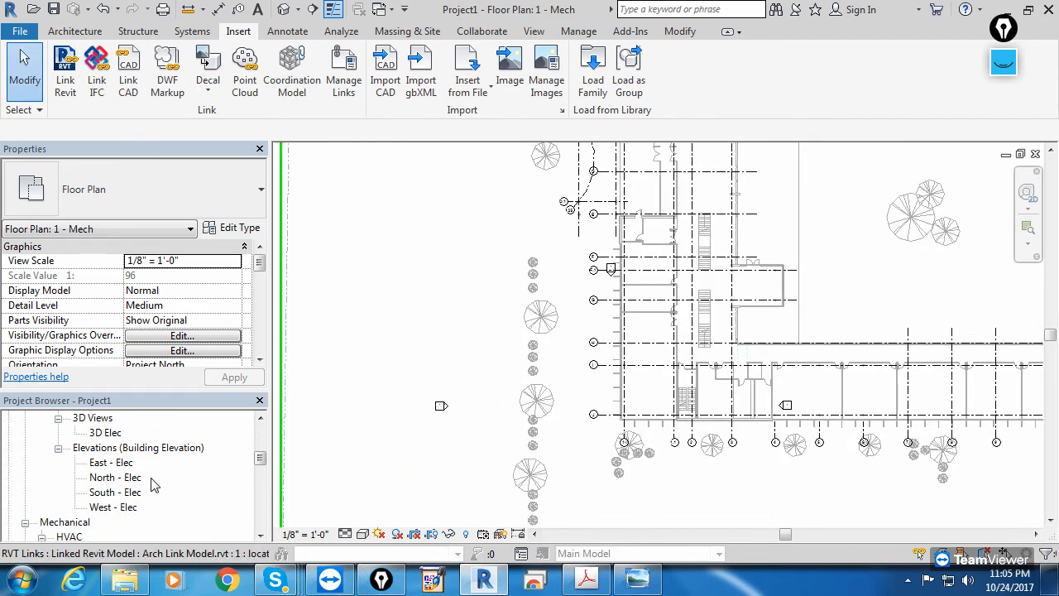
pyautogui.scroll(-2, 153, 485)
pyautogui.click(120, 492)
pyautogui.scroll(-3, 133, 494)
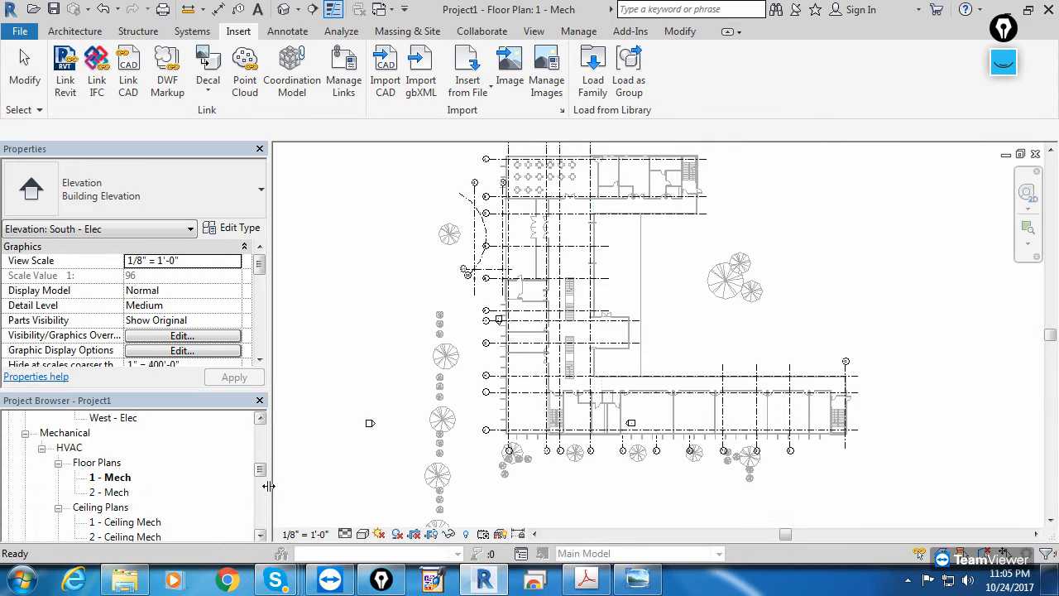
pyautogui.scroll(2, 261, 469)
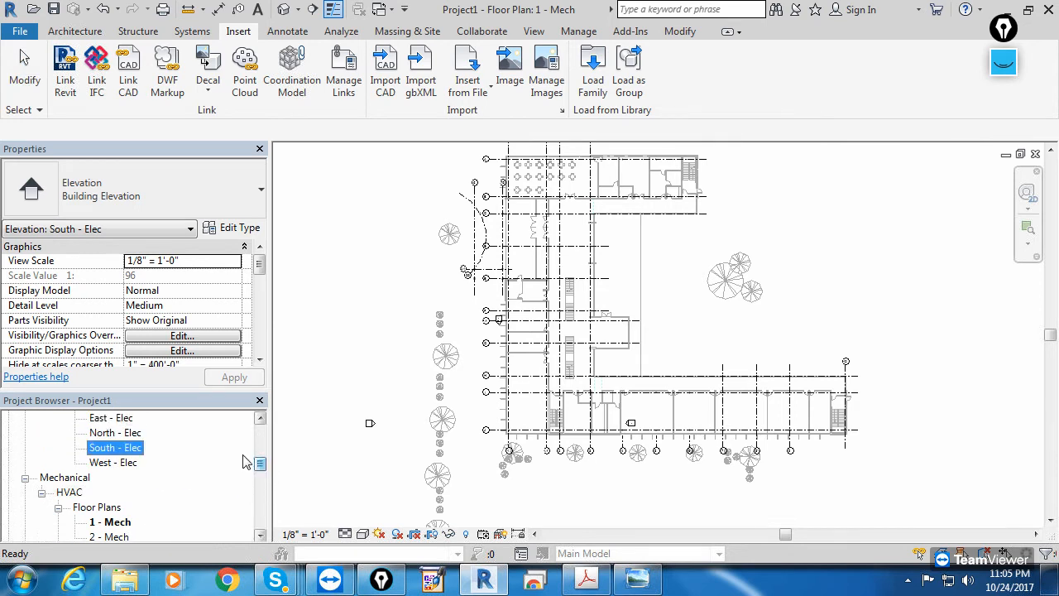
pyautogui.doubleClick(116, 433)
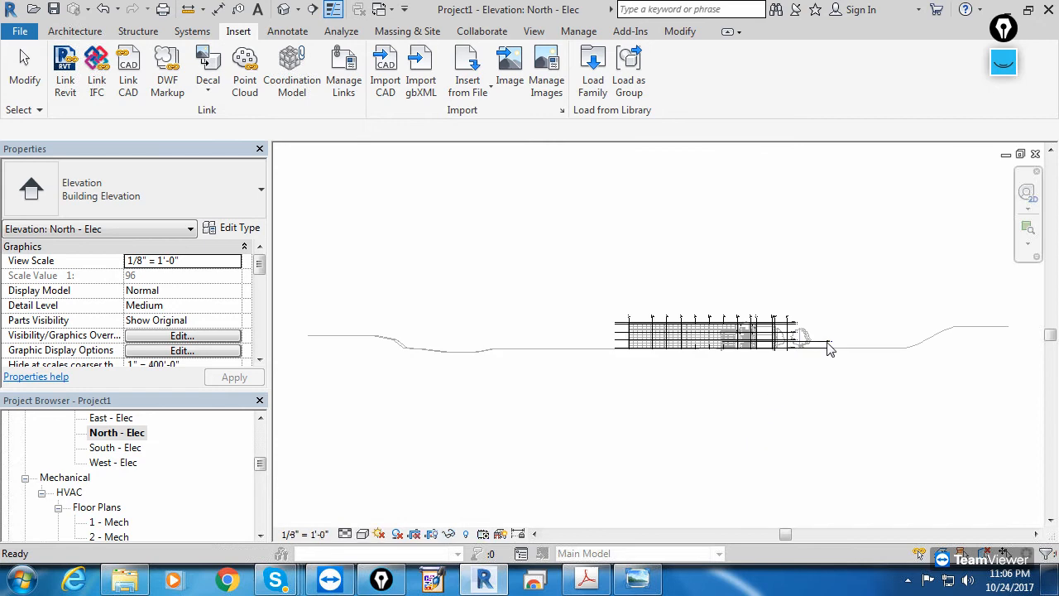
# Step: Compare the project's Level 1 and Level 2 with the linked model's floor levels in the North - Elec elevation
pyautogui.scroll(5, 828, 347)
pyautogui.scroll(3, 634, 340)
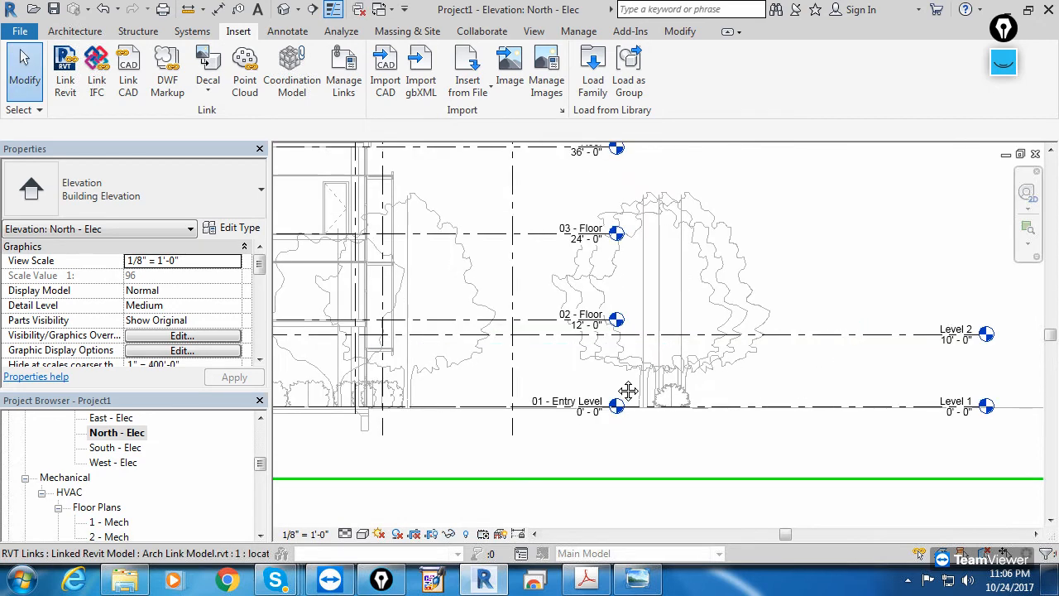
pyautogui.click(753, 364)
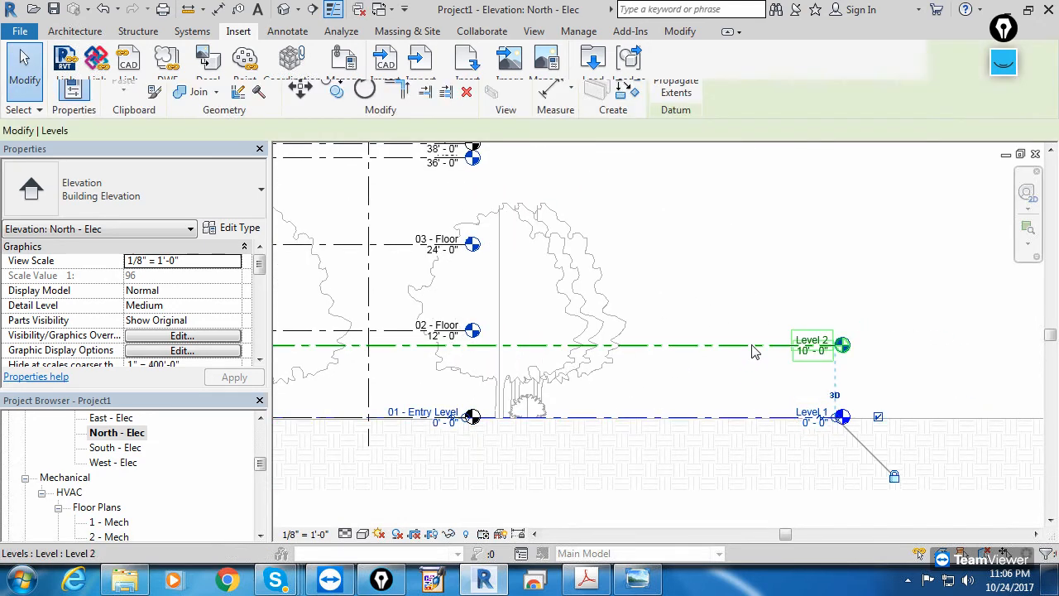
pyautogui.press('Escape')
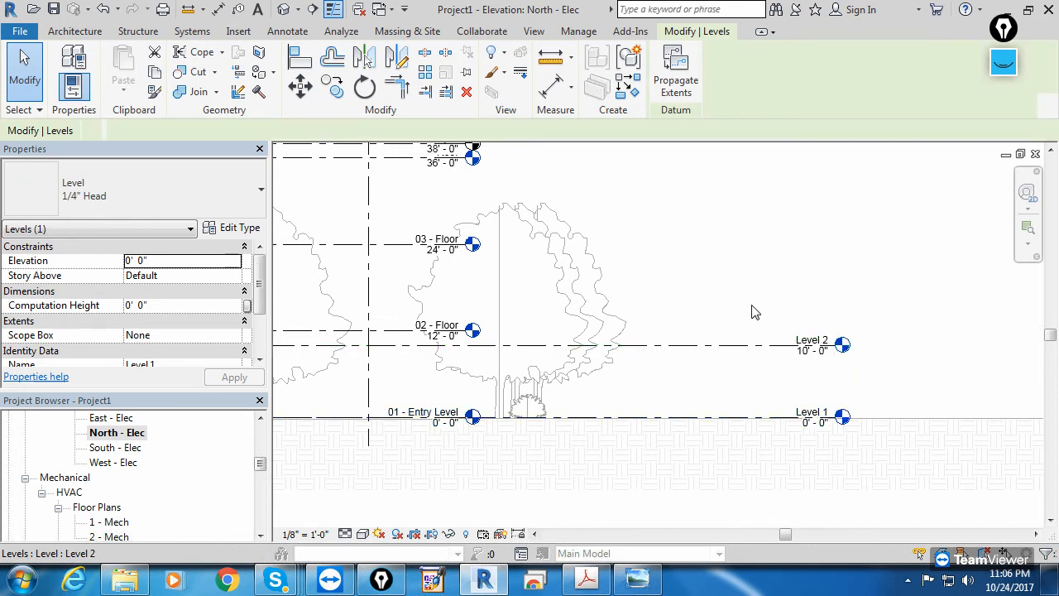
pyautogui.moveTo(753, 309); pyautogui.dragTo(908, 338, button='middle')
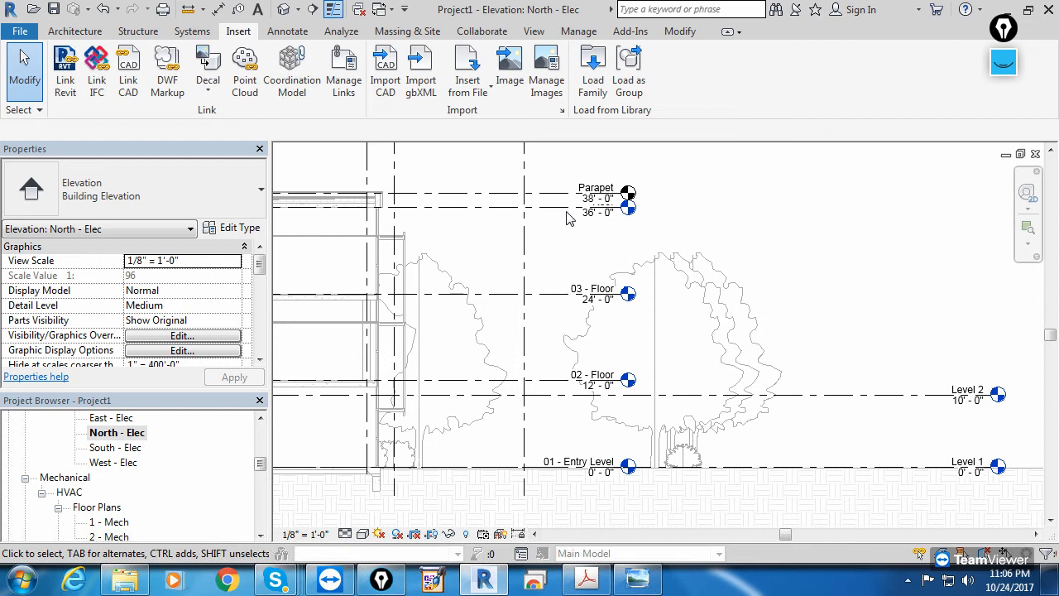
pyautogui.scroll(-3, 594, 248)
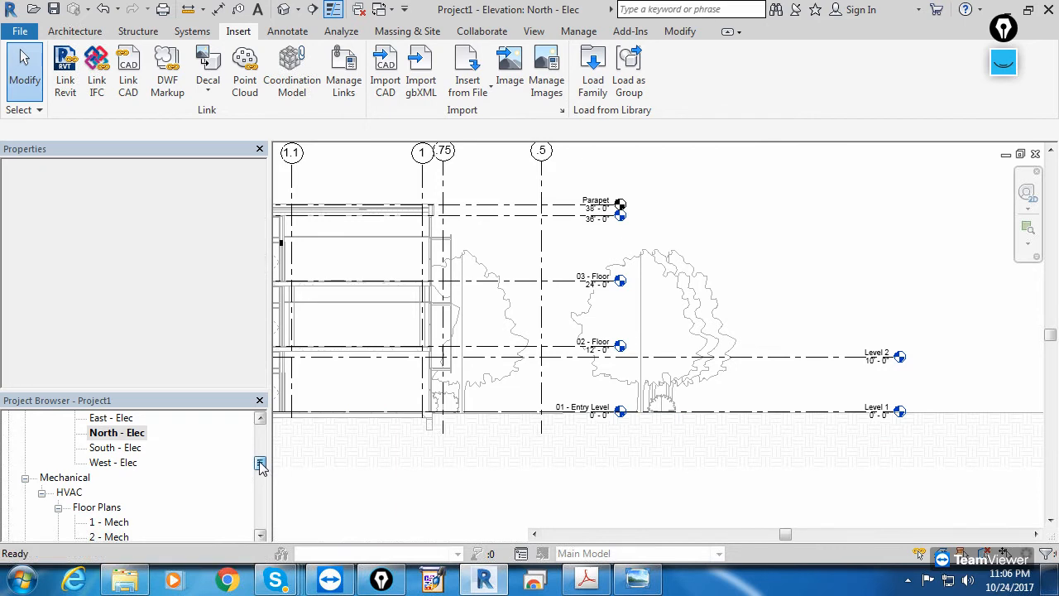
# Step: Review the Lighting and HVAC floor plans and ceiling plans in the Project Browser against the project's two levels
pyautogui.moveTo(260, 463); pyautogui.dragTo(260, 426)
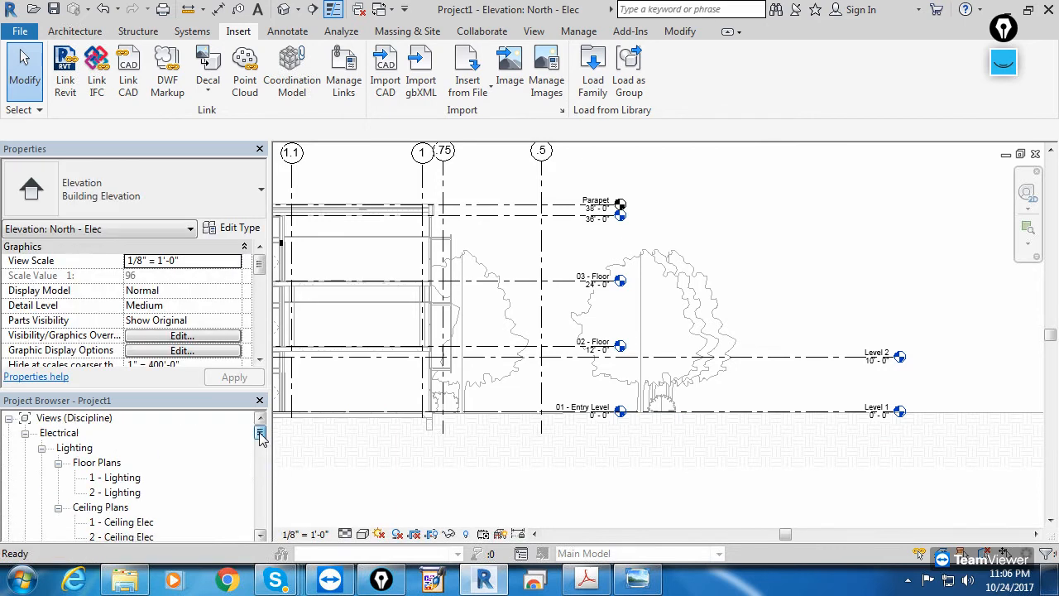
pyautogui.click(128, 480)
pyautogui.click(133, 493)
pyautogui.scroll(-1, 135, 492)
pyautogui.click(126, 478)
pyautogui.click(130, 493)
pyautogui.scroll(-5, 124, 494)
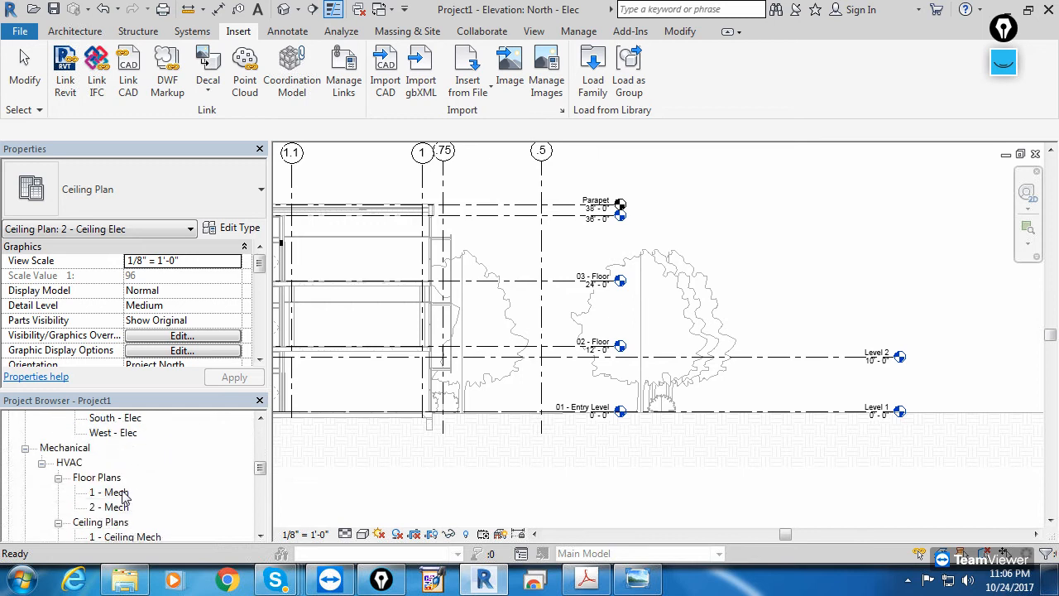
pyautogui.click(114, 493)
pyautogui.scroll(-1, 110, 486)
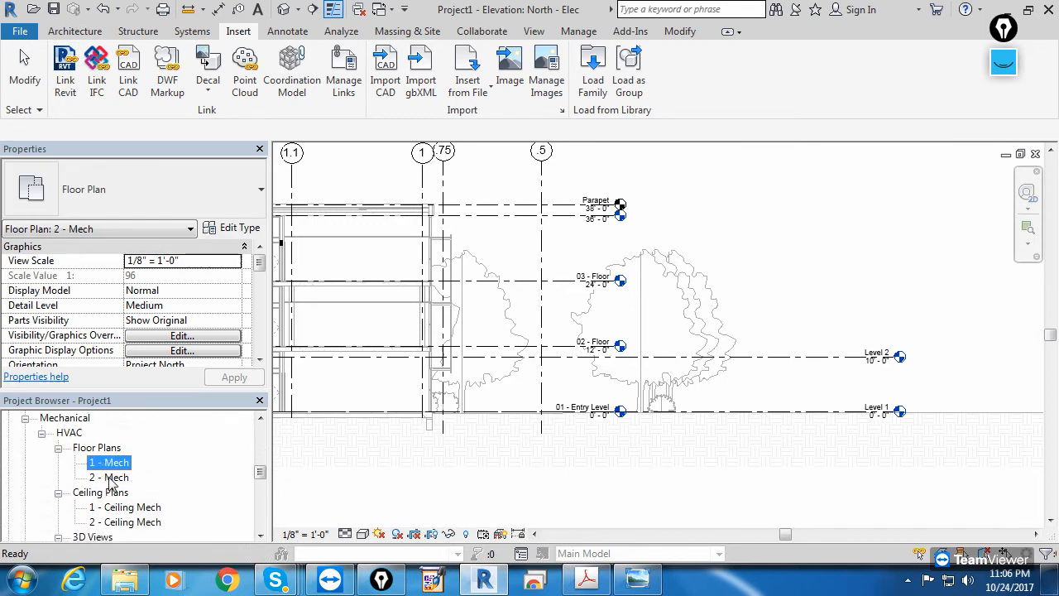
pyautogui.click(110, 483)
pyautogui.scroll(-2, 139, 509)
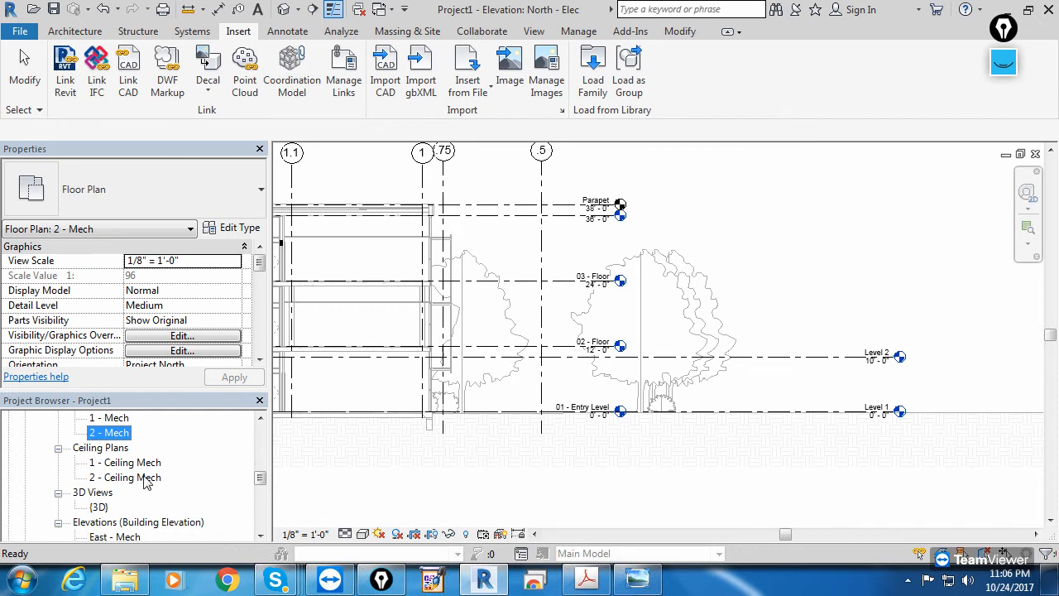
pyautogui.scroll(2, 146, 482)
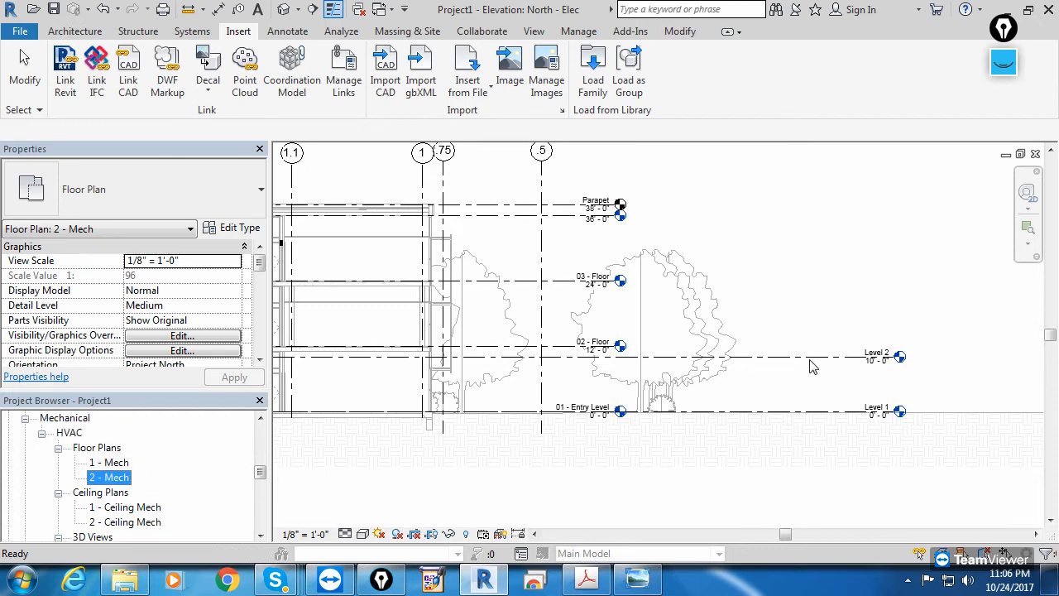
# Step: Close Project1 without saving the changes
pyautogui.click(815, 319)
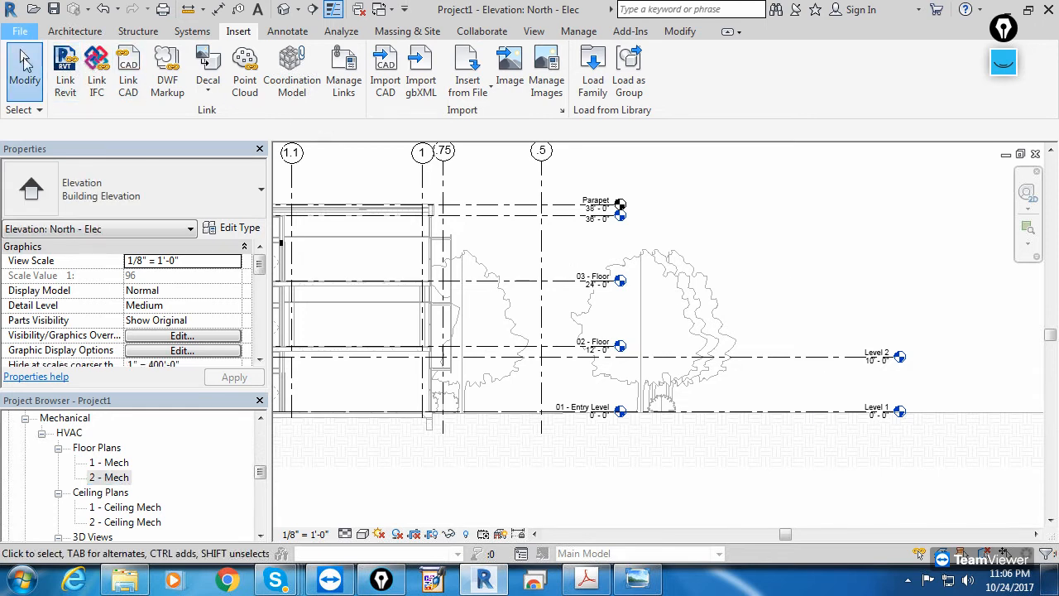
pyautogui.click(20, 31)
pyautogui.click(521, 408)
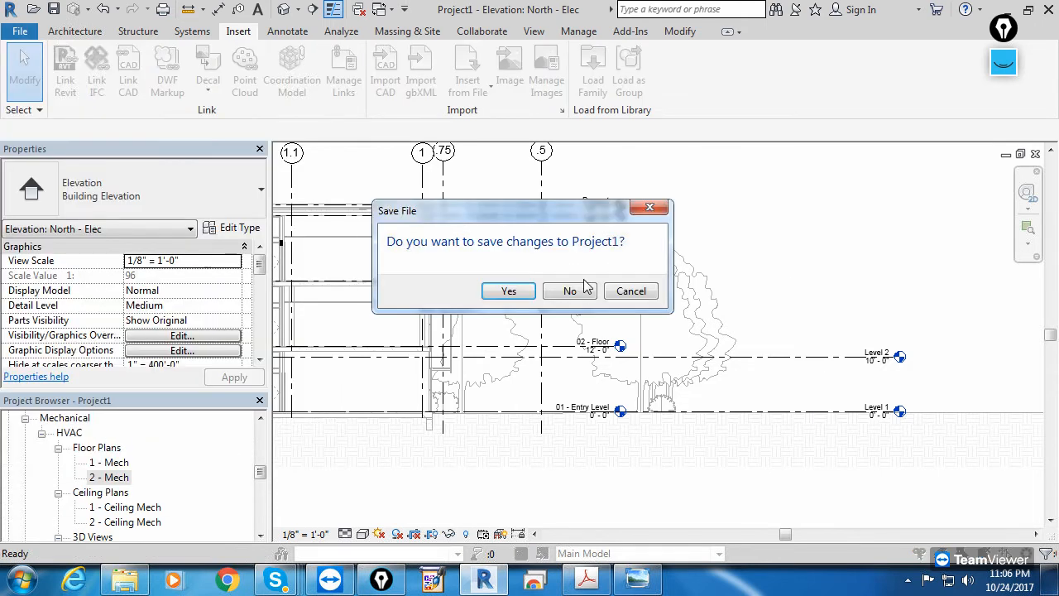
pyautogui.click(571, 289)
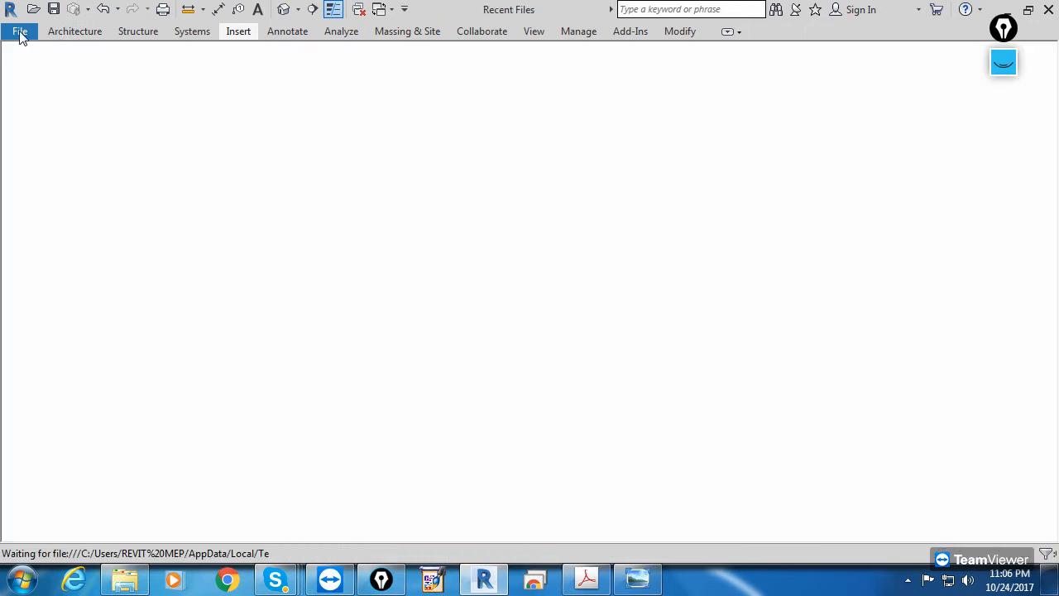
# Step: Create a new project with the template set to <None> and Imperial as the system of measurement
pyautogui.click(22, 33)
pyautogui.moveTo(51, 106)
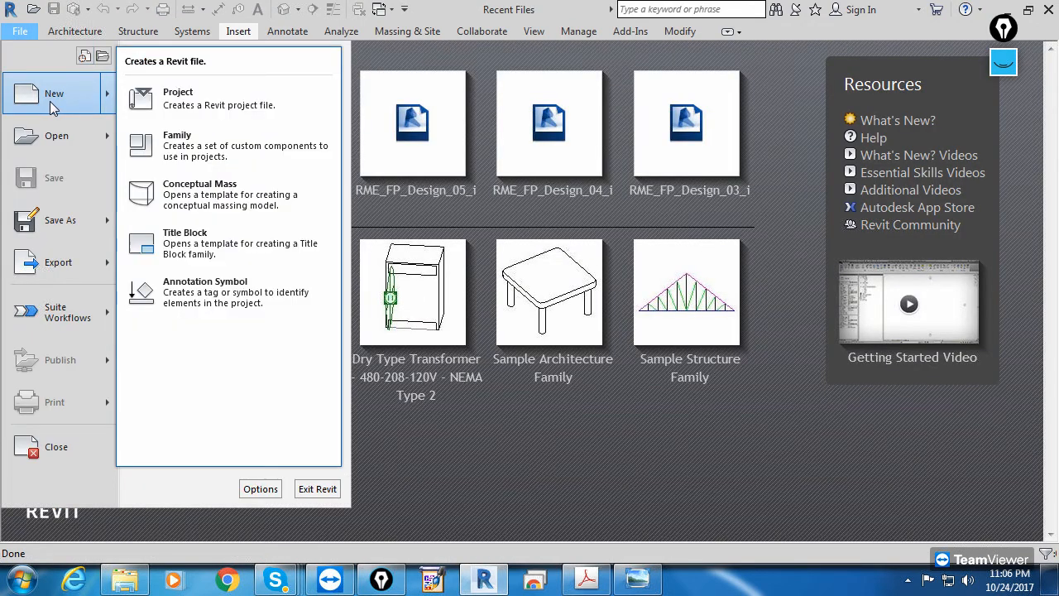
pyautogui.click(149, 96)
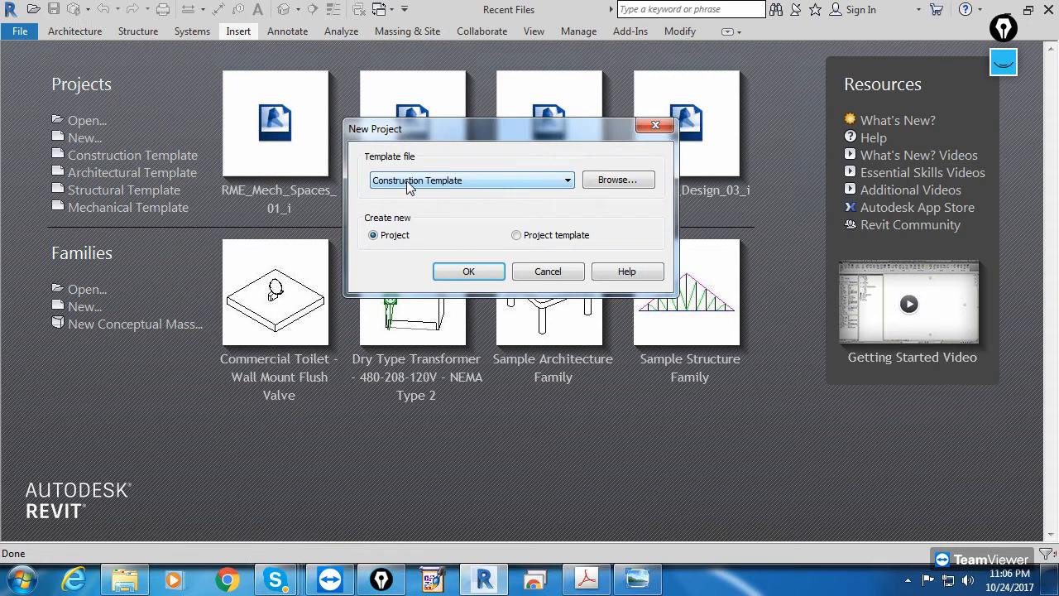
pyautogui.click(408, 187)
pyautogui.click(406, 195)
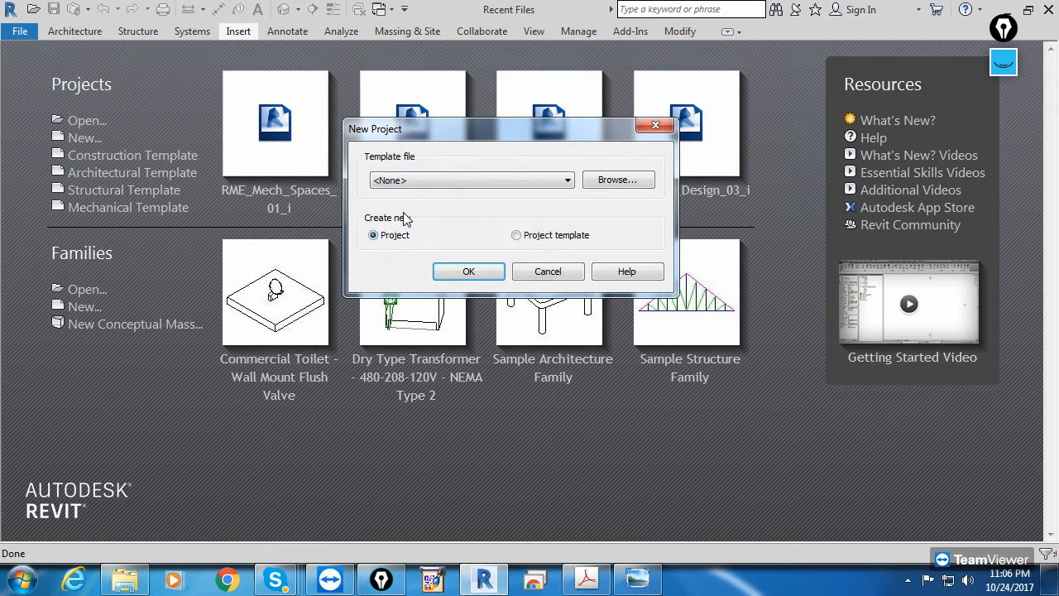
pyautogui.click(447, 274)
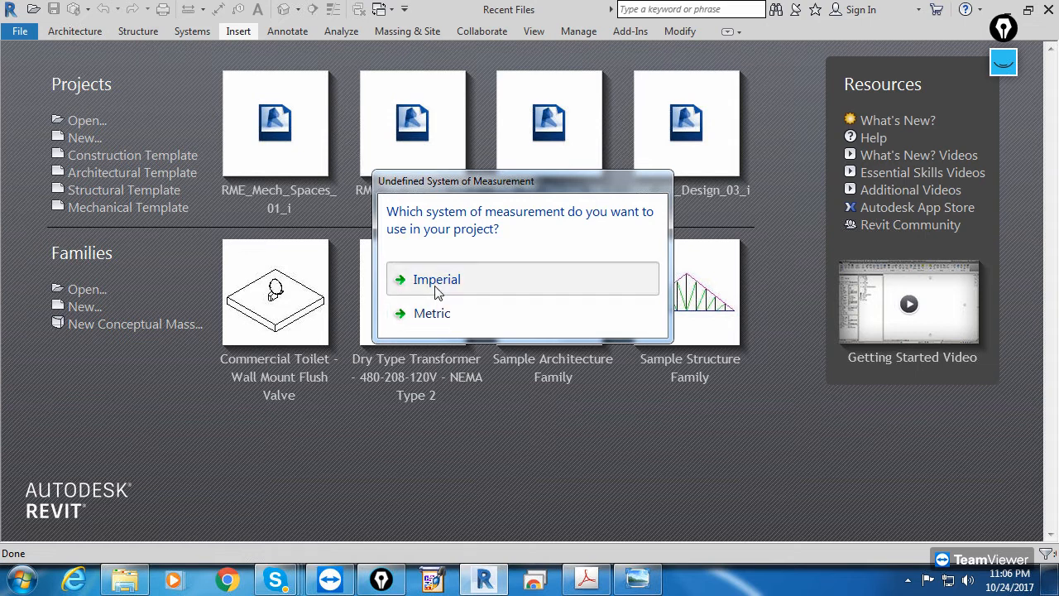
pyautogui.click(435, 282)
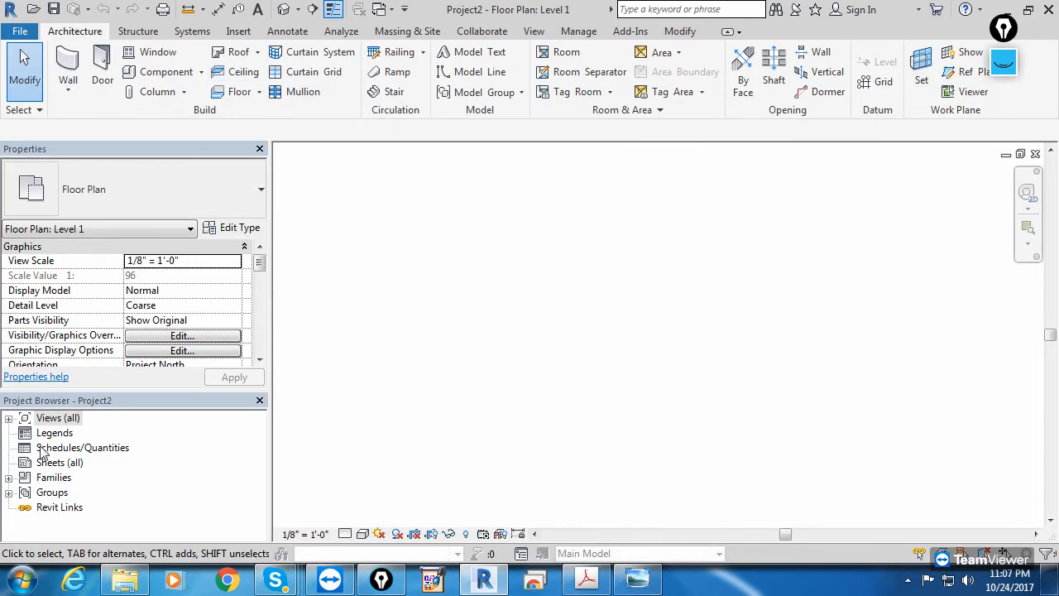
# Step: Review the structural, floor and ceiling plan groups of the template-free project in the Project Browser
pyautogui.click(8, 420)
pyautogui.click(26, 448)
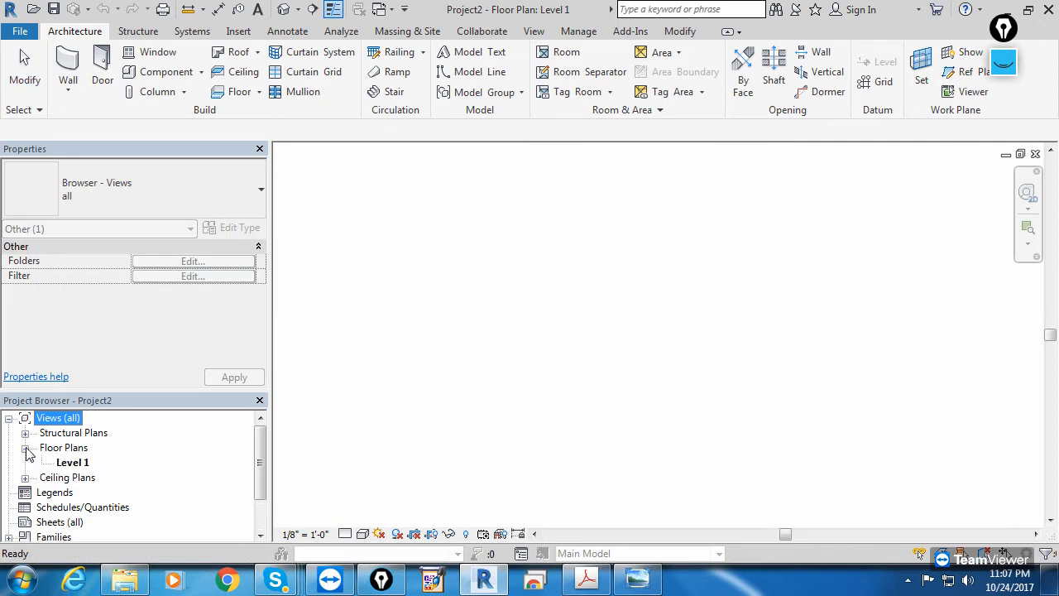
pyautogui.click(26, 433)
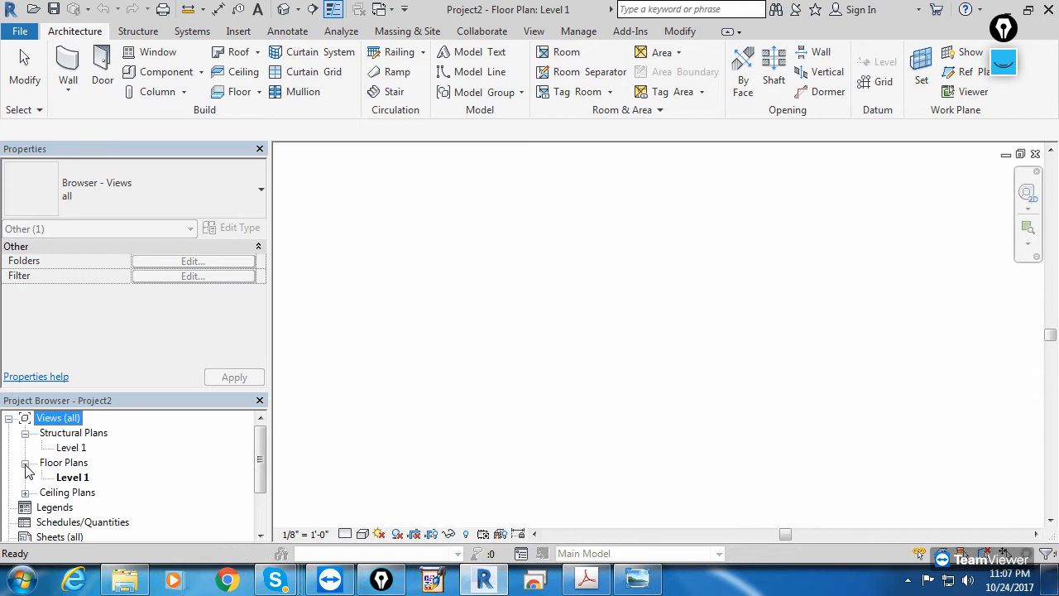
pyautogui.click(26, 462)
pyautogui.click(26, 432)
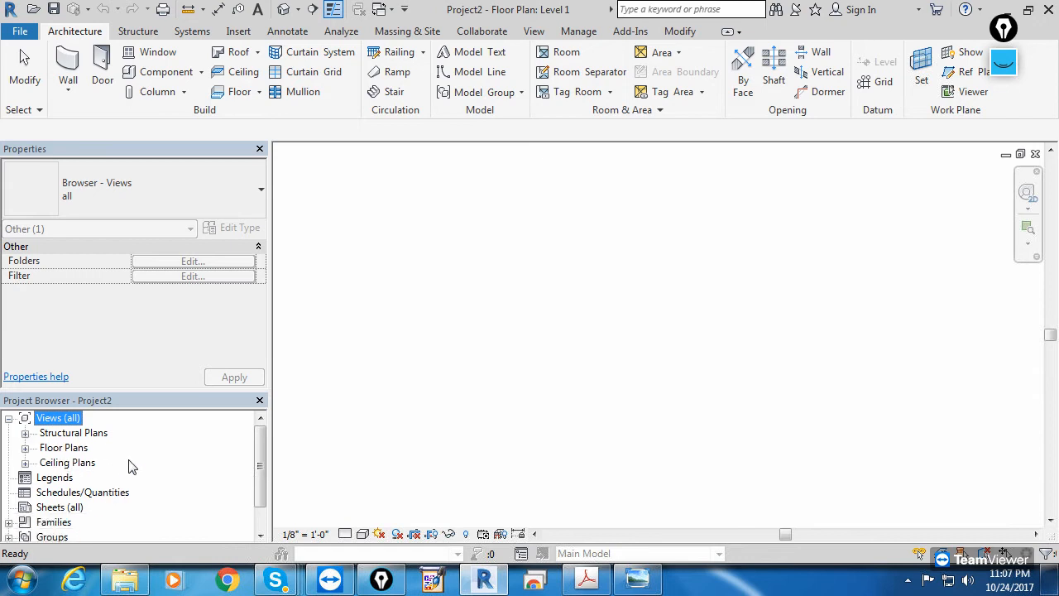
pyautogui.click(398, 404)
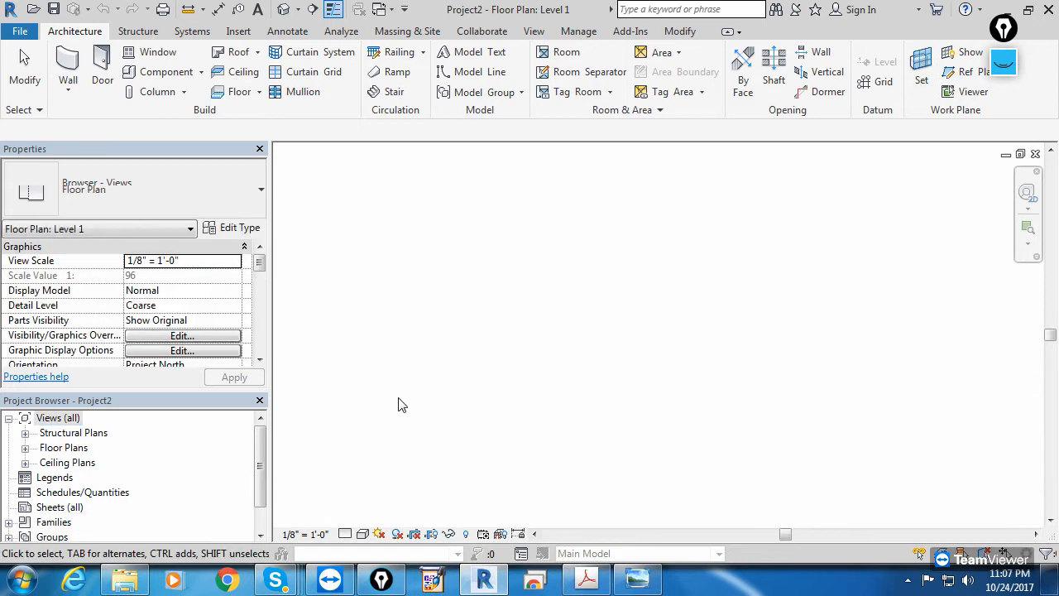
# Step: Link Arch Link Model.rvt from the 1 MECHANICAL folder with Auto - Origin to Origin positioning into the template-free project
pyautogui.click(235, 33)
pyautogui.click(67, 96)
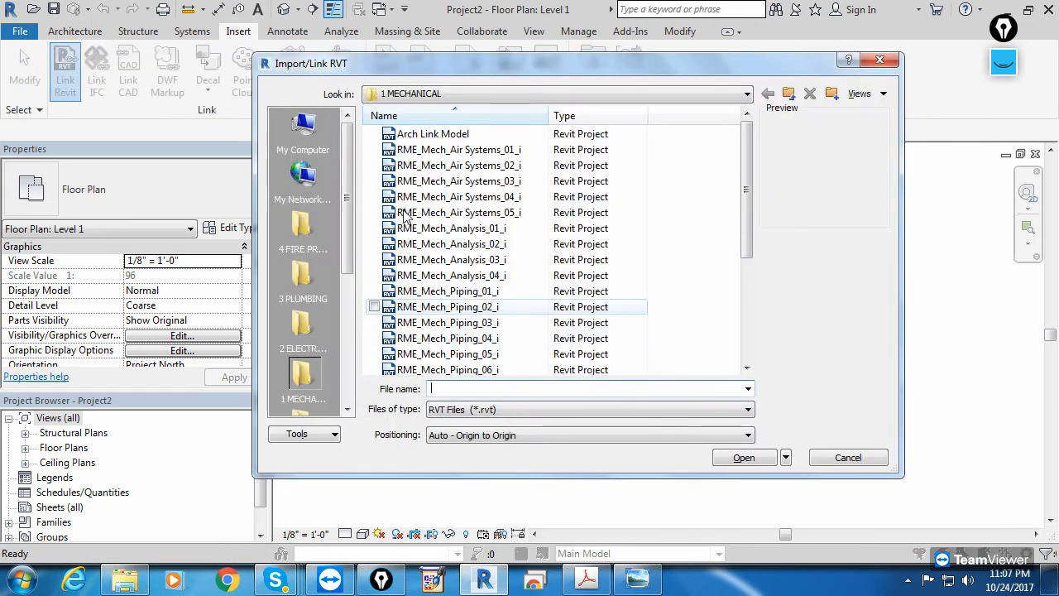
pyautogui.click(432, 134)
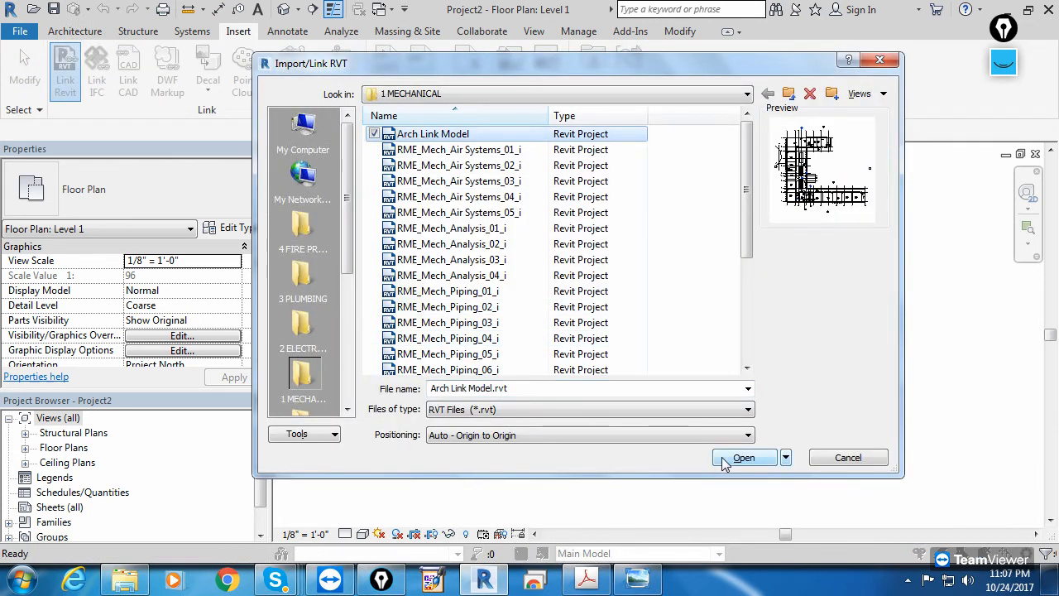
pyautogui.click(724, 459)
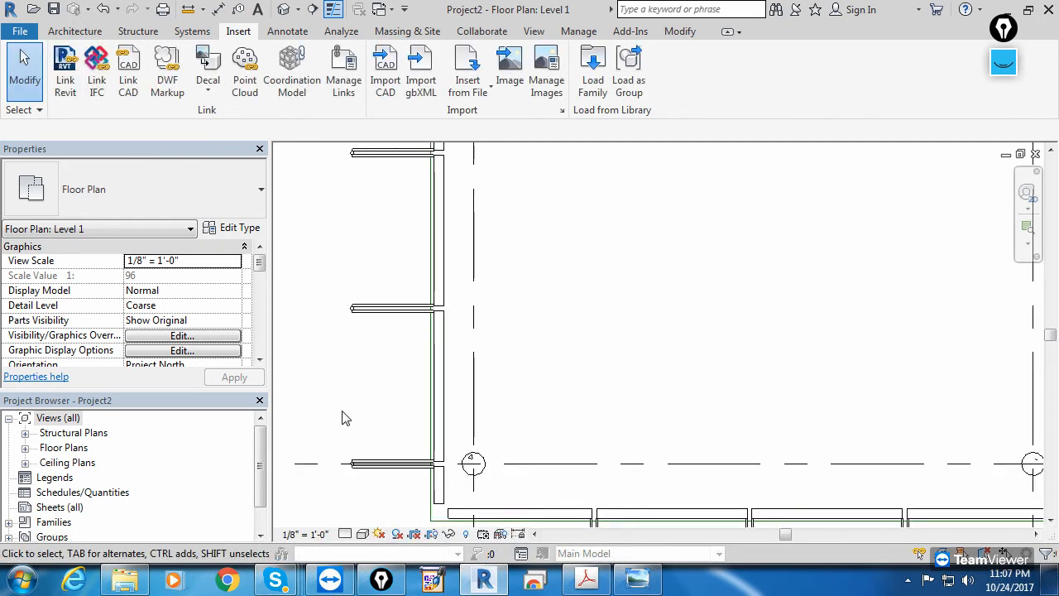
# Step: Examine how the linked site and building display in the Level 1 floor plan and which views the Project Browser offers
pyautogui.scroll(-2, 406, 405)
pyautogui.scroll(-6, 436, 410)
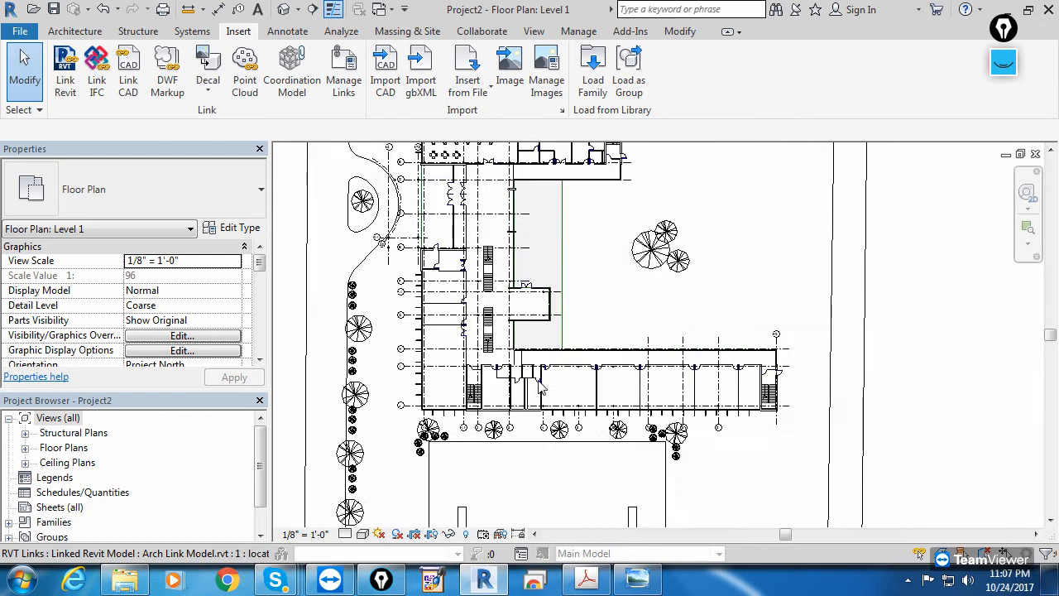
pyautogui.moveTo(546, 382); pyautogui.dragTo(617, 365, button='middle')
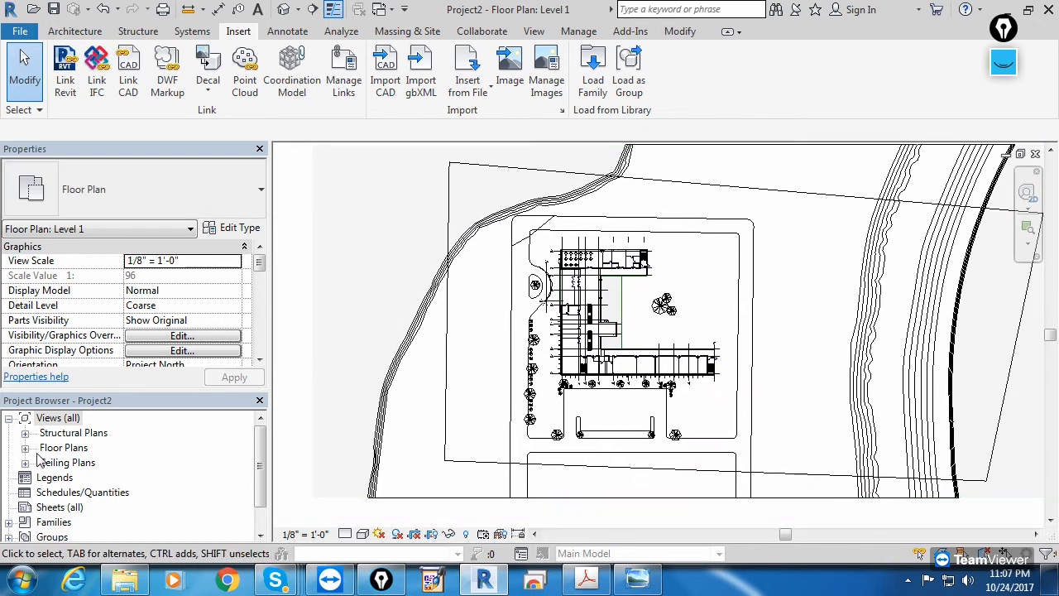
pyautogui.click(82, 492)
pyautogui.scroll(-1, 86, 495)
pyautogui.scroll(1, 83, 491)
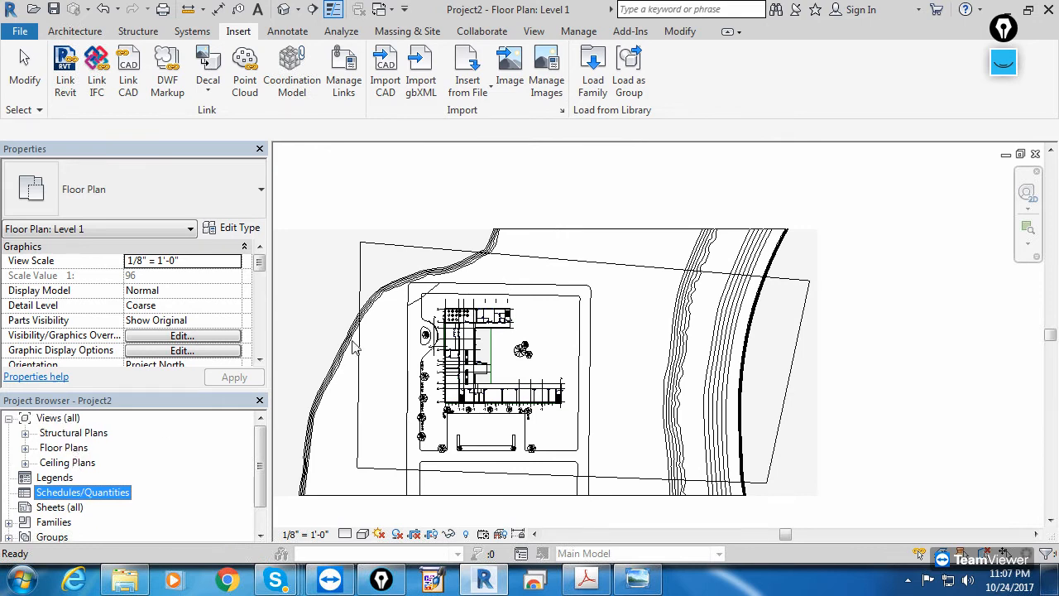
pyautogui.click(336, 295)
pyautogui.scroll(2, 356, 281)
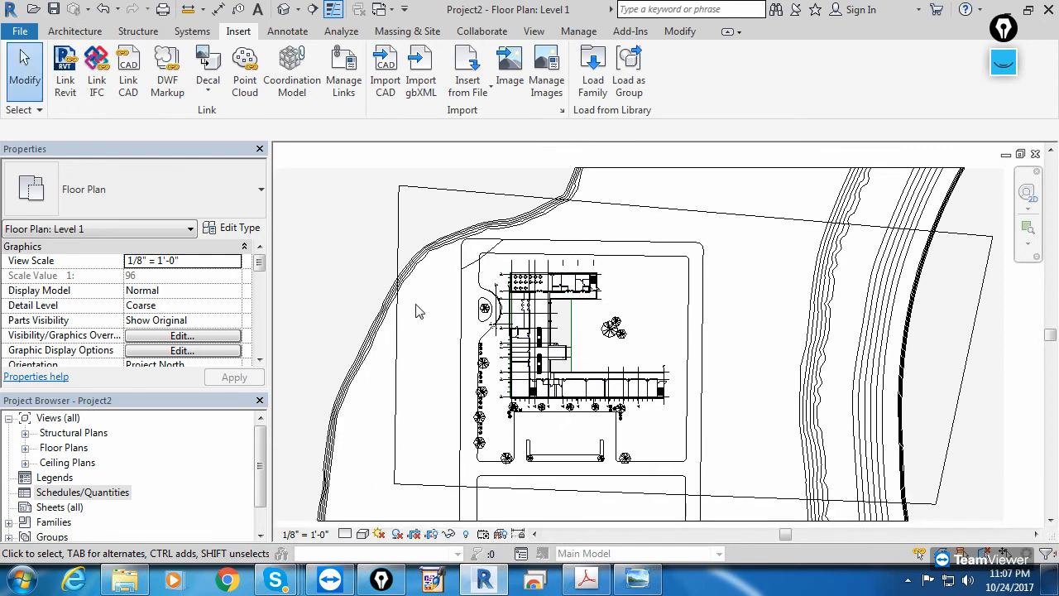
pyautogui.scroll(4, 468, 338)
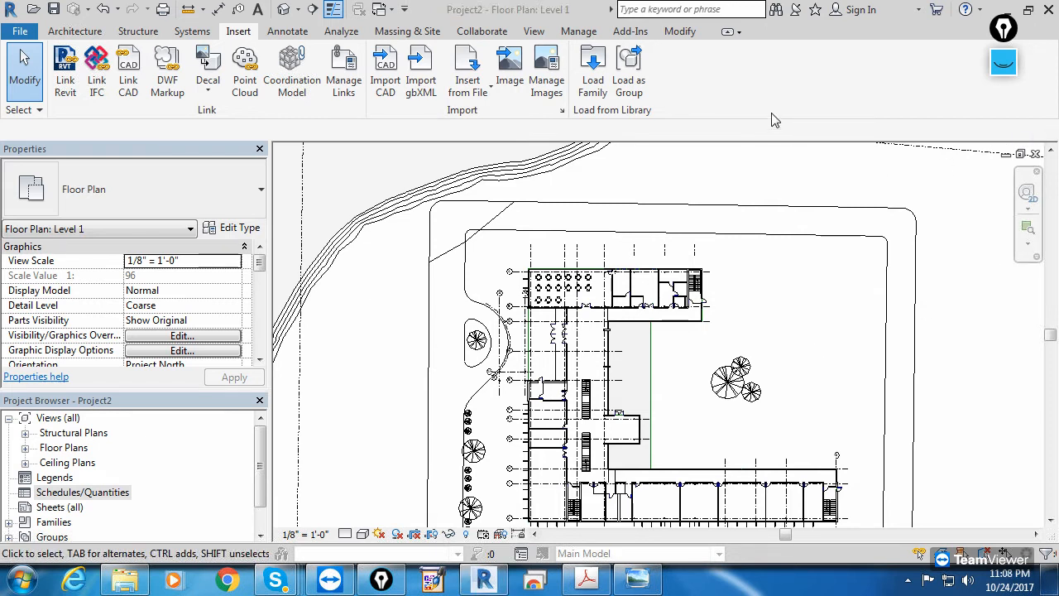
pyautogui.scroll(-3, 361, 362)
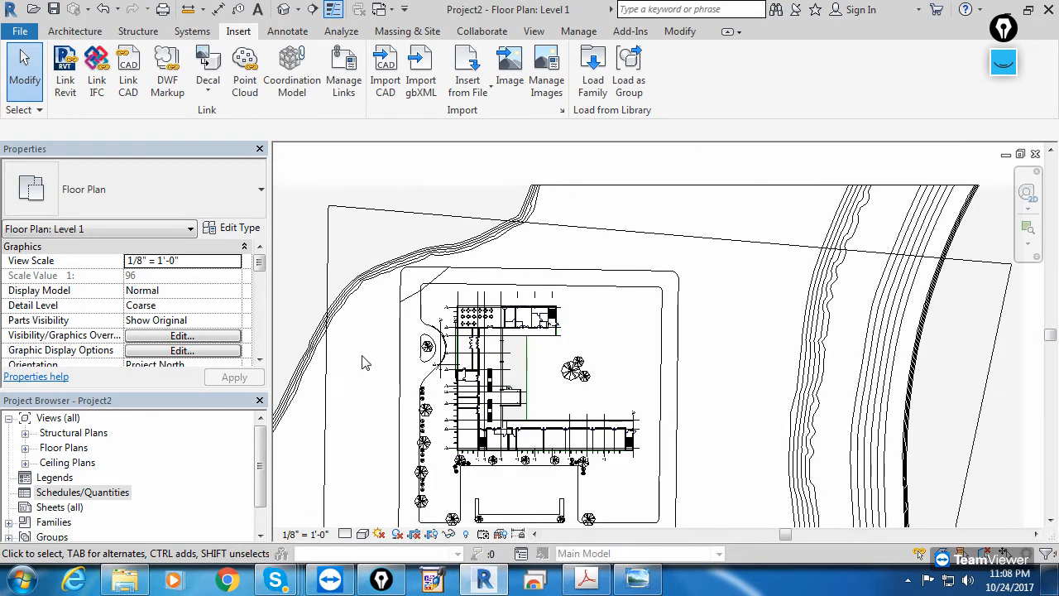
pyautogui.moveTo(362, 362); pyautogui.dragTo(524, 426, button='middle')
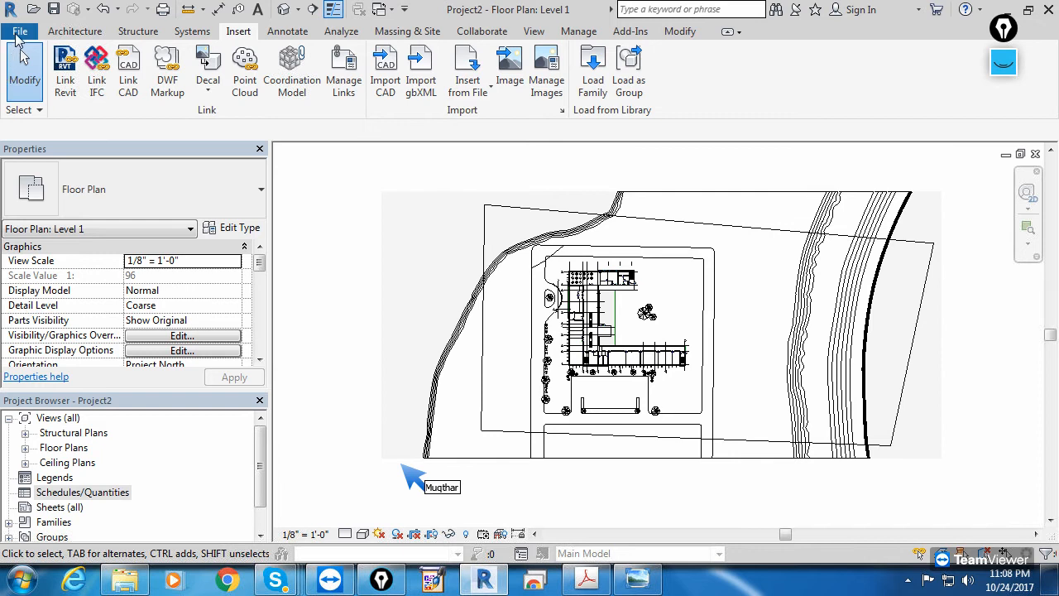
# Step: Close Project2 without saving the changes
pyautogui.click(19, 32)
pyautogui.click(58, 448)
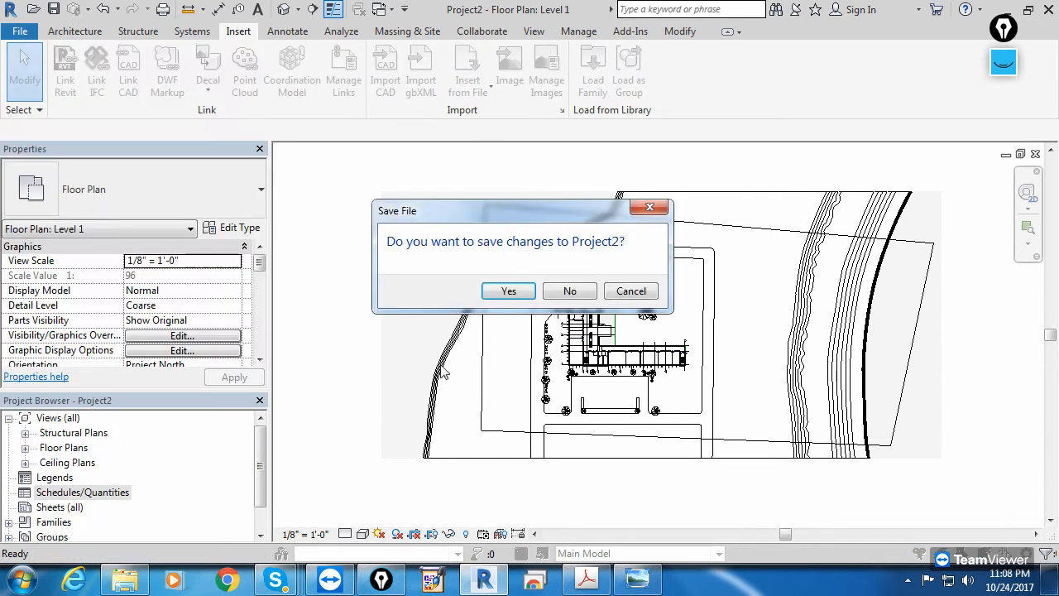
pyautogui.click(569, 291)
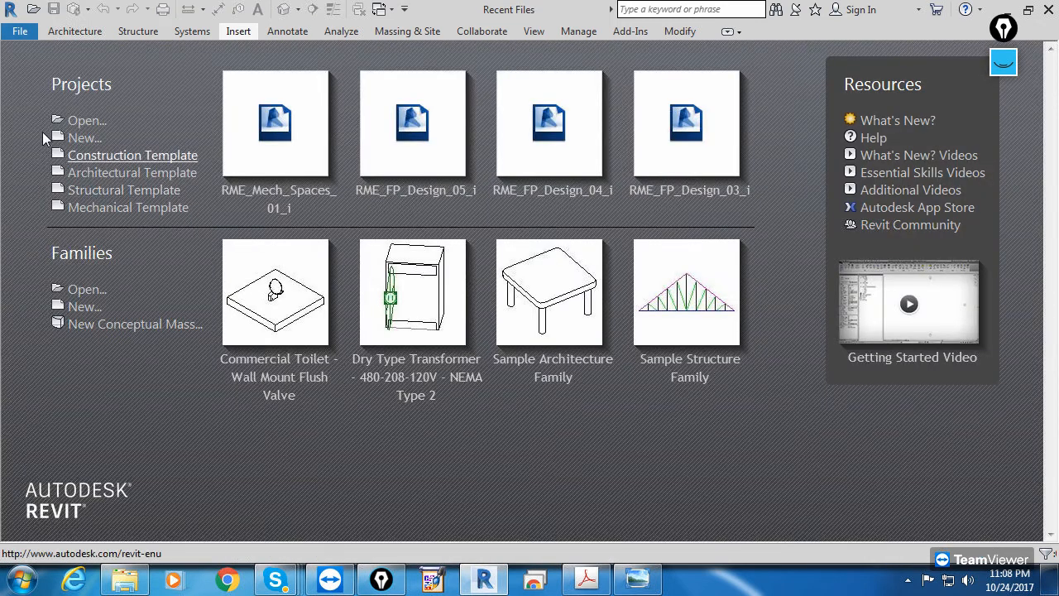
# Step: Create a new project from the Systems-Default.rte template
pyautogui.click(20, 31)
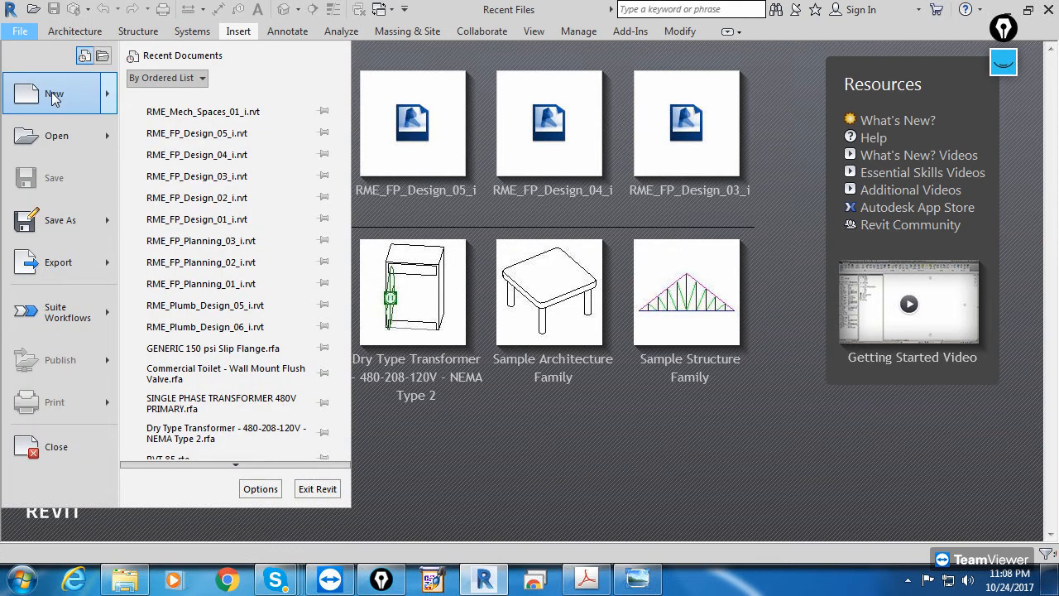
pyautogui.moveTo(58, 94)
pyautogui.click(213, 107)
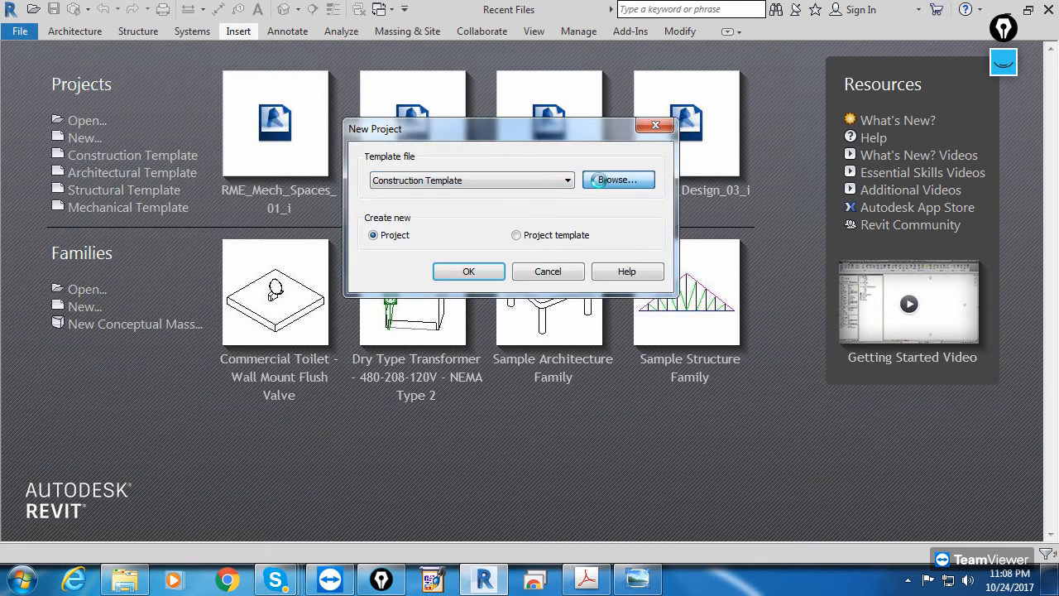
pyautogui.click(615, 177)
pyautogui.doubleClick(356, 307)
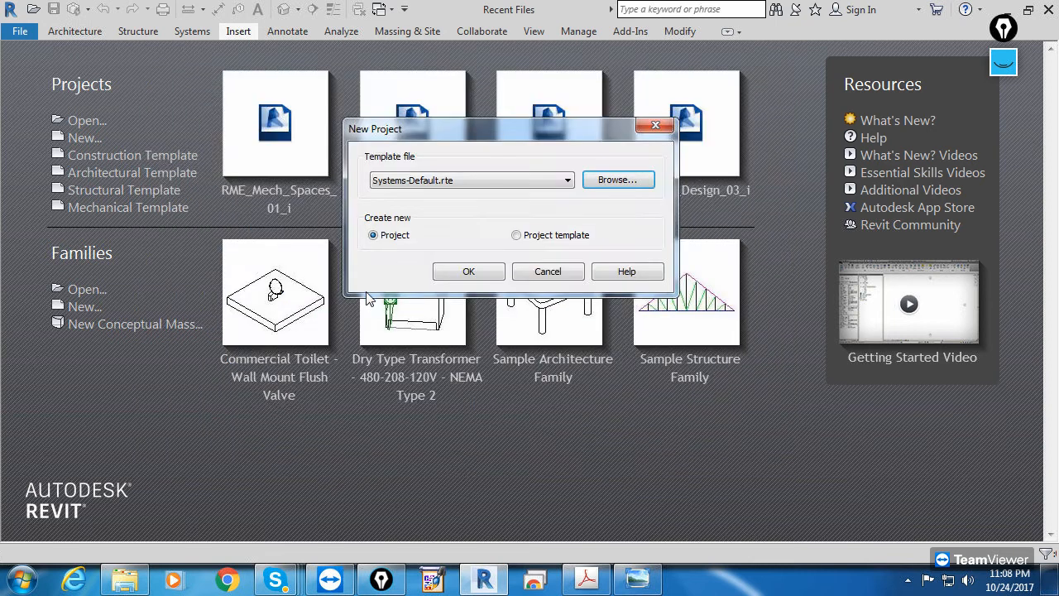
pyautogui.click(466, 275)
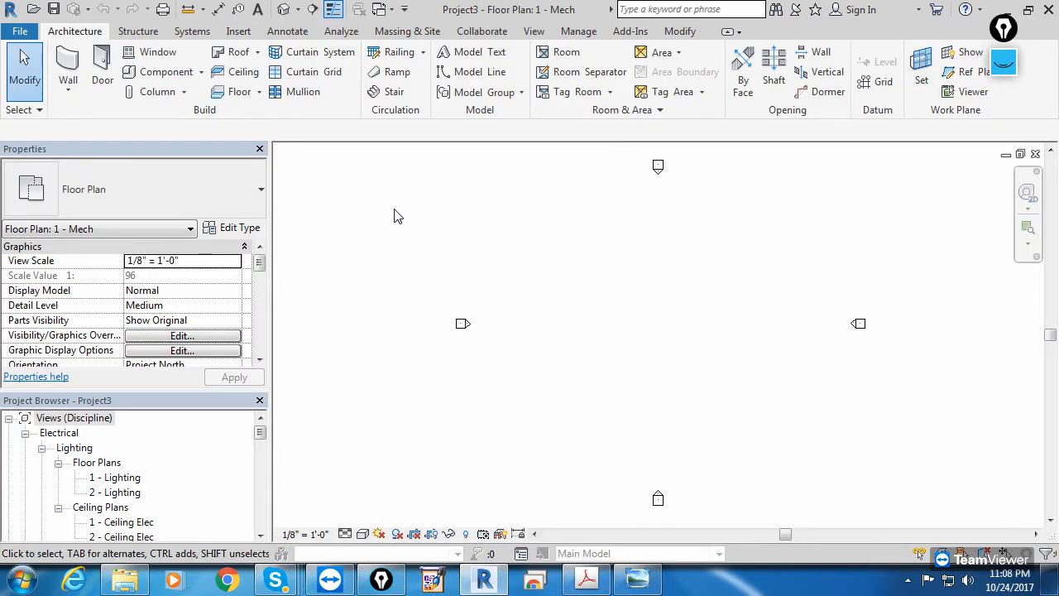
# Step: Link Arch Link Model.rvt from the 1 MECHANICAL folder into the 1 - Mech plan using Auto - Origin to Origin positioning
pyautogui.click(238, 34)
pyautogui.click(66, 76)
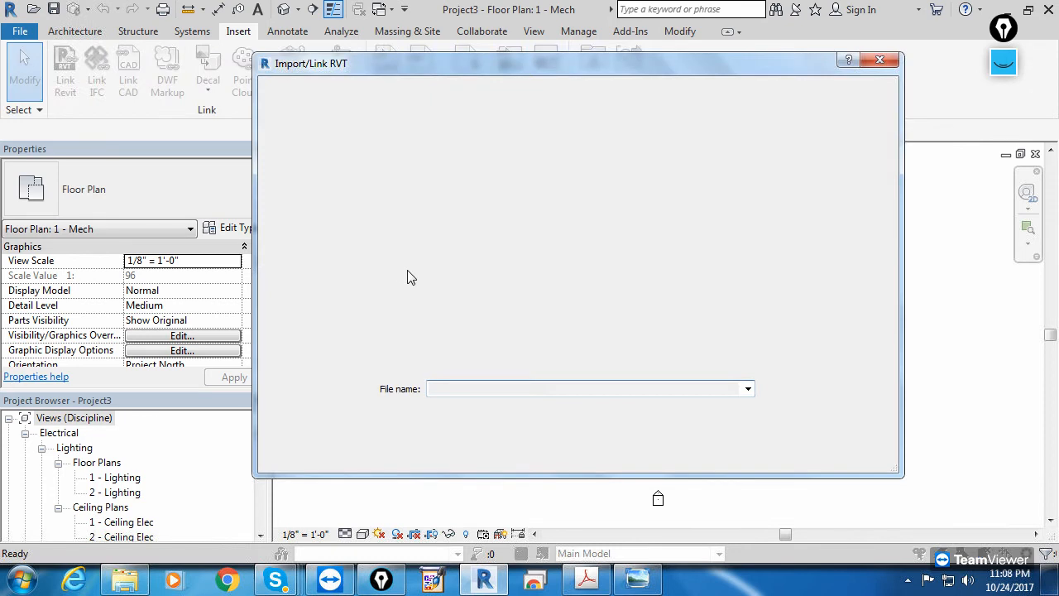
pyautogui.click(308, 379)
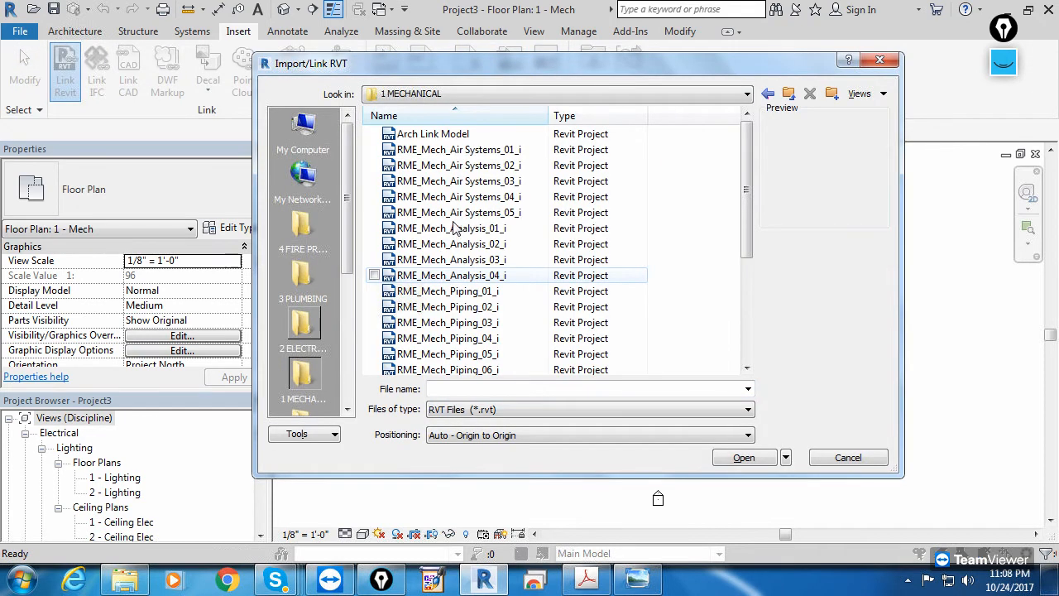
pyautogui.click(430, 135)
pyautogui.click(746, 460)
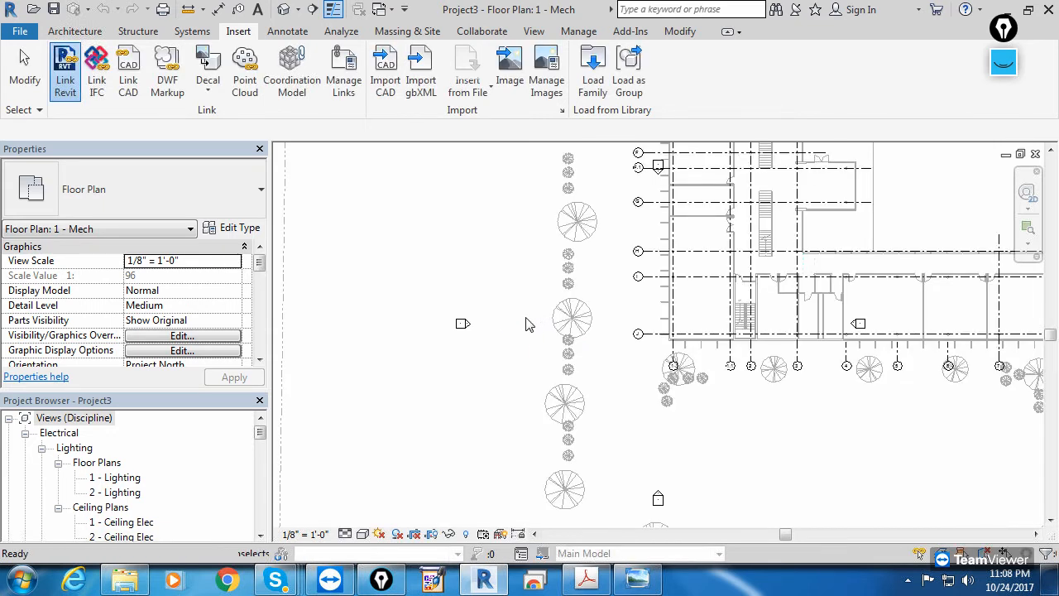
# Step: Move the elevation marker west of the building northward until it sits between grid lines E and F
pyautogui.scroll(-3, 480, 414)
pyautogui.scroll(4, 428, 461)
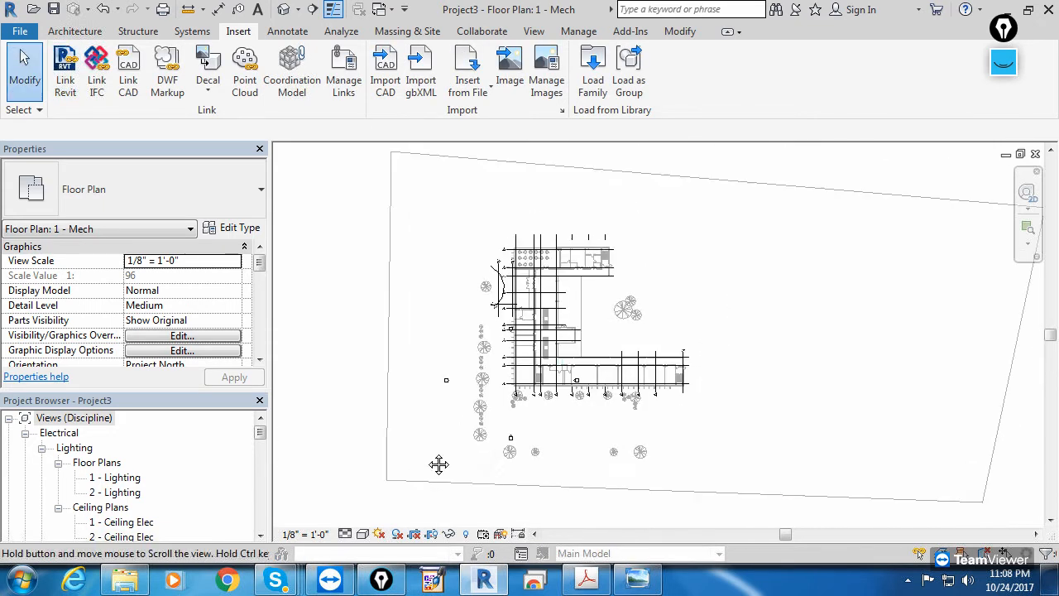
pyautogui.scroll(3, 397, 454)
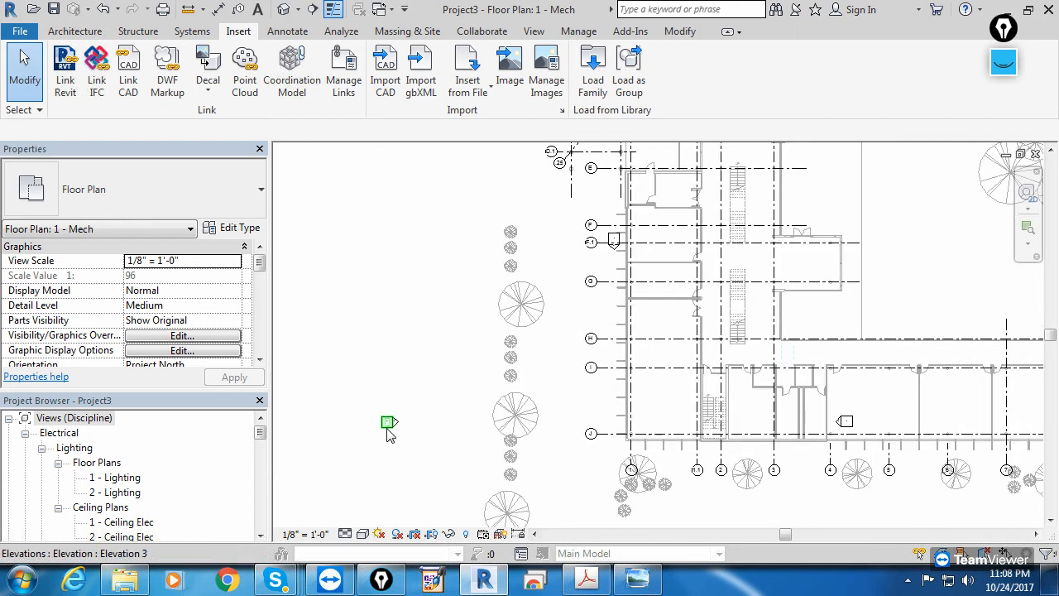
pyautogui.click(387, 420)
pyautogui.moveTo(387, 409)
pyautogui.mouseDown()
pyautogui.moveTo(445, 253)
pyautogui.moveTo(447, 189)
pyautogui.mouseUp()
pyautogui.click(461, 316)
# Step: Move the north elevation marker from inside the building to just above its north wing
pyautogui.scroll(-1, 433, 456)
pyautogui.scroll(4, 504, 387)
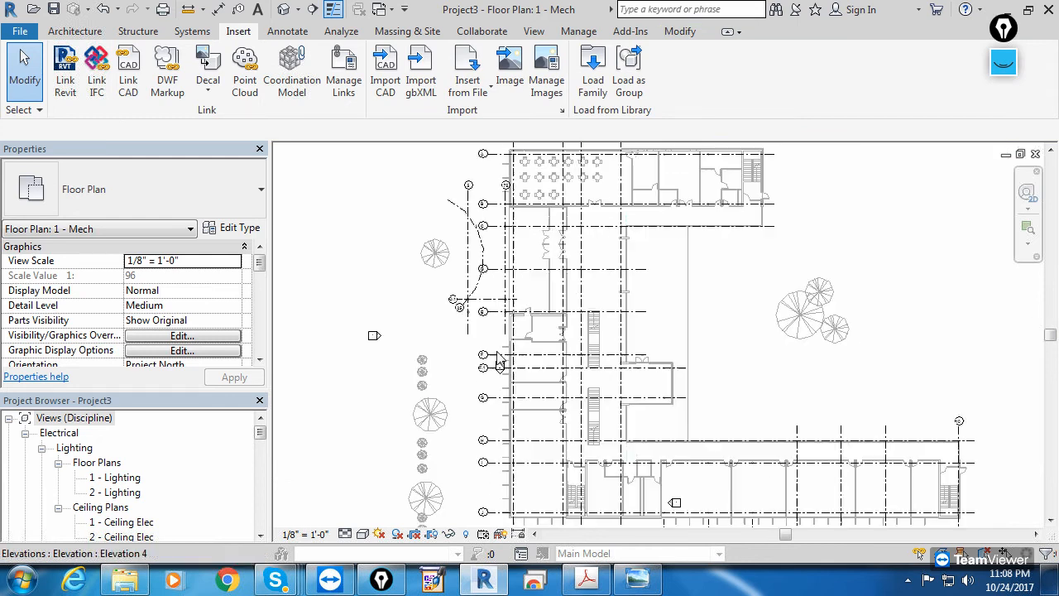
pyautogui.moveTo(505, 386); pyautogui.dragTo(506, 345)
pyautogui.scroll(-2, 561, 277)
pyautogui.moveTo(561, 277); pyautogui.dragTo(599, 170)
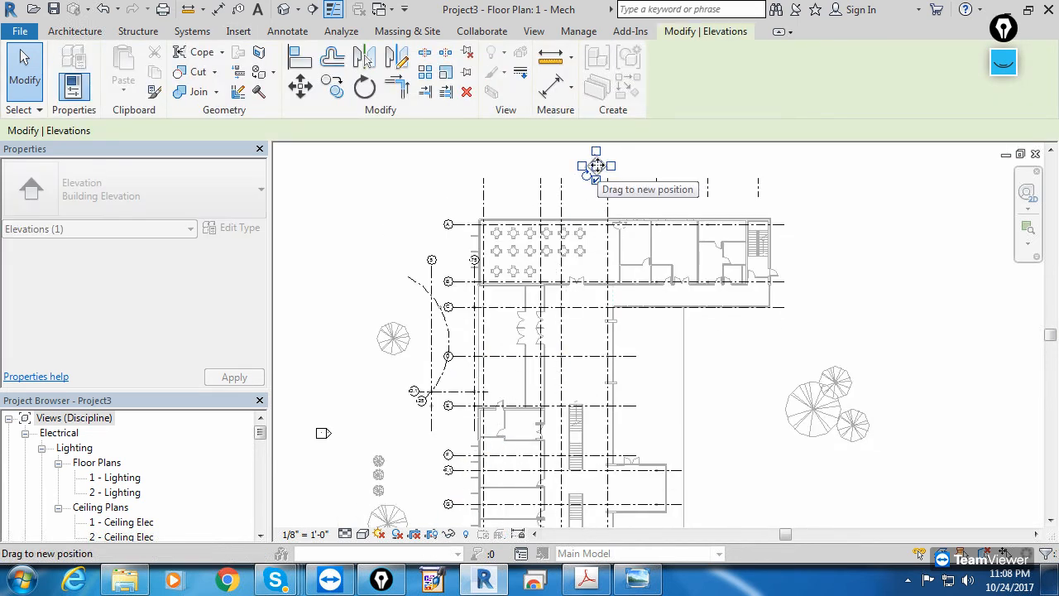
# Step: Move the east elevation marker from inside the south wing to the open area east of the building
pyautogui.click(745, 340)
pyautogui.scroll(-1, 712, 407)
pyautogui.moveTo(711, 408); pyautogui.dragTo(610, 260, button='middle')
pyautogui.scroll(3, 530, 348)
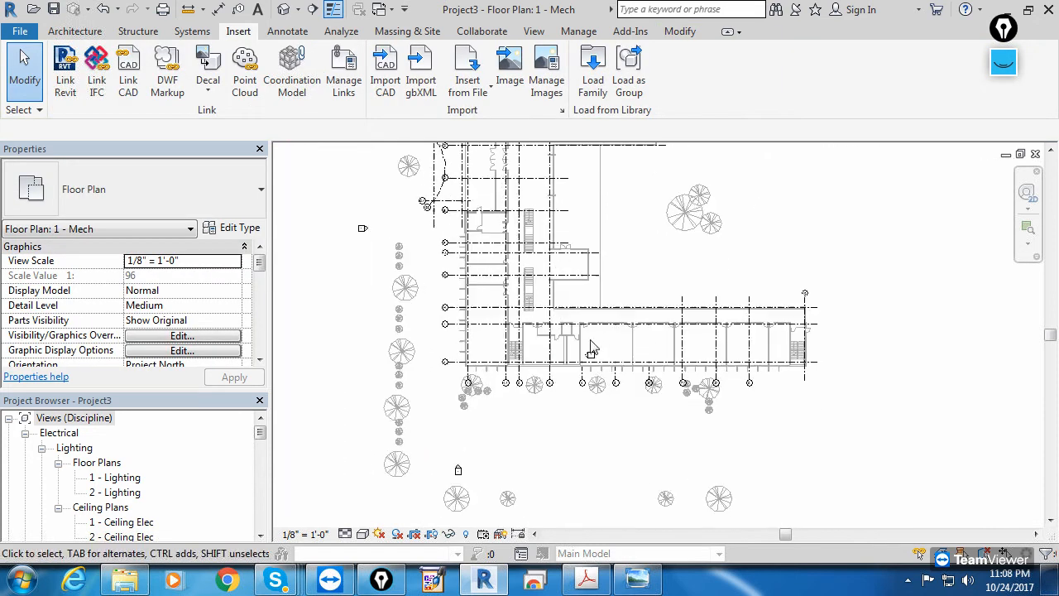
pyautogui.click(591, 369)
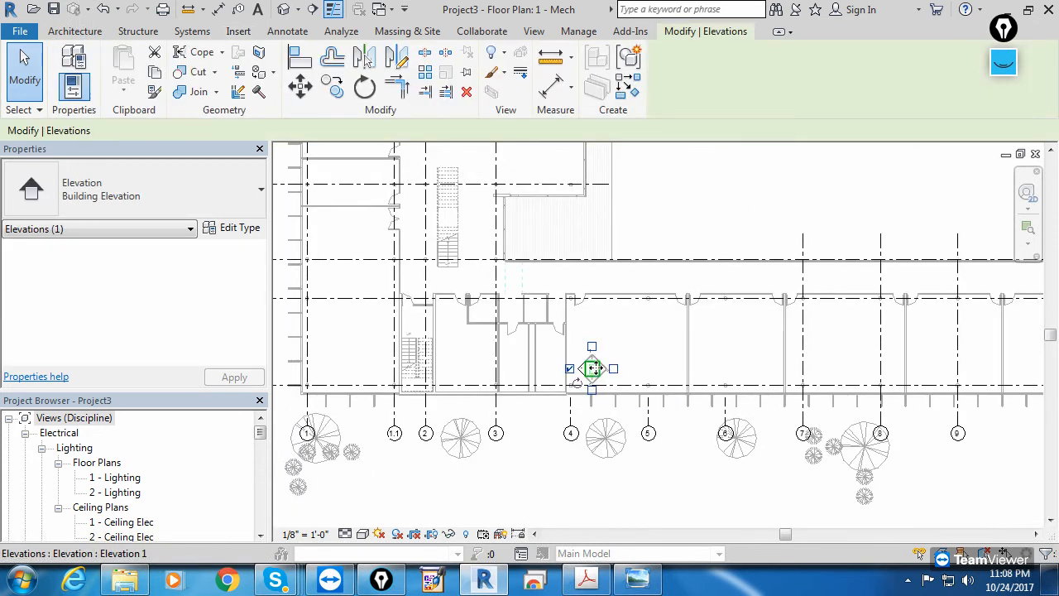
pyautogui.scroll(-2, 591, 367)
pyautogui.moveTo(591, 366); pyautogui.dragTo(840, 238)
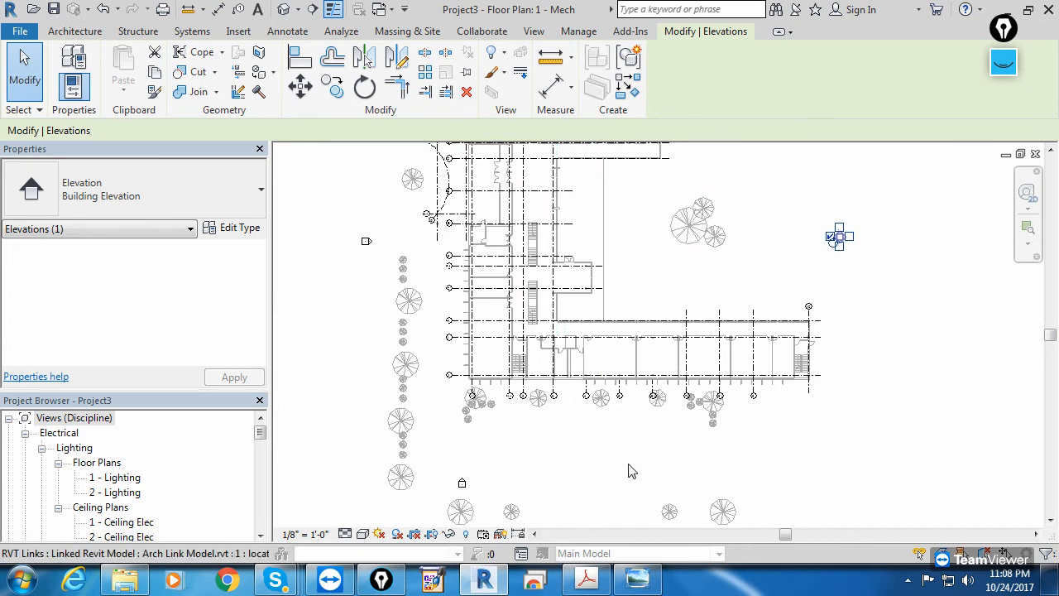
pyautogui.press('Escape')
# Step: Move the south elevation marker eastward so it sits below the south wing, roughly in line with grid line 6
pyautogui.scroll(2, 463, 496)
pyautogui.click(468, 490)
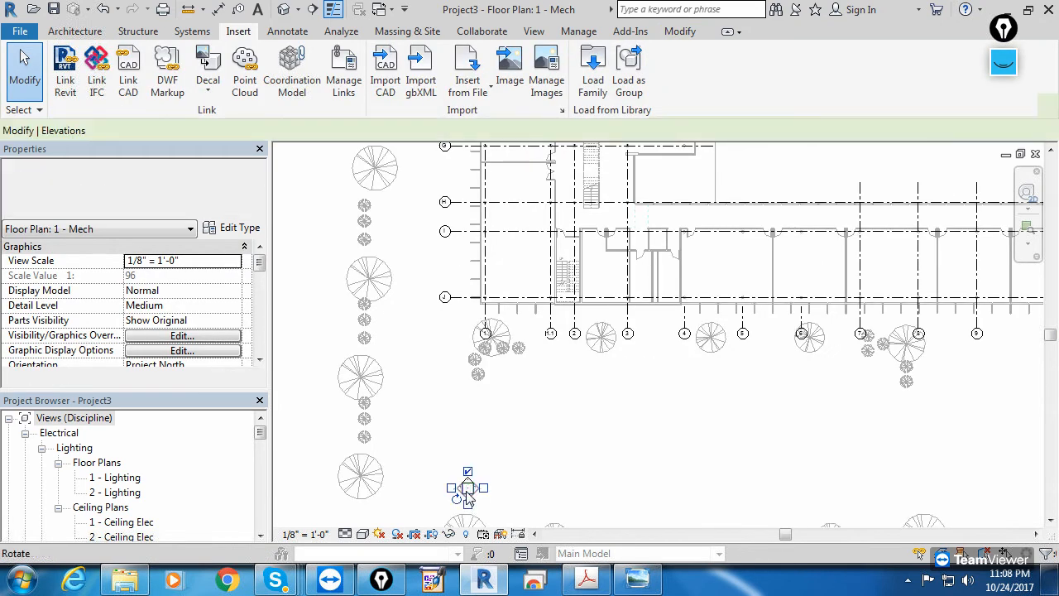
pyautogui.moveTo(467, 489); pyautogui.dragTo(795, 445)
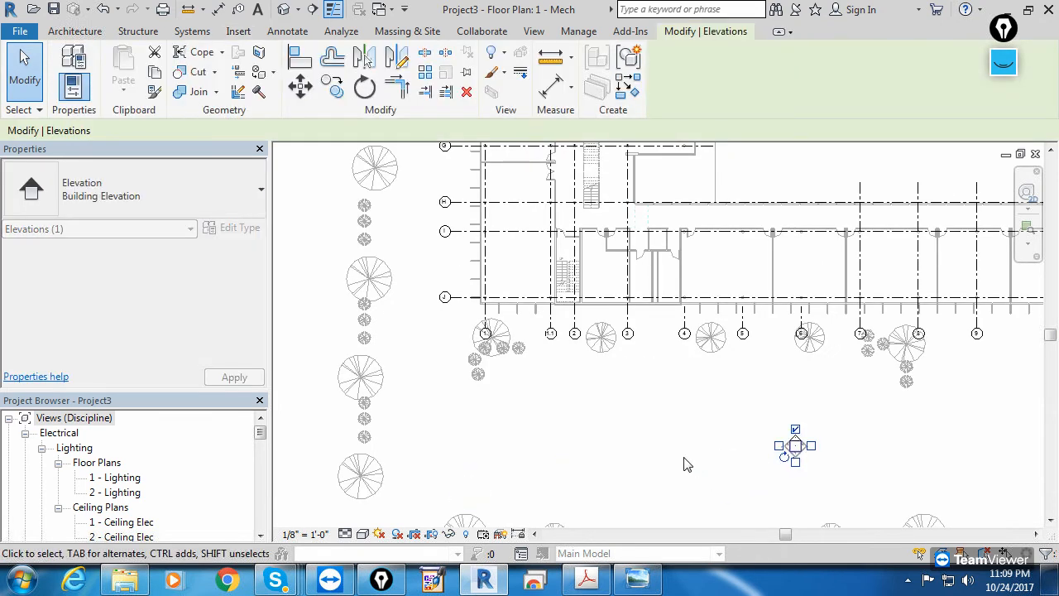
pyautogui.press('Escape')
pyautogui.scroll(-3, 592, 399)
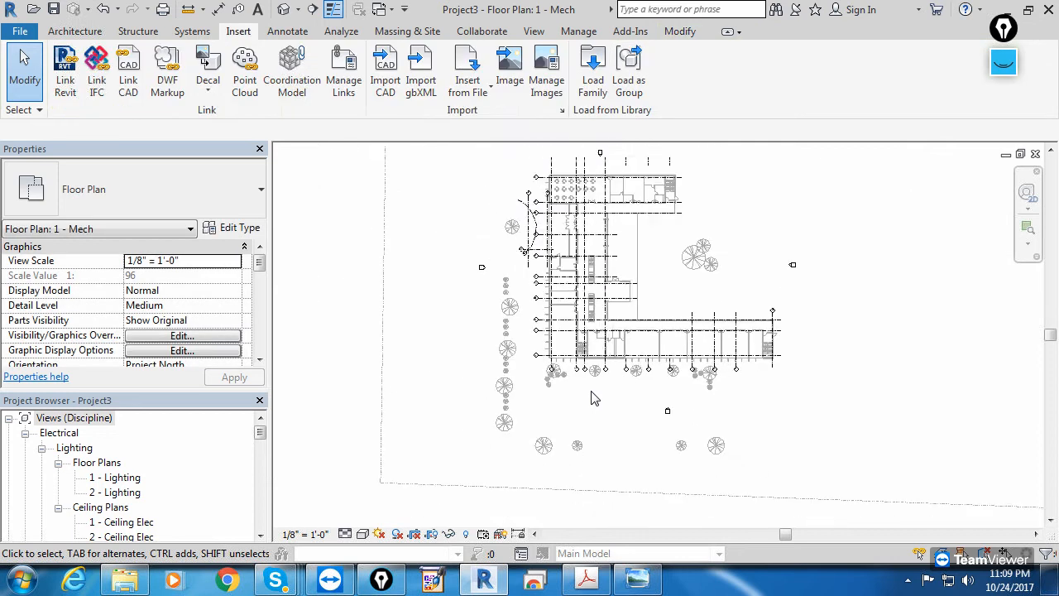
# Step: Open the North - Elec building elevation view
pyautogui.click(260, 434)
pyautogui.click(124, 478)
pyautogui.click(129, 493)
pyautogui.scroll(-1, 130, 496)
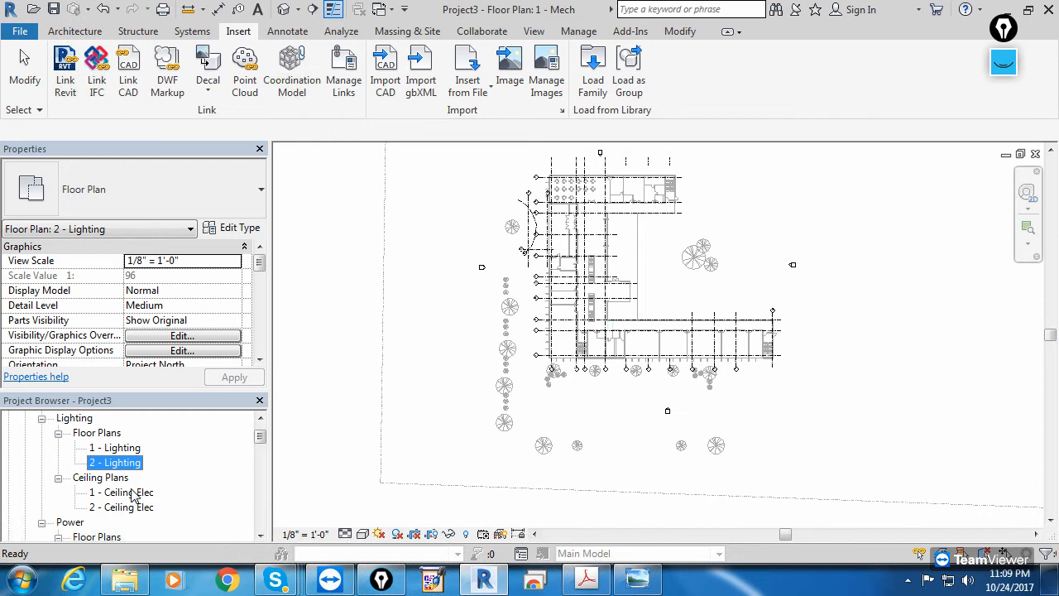
pyautogui.scroll(-1, 132, 494)
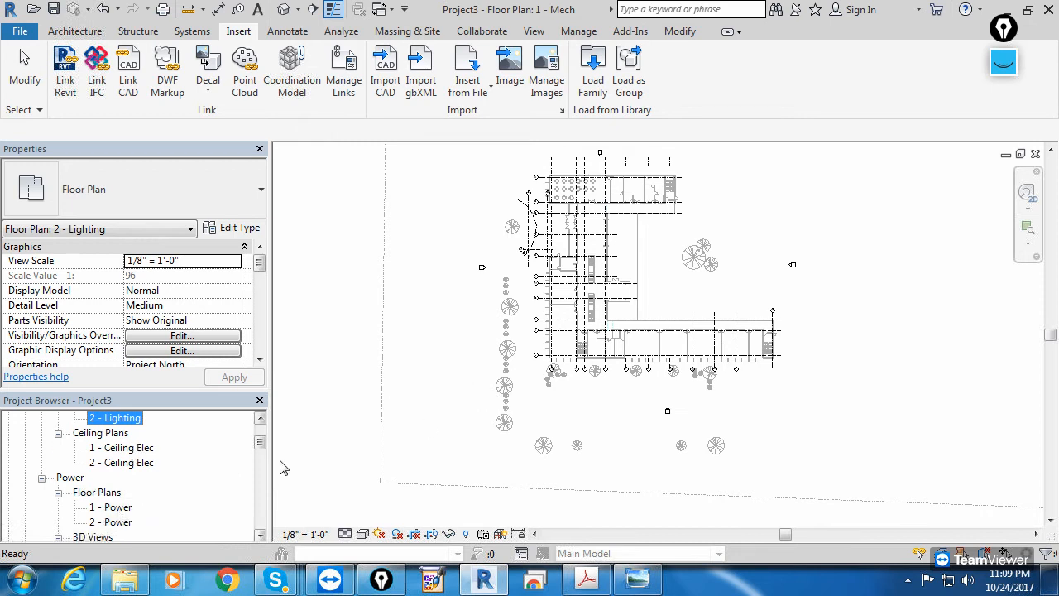
pyautogui.moveTo(263, 451); pyautogui.dragTo(262, 457)
pyautogui.click(115, 478)
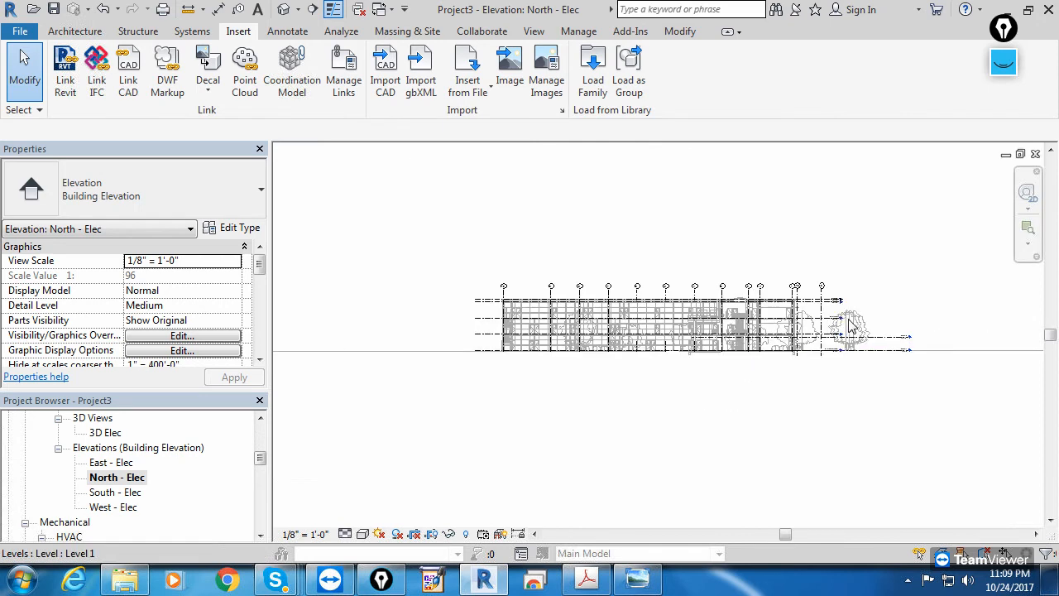
# Step: Compare the linked model's floor, roof and parapet levels with the project's Level 1 and Level 2
pyautogui.scroll(4, 650, 435)
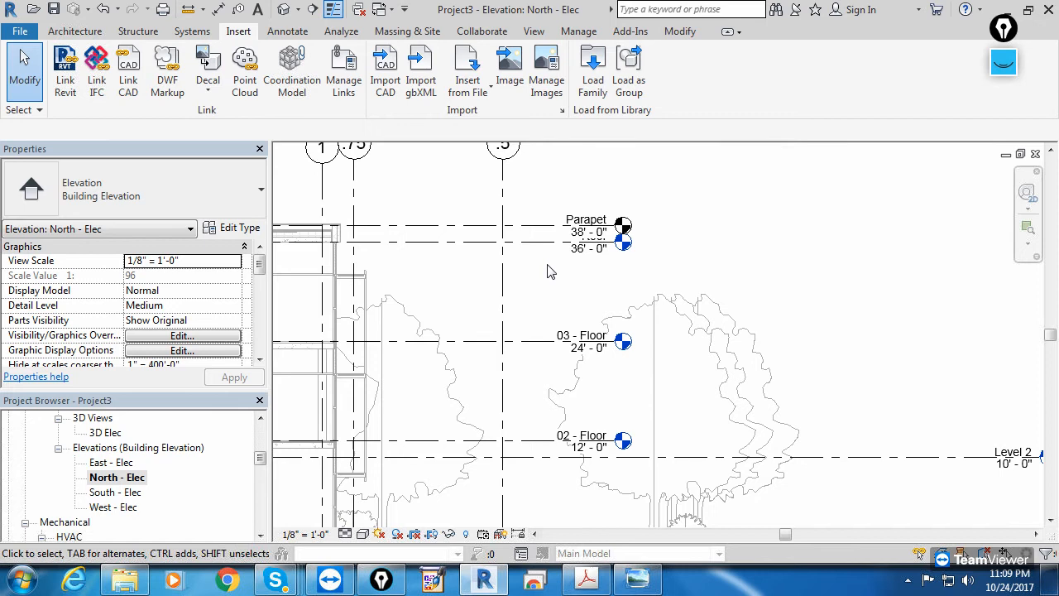
pyautogui.scroll(-1, 546, 271)
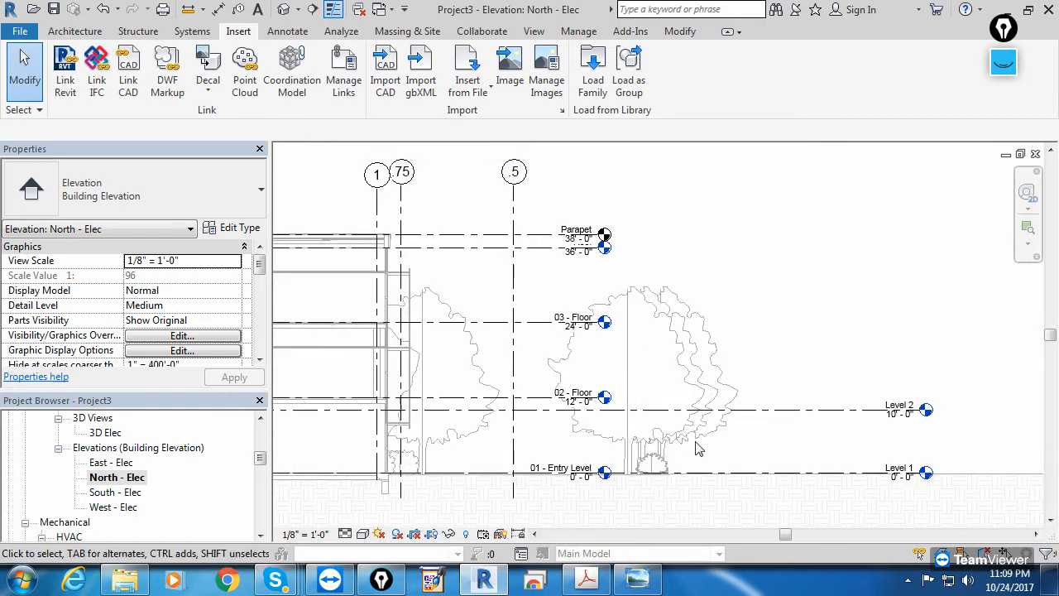
pyautogui.scroll(2, 261, 448)
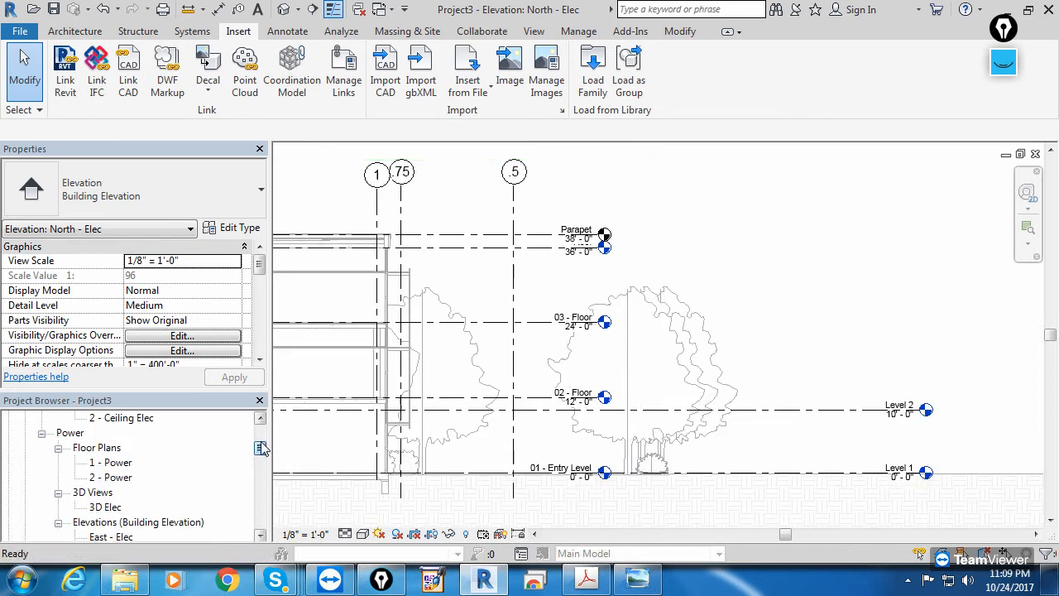
pyautogui.scroll(1, 261, 447)
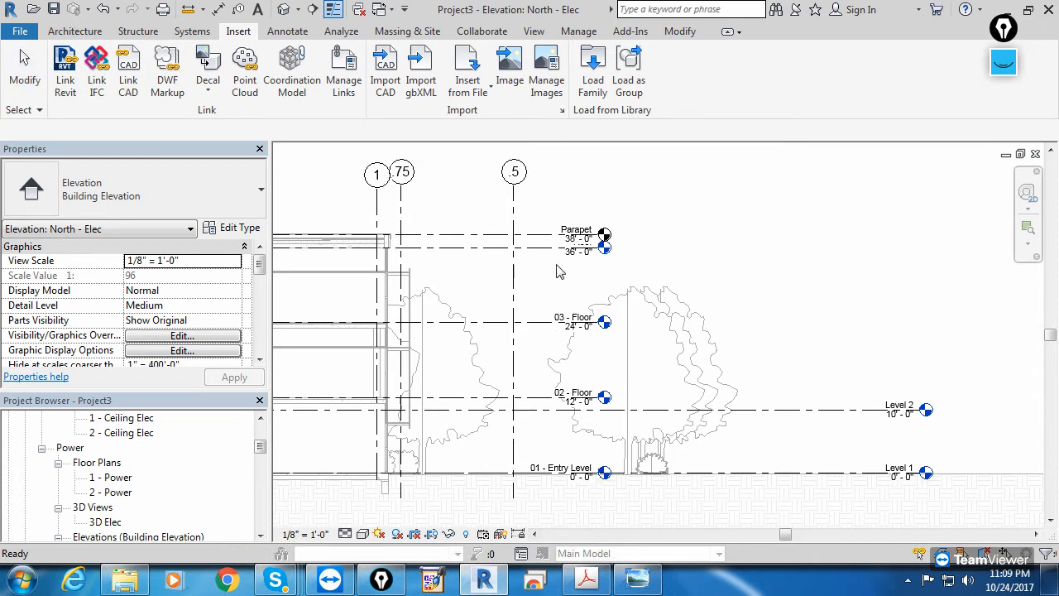
pyautogui.click(755, 253)
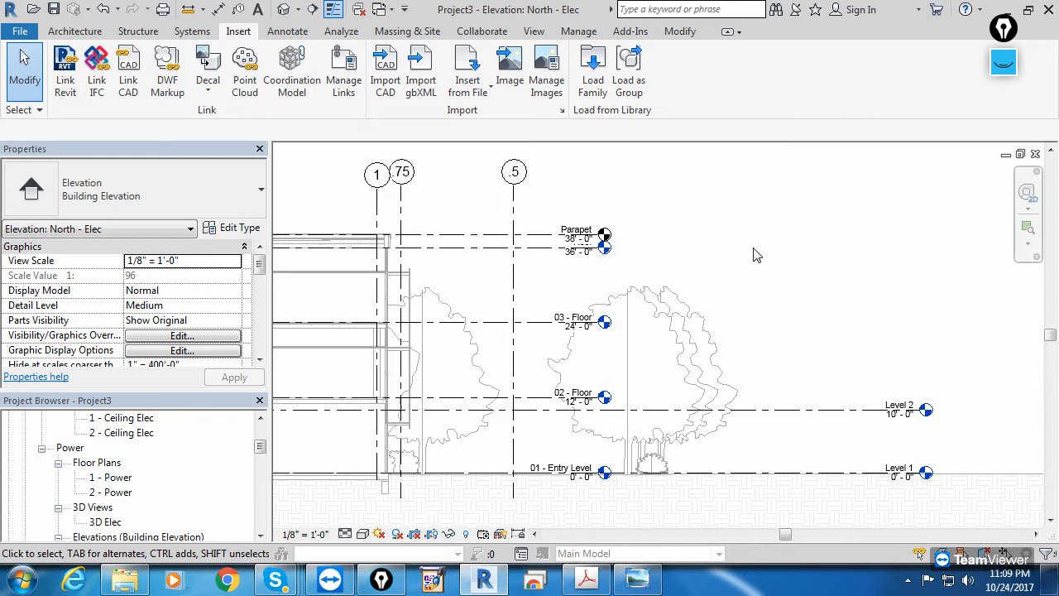
pyautogui.scroll(5, 261, 447)
pyautogui.click(262, 444)
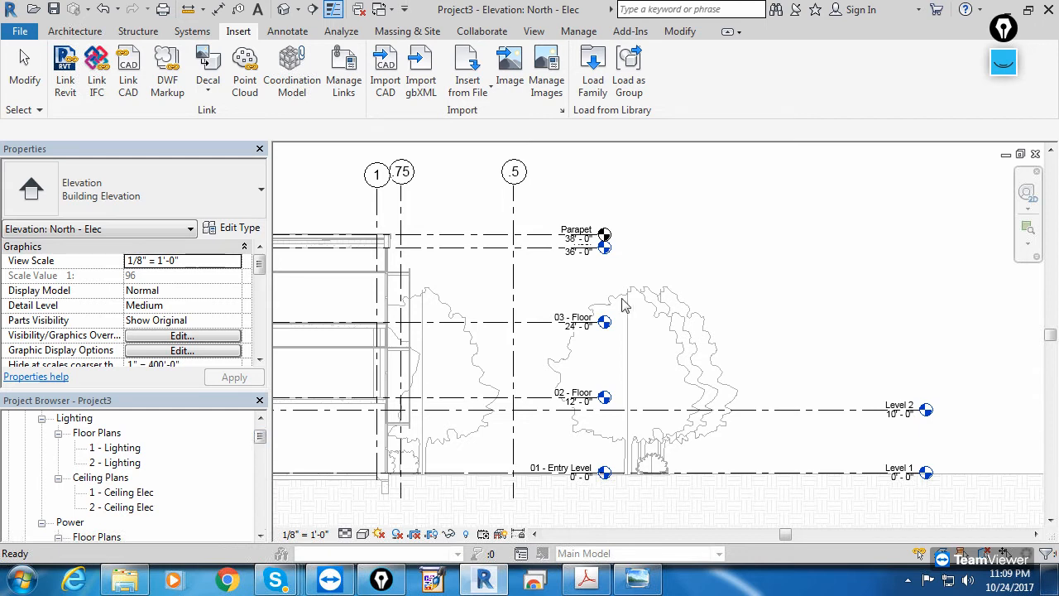
pyautogui.moveTo(743, 351); pyautogui.dragTo(627, 328, button='middle')
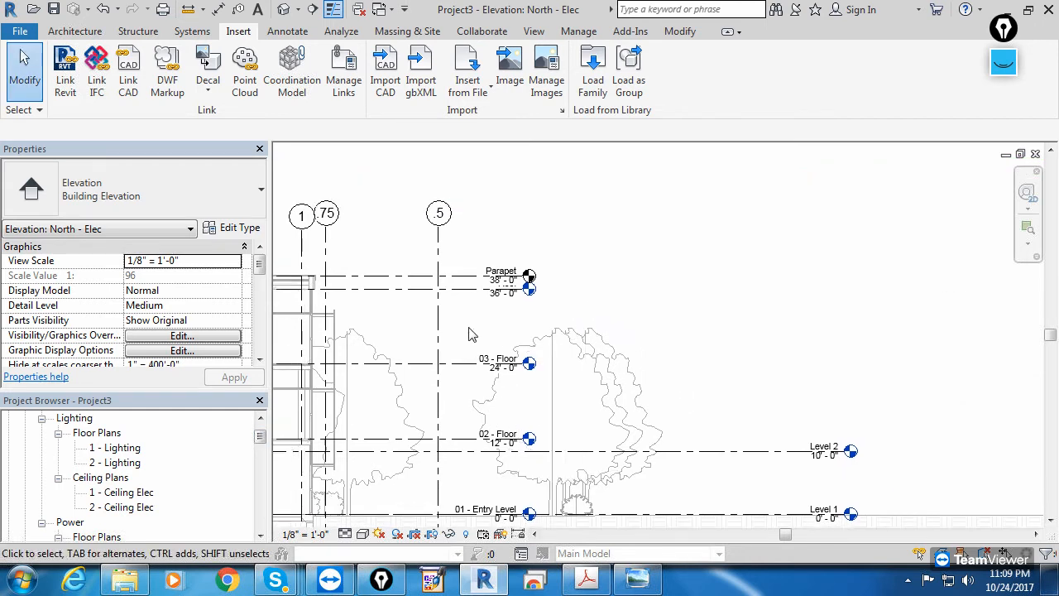
pyautogui.scroll(2, 484, 324)
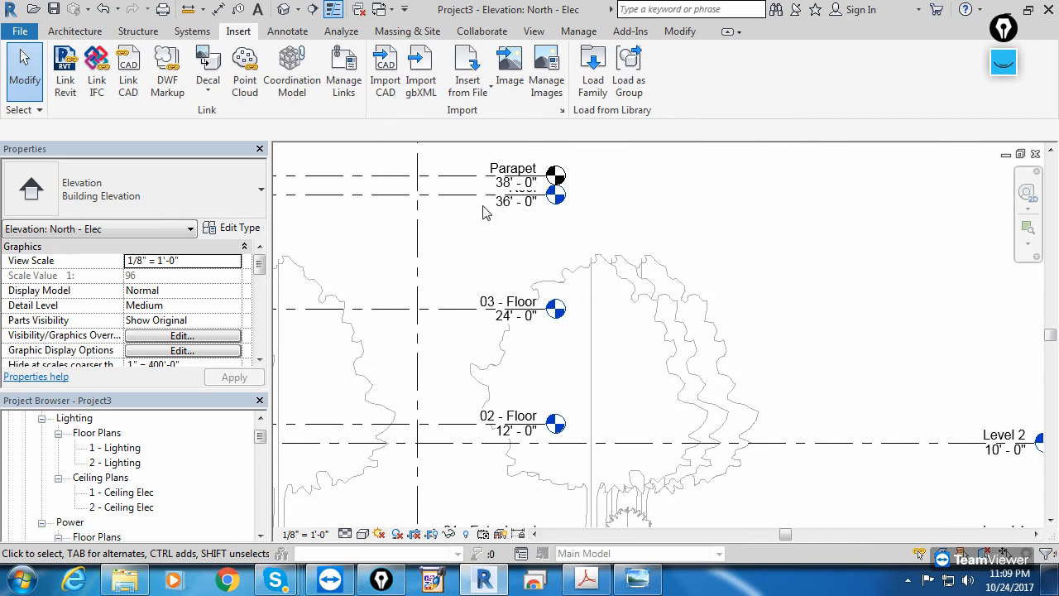
pyautogui.scroll(-3, 475, 253)
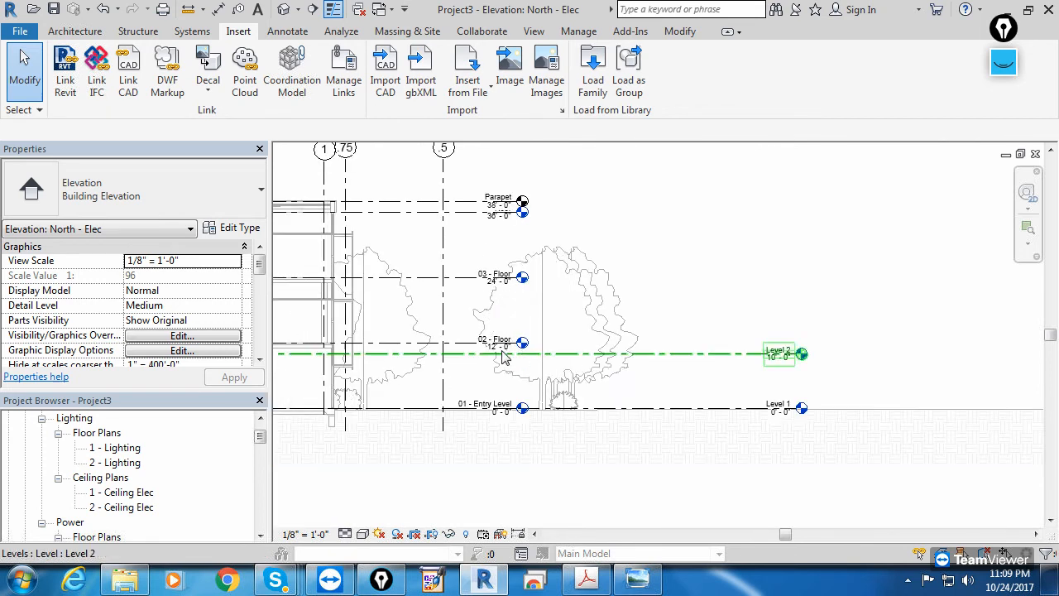
# Step: Set the elevation of Level 2 to 12' to match the linked model's 02 - Floor
pyautogui.scroll(2, 487, 351)
pyautogui.scroll(2, 486, 346)
pyautogui.moveTo(490, 372); pyautogui.dragTo(407, 374, button='middle')
pyautogui.moveTo(698, 432); pyautogui.dragTo(496, 417, button='middle')
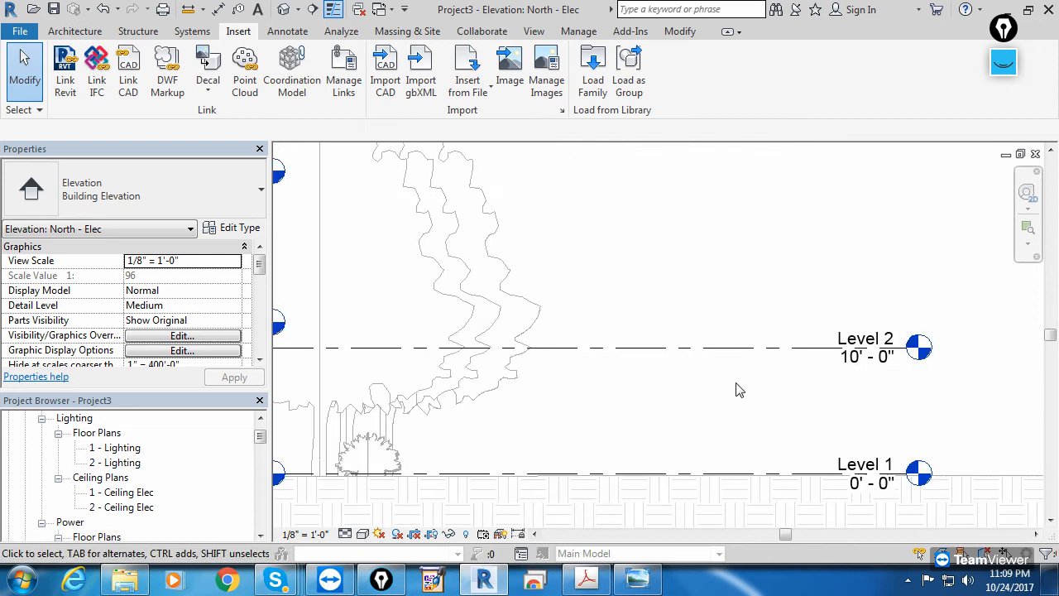
pyautogui.scroll(-2, 739, 393)
pyautogui.scroll(2, 687, 416)
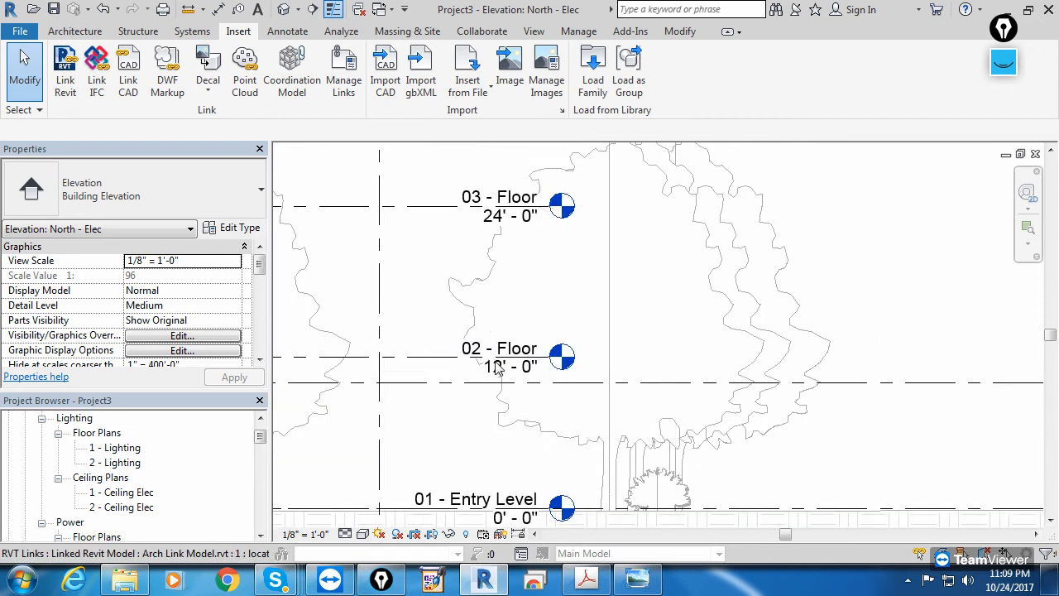
pyautogui.scroll(-1, 687, 416)
pyautogui.scroll(2, 818, 372)
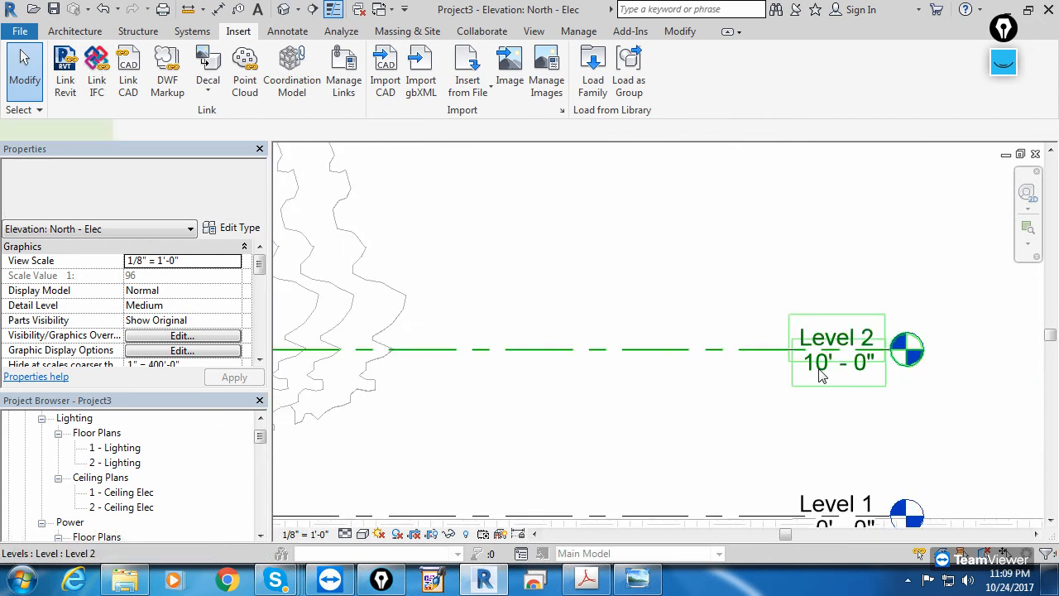
pyautogui.doubleClick(820, 369)
pyautogui.write('1')
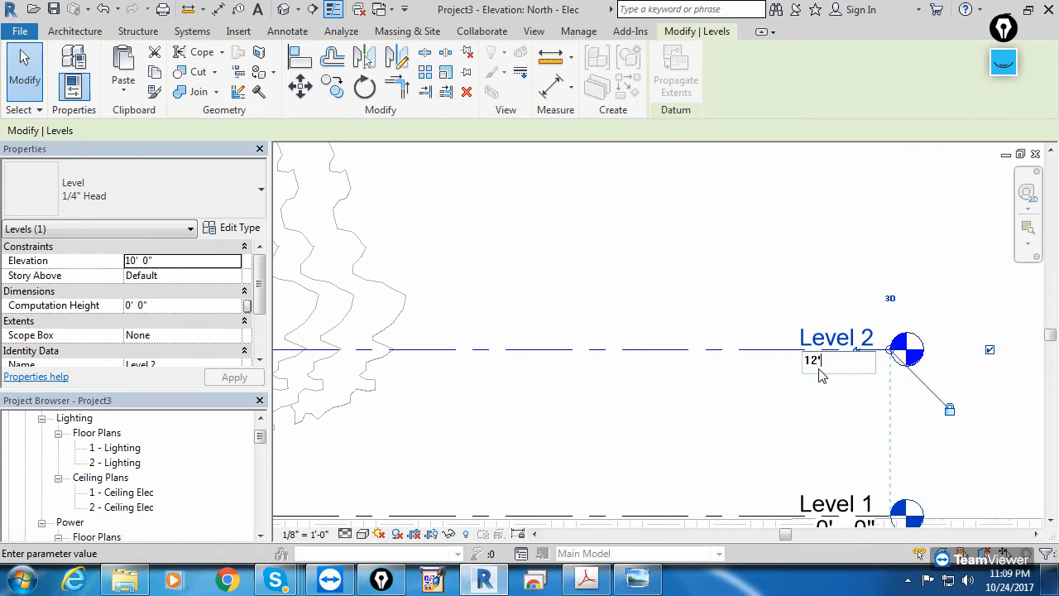
pyautogui.write("2'")
pyautogui.press('Return')
pyautogui.click(820, 377)
pyautogui.scroll(-3, 827, 364)
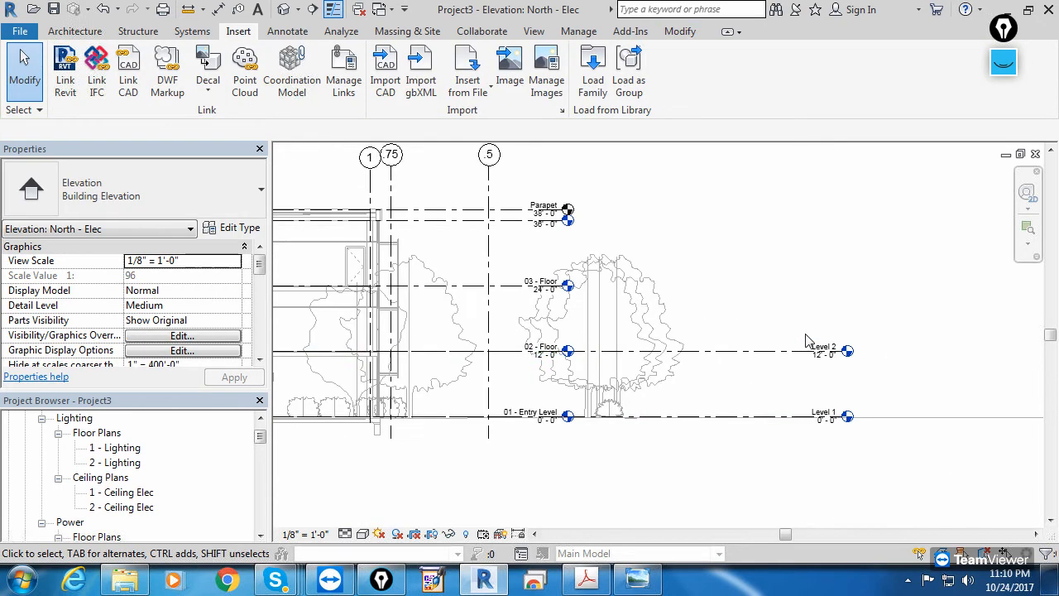
# Step: Draw a level at 24' along the linked 03 - Floor, ending above the Level 2 head, with Make Plan View turned off
pyautogui.moveTo(626, 321); pyautogui.dragTo(643, 389, button='middle')
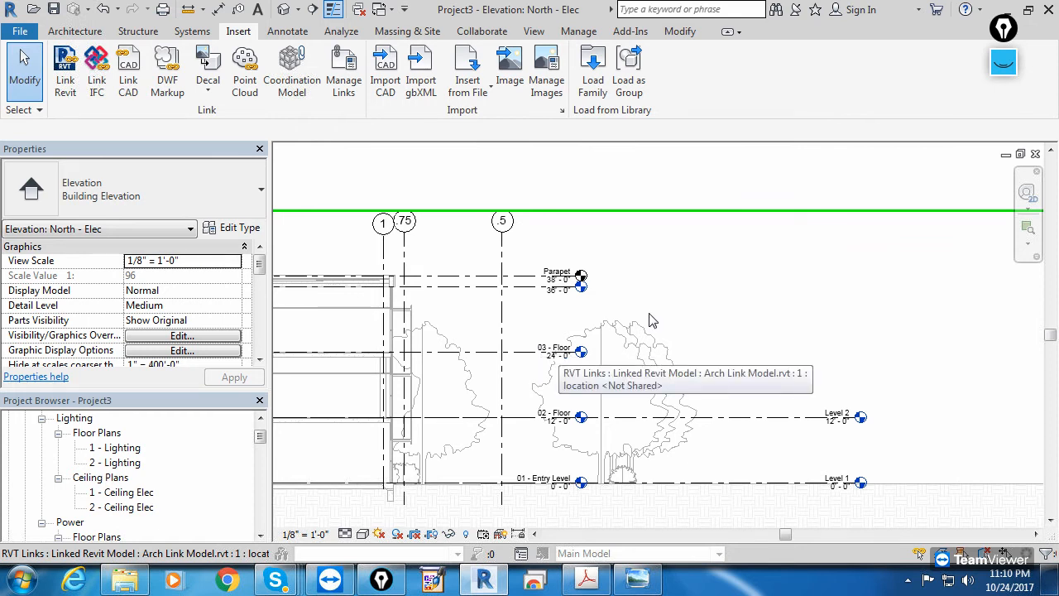
pyautogui.click(74, 31)
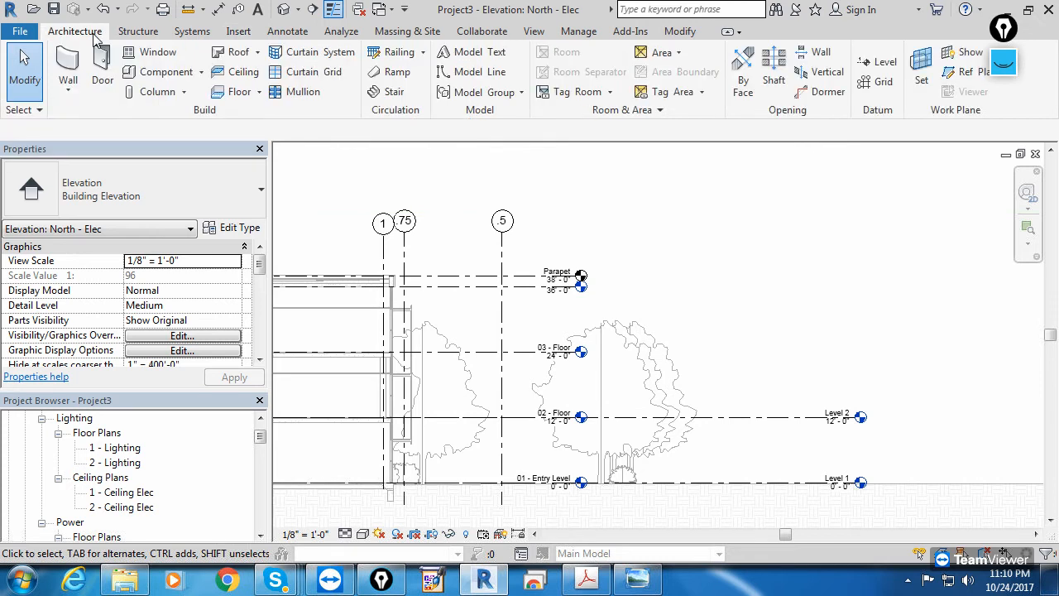
pyautogui.click(877, 63)
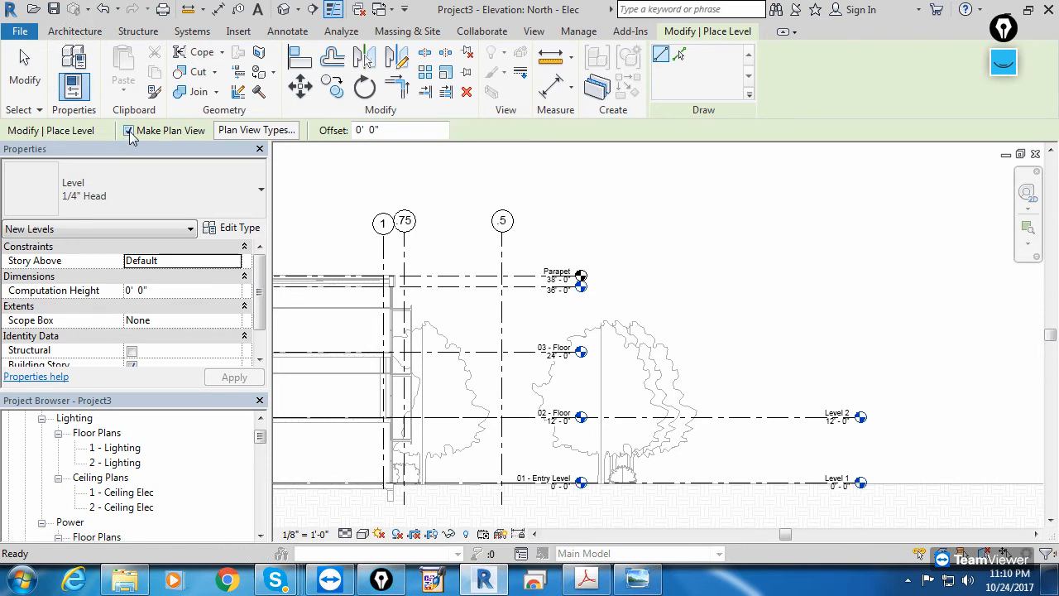
pyautogui.click(507, 352)
pyautogui.click(861, 351)
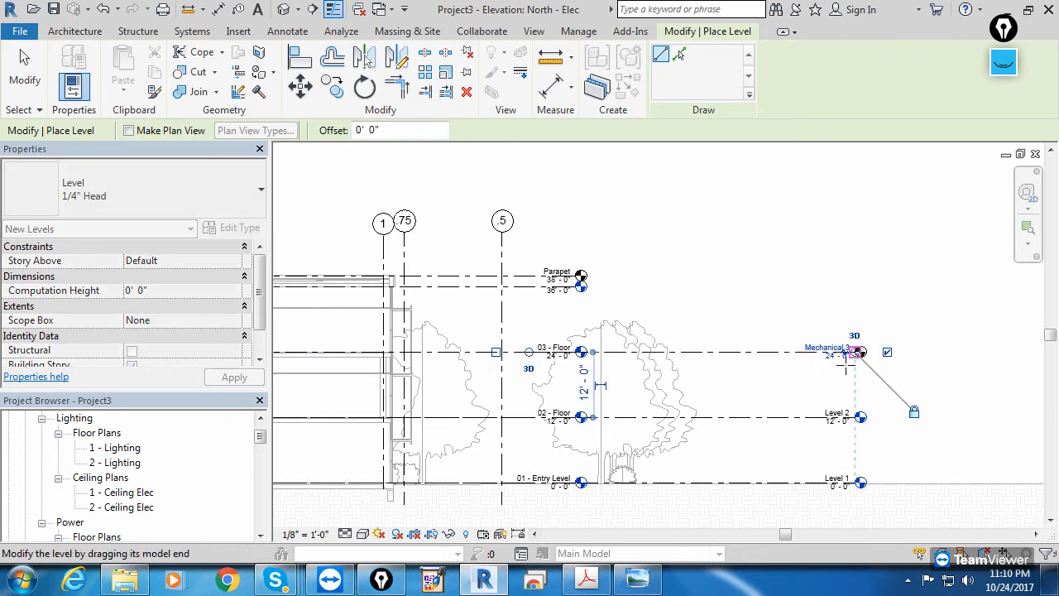
pyautogui.click(24, 71)
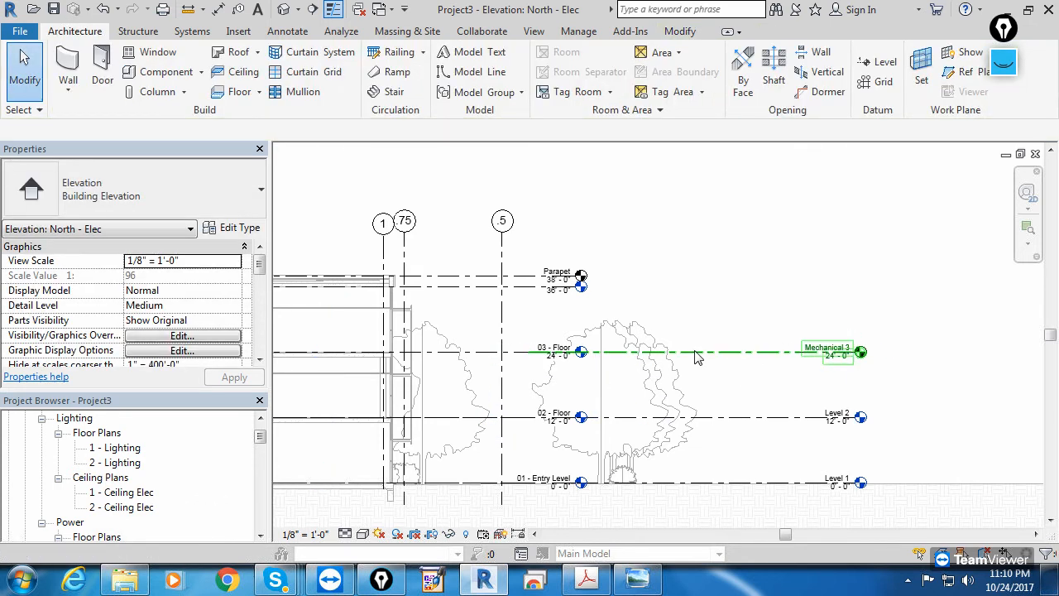
# Step: Look through the electrical and mechanical views for a plan belonging to the new 24' level
pyautogui.click(728, 352)
pyautogui.press('Escape')
pyautogui.scroll(2, 260, 433)
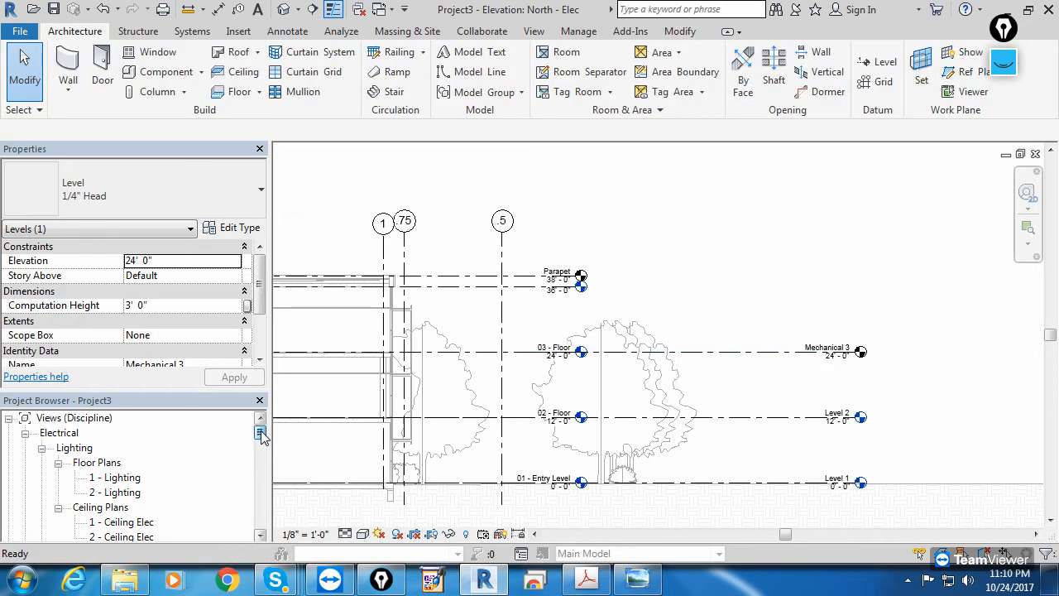
pyautogui.scroll(-5, 261, 536)
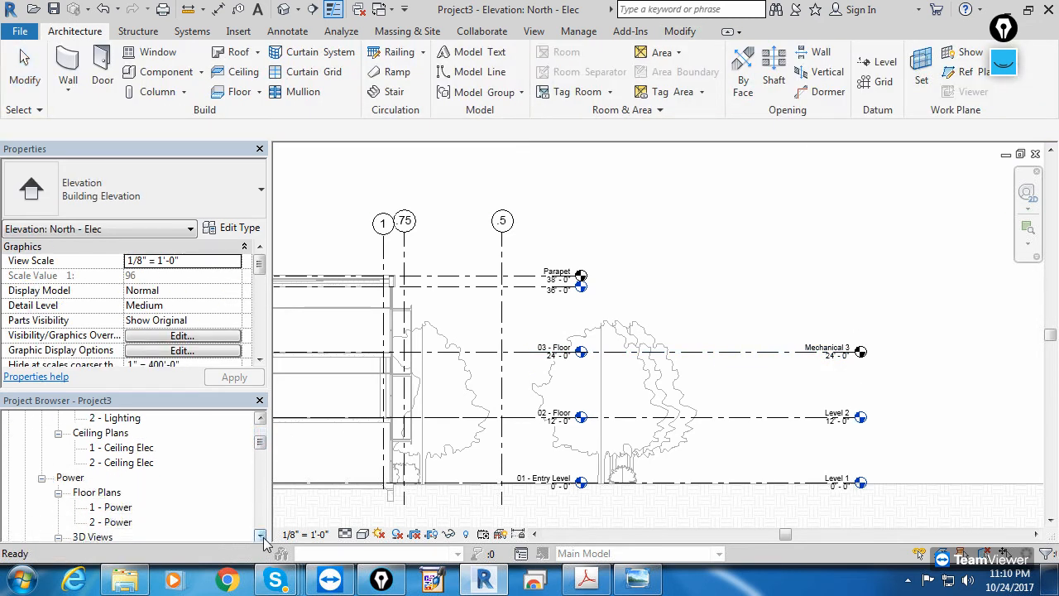
pyautogui.click(116, 421)
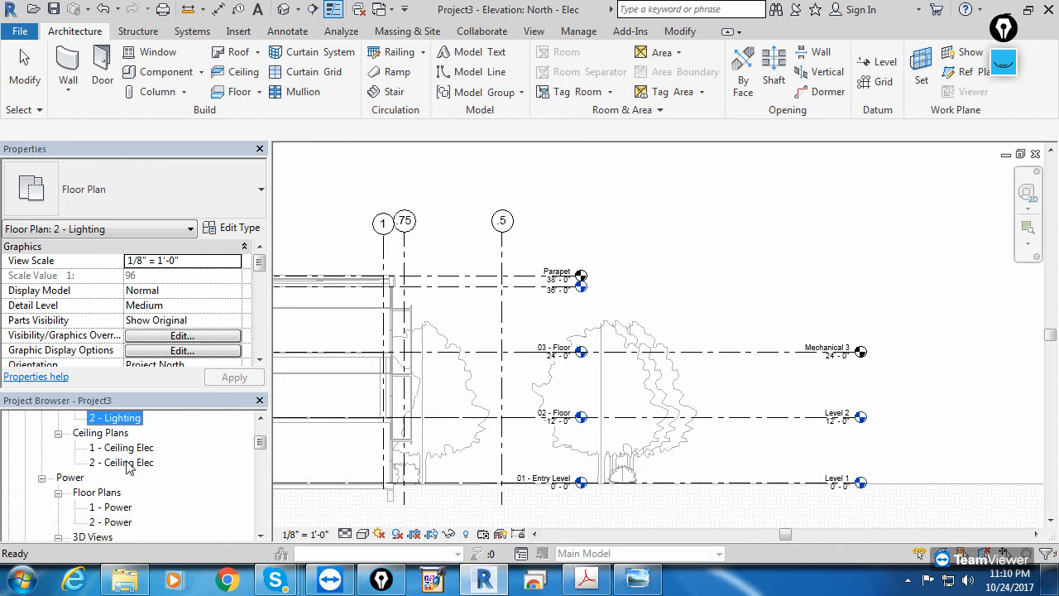
pyautogui.scroll(-5, 128, 468)
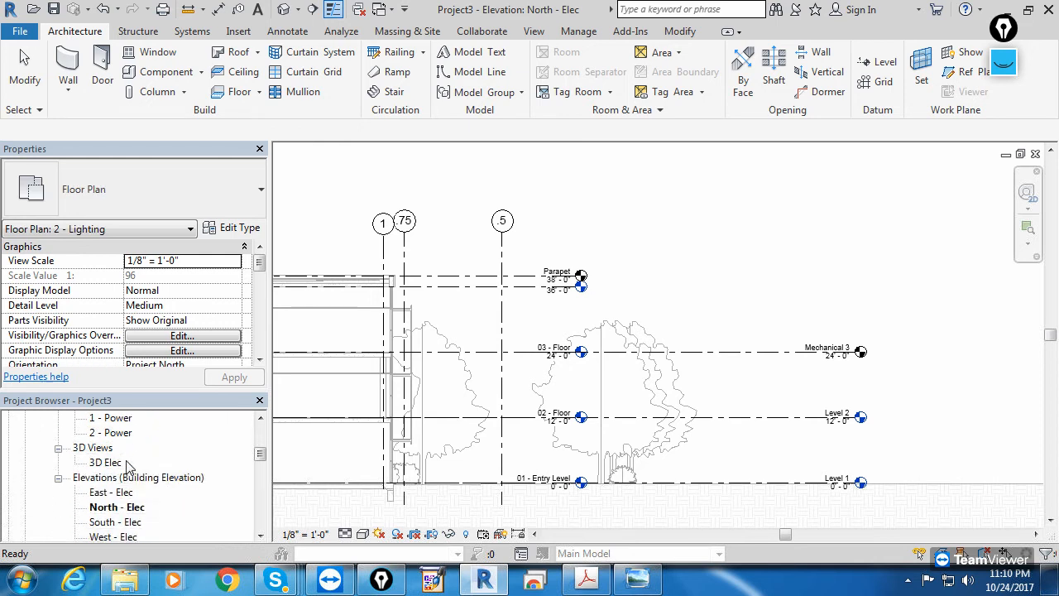
pyautogui.scroll(-4, 129, 468)
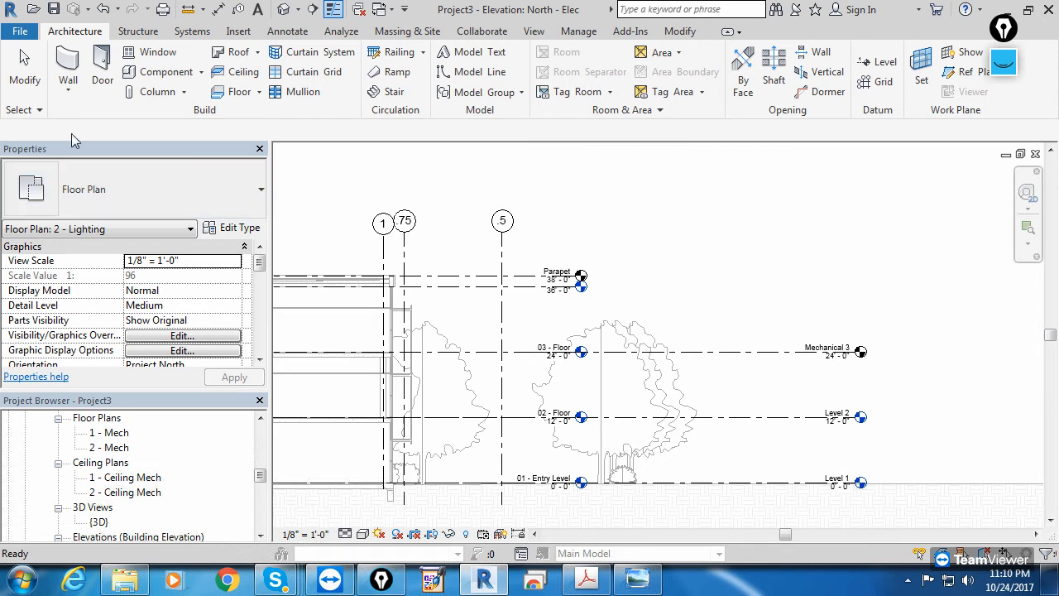
pyautogui.click(913, 200)
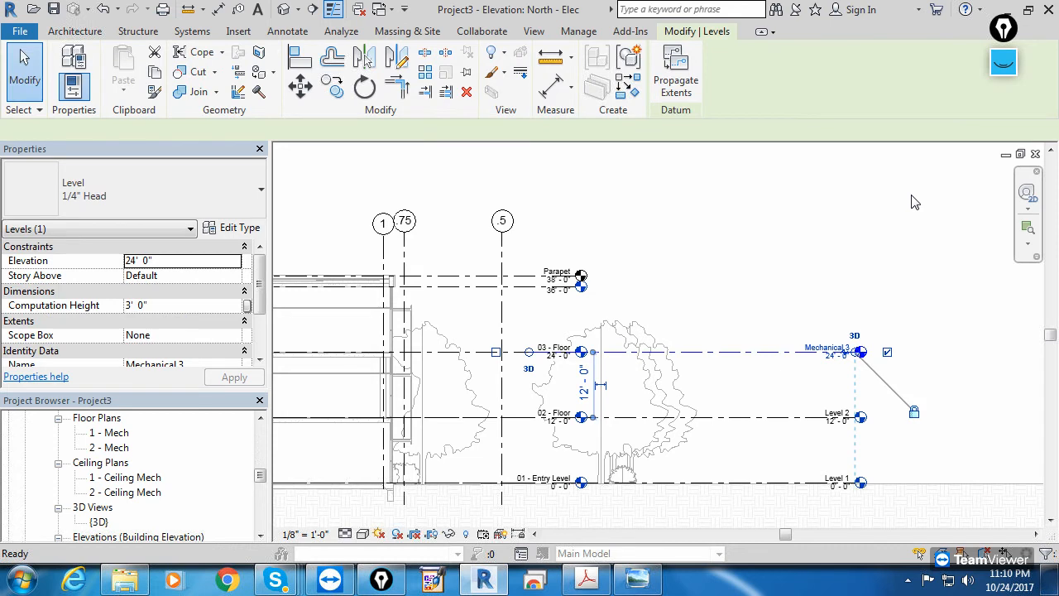
# Step: Delete the Mechanical 3 level and set up a new level that creates only ceiling plan and floor plan views
pyautogui.press('Delete')
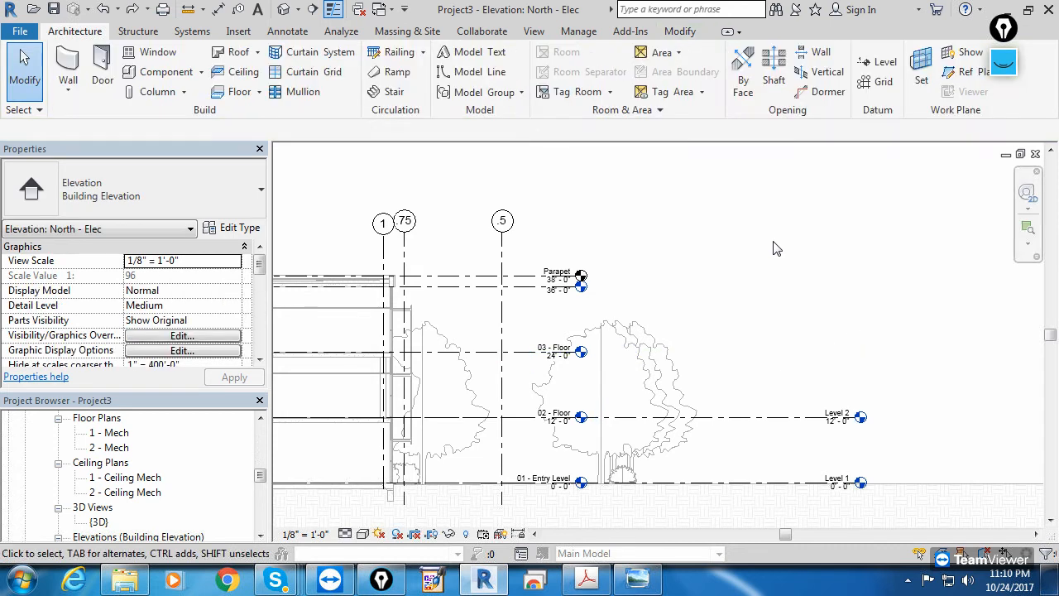
pyautogui.click(884, 63)
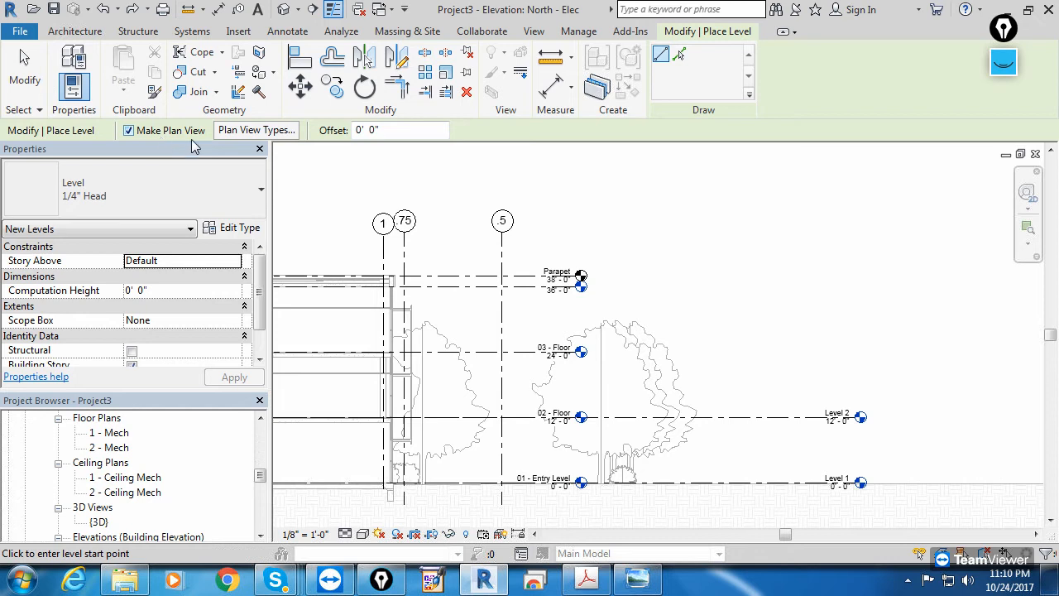
pyautogui.click(234, 137)
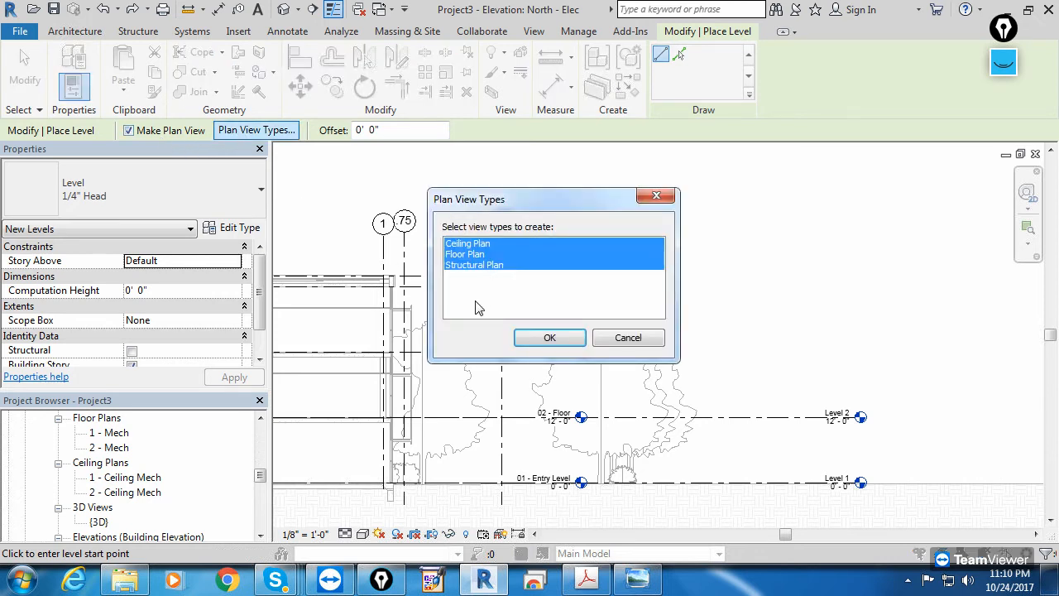
pyautogui.click(466, 267)
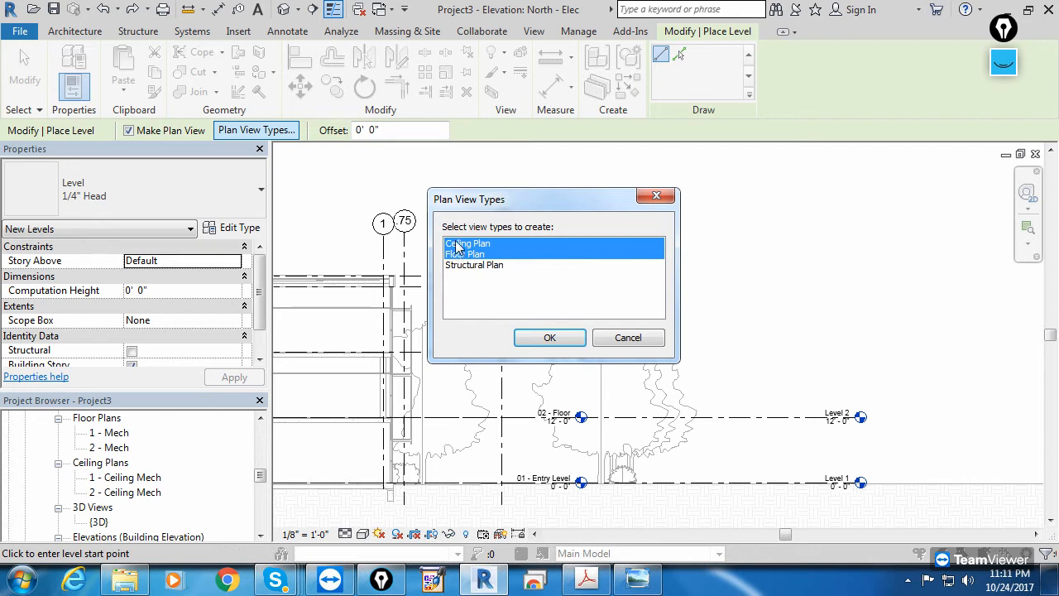
pyautogui.click(548, 337)
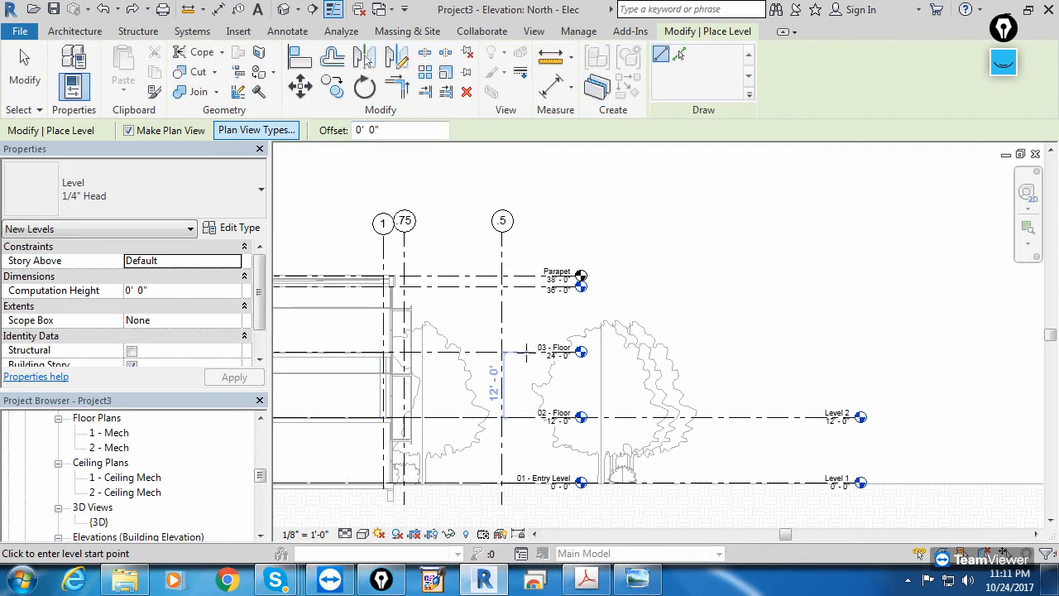
# Step: Draw a level at 24' - 0" in line with 03 - Floor, ending above the Level 2 head
pyautogui.click(526, 354)
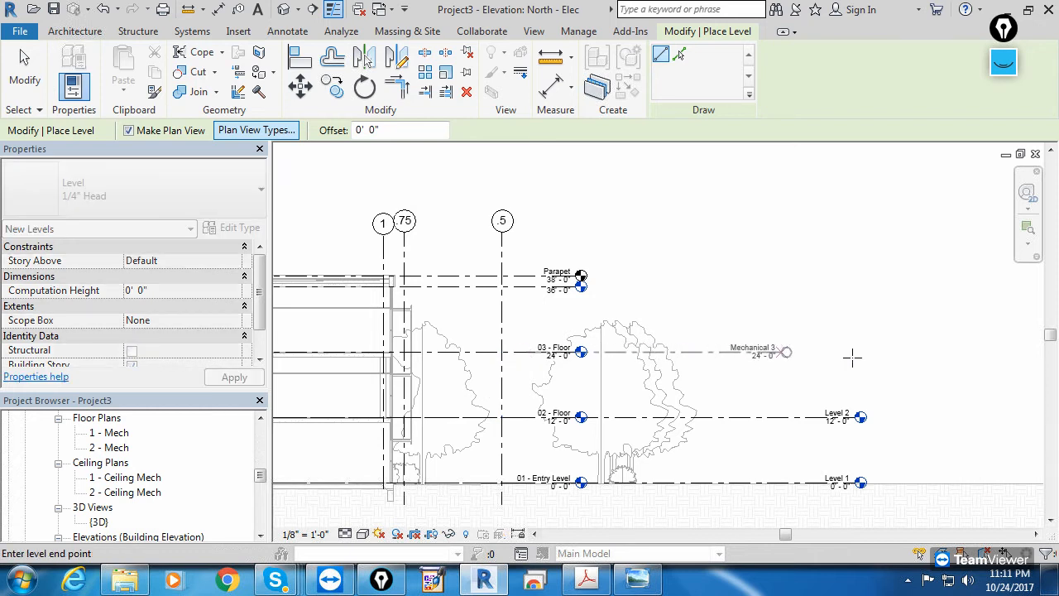
pyautogui.click(859, 353)
pyautogui.click(25, 74)
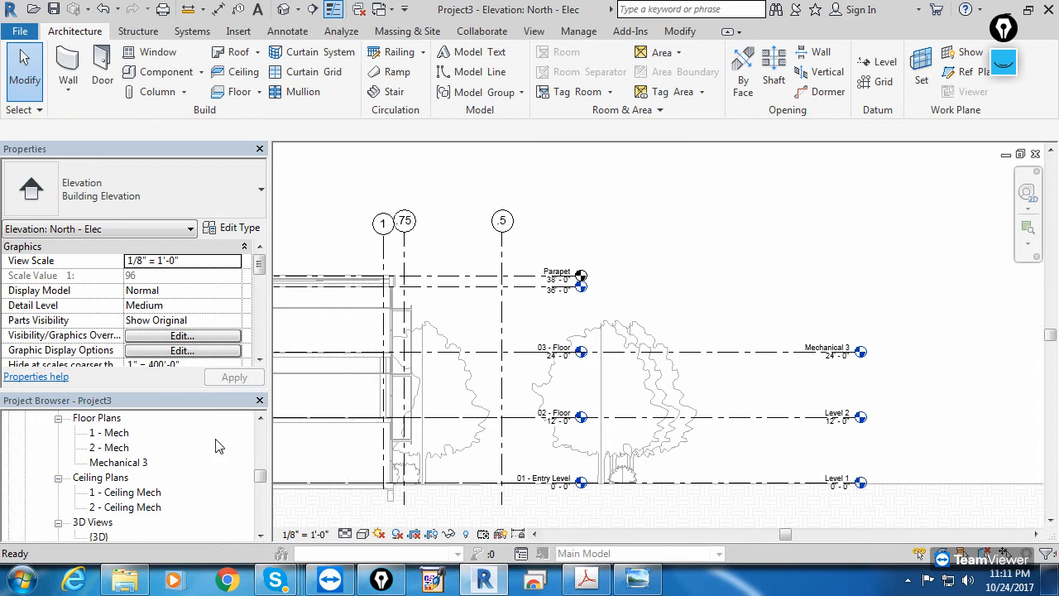
# Step: Examine where the new Mechanical 3 ceiling and floor plans are filed under the Electrical and Mechanical disciplines
pyautogui.moveTo(261, 474); pyautogui.dragTo(262, 436)
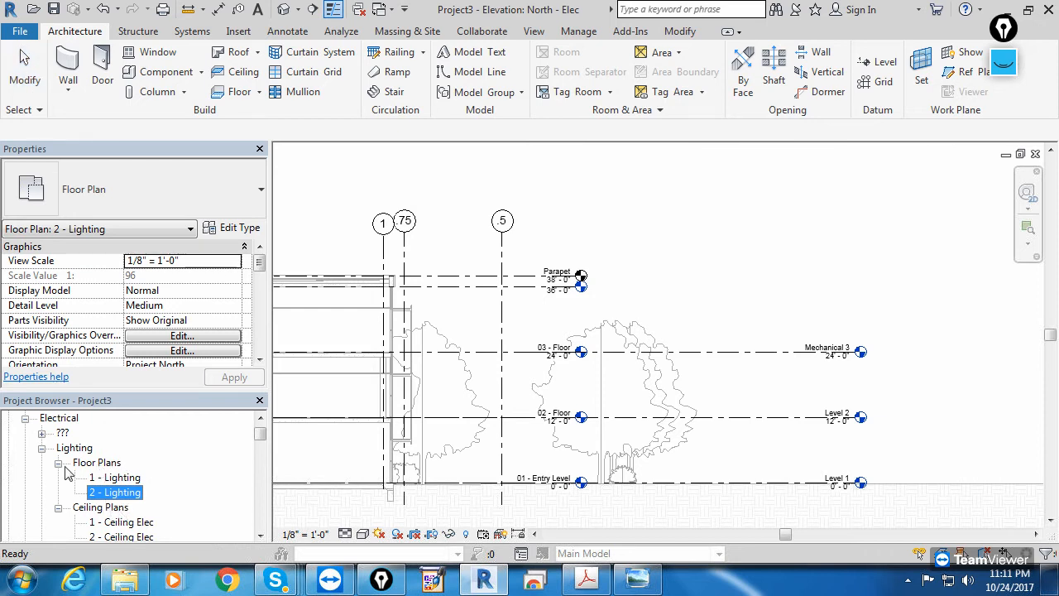
pyautogui.click(41, 434)
pyautogui.click(58, 448)
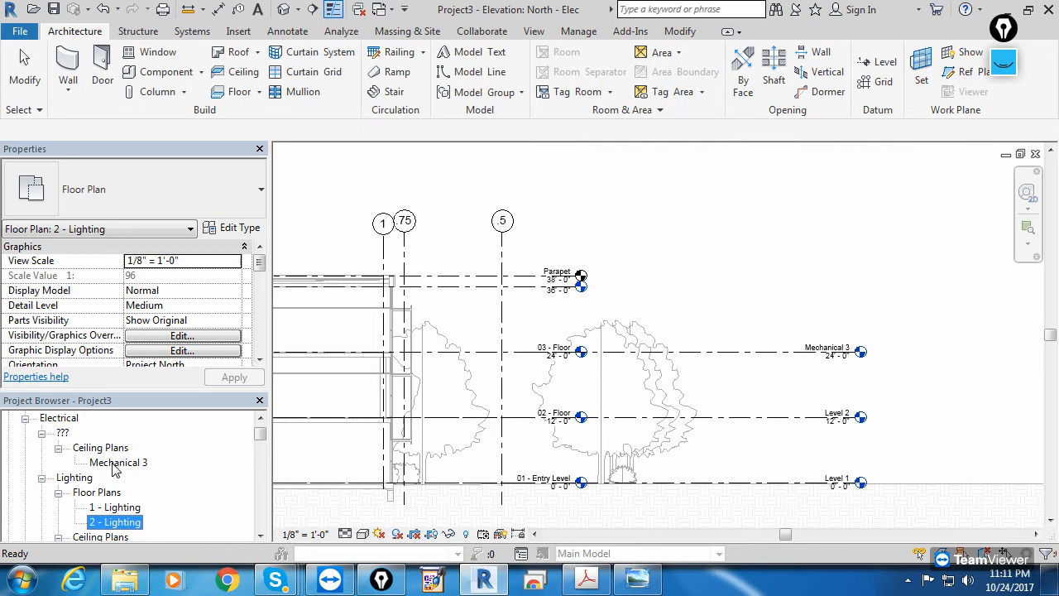
pyautogui.scroll(-4, 116, 469)
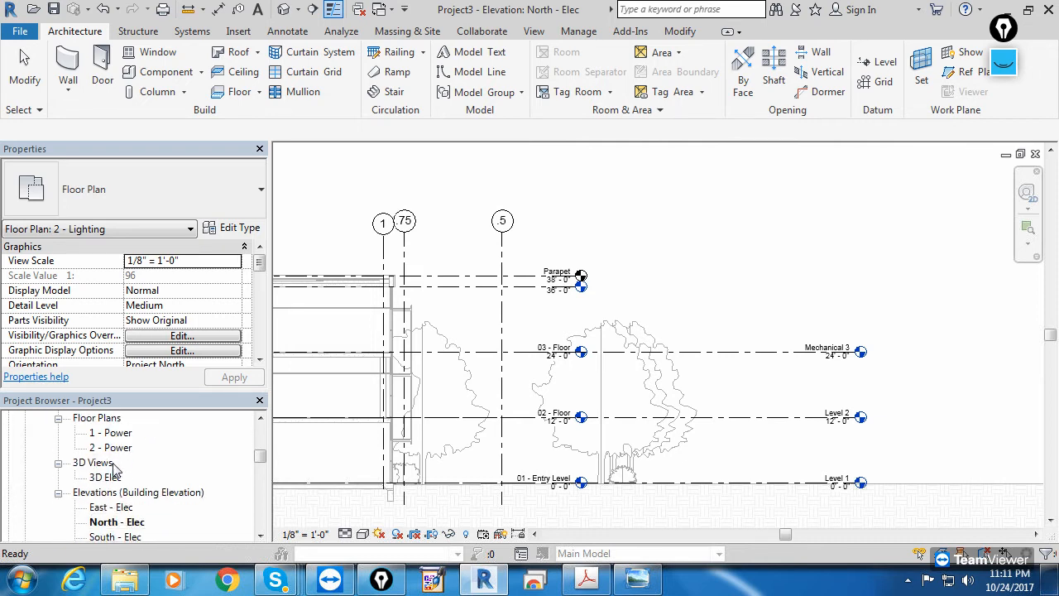
pyautogui.scroll(-3, 149, 477)
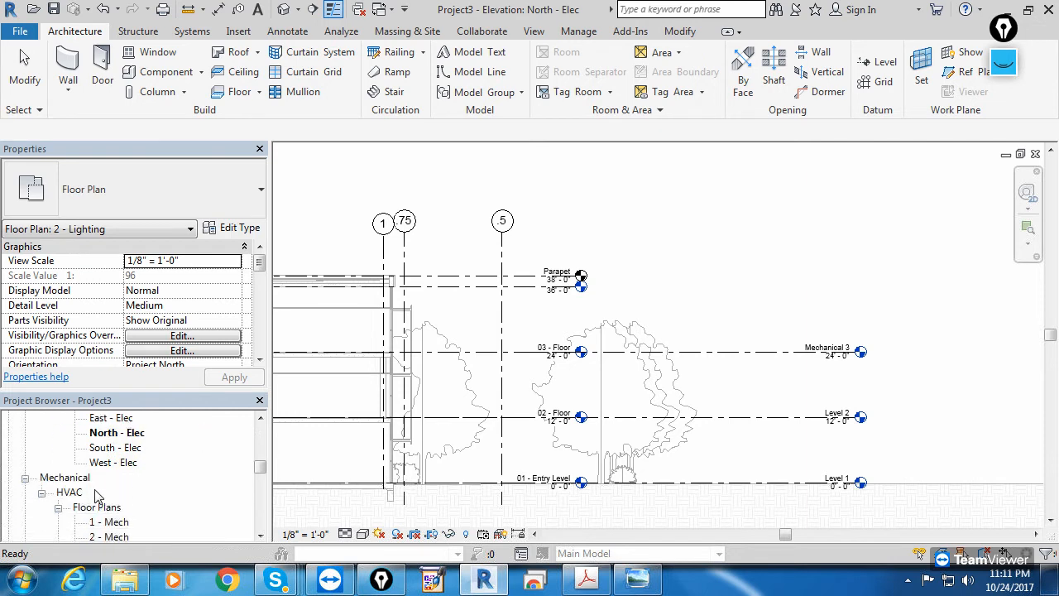
pyautogui.scroll(-1, 83, 508)
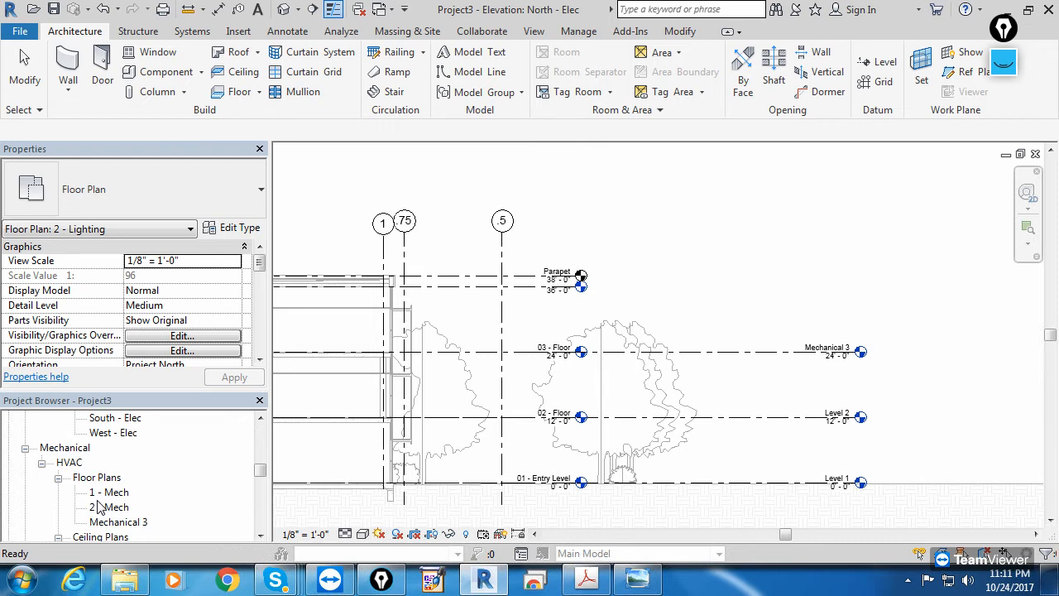
pyautogui.scroll(-1, 100, 508)
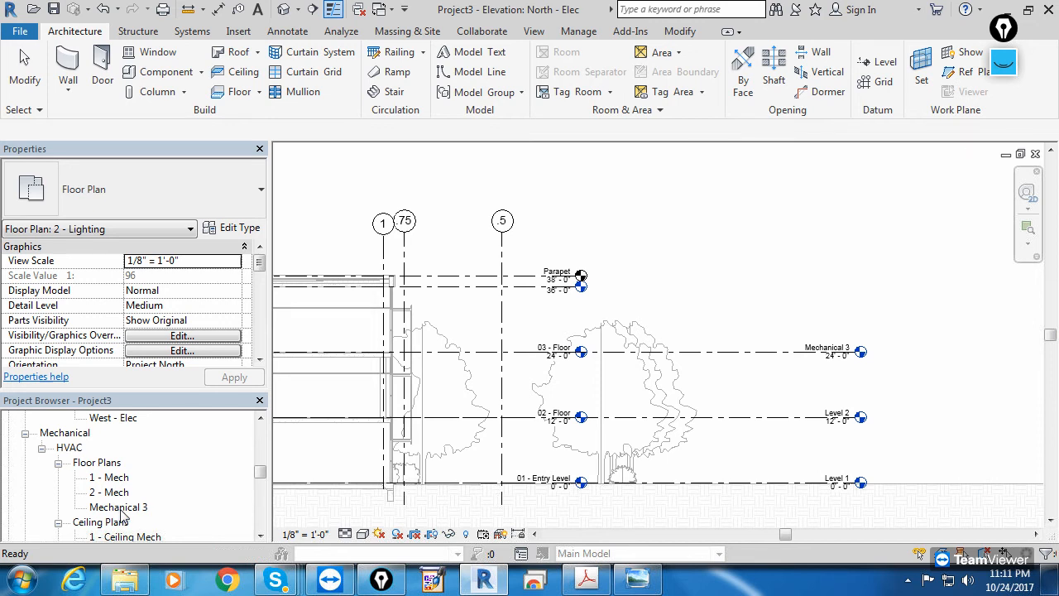
pyautogui.click(120, 509)
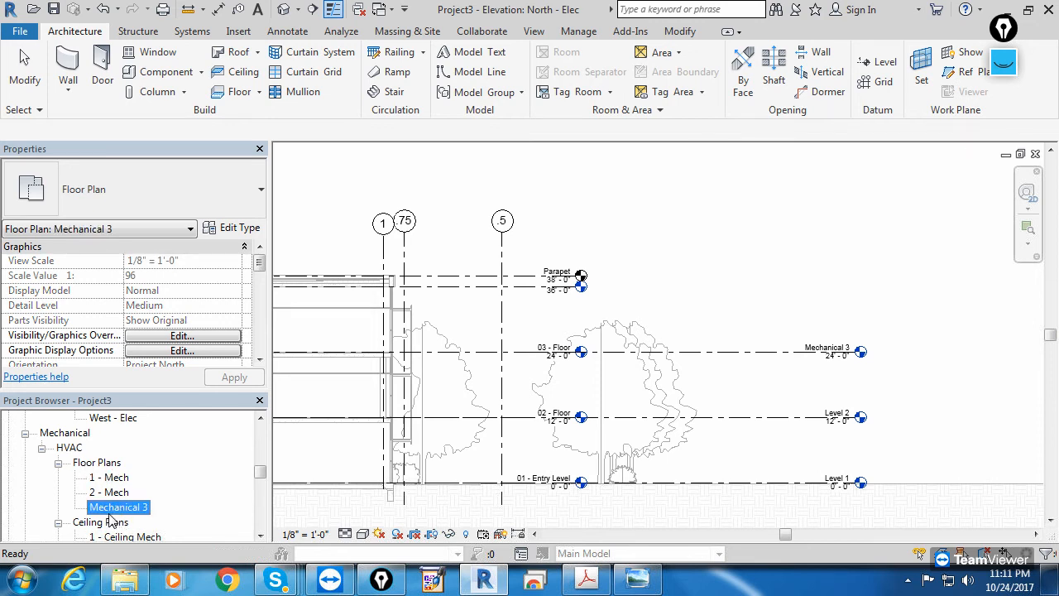
pyautogui.scroll(3, 830, 354)
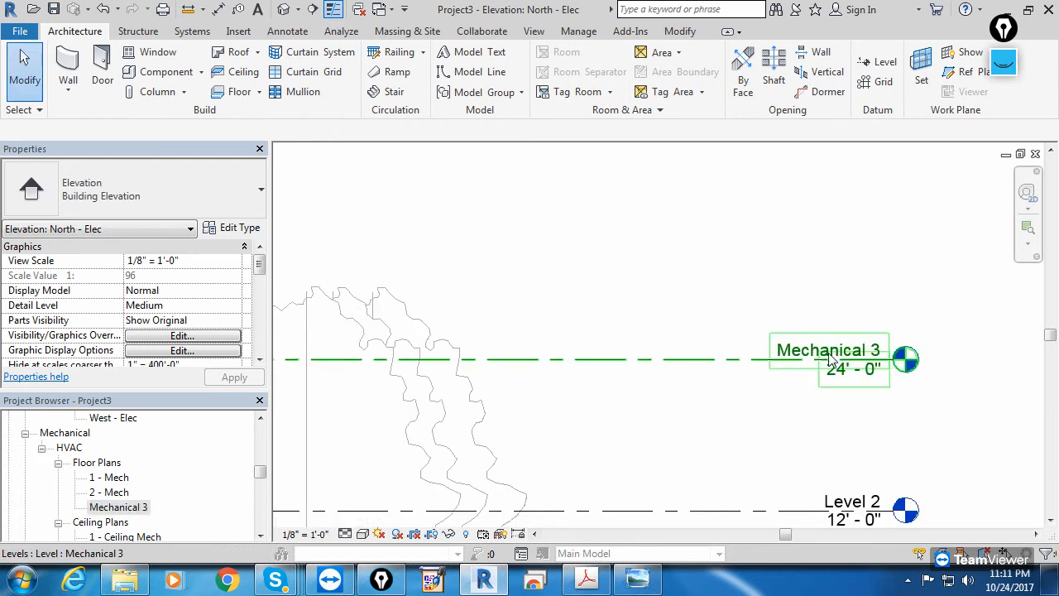
# Step: Open the Mechanical 3 floor plan, look over the building layout, and close the view to return to the north elevation
pyautogui.doubleClick(116, 510)
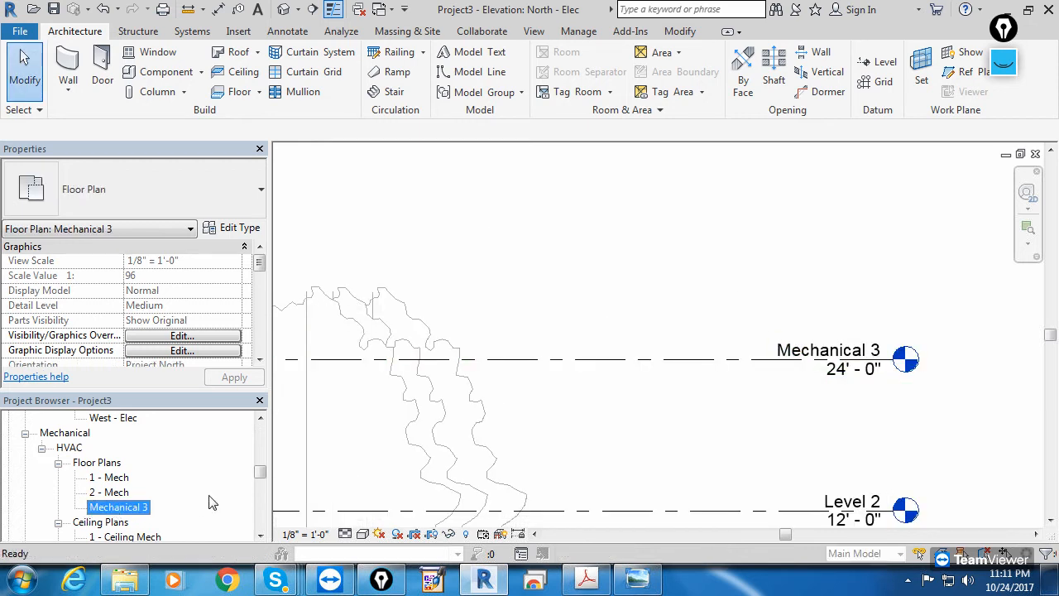
pyautogui.scroll(4, 687, 387)
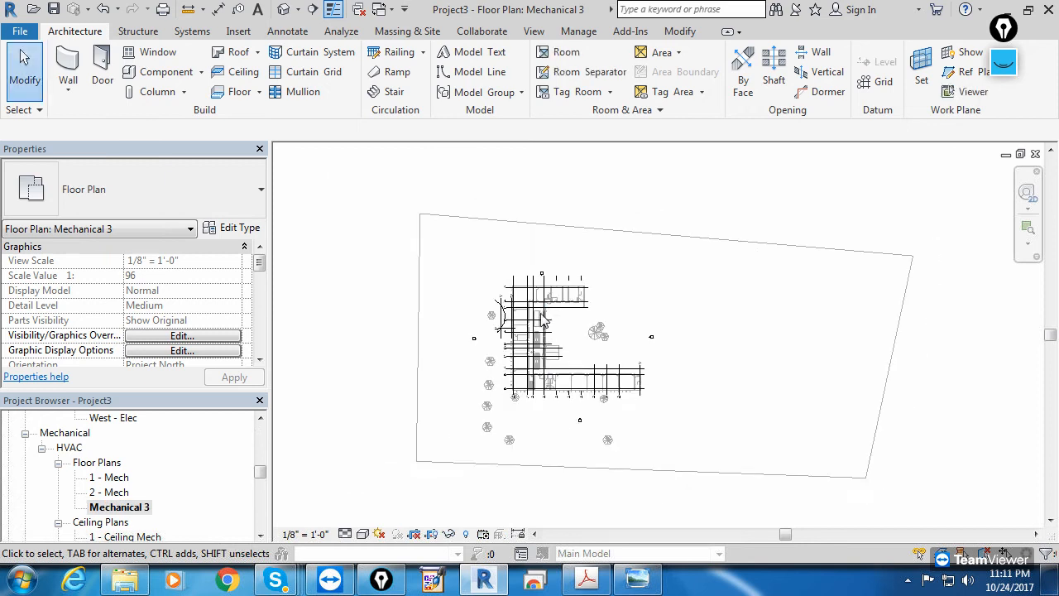
pyautogui.moveTo(589, 292); pyautogui.dragTo(579, 298, button='middle')
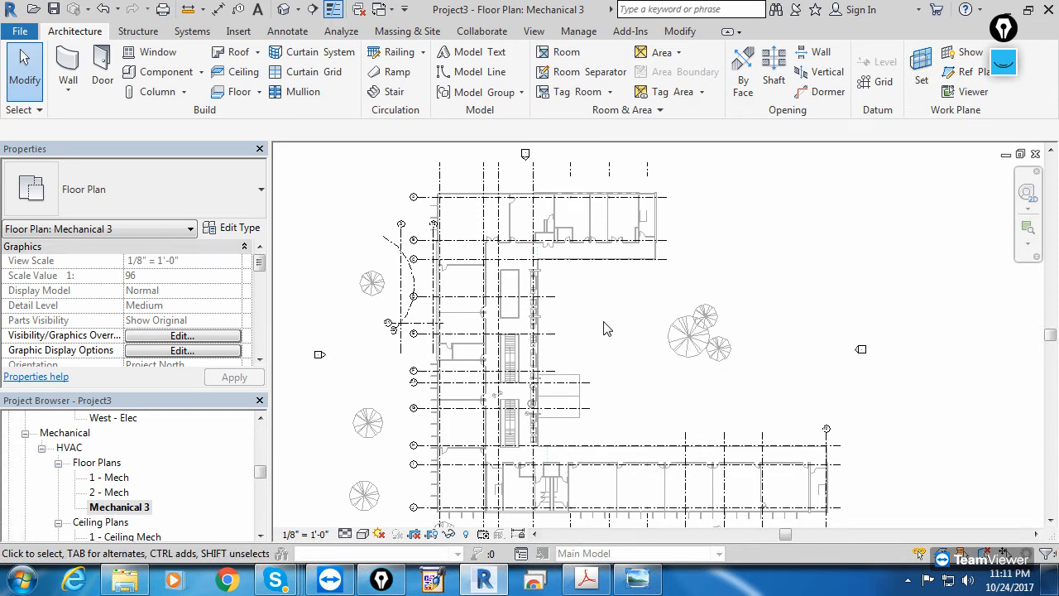
pyautogui.scroll(-1, 604, 328)
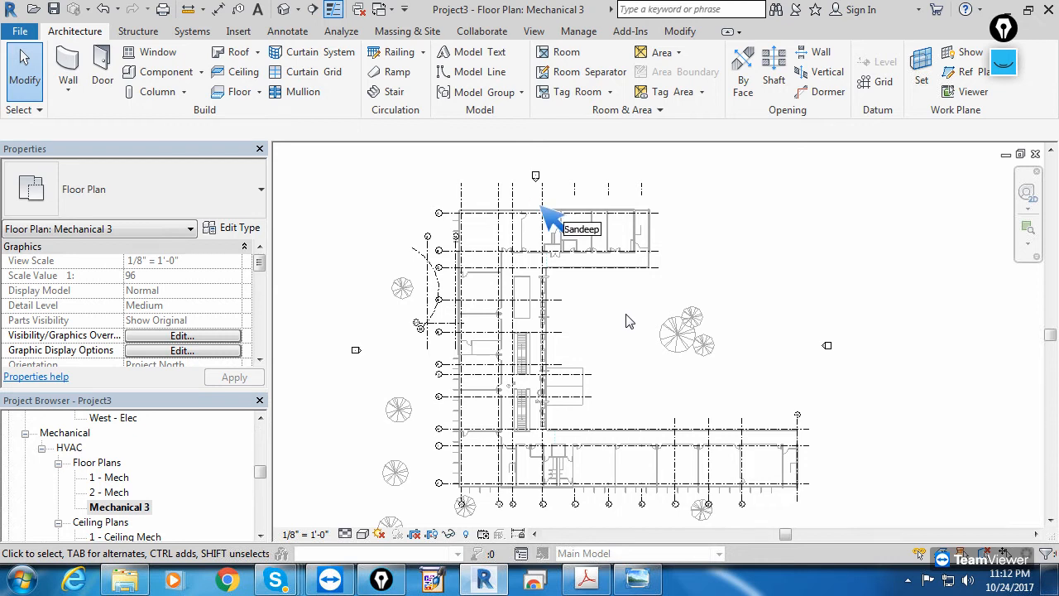
pyautogui.click(1035, 154)
pyautogui.scroll(-2, 732, 430)
pyautogui.moveTo(706, 433); pyautogui.dragTo(756, 395, button='middle')
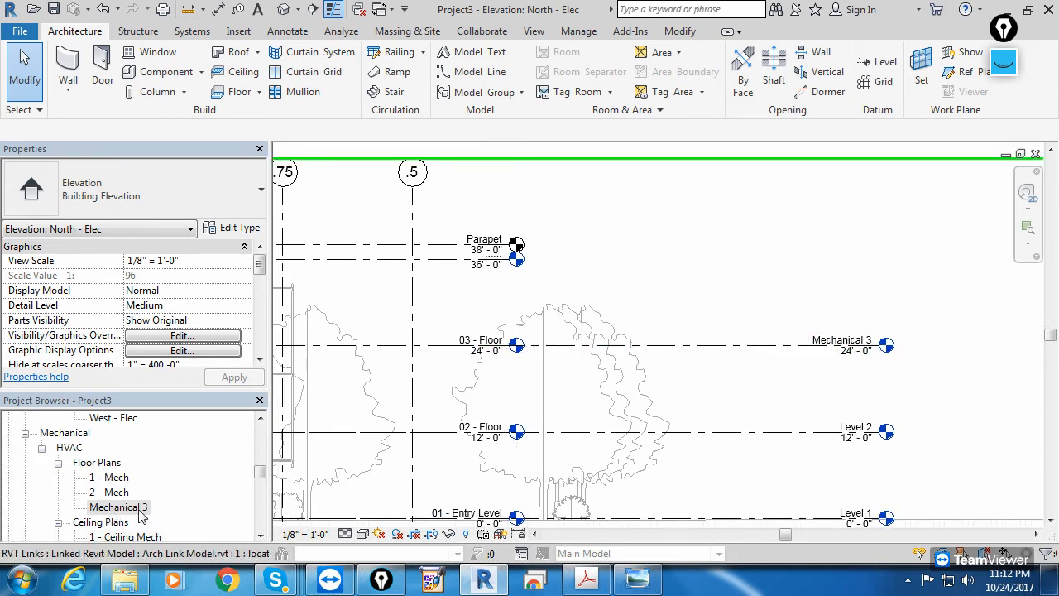
# Step: Set the Sub-Discipline of the Mechanical 3 ceiling plan to HVAC and apply it
pyautogui.click(262, 475)
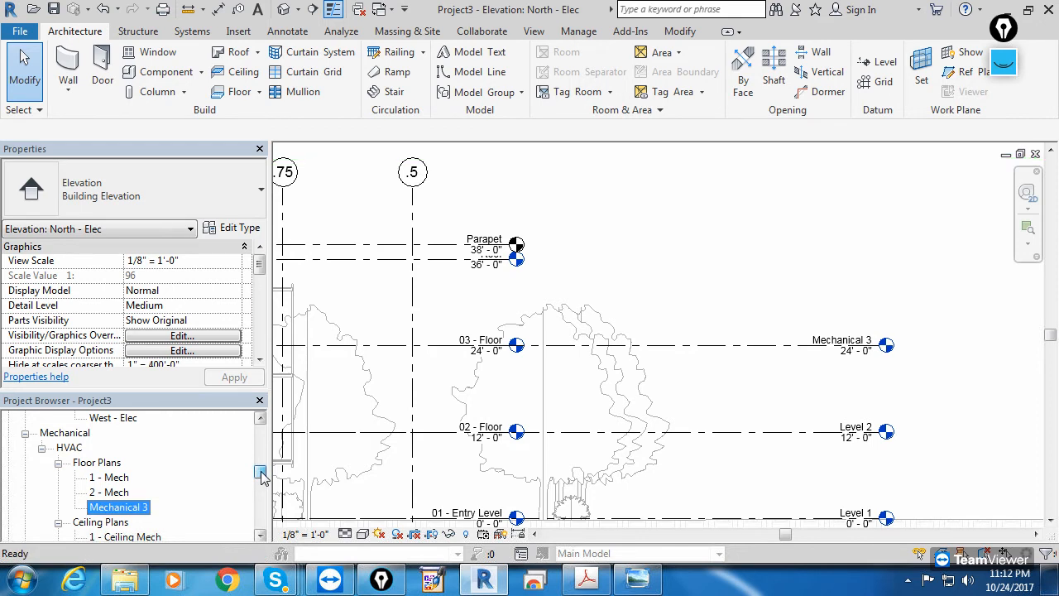
pyautogui.moveTo(262, 479); pyautogui.dragTo(261, 482)
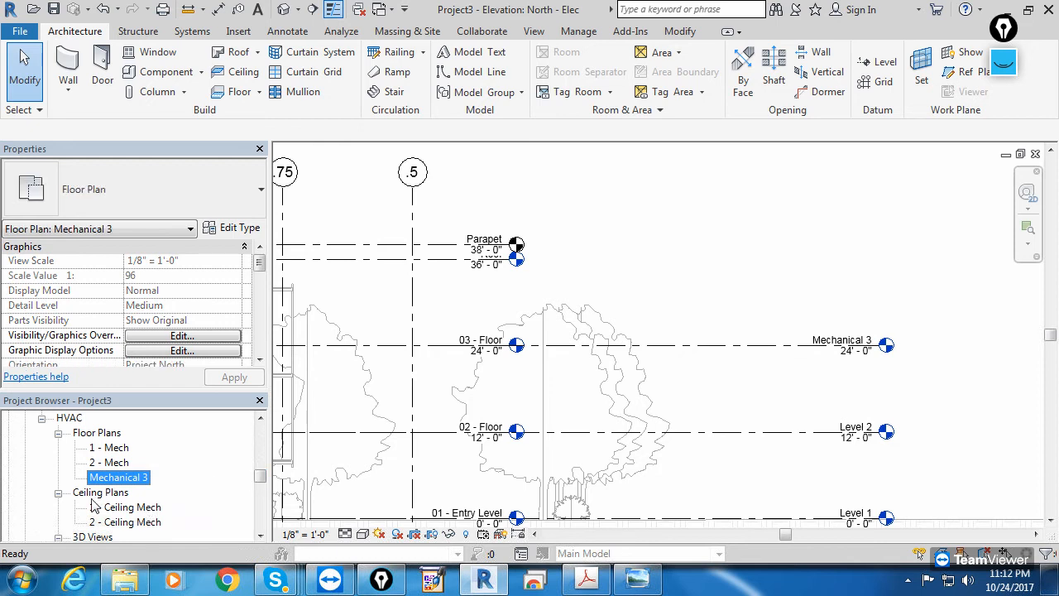
pyautogui.scroll(10, 132, 463)
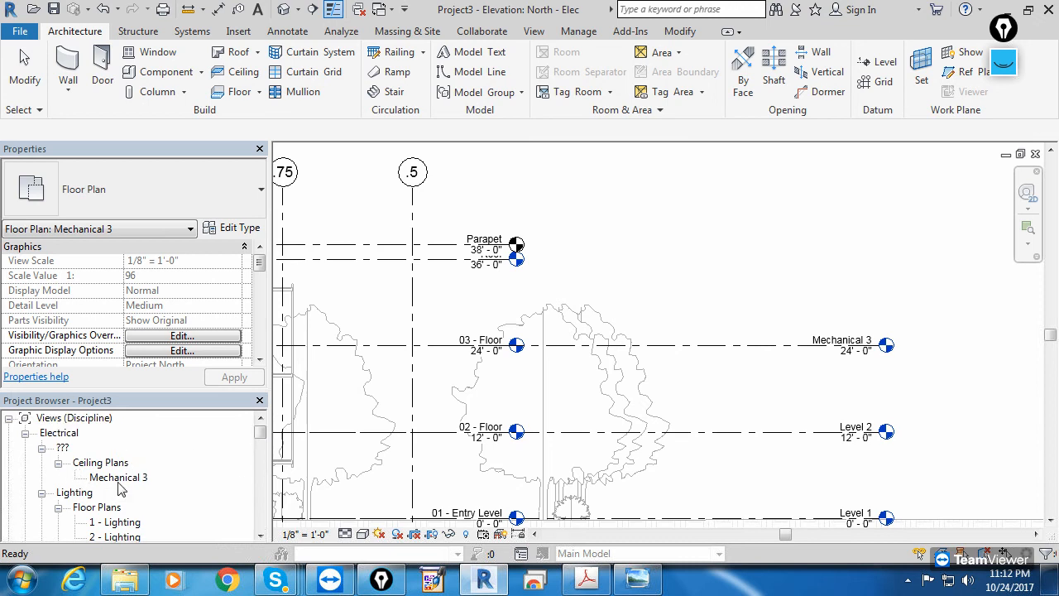
pyautogui.click(126, 478)
pyautogui.moveTo(259, 263); pyautogui.dragTo(259, 294)
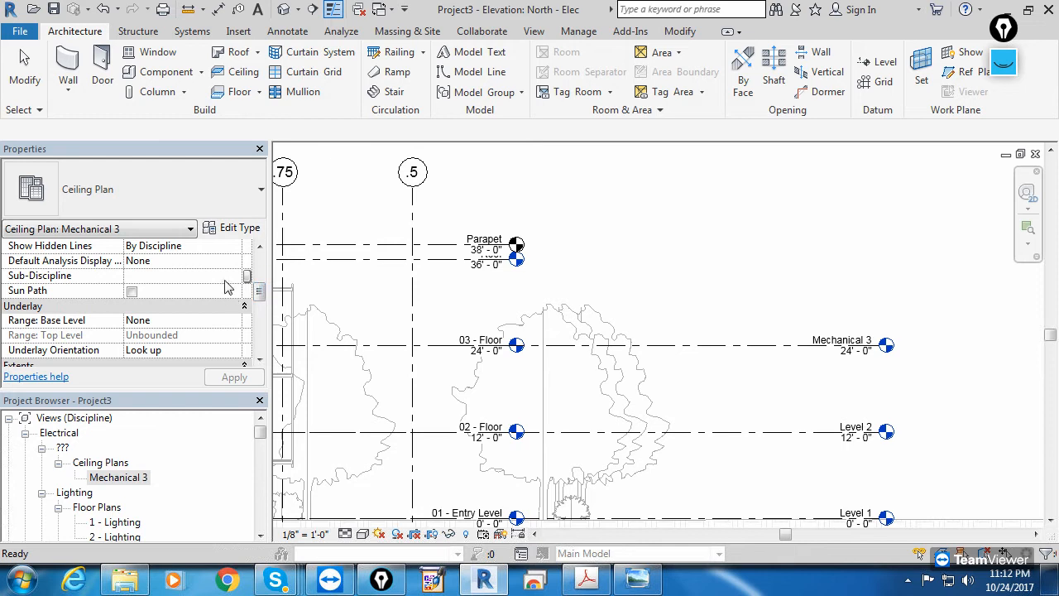
pyautogui.click(234, 275)
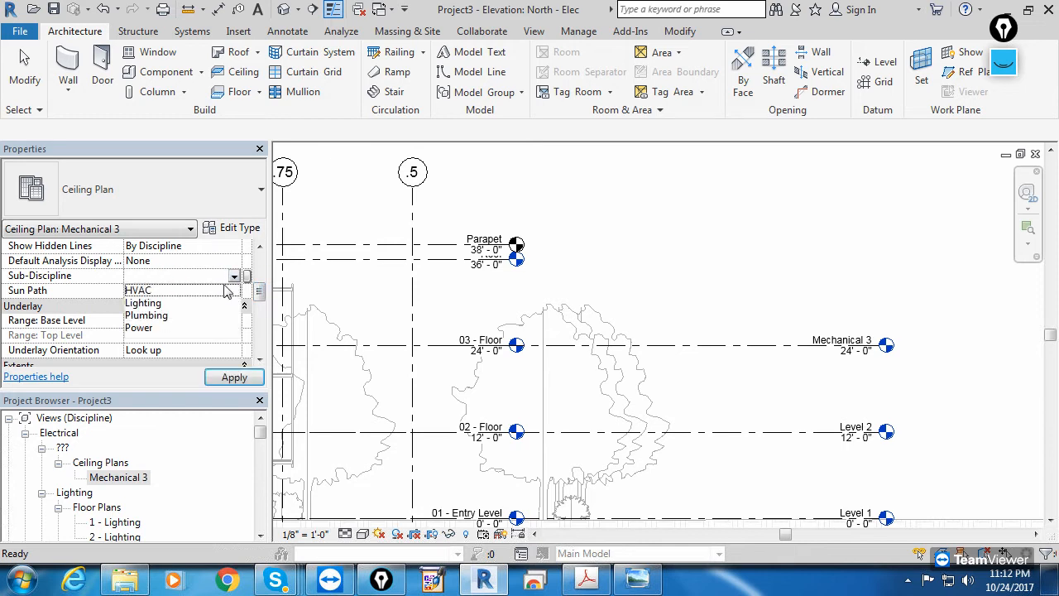
pyautogui.click(184, 292)
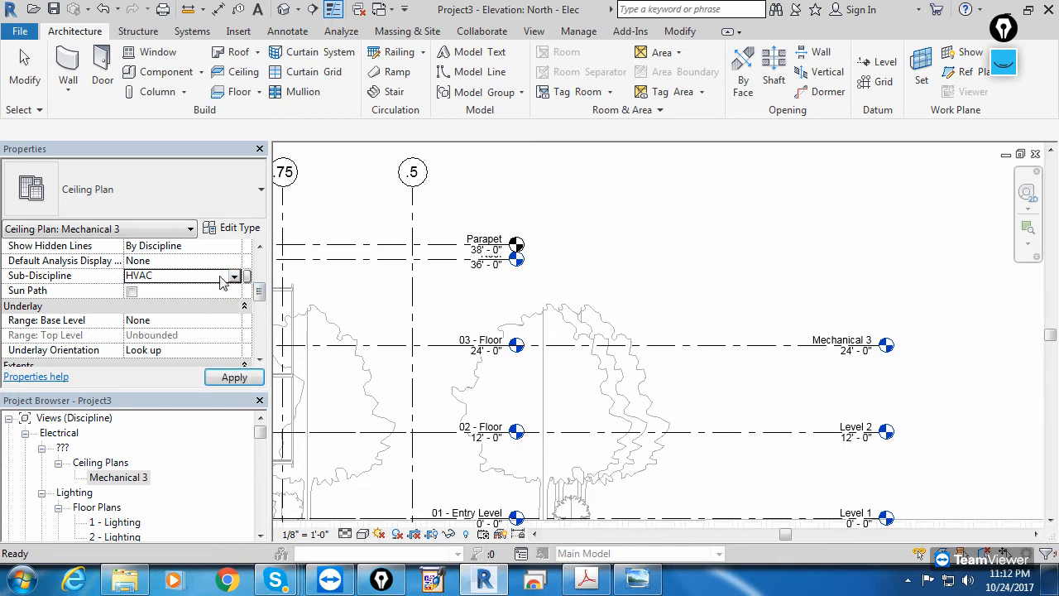
pyautogui.click(234, 377)
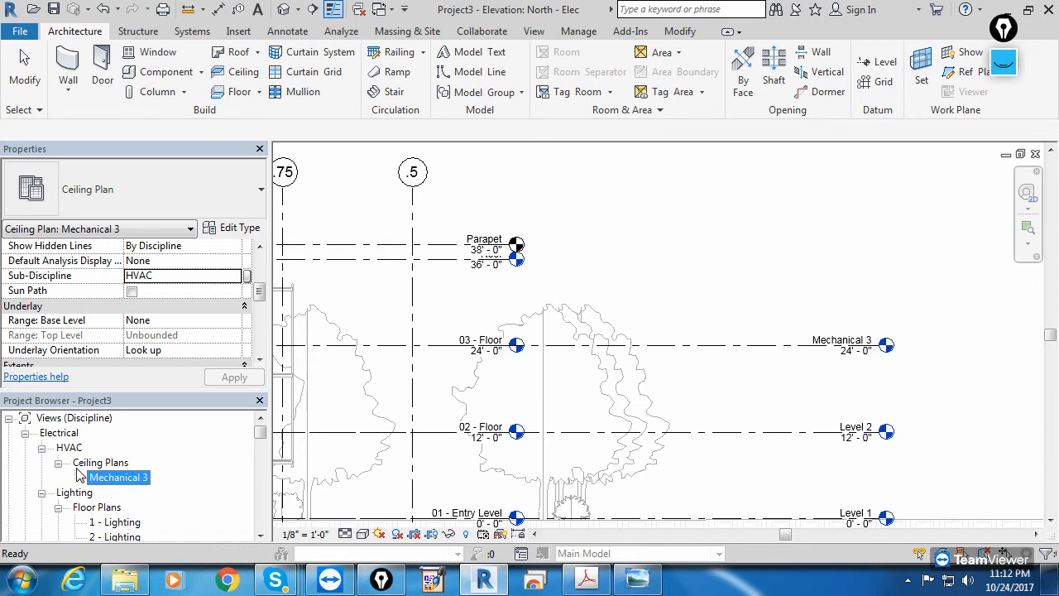
# Step: Change the Discipline of the Mechanical 3 ceiling plan to Mechanical and check its place among the HVAC ceiling plans
pyautogui.click(114, 482)
pyautogui.moveTo(260, 291); pyautogui.dragTo(262, 275)
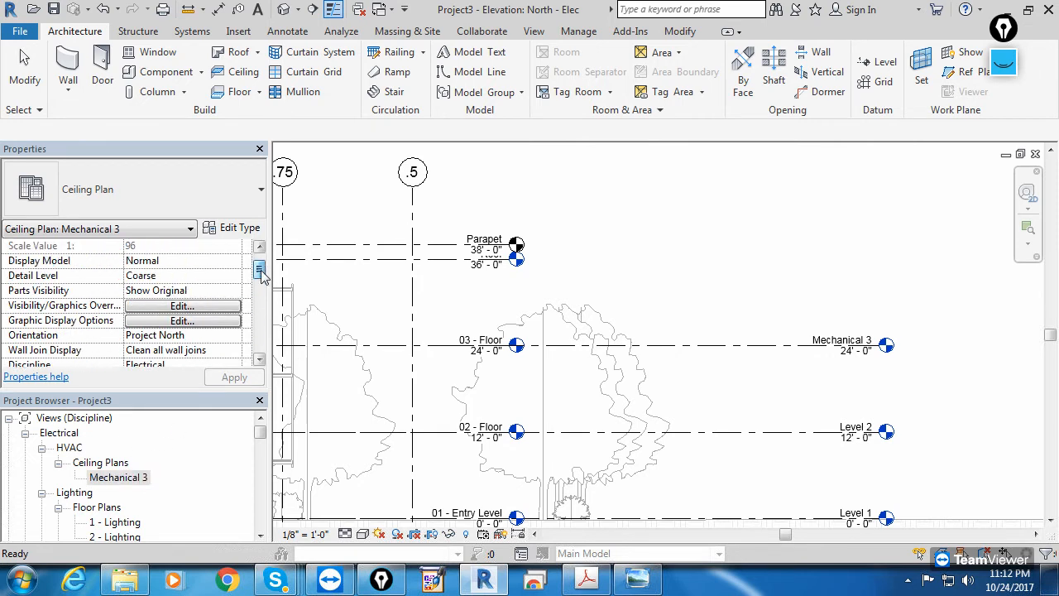
pyautogui.scroll(-4, 257, 276)
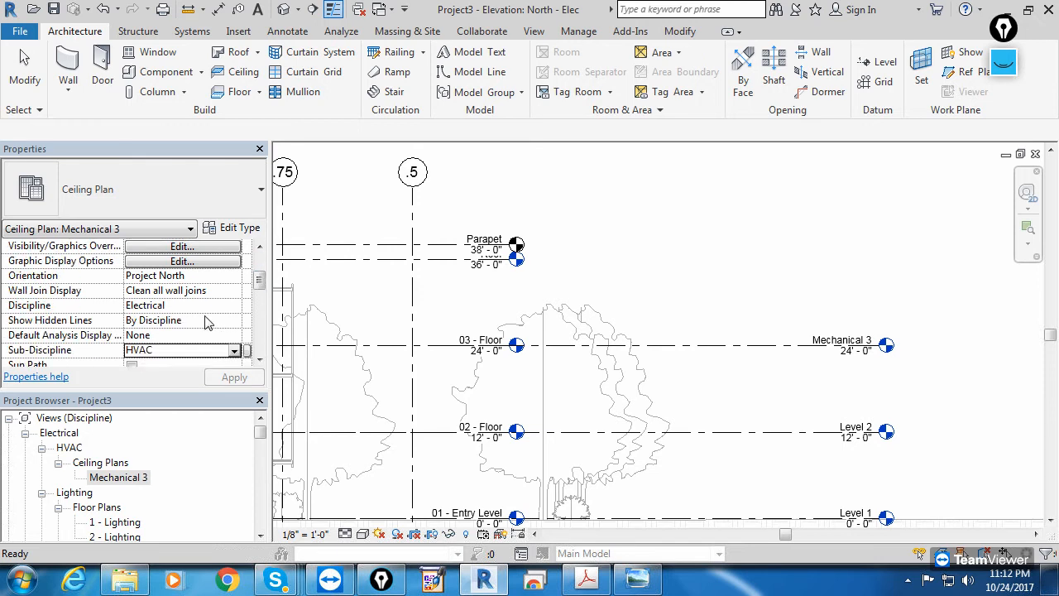
pyautogui.click(234, 307)
pyautogui.click(234, 307)
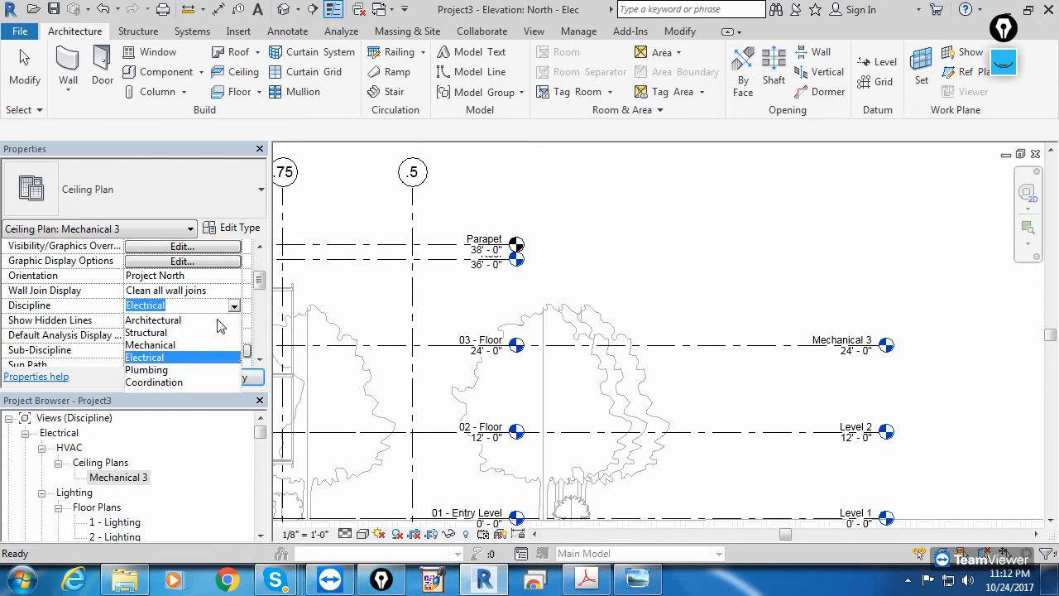
pyautogui.click(168, 345)
pyautogui.click(230, 379)
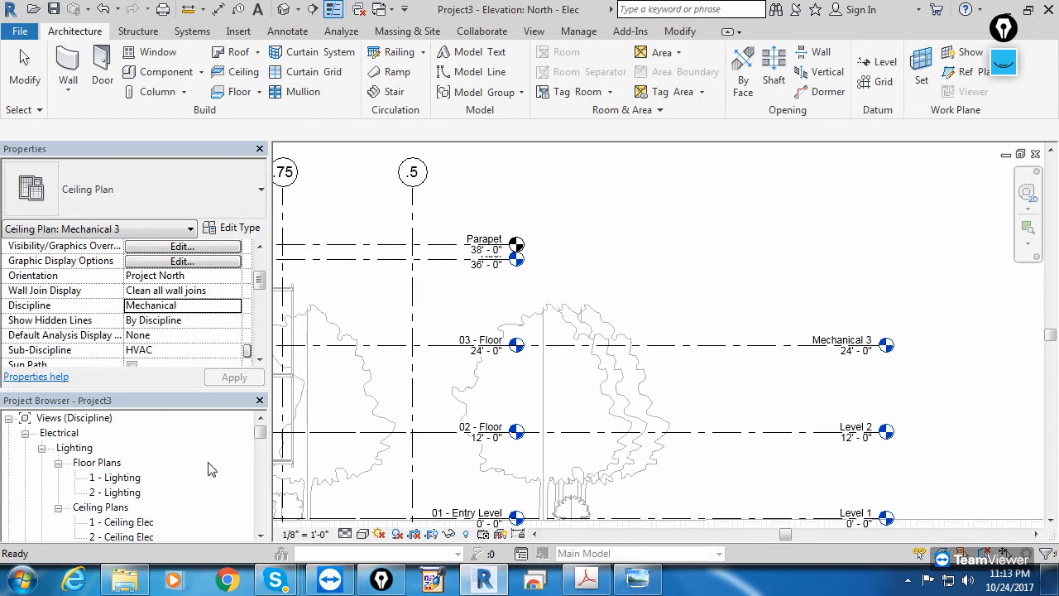
pyautogui.scroll(-5, 211, 469)
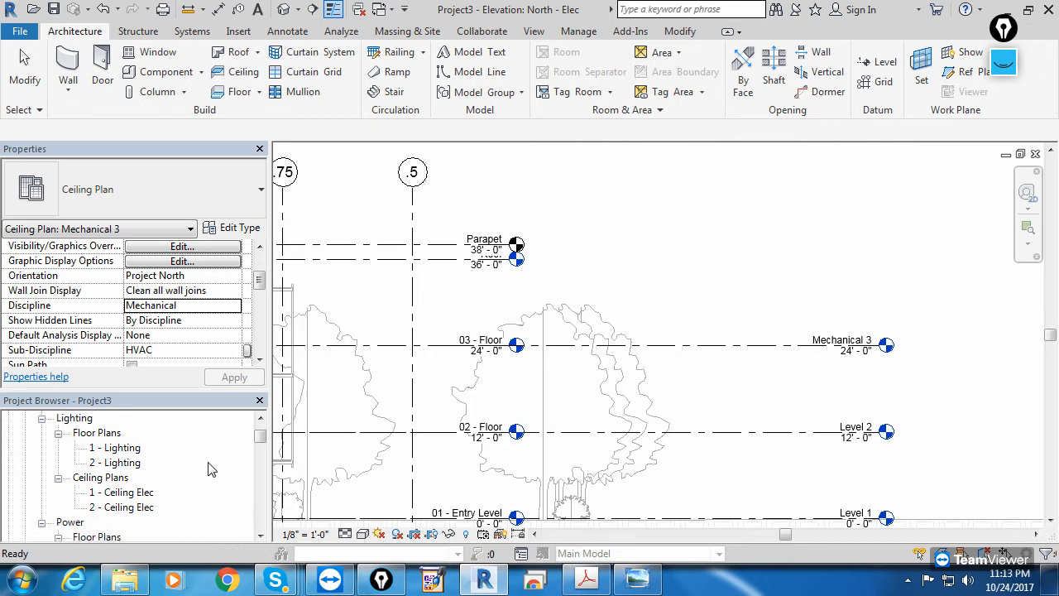
pyautogui.scroll(-4, 173, 475)
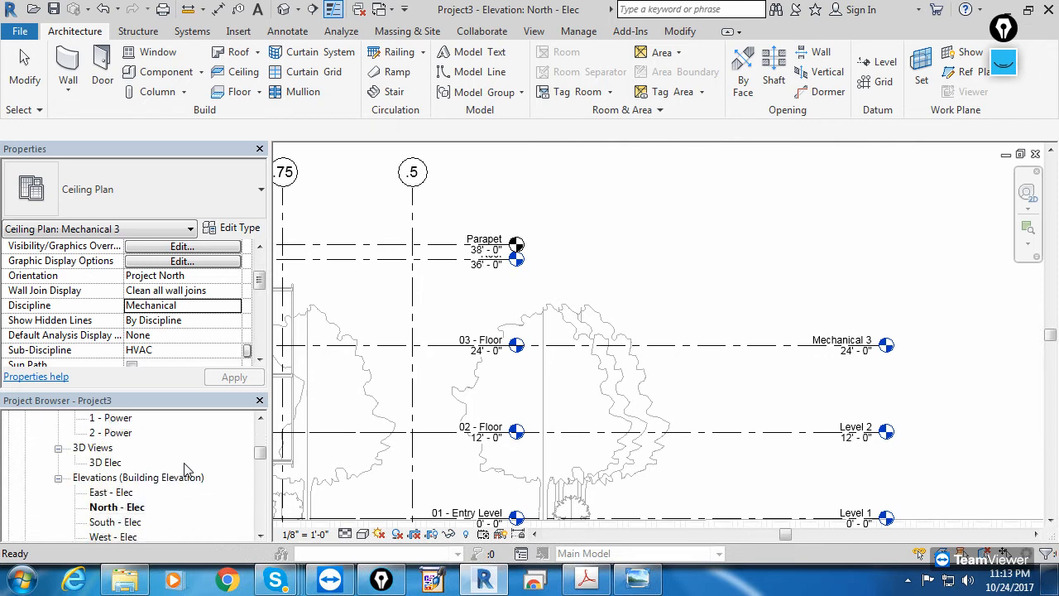
pyautogui.scroll(-2, 137, 493)
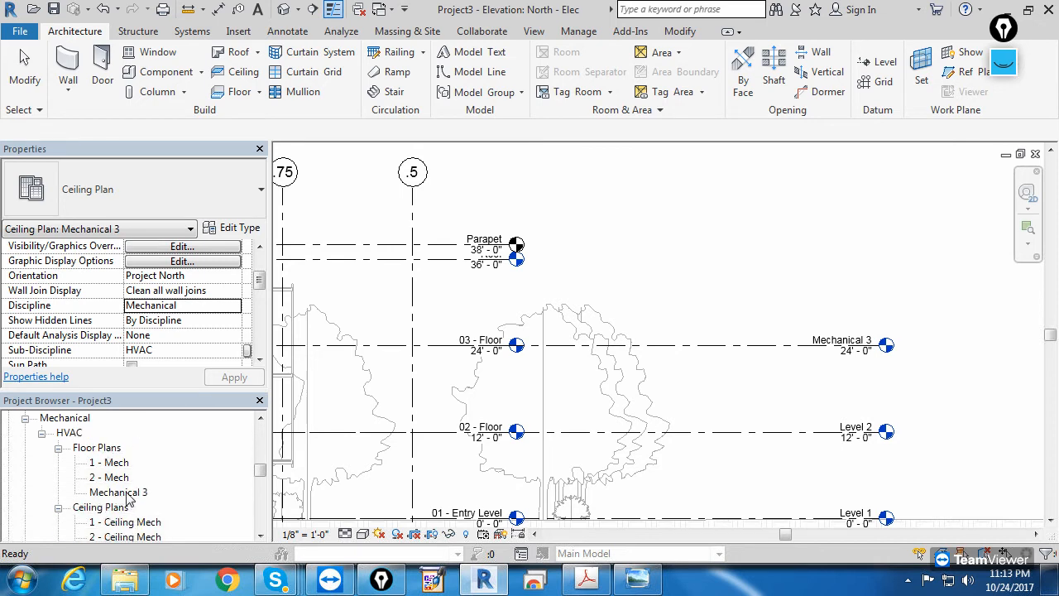
pyautogui.scroll(-1, 125, 493)
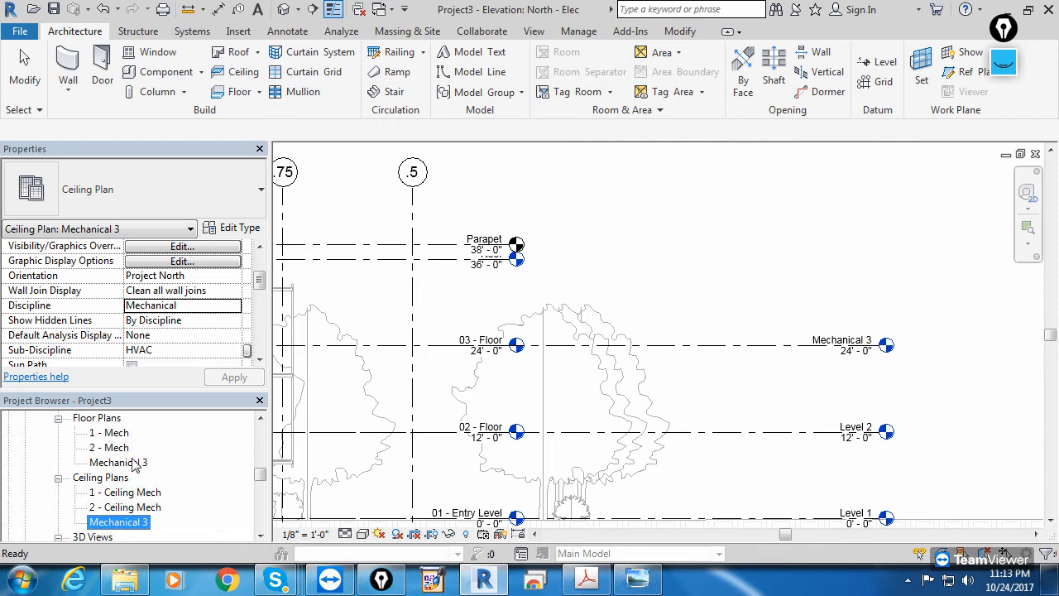
# Step: Add a Mechanical 4 level at 36' - 0" in line with the architectural roof level, creating ceiling and floor plan views
pyautogui.click(834, 276)
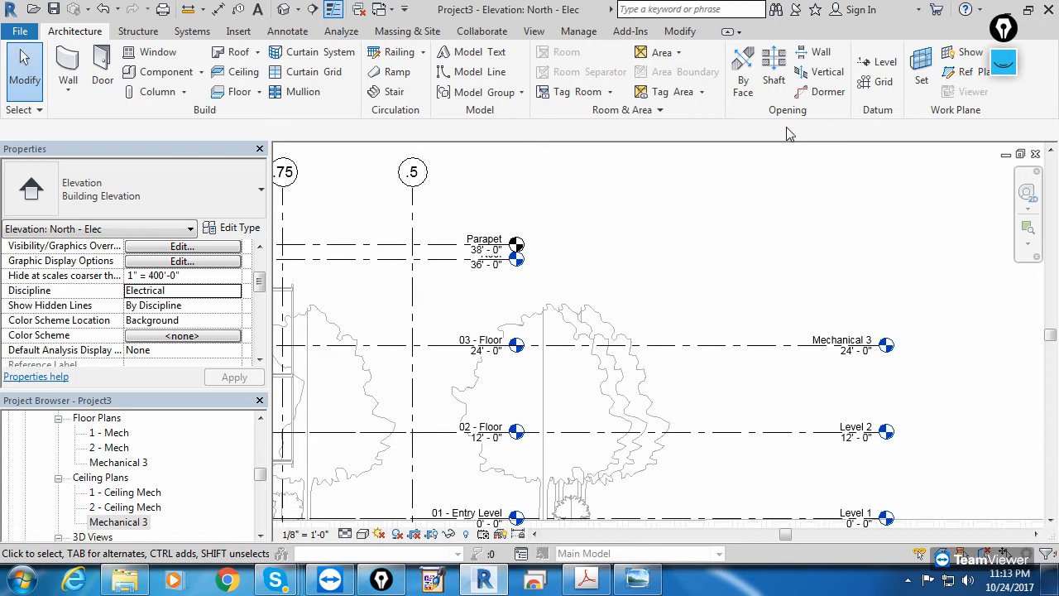
pyautogui.click(873, 64)
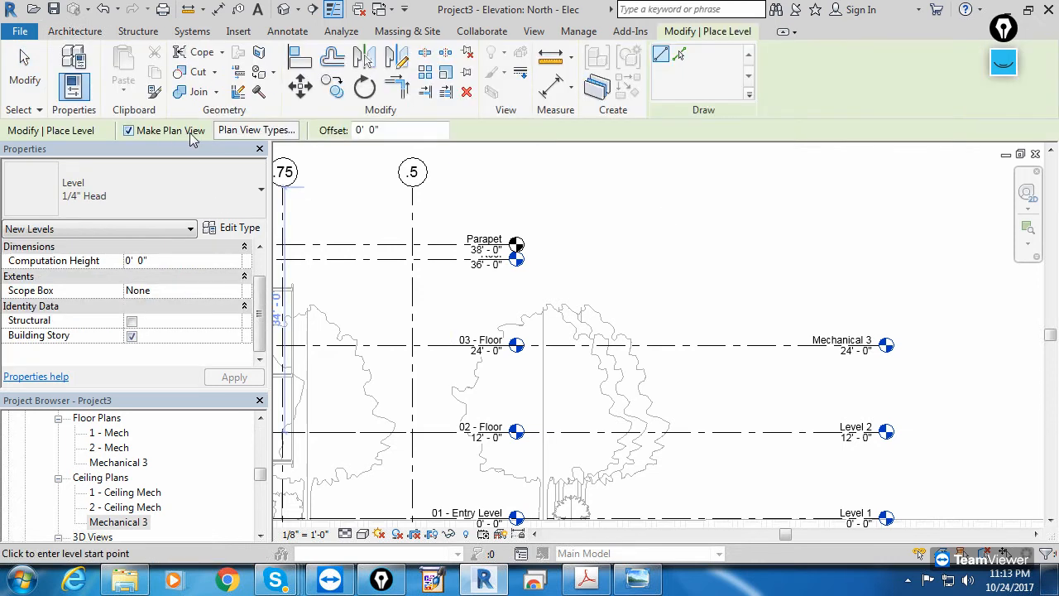
pyautogui.click(236, 134)
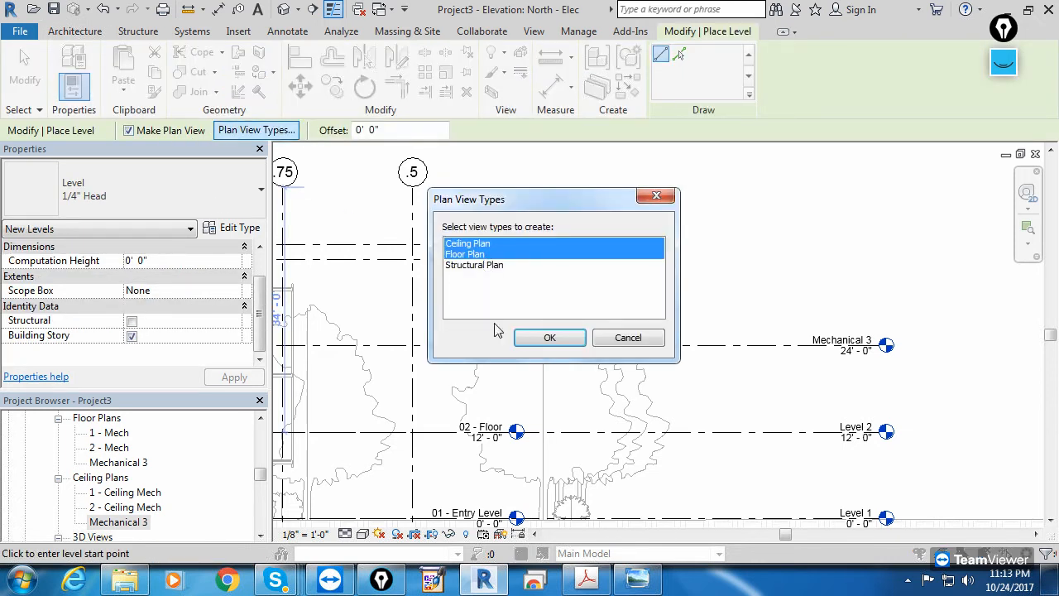
pyautogui.click(527, 338)
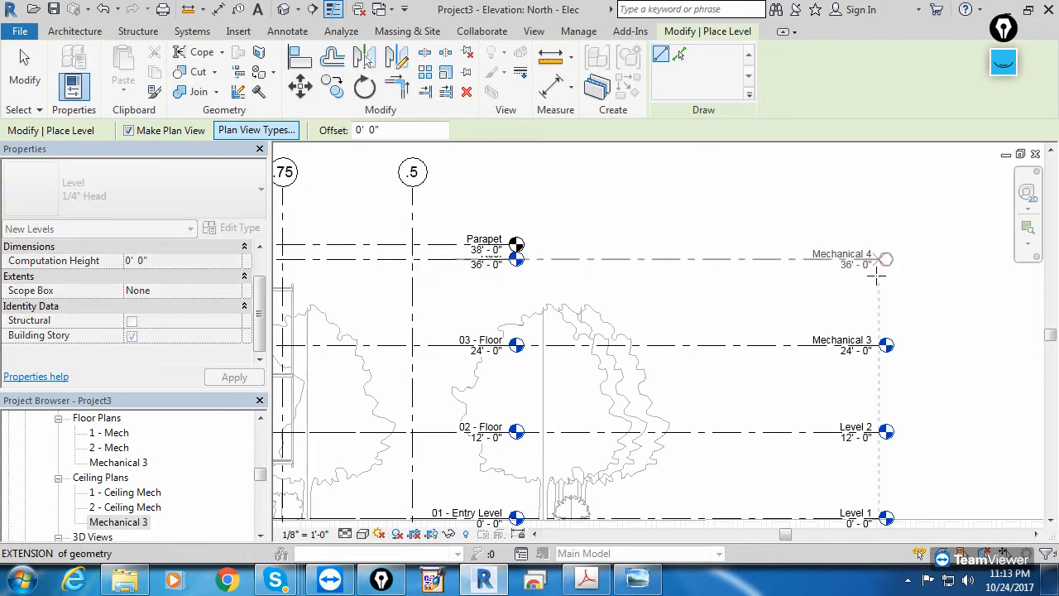
pyautogui.click(877, 279)
pyautogui.press('Escape')
pyautogui.press('Escape')
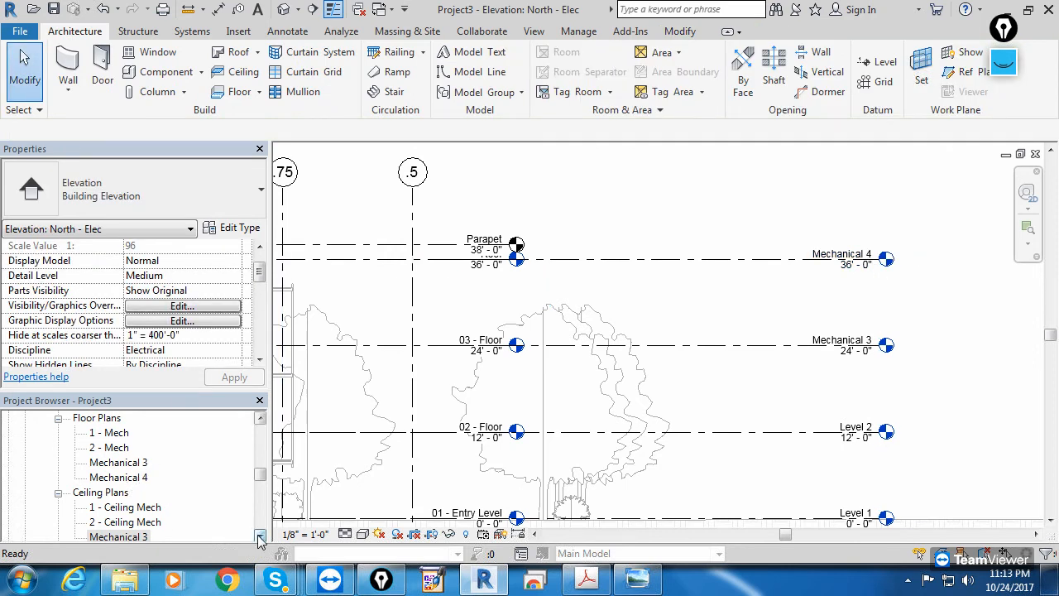
# Step: Find the Mechanical 4 ceiling plan under the Electrical discipline and change its Discipline to Mechanical
pyautogui.click(143, 517)
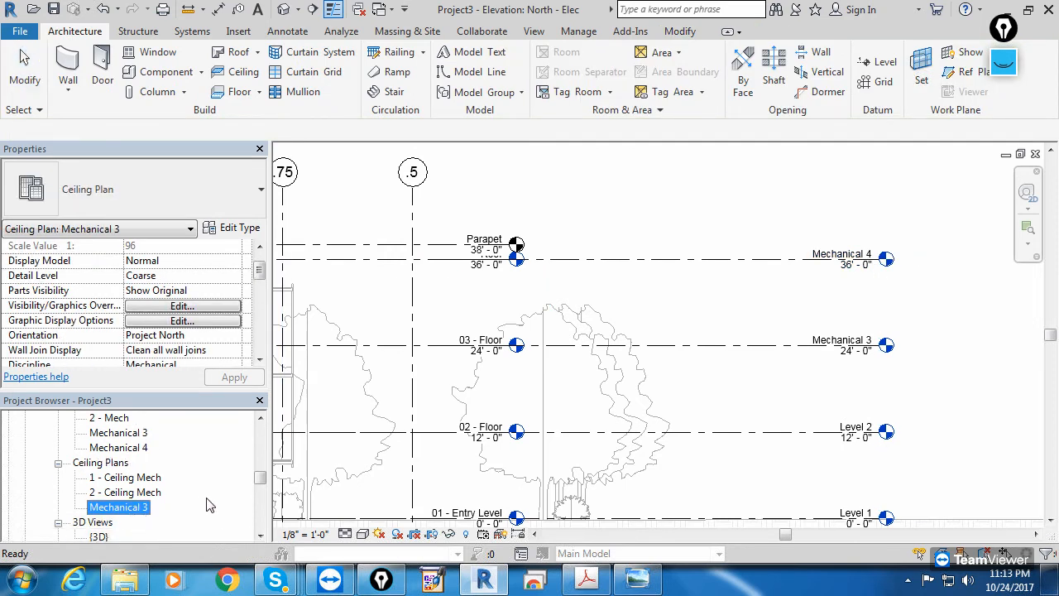
pyautogui.moveTo(259, 478); pyautogui.dragTo(260, 428)
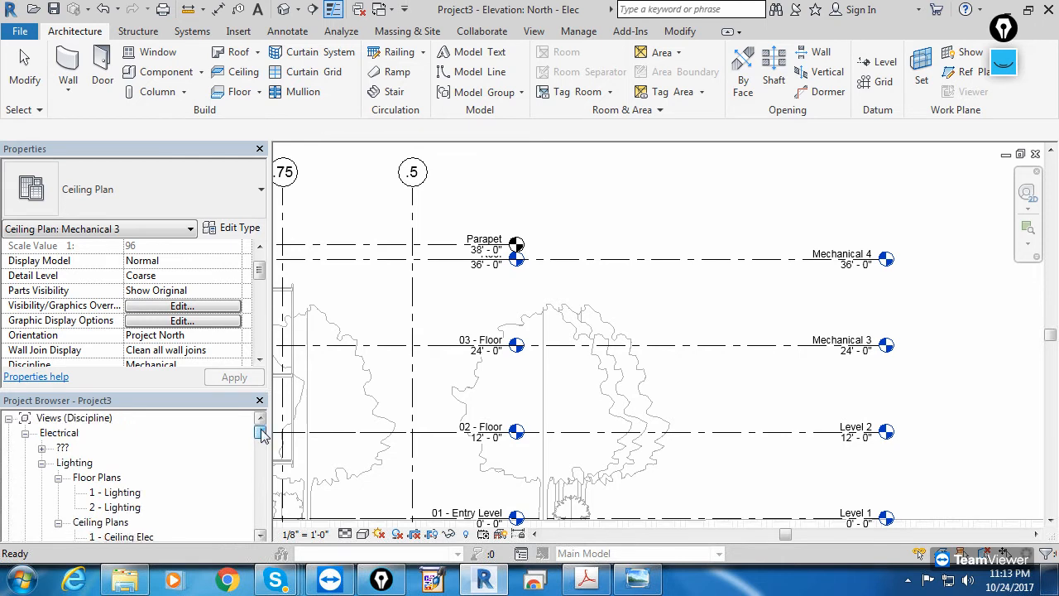
pyautogui.click(41, 447)
pyautogui.click(58, 463)
pyautogui.click(118, 478)
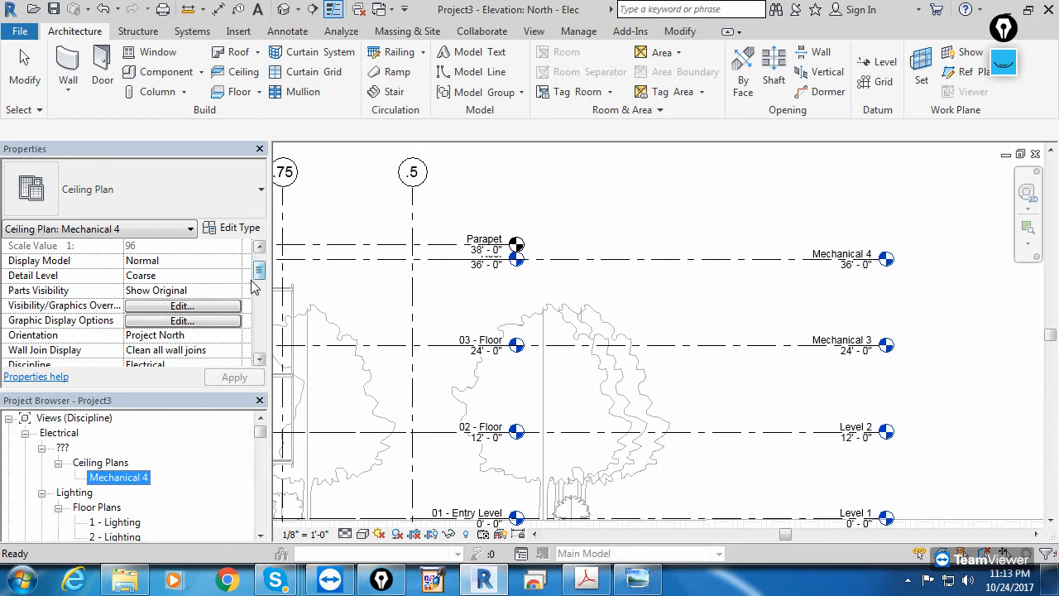
pyautogui.scroll(-1, 227, 321)
pyautogui.click(227, 321)
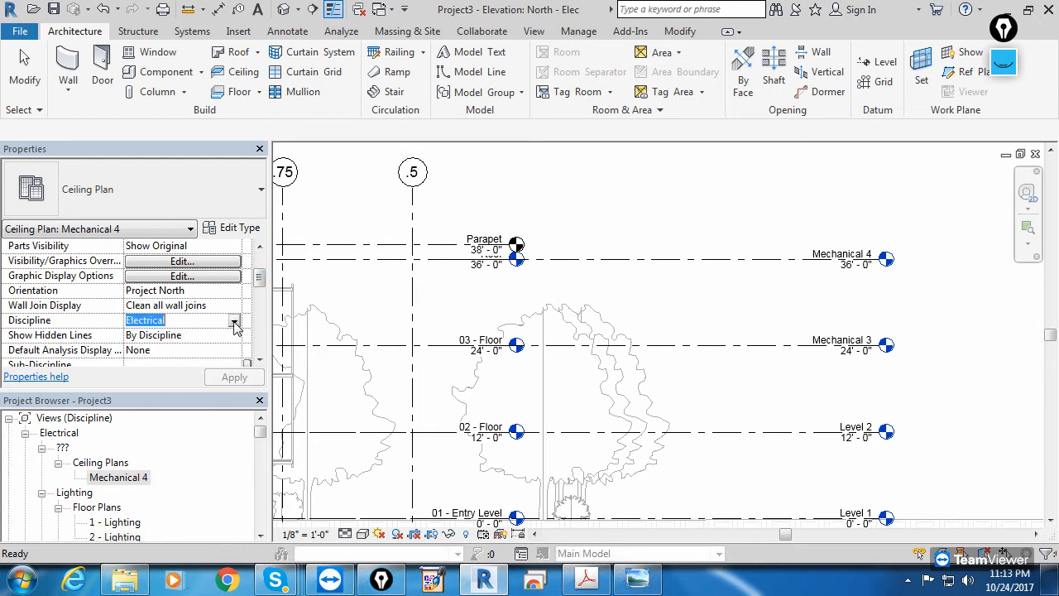
pyautogui.click(235, 320)
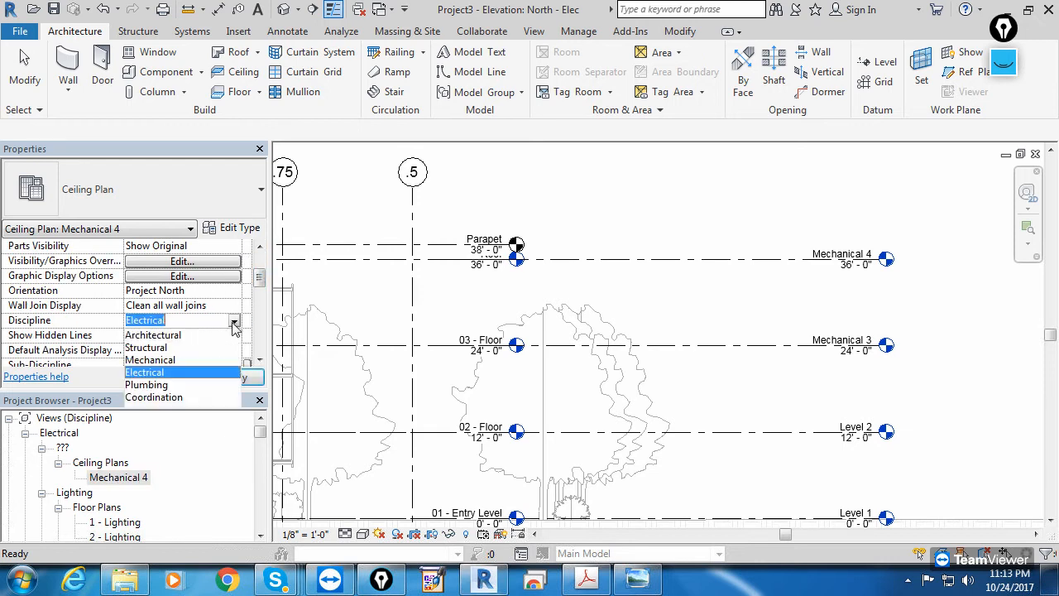
pyautogui.click(176, 361)
pyautogui.click(233, 379)
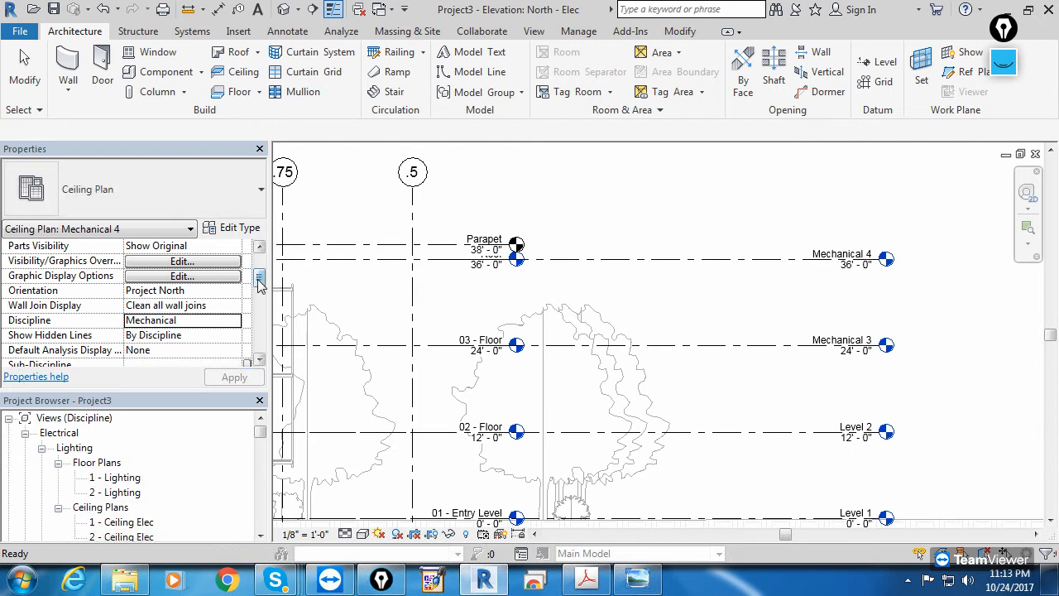
# Step: Locate the Mechanical 4 ceiling plan under the Mechanical discipline and set its Sub-Discipline to HVAC
pyautogui.scroll(-2, 259, 284)
pyautogui.scroll(-3, 262, 462)
pyautogui.scroll(-2, 261, 462)
pyautogui.scroll(6, 260, 451)
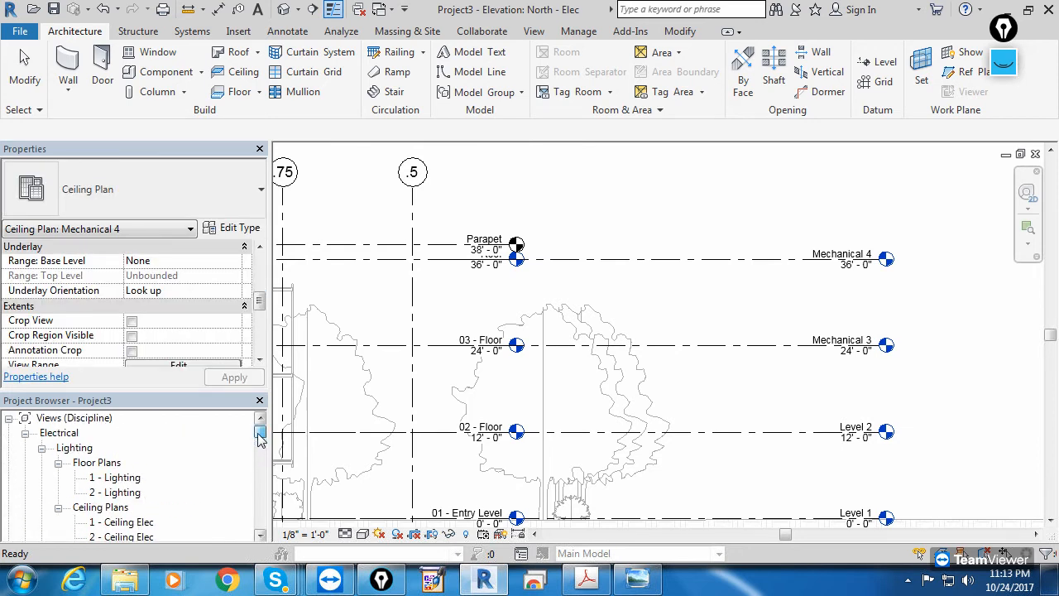
pyautogui.scroll(-5, 259, 439)
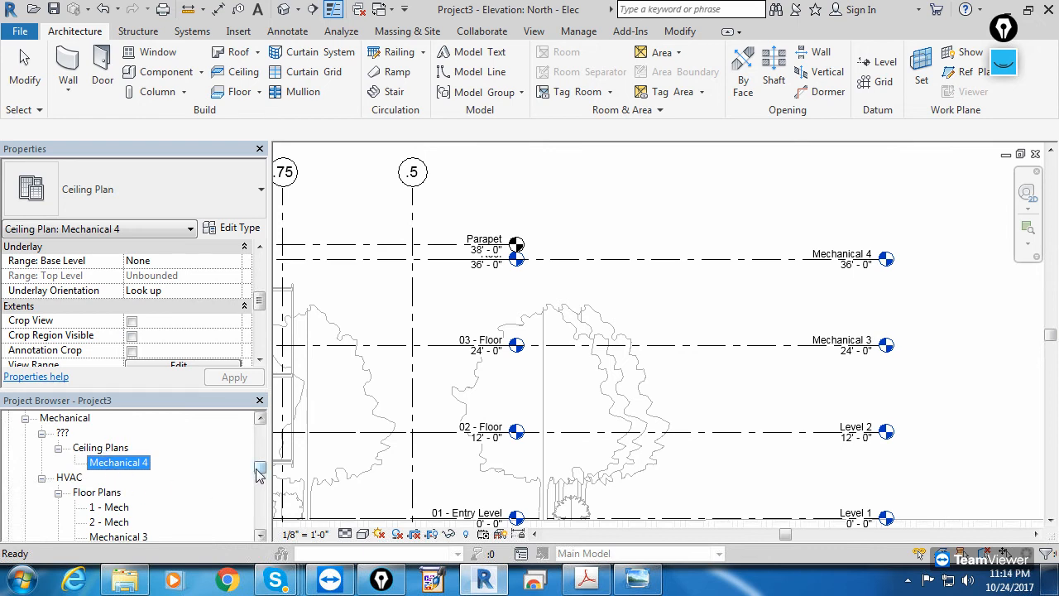
pyautogui.scroll(-4, 259, 487)
pyautogui.moveTo(259, 487); pyautogui.dragTo(259, 465)
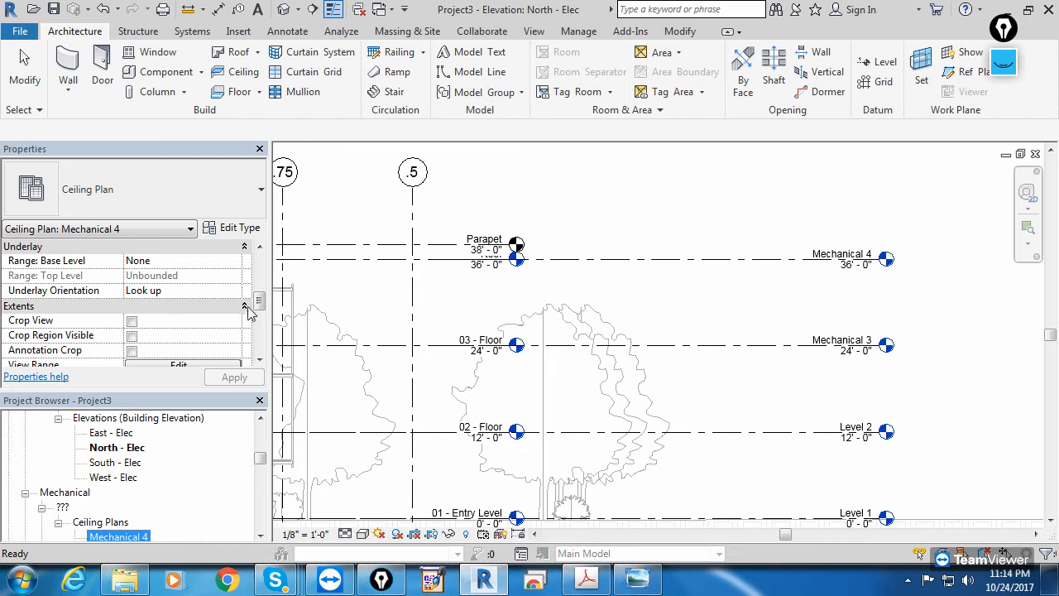
pyautogui.moveTo(258, 302); pyautogui.dragTo(259, 353)
pyautogui.click(108, 523)
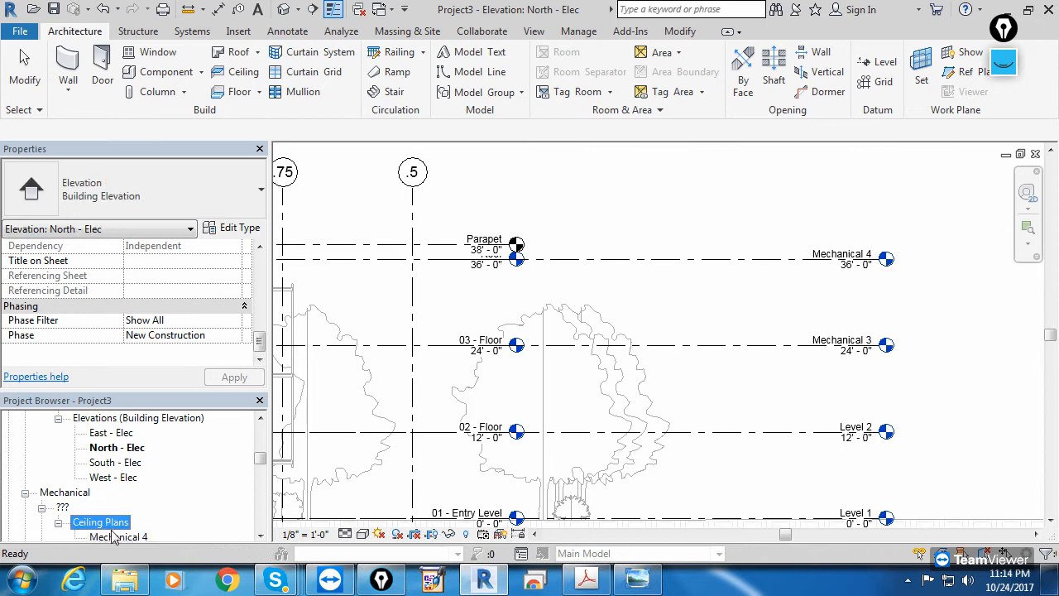
pyautogui.click(114, 536)
pyautogui.moveTo(263, 346); pyautogui.dragTo(261, 297)
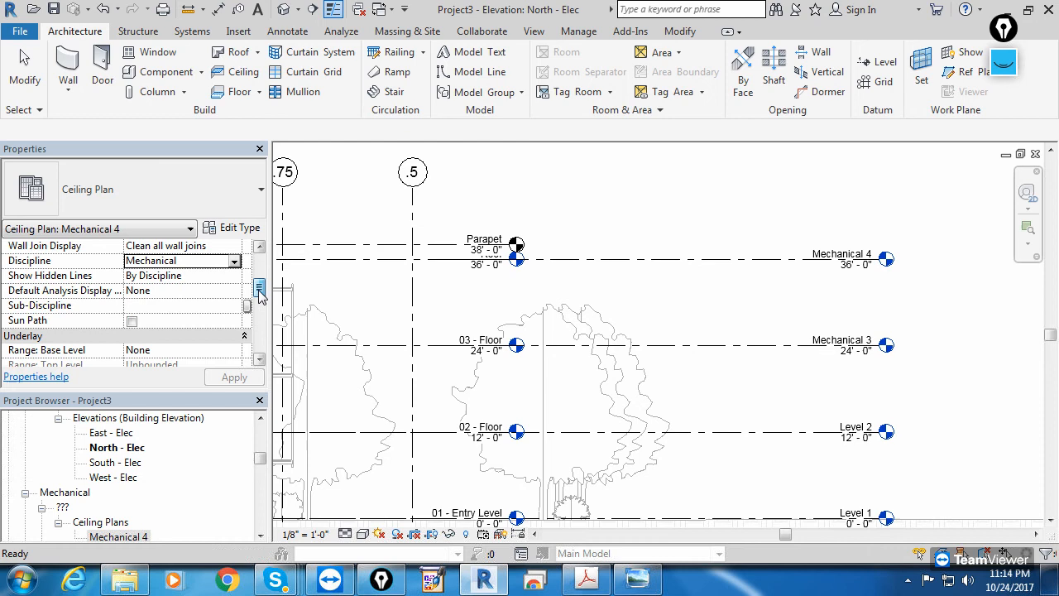
pyautogui.click(199, 305)
pyautogui.click(234, 305)
pyautogui.click(185, 321)
pyautogui.click(235, 378)
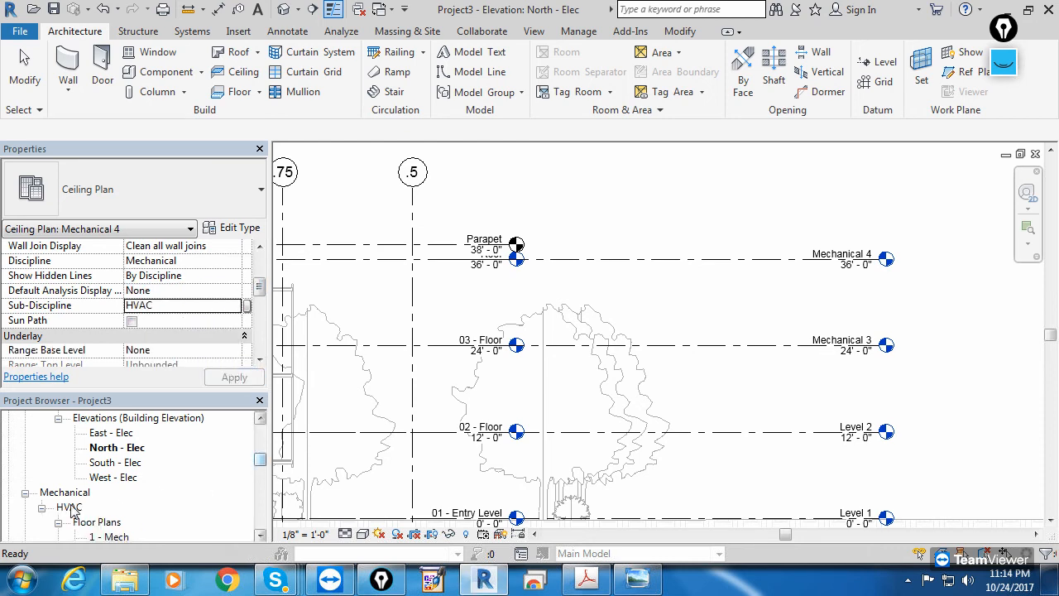
# Step: Look through the HVAC floor and ceiling plans to check where the Mechanical 4 views are filed
pyautogui.click(260, 535)
pyautogui.click(260, 535)
pyautogui.click(260, 536)
pyautogui.click(259, 536)
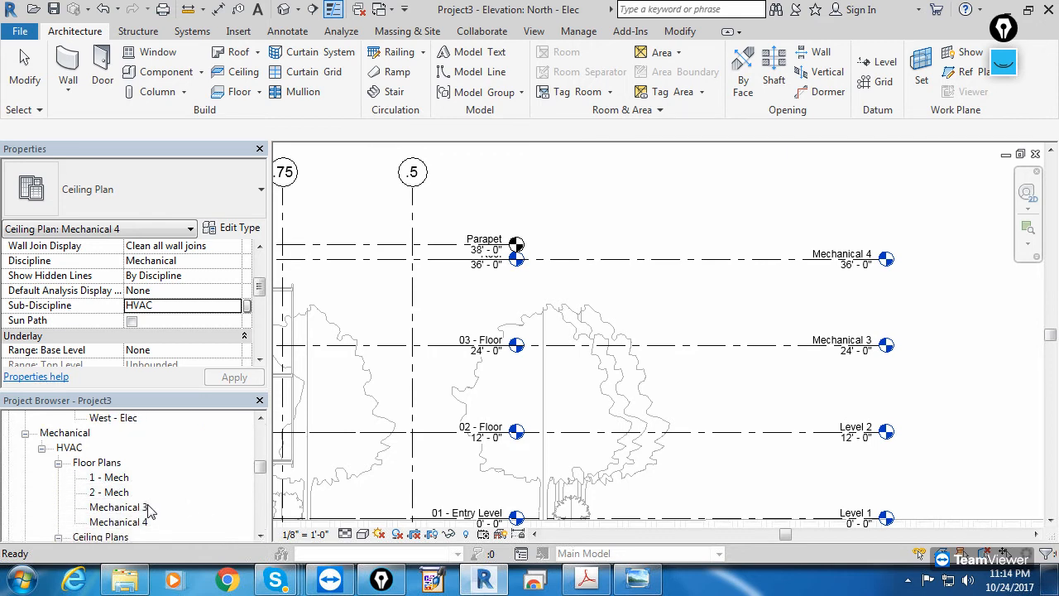
pyautogui.click(260, 535)
pyautogui.click(260, 535)
pyautogui.click(260, 535)
pyautogui.click(260, 535)
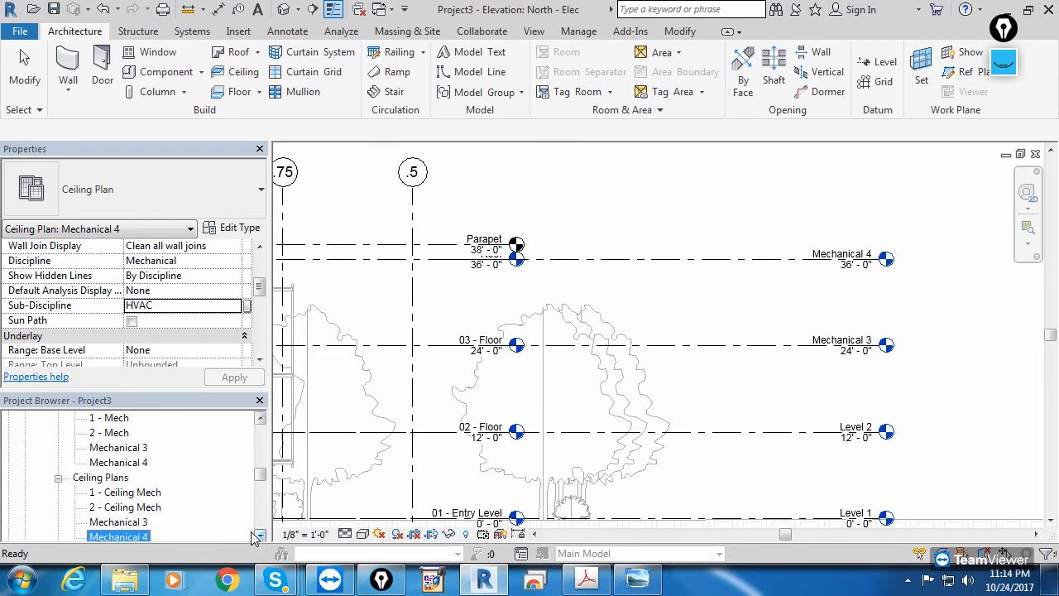
pyautogui.click(261, 537)
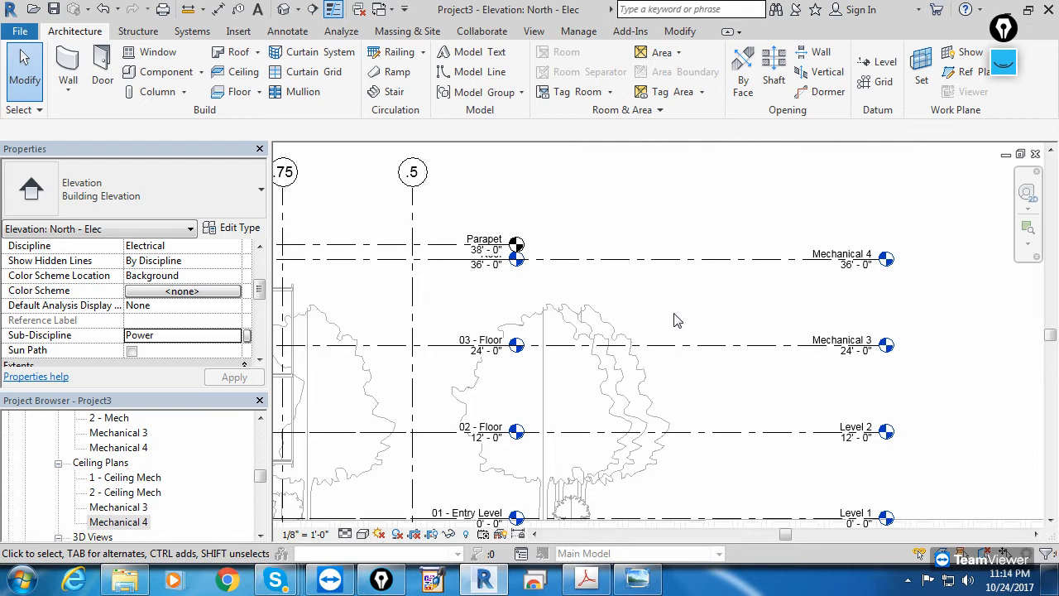
# Step: Copy the name of the 2 - Mech floor plan, keeping that view's own name
pyautogui.click(259, 418)
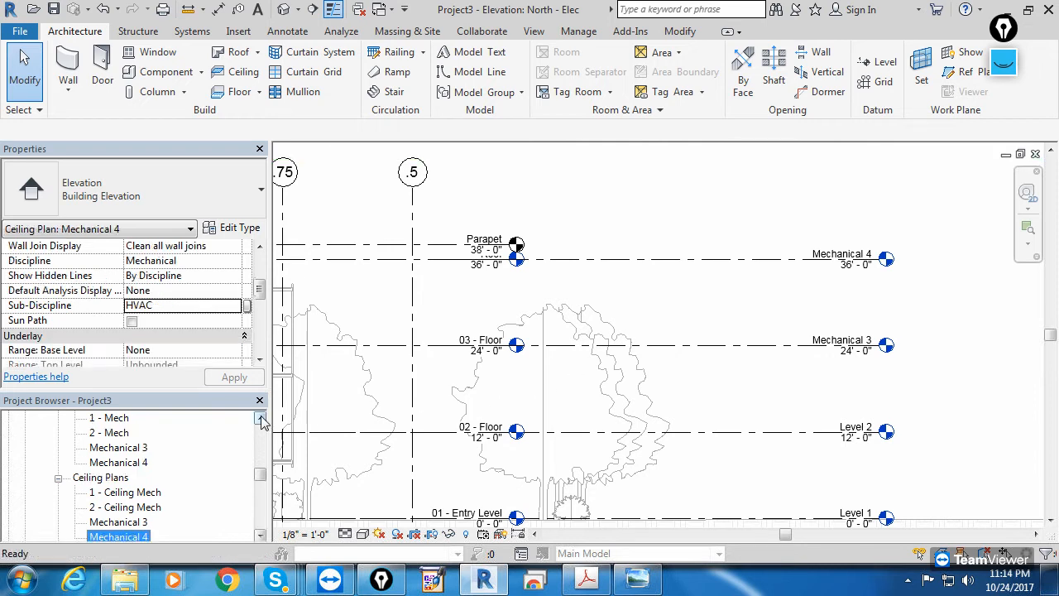
pyautogui.click(110, 433)
pyautogui.rightClick(111, 435)
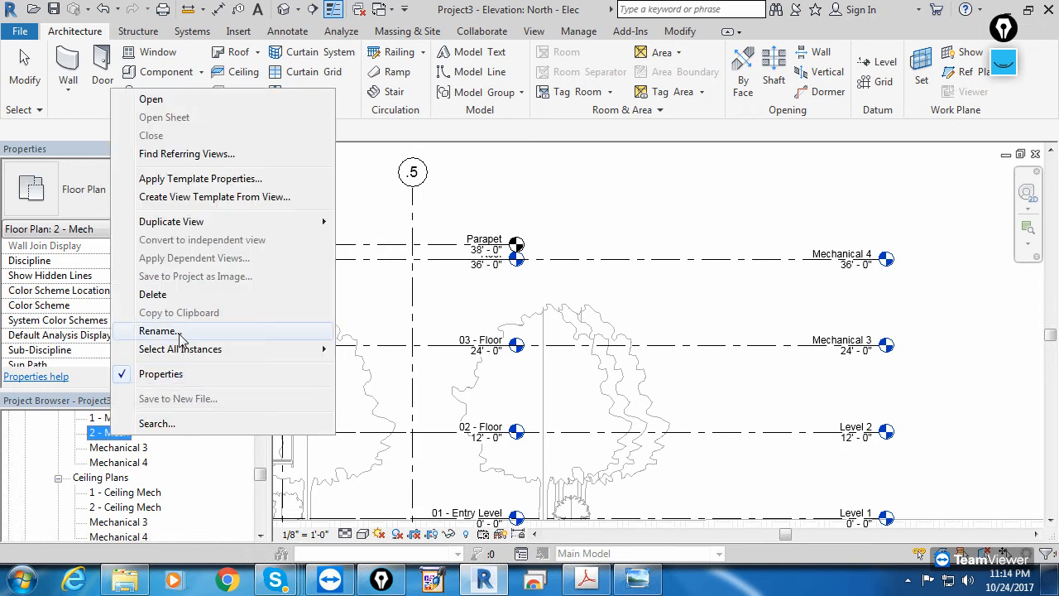
pyautogui.click(182, 335)
pyautogui.rightClick(429, 245)
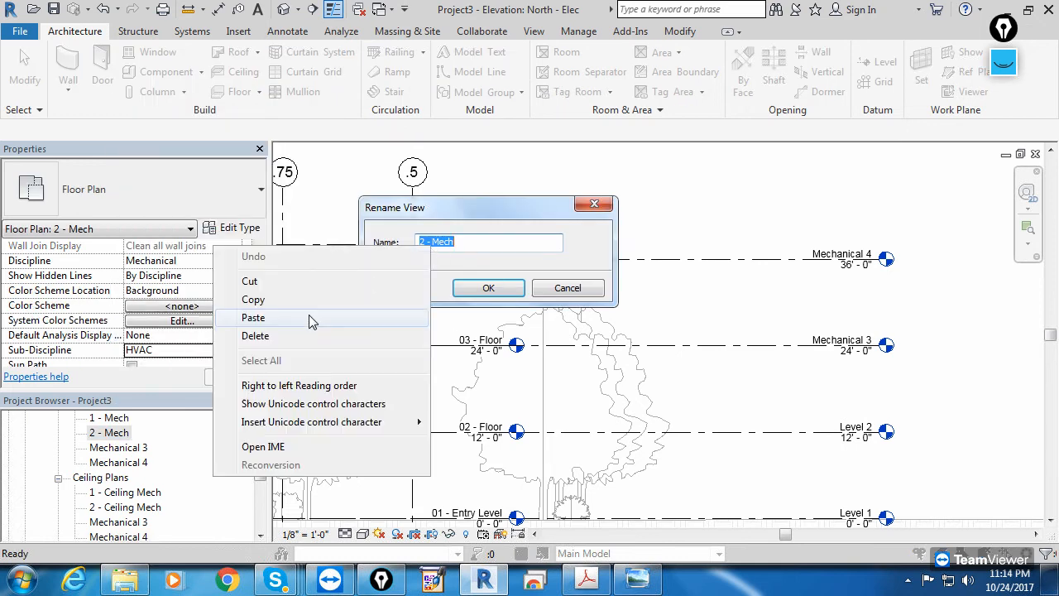
pyautogui.click(306, 299)
pyautogui.click(460, 291)
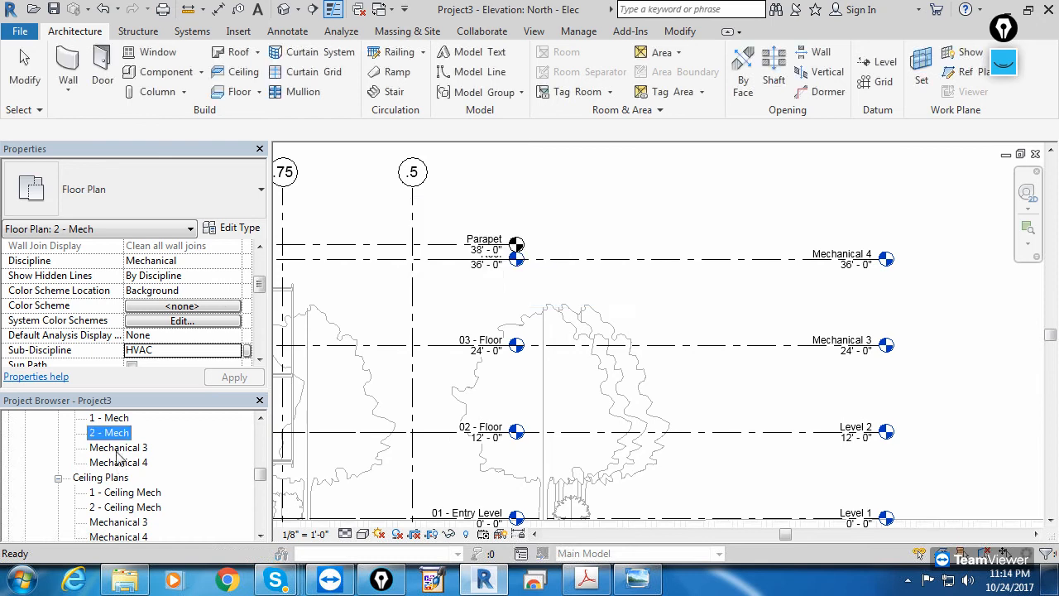
# Step: Rename the Mechanical 3 floor plan as 3 - Mech without renaming the corresponding level and views
pyautogui.rightClick(118, 449)
pyautogui.click(192, 346)
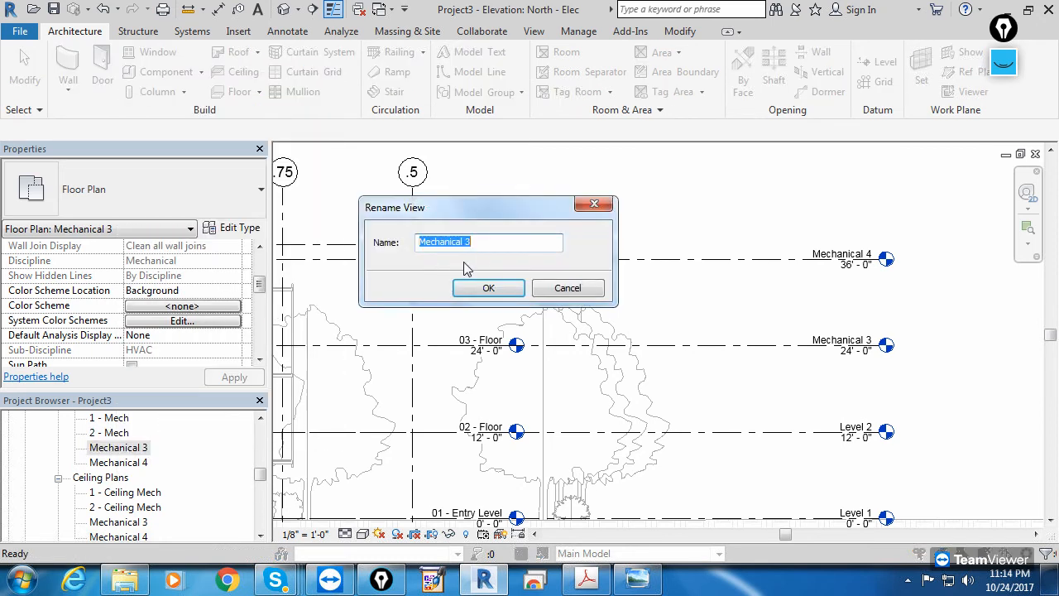
pyautogui.hotkey('ctrl', 'v')
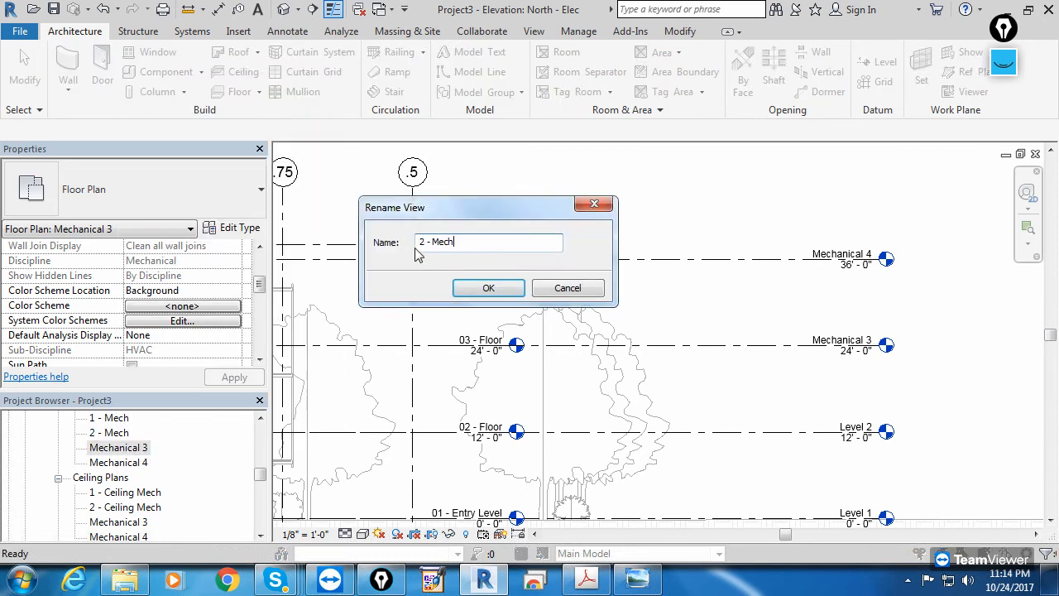
pyautogui.moveTo(425, 242); pyautogui.dragTo(414, 246)
pyautogui.write('3')
pyautogui.click(487, 287)
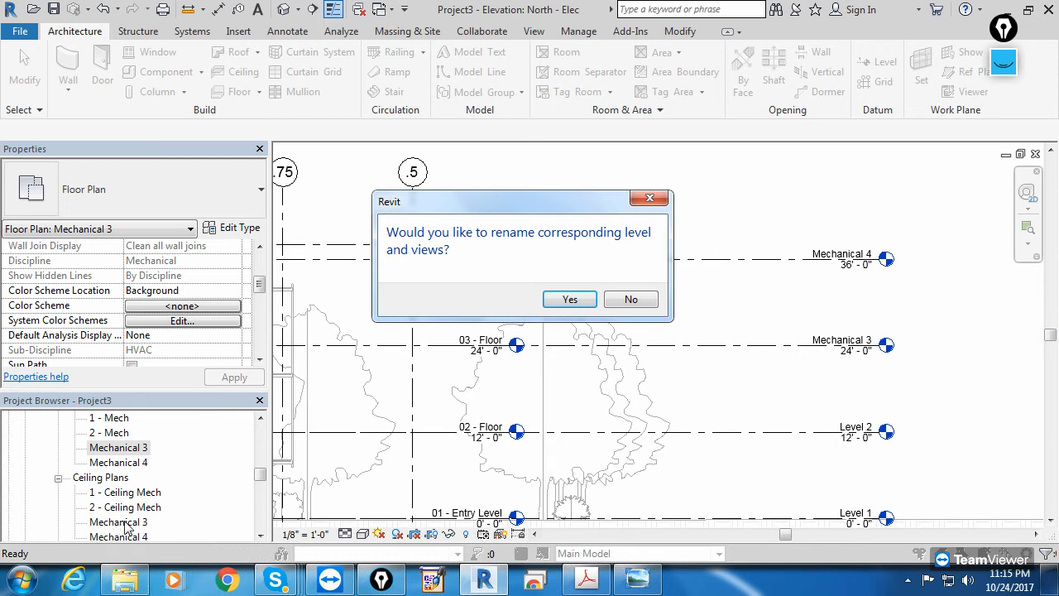
pyautogui.click(631, 301)
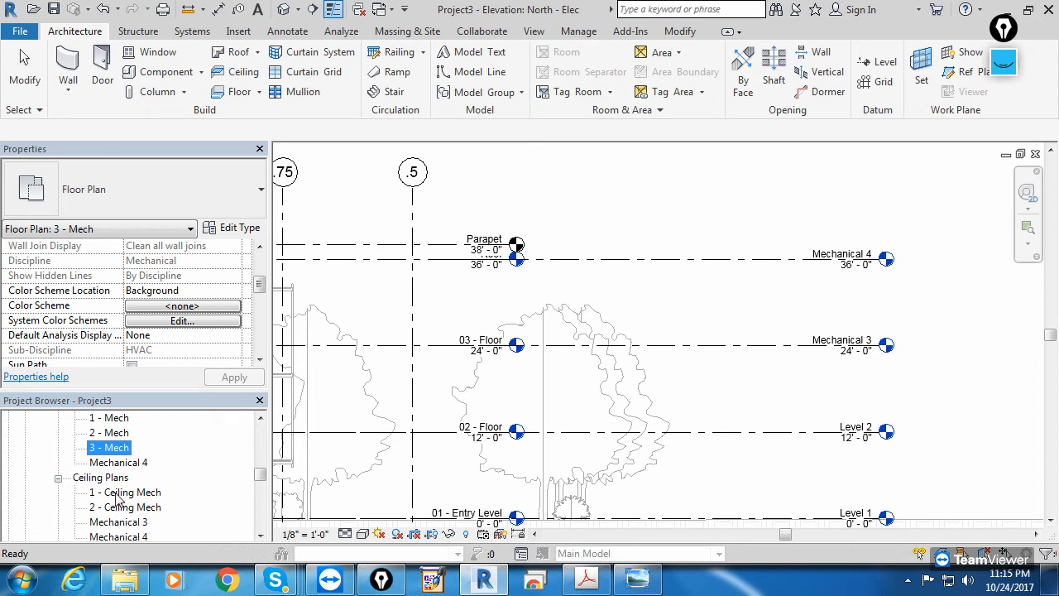
# Step: Rename the Mechanical 4 floor plan as 4 - Mech without renaming the corresponding level and views
pyautogui.rightClick(118, 462)
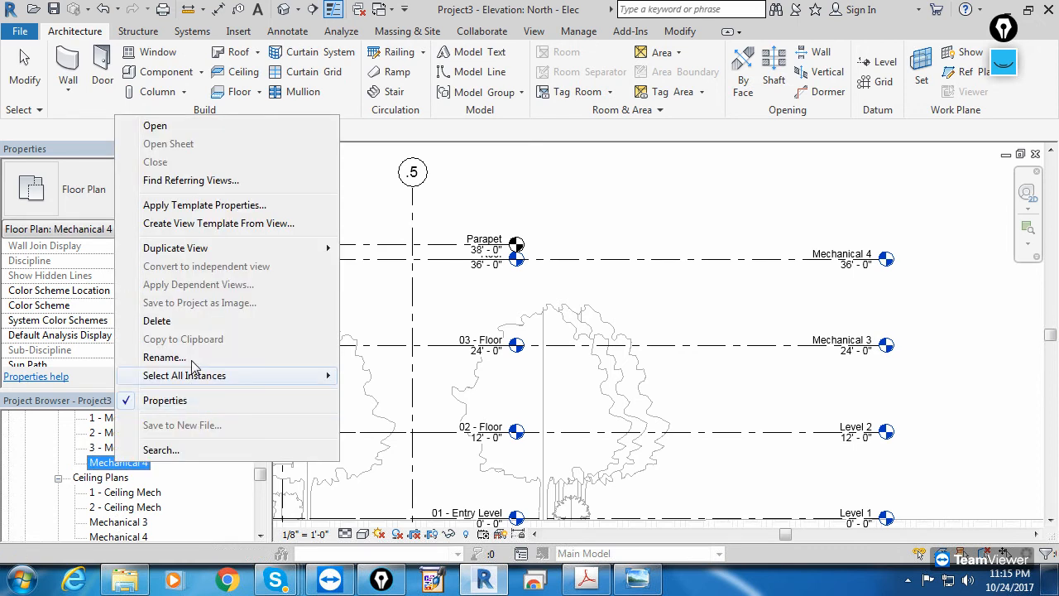
pyautogui.click(198, 357)
pyautogui.write('2 - Mech')
pyautogui.moveTo(426, 241); pyautogui.dragTo(407, 255)
pyautogui.write('3')
pyautogui.press('BackSpace')
pyautogui.write('4')
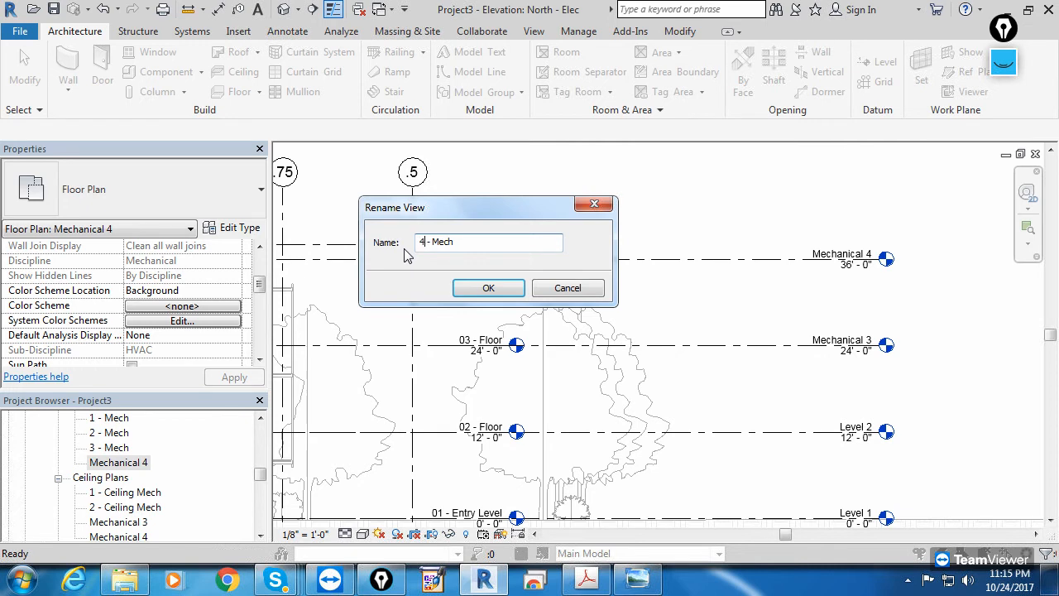
pyautogui.click(487, 289)
pyautogui.click(654, 303)
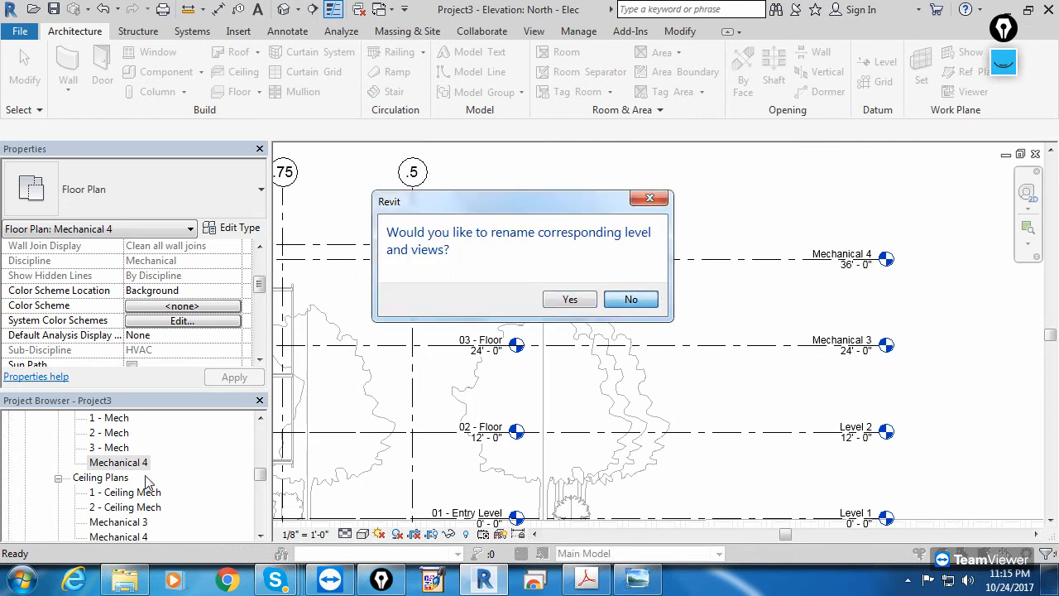
# Step: Copy the name of the 2 - Ceiling Mech ceiling plan and leave that view's name as it is
pyautogui.click(260, 535)
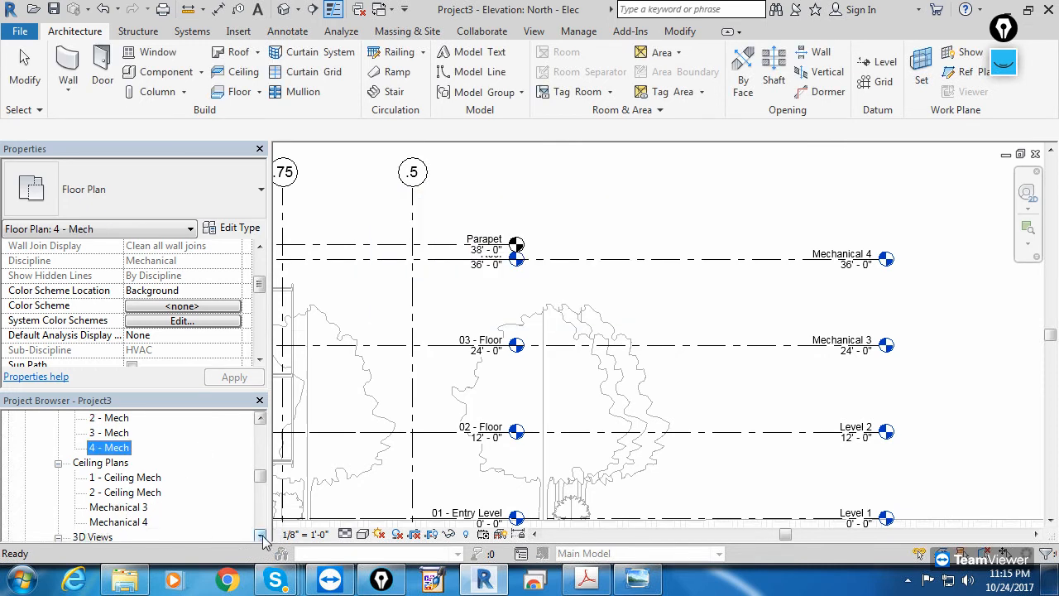
pyautogui.click(260, 535)
pyautogui.rightClick(126, 477)
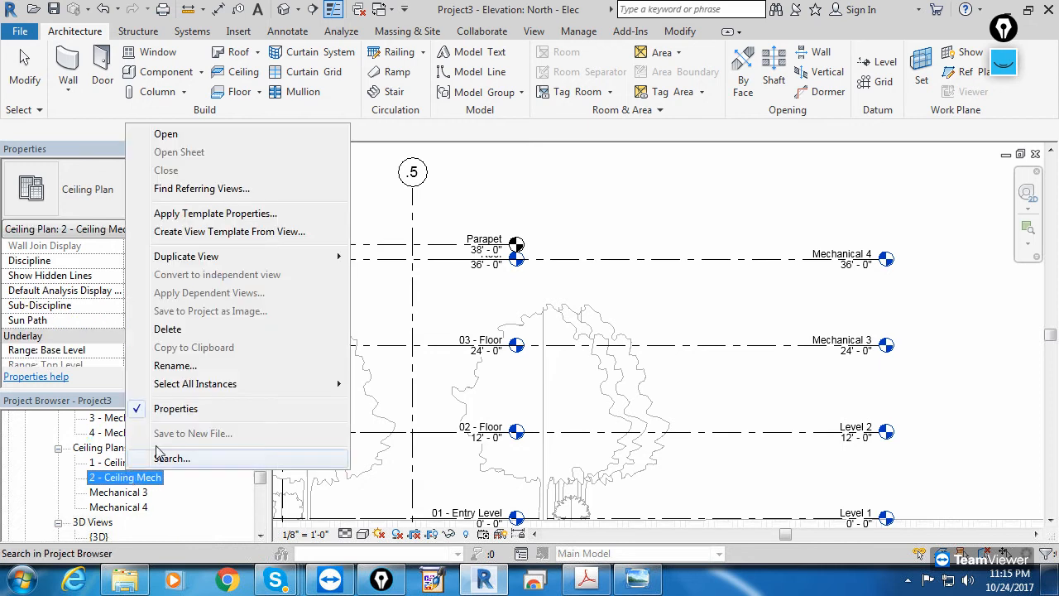
pyautogui.click(196, 366)
pyautogui.rightClick(449, 240)
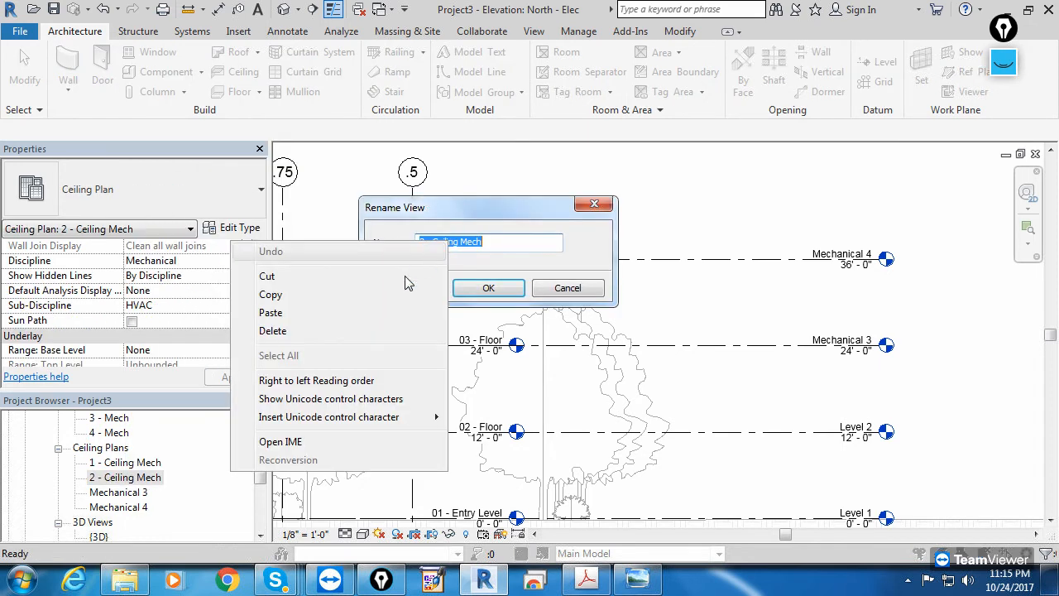
pyautogui.click(390, 293)
pyautogui.press('Escape')
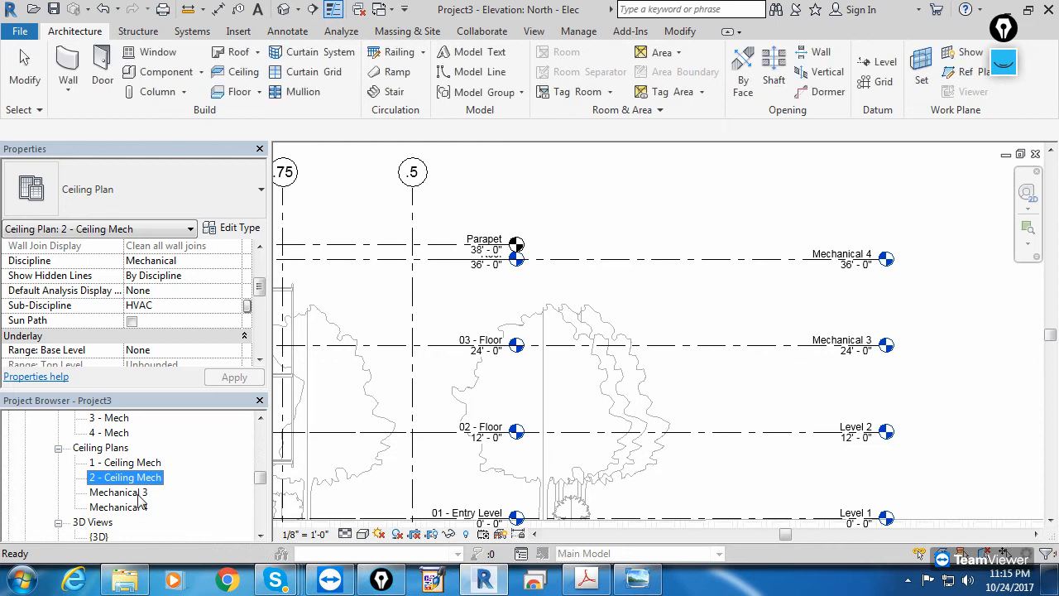
# Step: Rename the Mechanical 3 ceiling plan as 3 - Ceiling Mech without renaming the corresponding level and views
pyautogui.rightClick(137, 493)
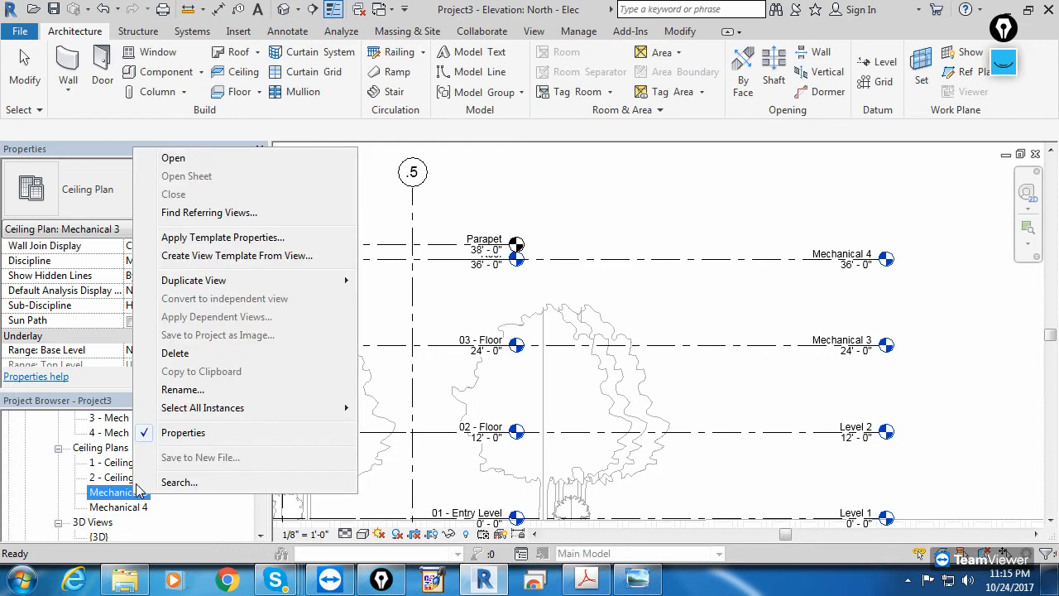
pyautogui.click(183, 390)
pyautogui.hotkey('ctrl', 'v')
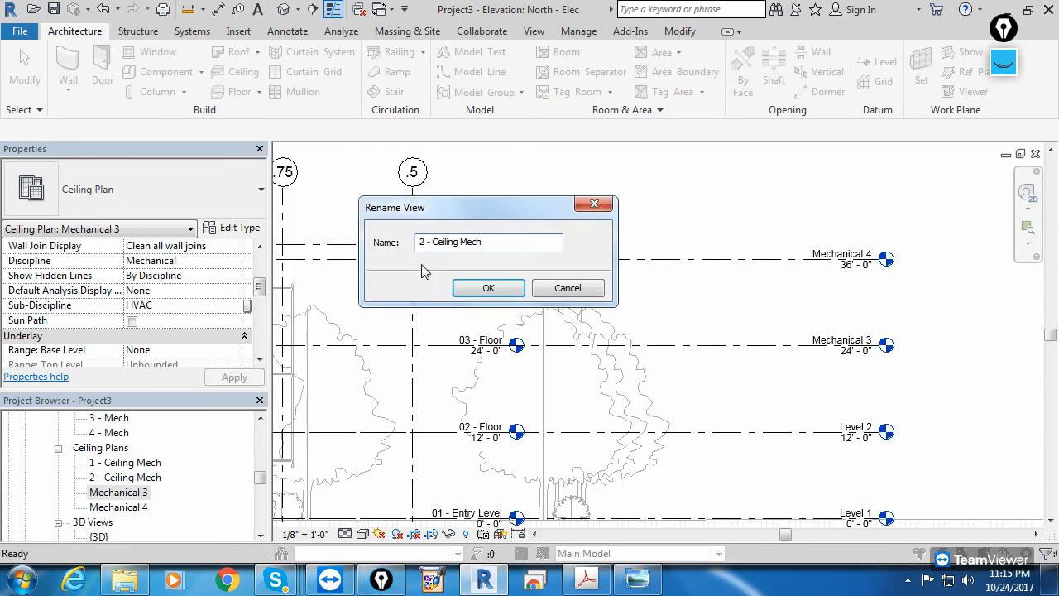
pyautogui.doubleClick(422, 241)
pyautogui.write('3')
pyautogui.press('Return')
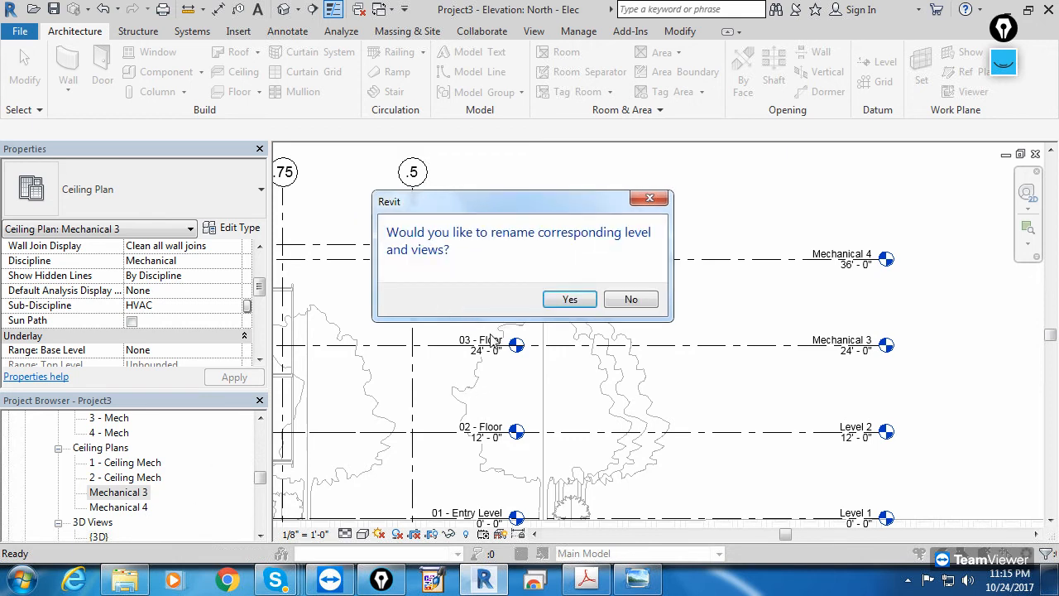
pyautogui.click(631, 298)
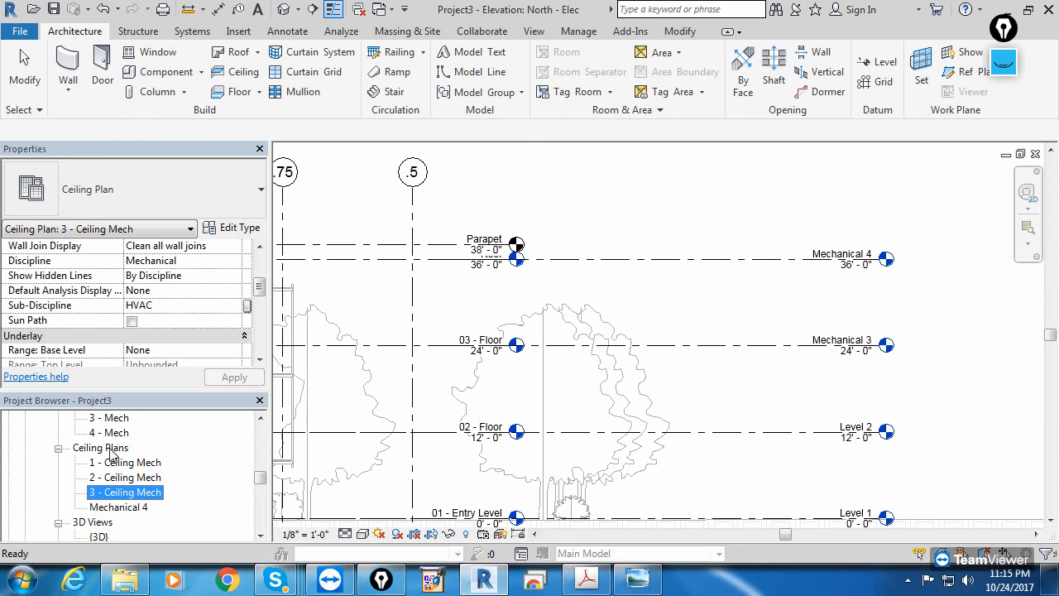
# Step: Rename the Mechanical 4 ceiling plan as 4 - Ceiling Mech without renaming the corresponding level and views
pyautogui.rightClick(114, 510)
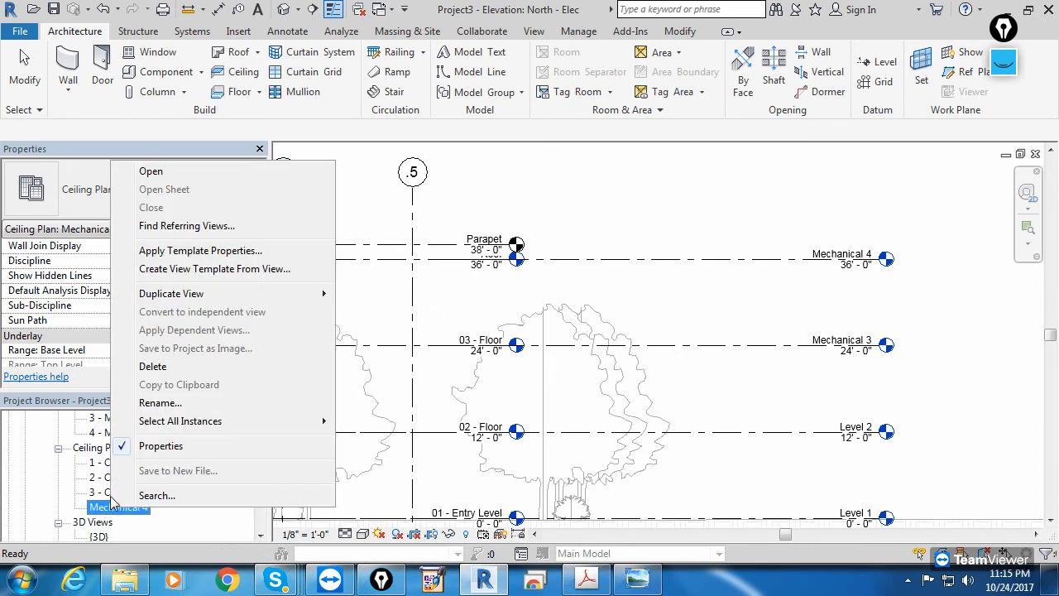
pyautogui.click(165, 404)
pyautogui.hotkey('ctrl', 'v')
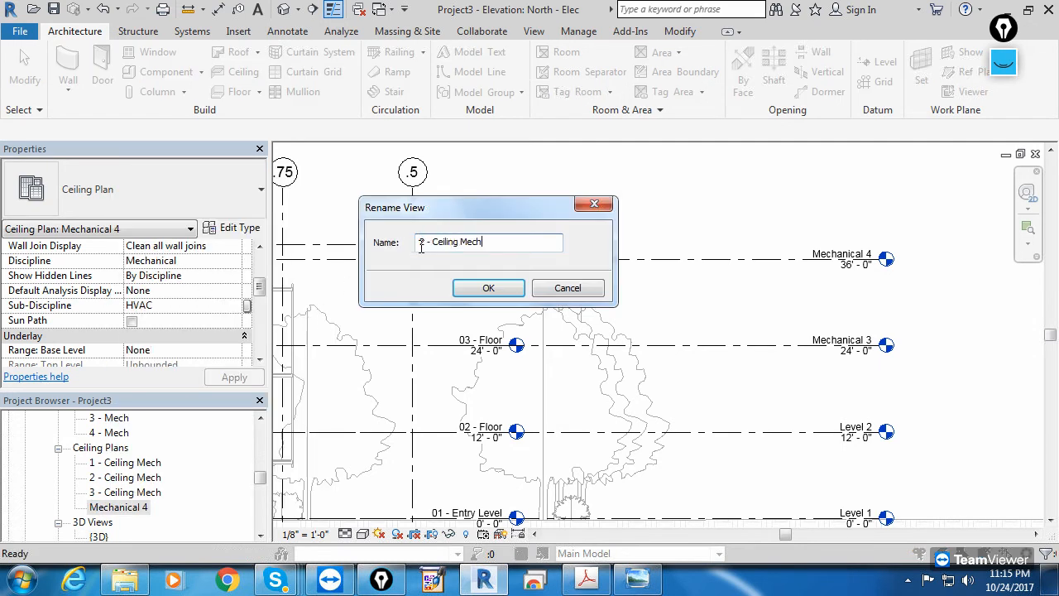
pyautogui.moveTo(425, 242); pyautogui.dragTo(418, 253)
pyautogui.write('4')
pyautogui.click(469, 290)
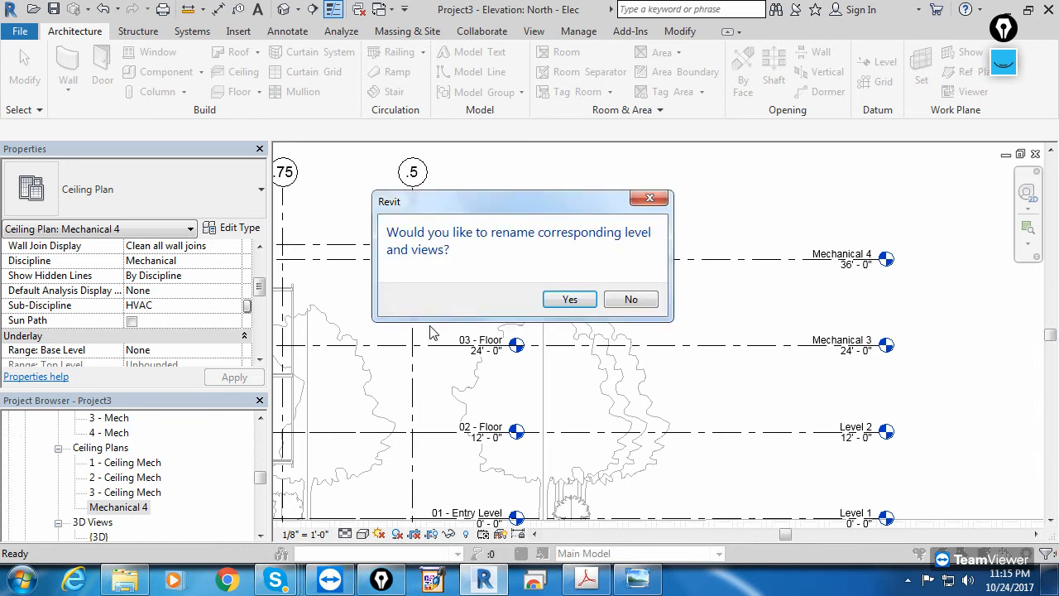
pyautogui.click(623, 300)
# Step: Review the names and grouping of the HVAC floor plans, ceiling plans and elevations, and the Plumbing views in the Project Browser
pyautogui.click(259, 419)
pyautogui.click(259, 419)
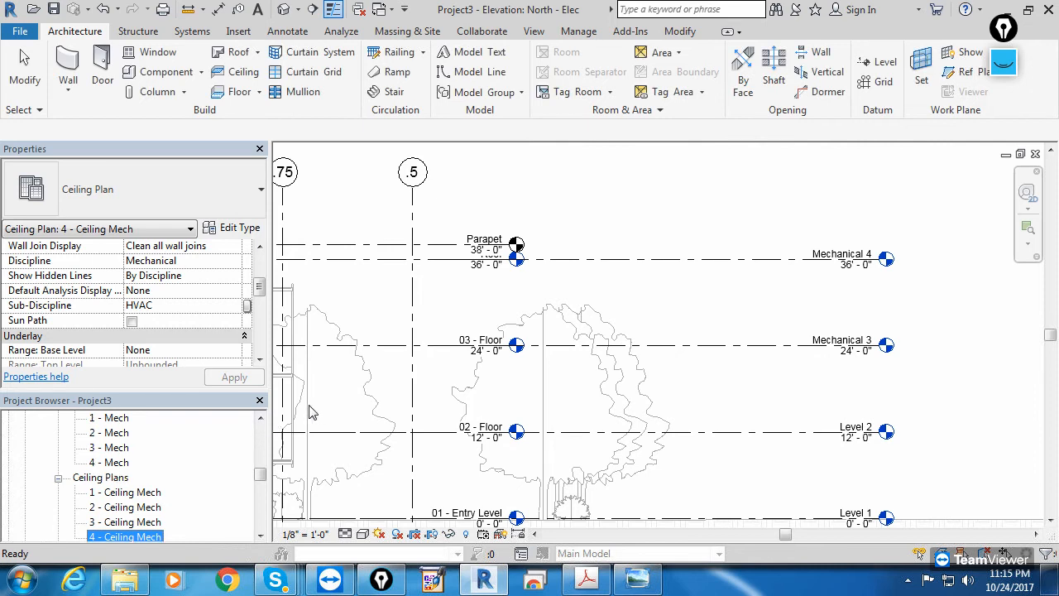
pyautogui.click(260, 418)
pyautogui.click(260, 419)
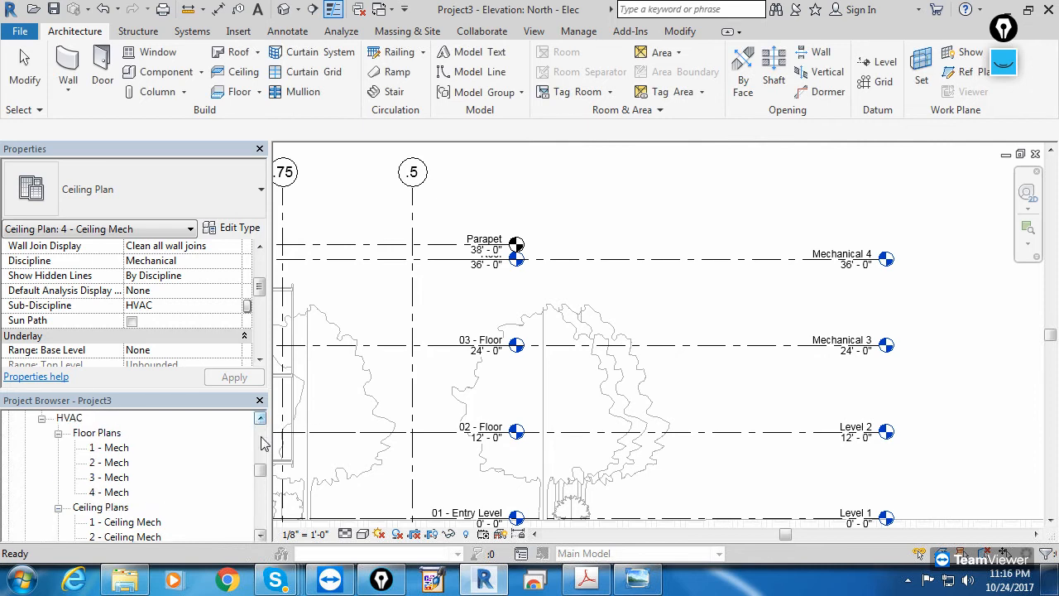
pyautogui.click(260, 535)
pyautogui.click(260, 535)
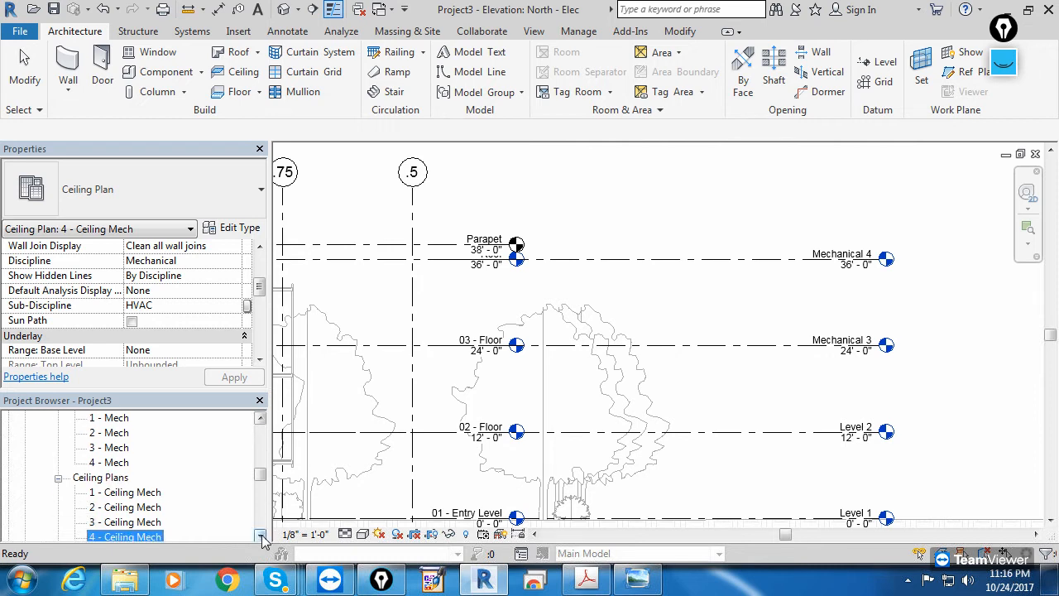
pyautogui.click(260, 535)
pyautogui.click(761, 324)
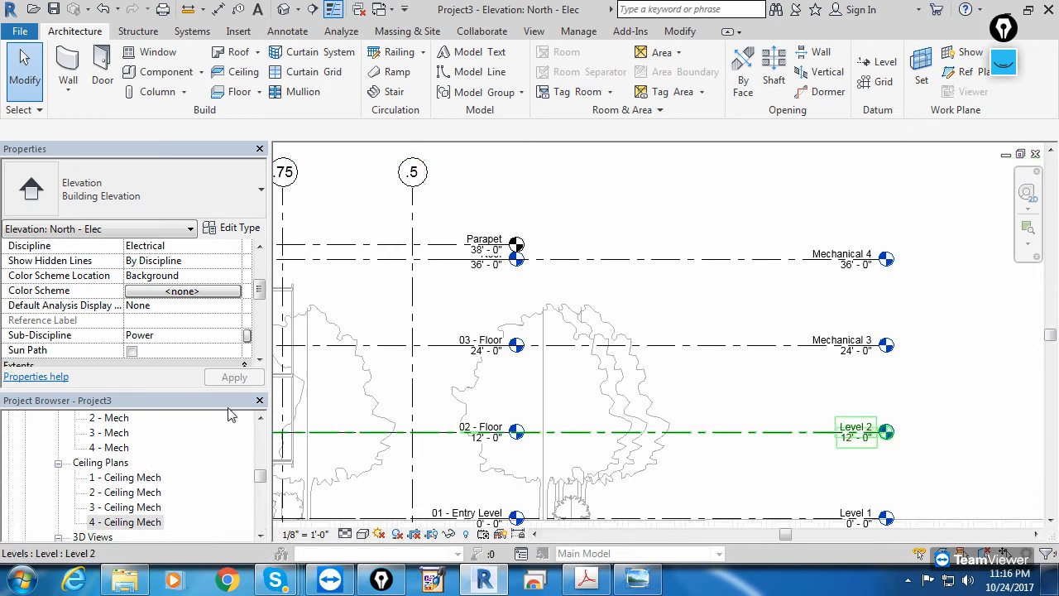
pyautogui.click(260, 420)
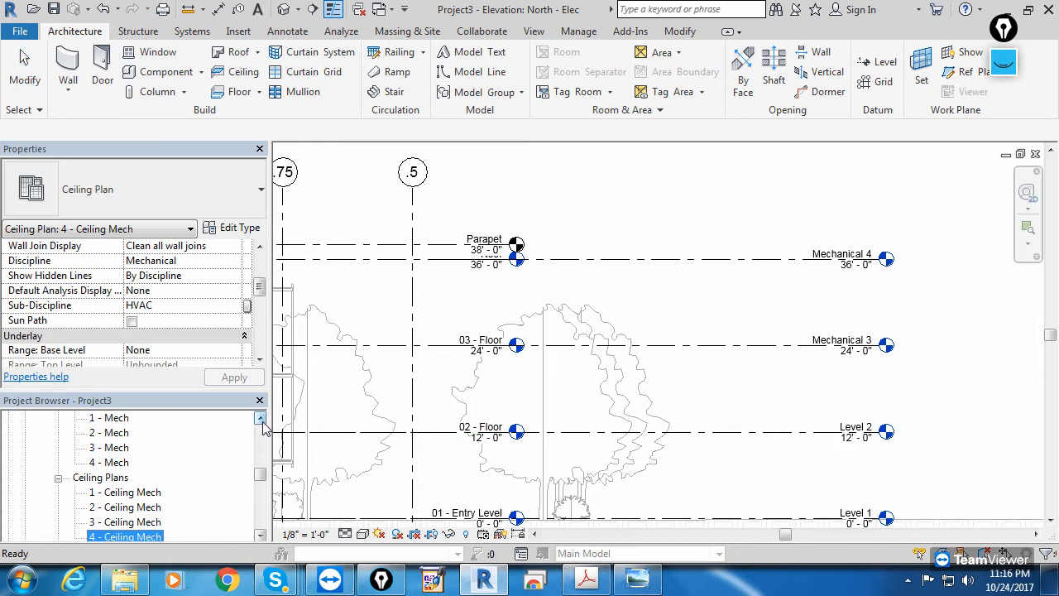
pyautogui.click(260, 420)
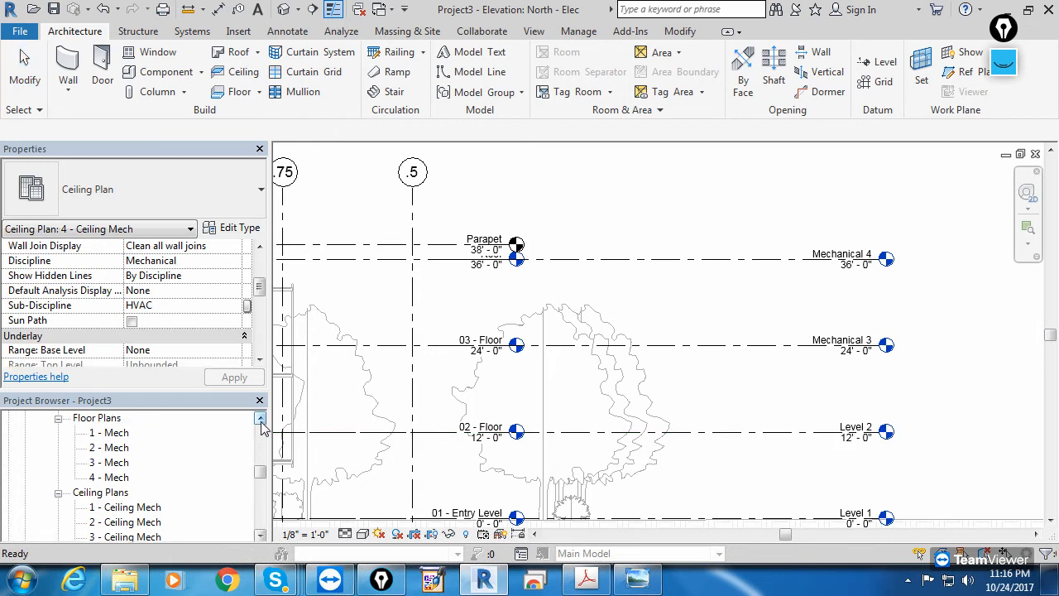
pyautogui.click(110, 466)
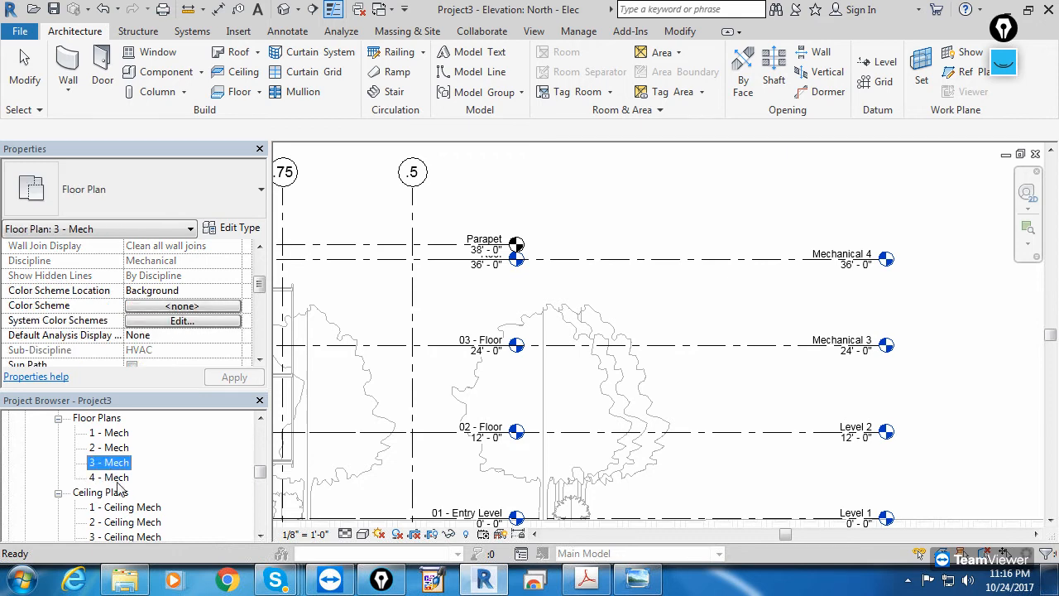
pyautogui.click(116, 479)
pyautogui.scroll(-3, 115, 484)
pyautogui.scroll(2, 116, 484)
pyautogui.scroll(-2, 116, 484)
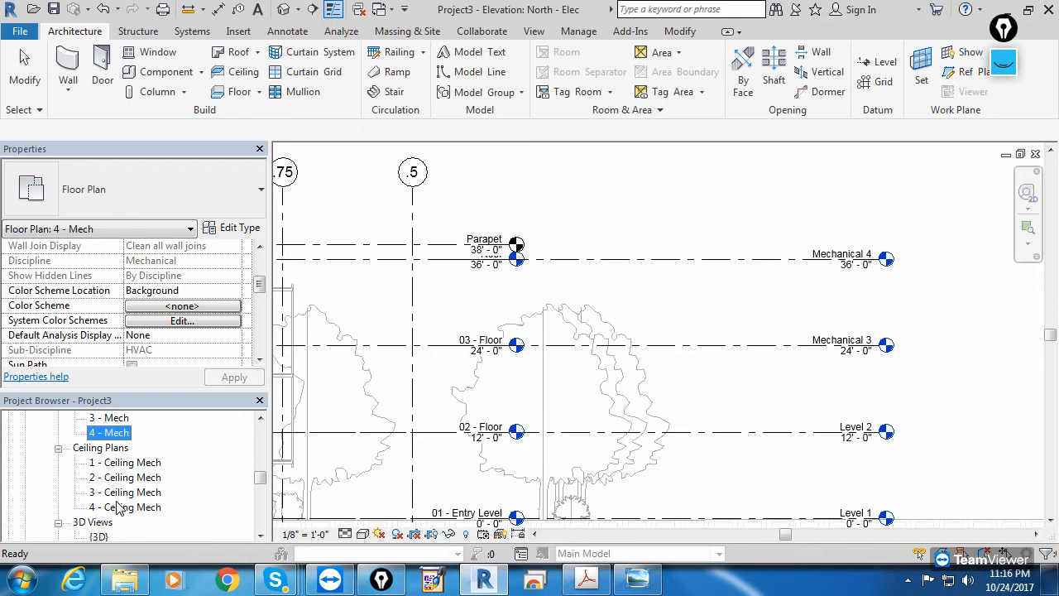
pyautogui.scroll(3, 166, 476)
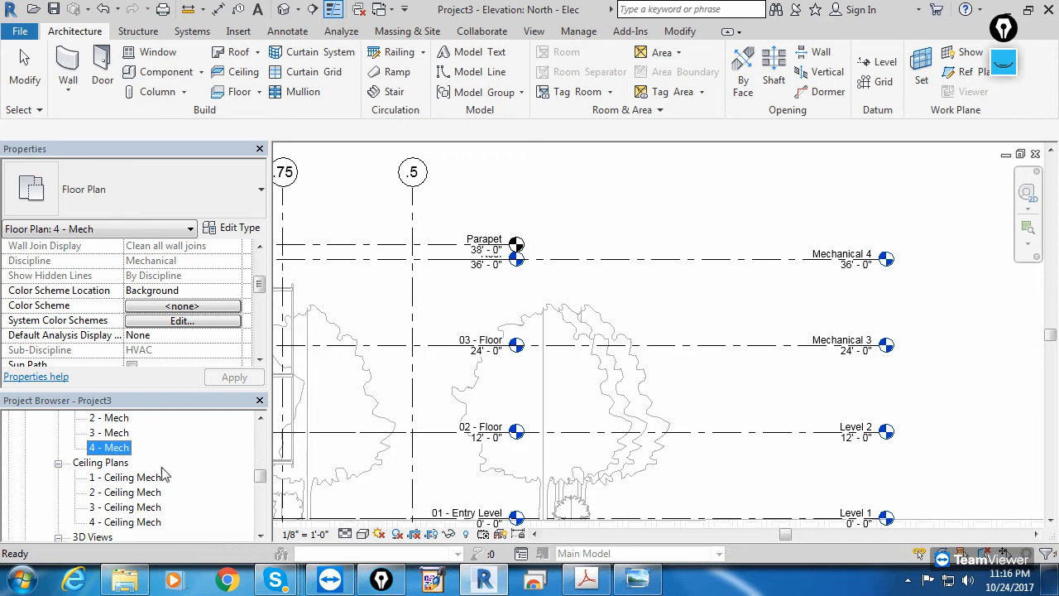
pyautogui.scroll(-4, 163, 472)
pyautogui.scroll(-5, 163, 474)
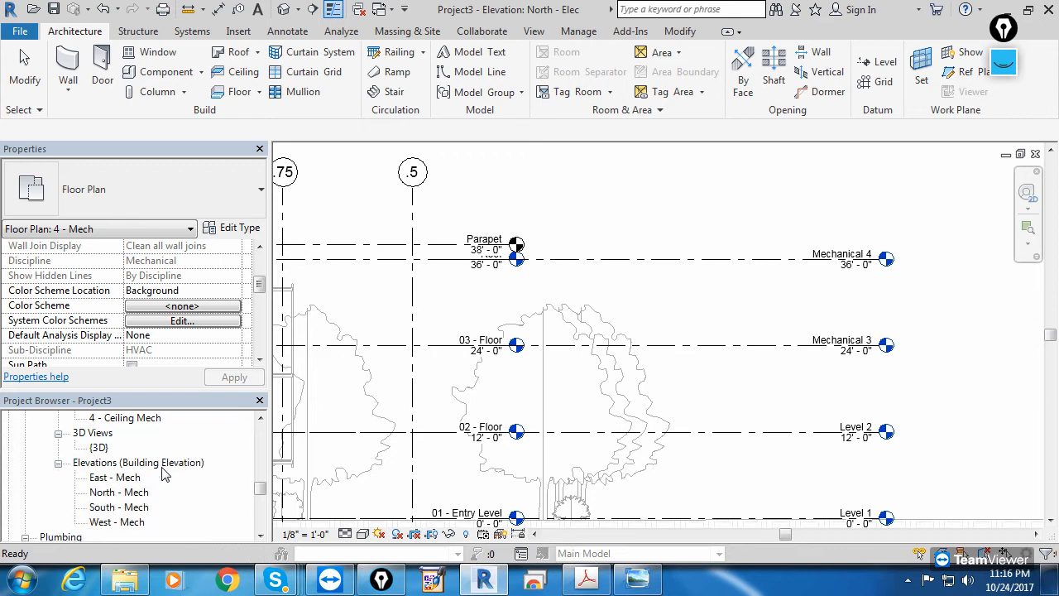
pyautogui.scroll(-3, 163, 474)
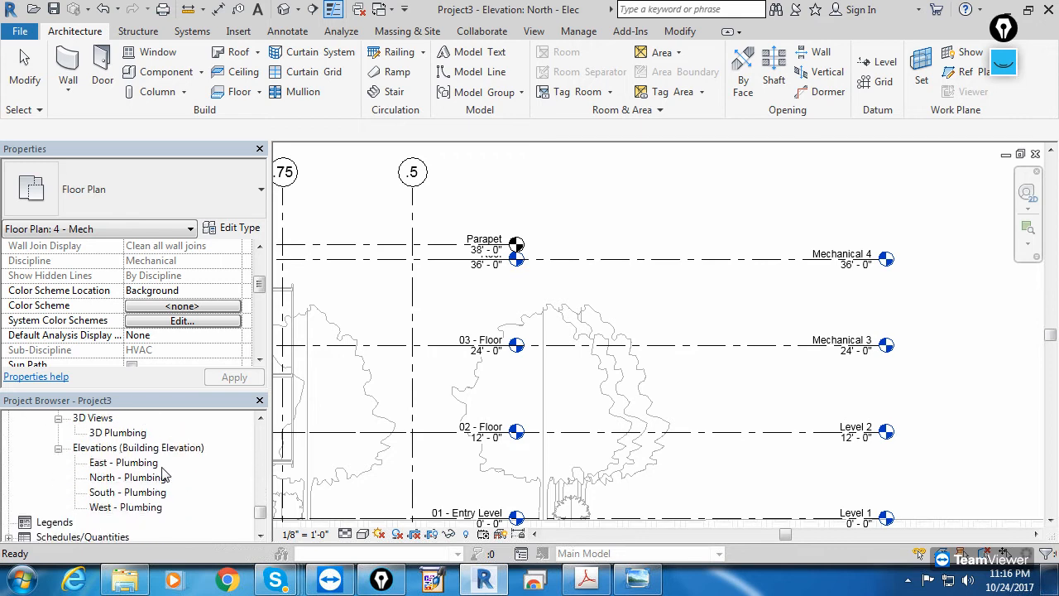
pyautogui.scroll(2, 161, 475)
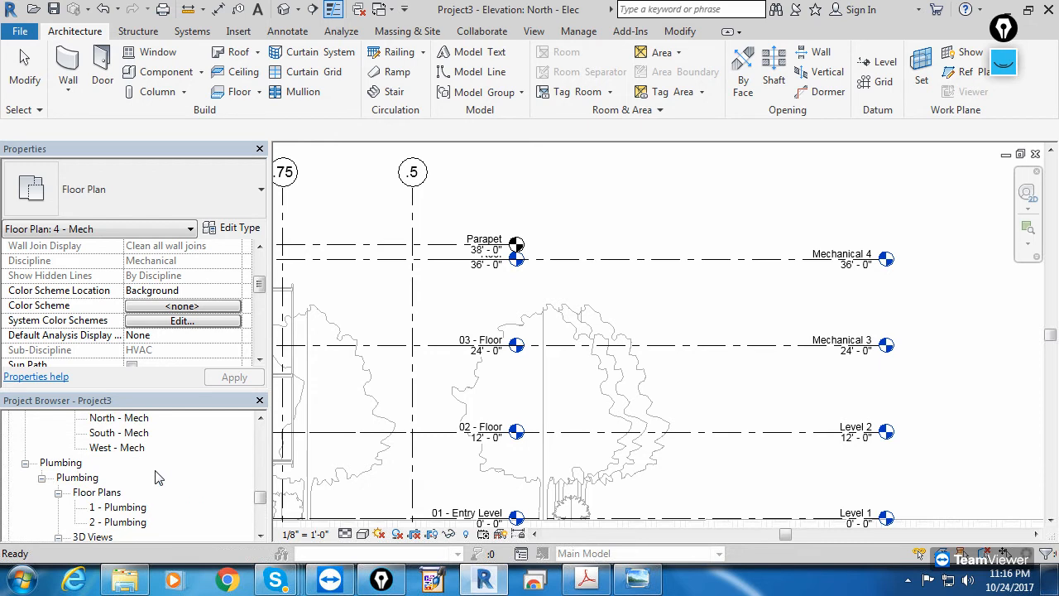
# Step: Collapse the Plumbing, Mechanical and Electrical disciplines in the Project Browser, including the sub-disciplines under Electrical
pyautogui.click(25, 462)
pyautogui.scroll(1, 38, 488)
pyautogui.scroll(7, 38, 488)
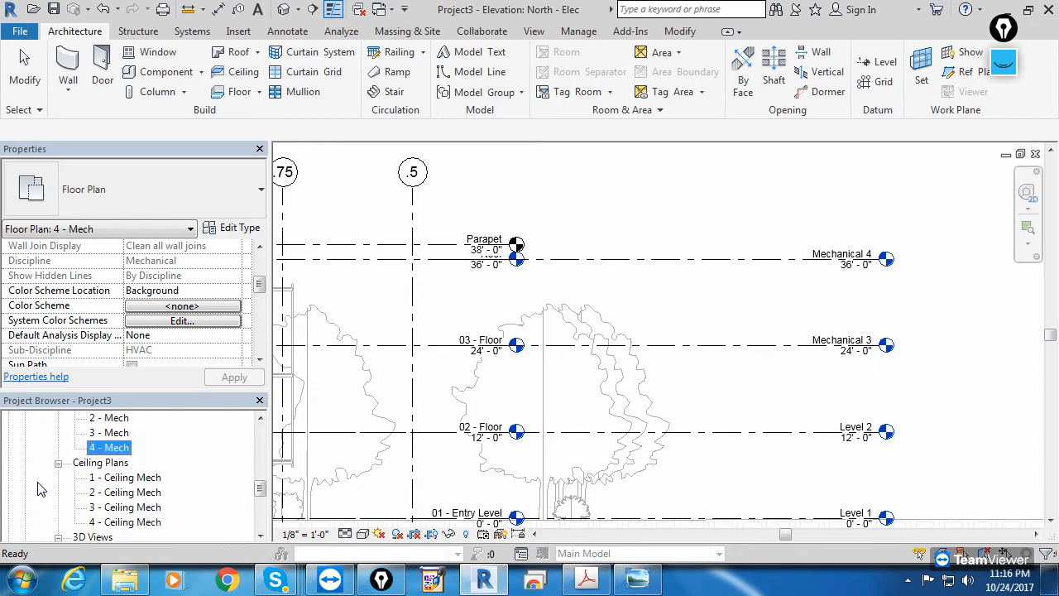
pyautogui.click(25, 418)
pyautogui.scroll(2, 79, 487)
pyautogui.scroll(3, 74, 484)
pyautogui.click(41, 463)
pyautogui.scroll(2, 45, 470)
pyautogui.scroll(2, 45, 470)
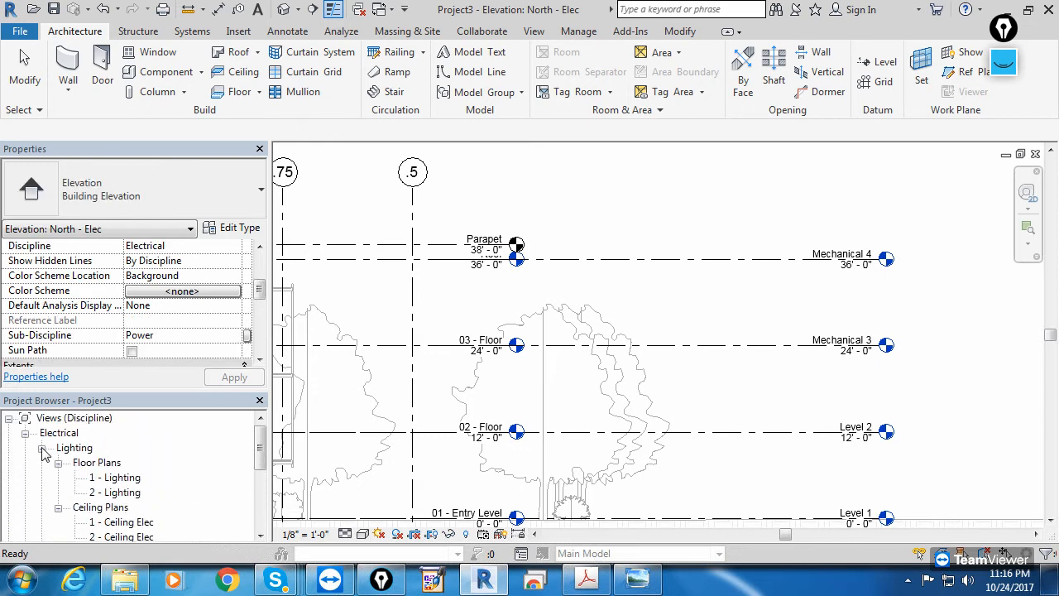
pyautogui.click(41, 447)
pyautogui.click(25, 433)
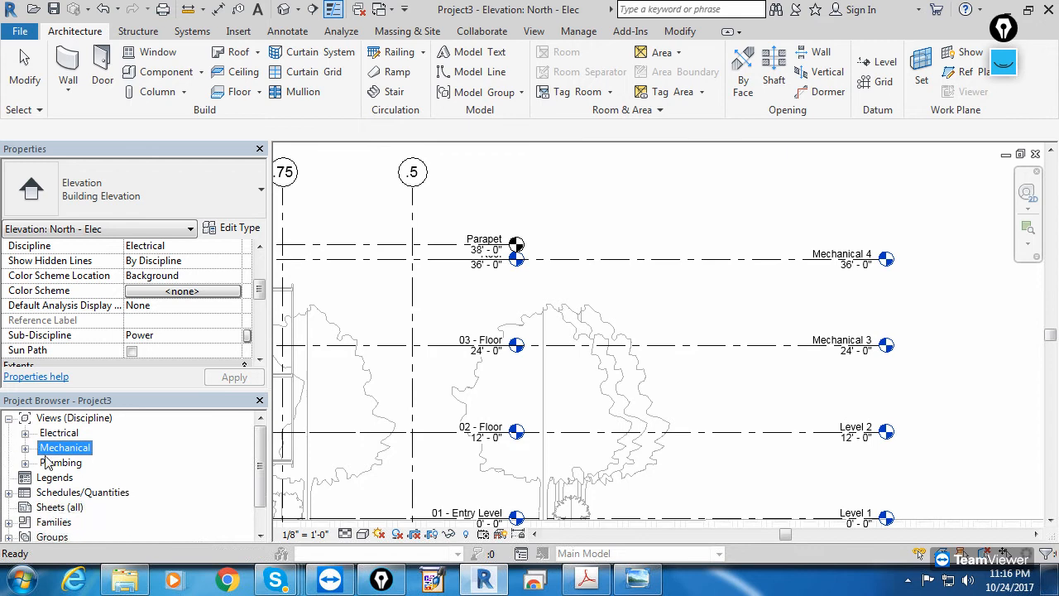
# Step: Expand the Mechanical discipline in the Project Browser and select its 1 - Mech floor plan under HVAC
pyautogui.click(25, 448)
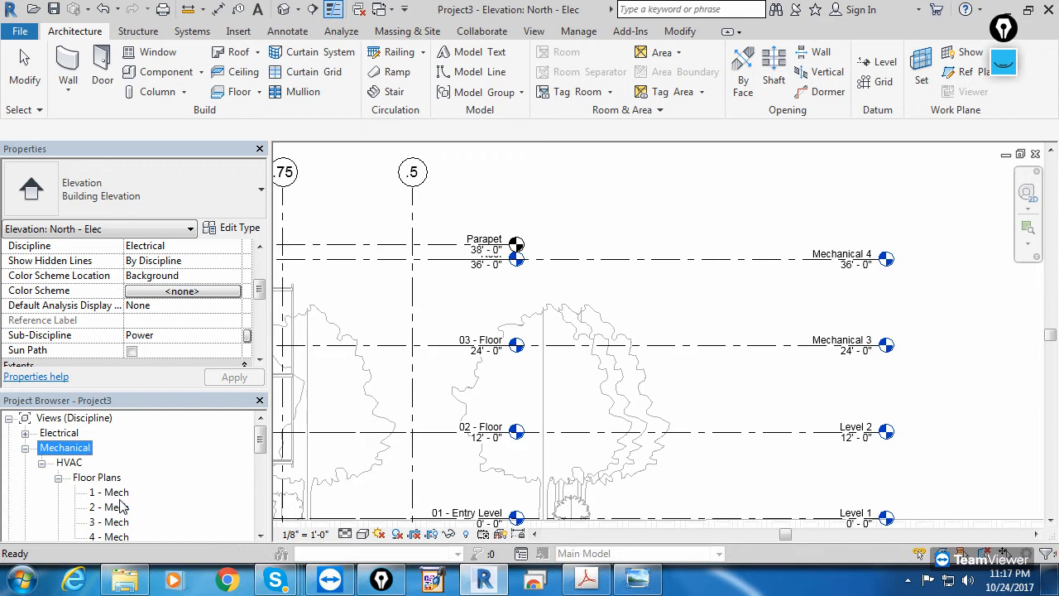
pyautogui.scroll(-2, 121, 506)
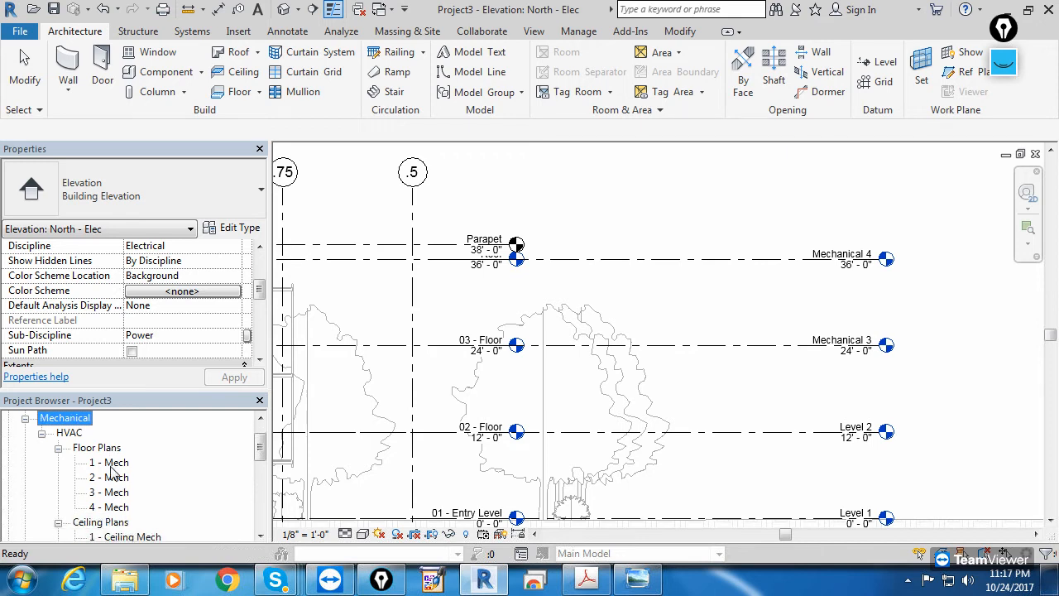
pyautogui.click(111, 468)
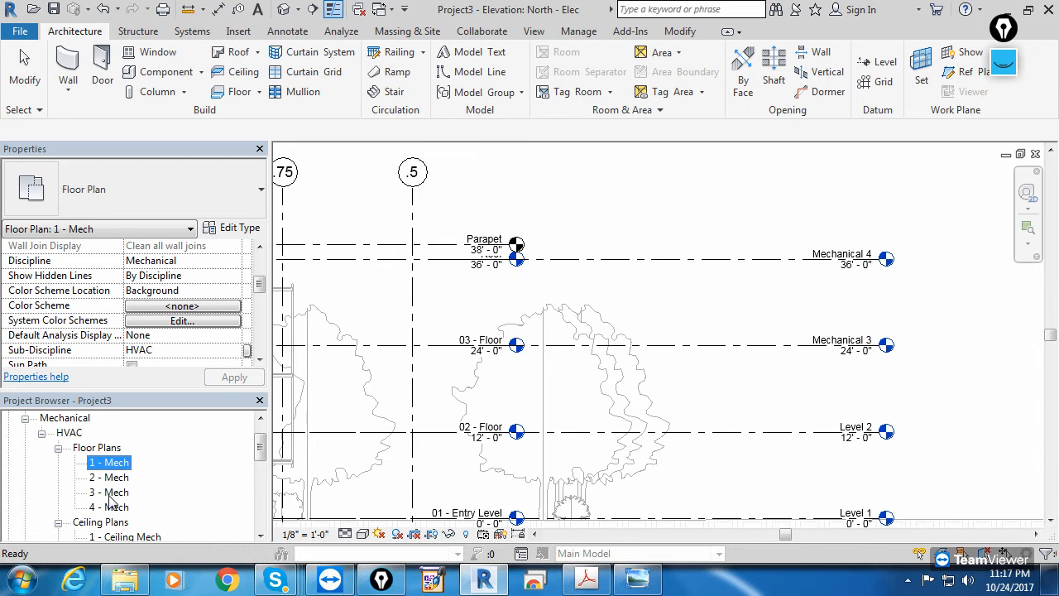
pyautogui.scroll(-1, 113, 501)
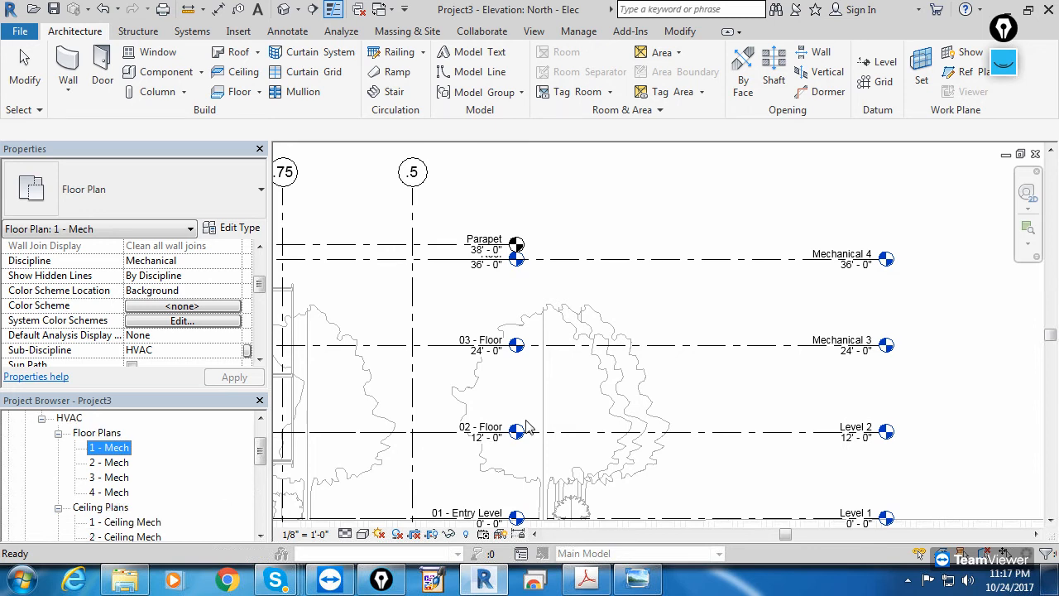
pyautogui.click(662, 288)
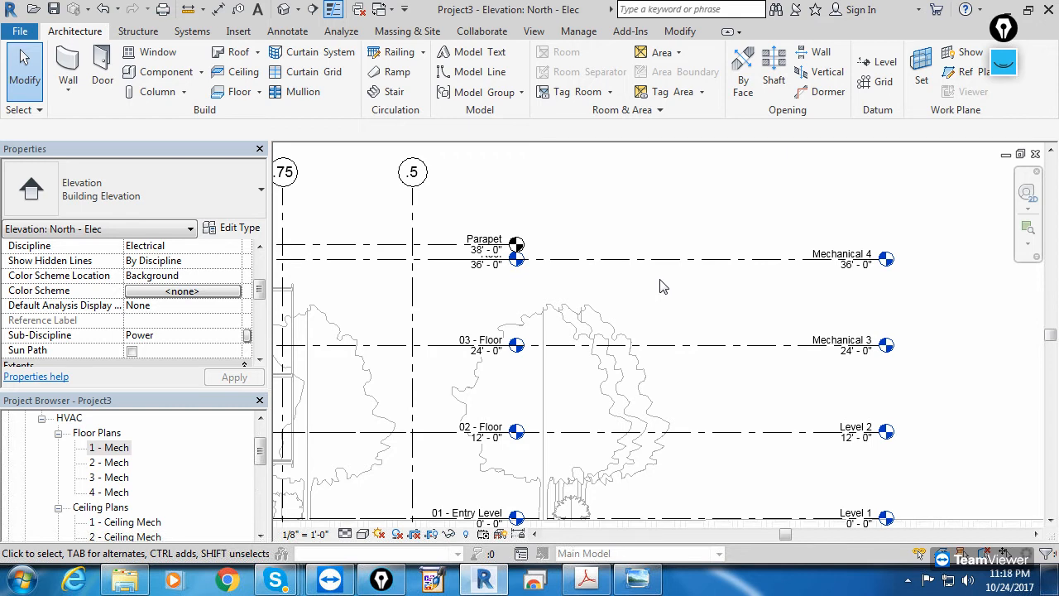
pyautogui.scroll(-1, 659, 287)
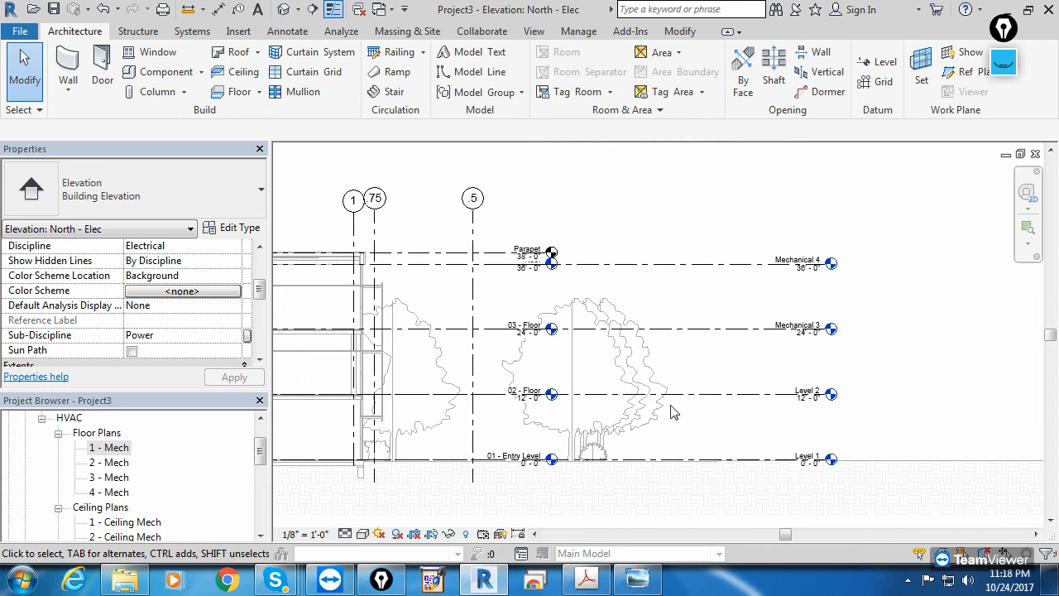
pyautogui.moveTo(672, 411); pyautogui.dragTo(710, 369, button='middle')
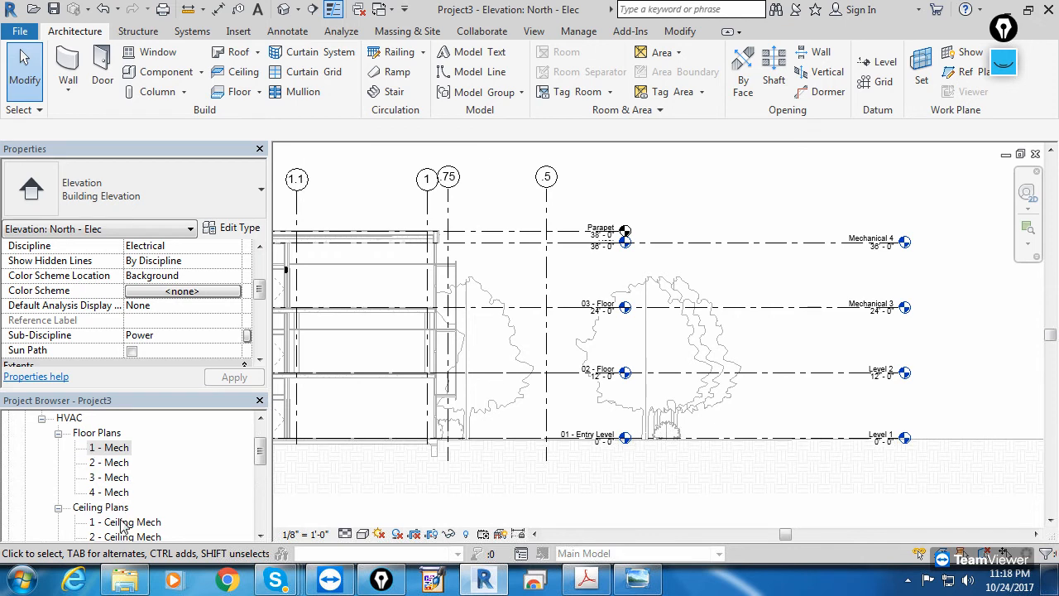
# Step: Duplicate the 1 - Mech floor plan under HVAC as a plain copy without detailing
pyautogui.moveTo(260, 451)
pyautogui.mouseDown()
pyautogui.moveTo(260, 467)
pyautogui.moveTo(260, 452)
pyautogui.mouseUp()
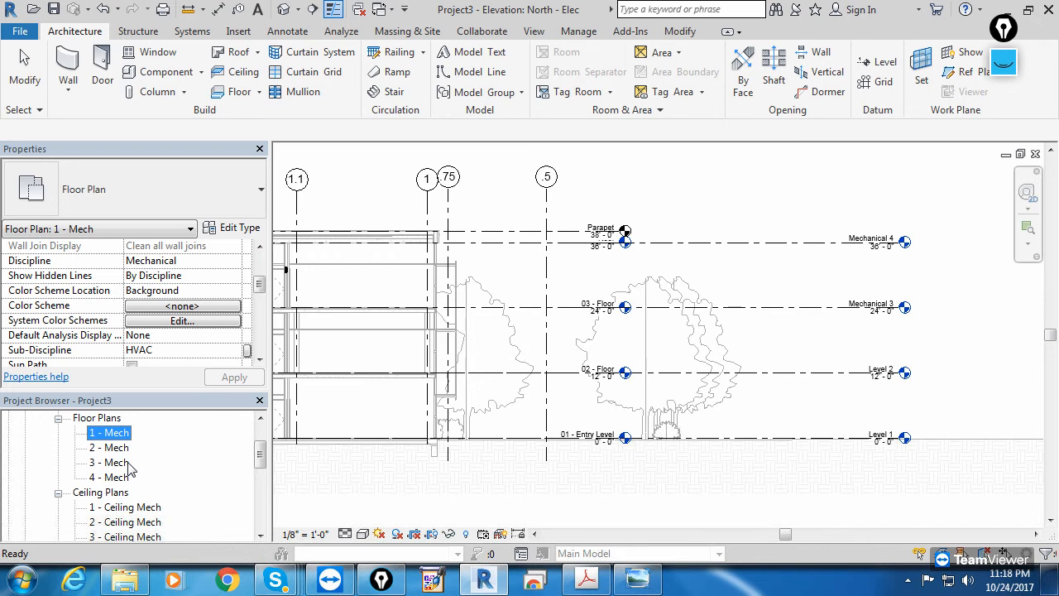
pyautogui.scroll(1, 130, 469)
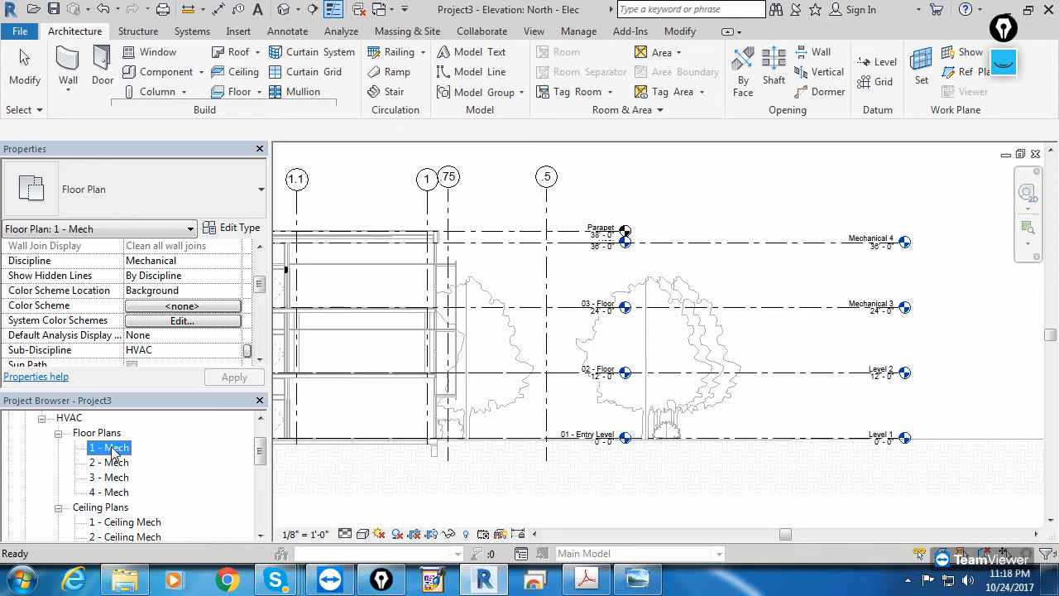
pyautogui.rightClick(113, 451)
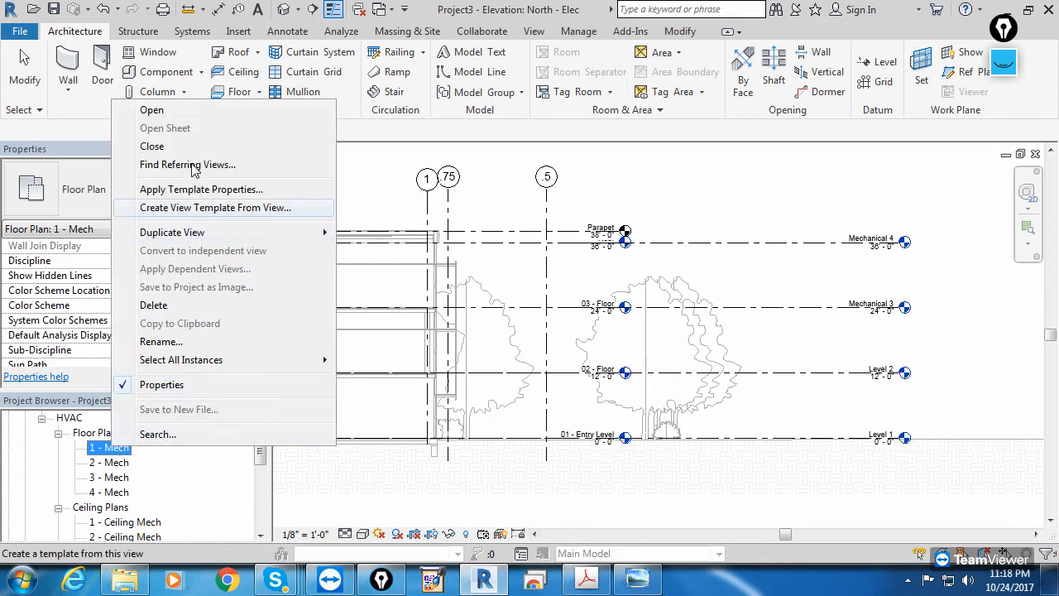
pyautogui.moveTo(231, 233)
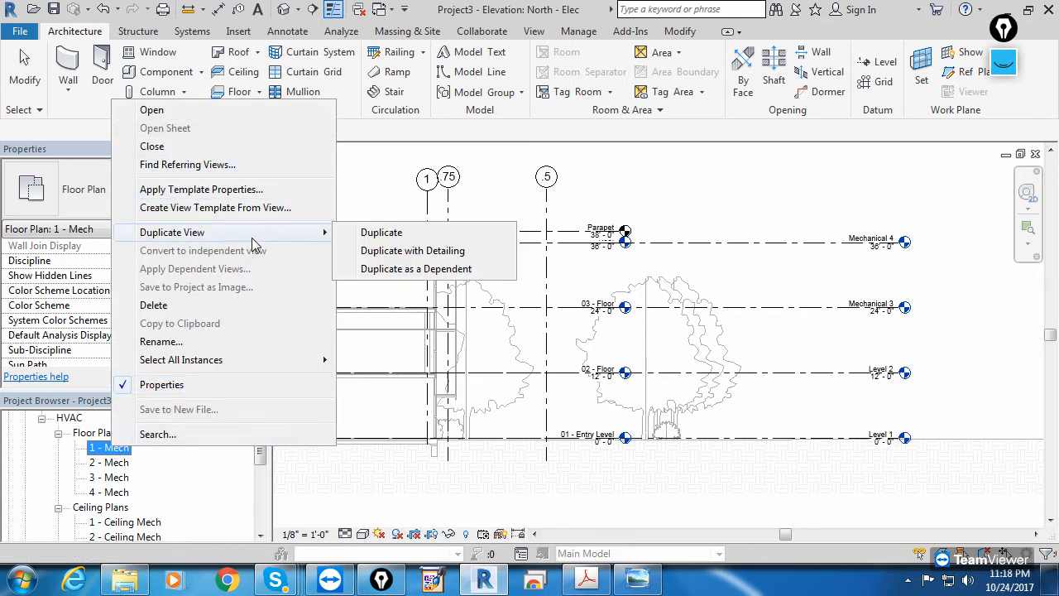
pyautogui.click(405, 235)
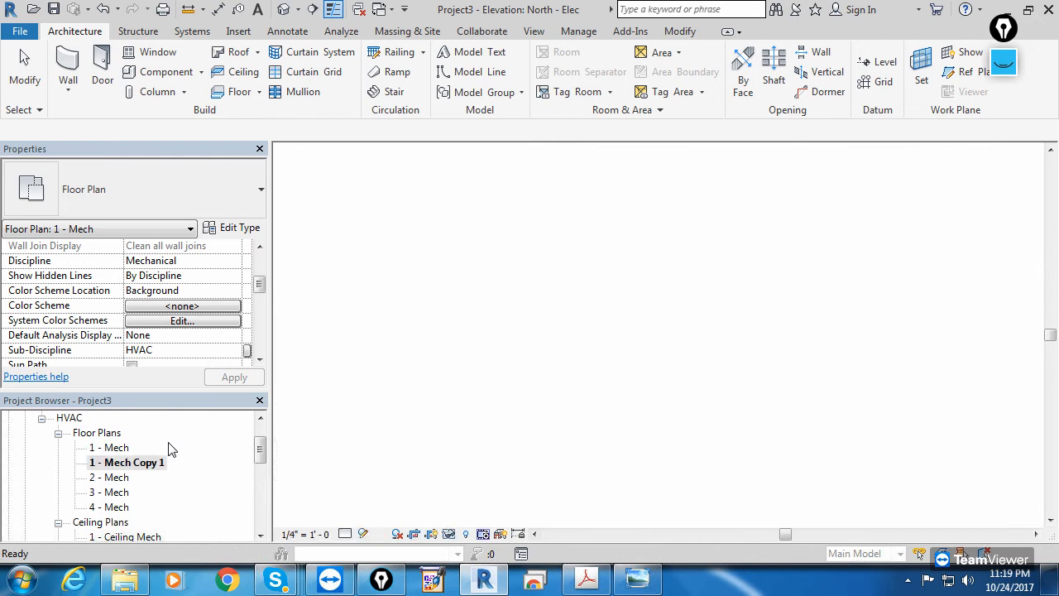
# Step: Duplicate the 2 - Mech, 3 - Mech and 4 - Mech floor plans under HVAC as plain copies without detailing
pyautogui.rightClick(116, 484)
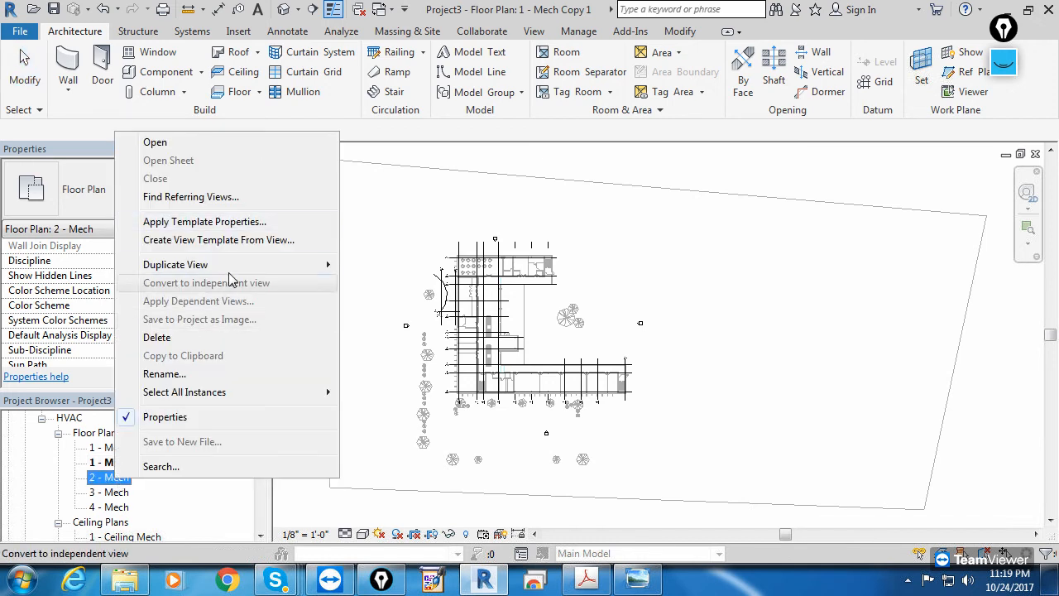
pyautogui.moveTo(231, 273)
pyautogui.click(383, 265)
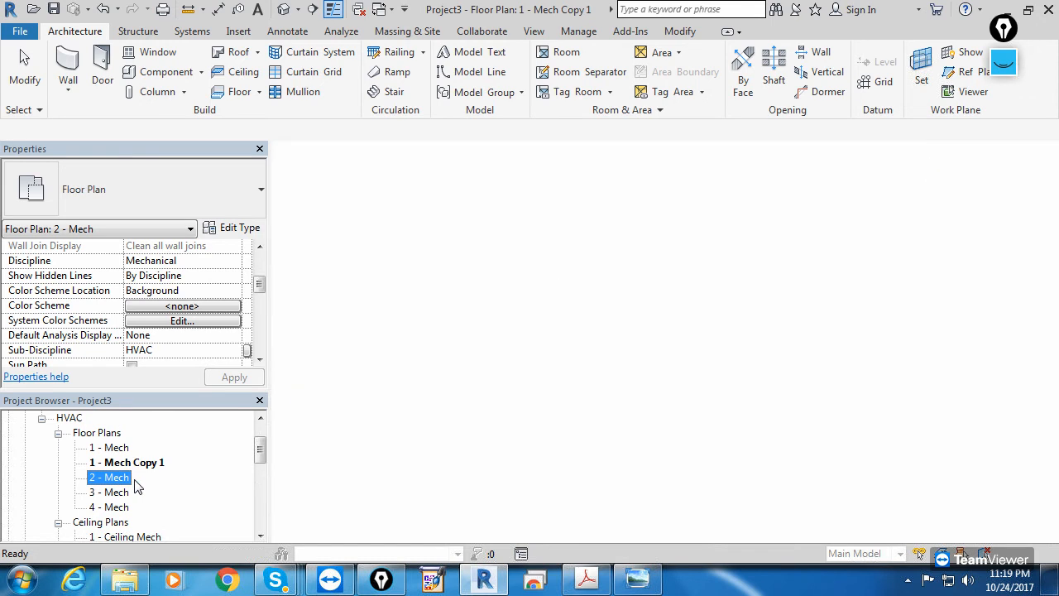
pyautogui.rightClick(130, 508)
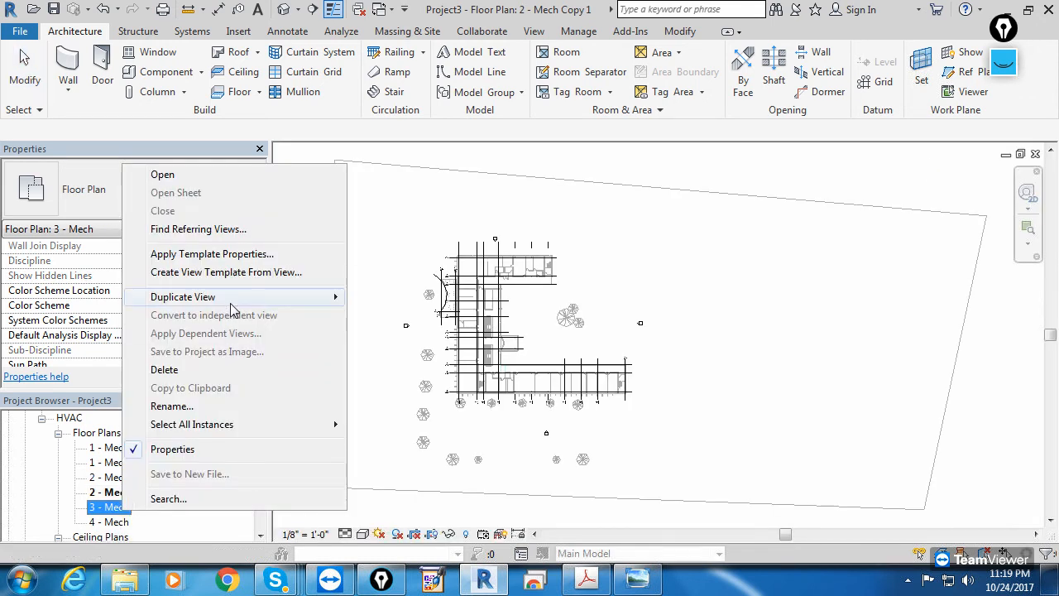
pyautogui.moveTo(248, 296)
pyautogui.click(402, 311)
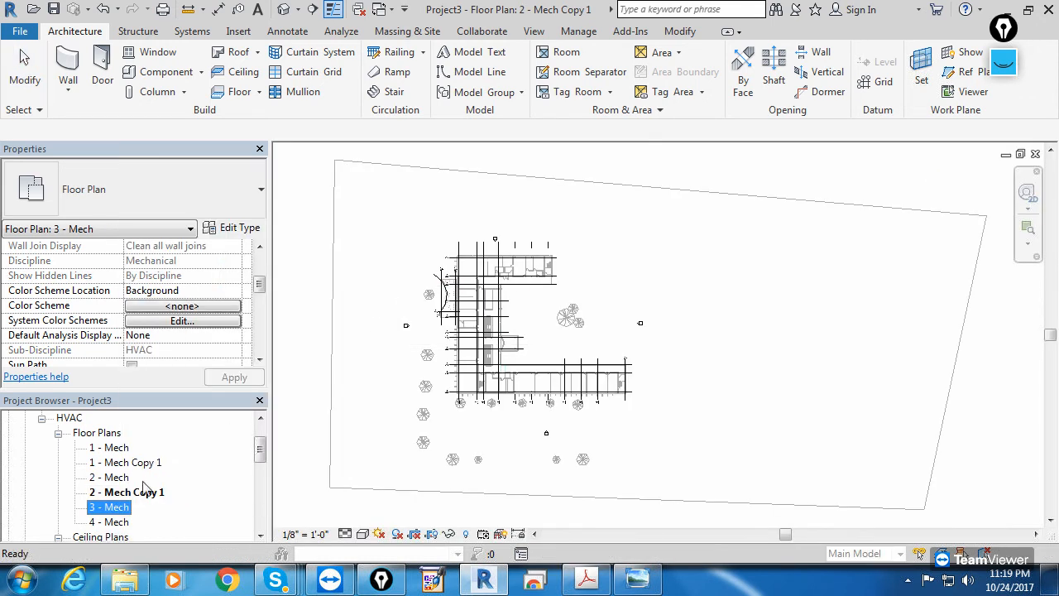
pyautogui.rightClick(116, 524)
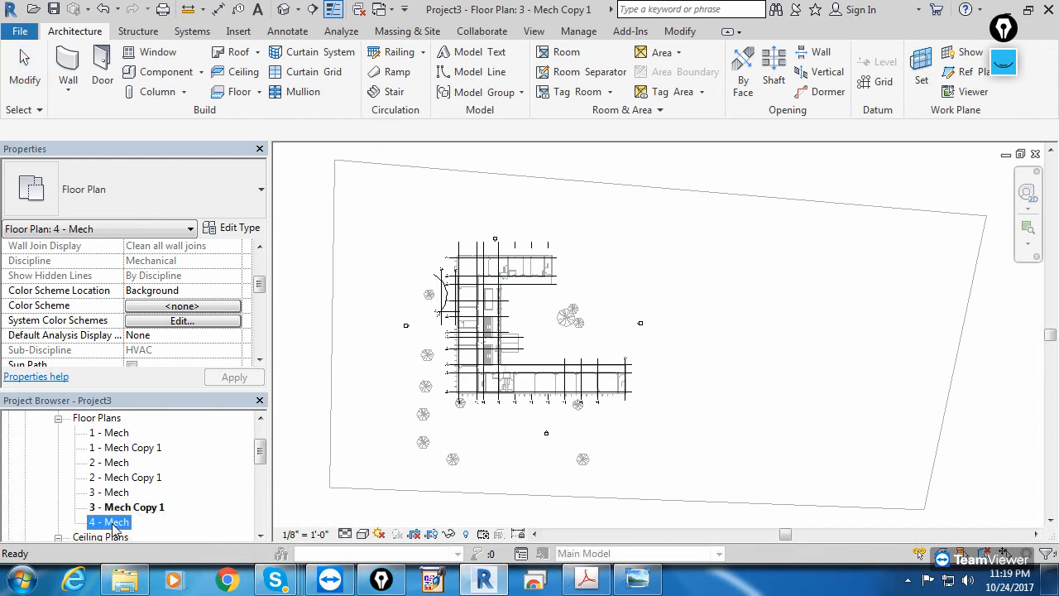
pyautogui.moveTo(213, 311)
pyautogui.click(352, 313)
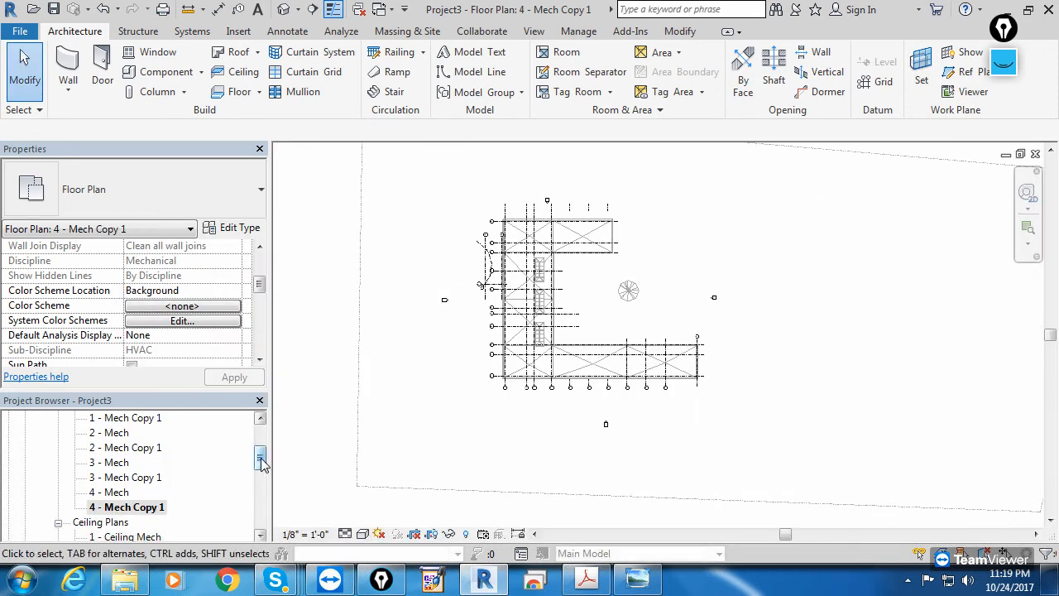
# Step: Set the Sub-Discipline of the 1 - Mech Copy 1 floor plan to SPACES and apply it
pyautogui.moveTo(261, 461); pyautogui.dragTo(260, 455)
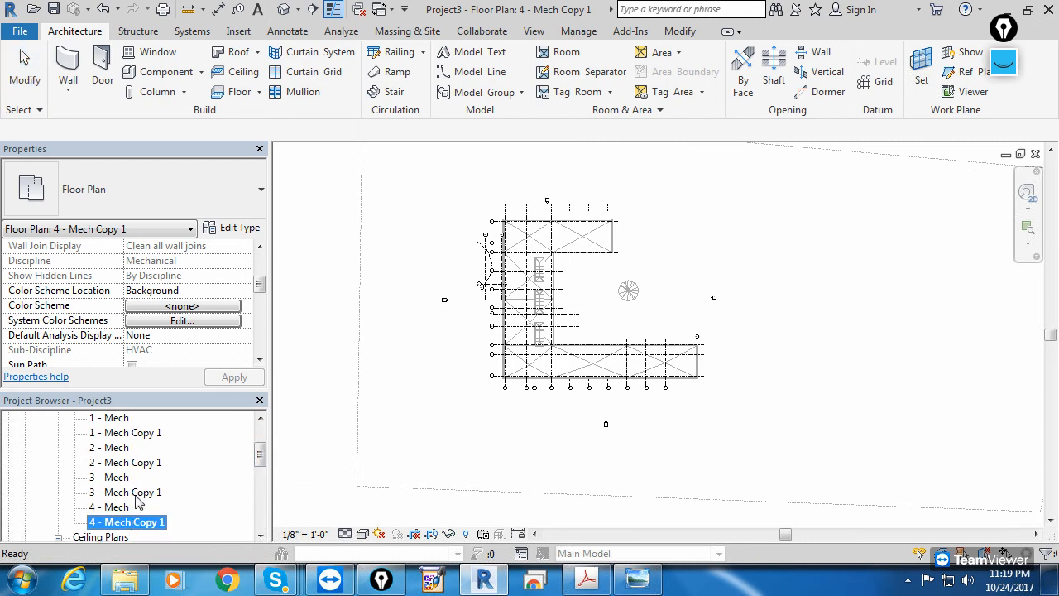
pyautogui.scroll(3, 141, 464)
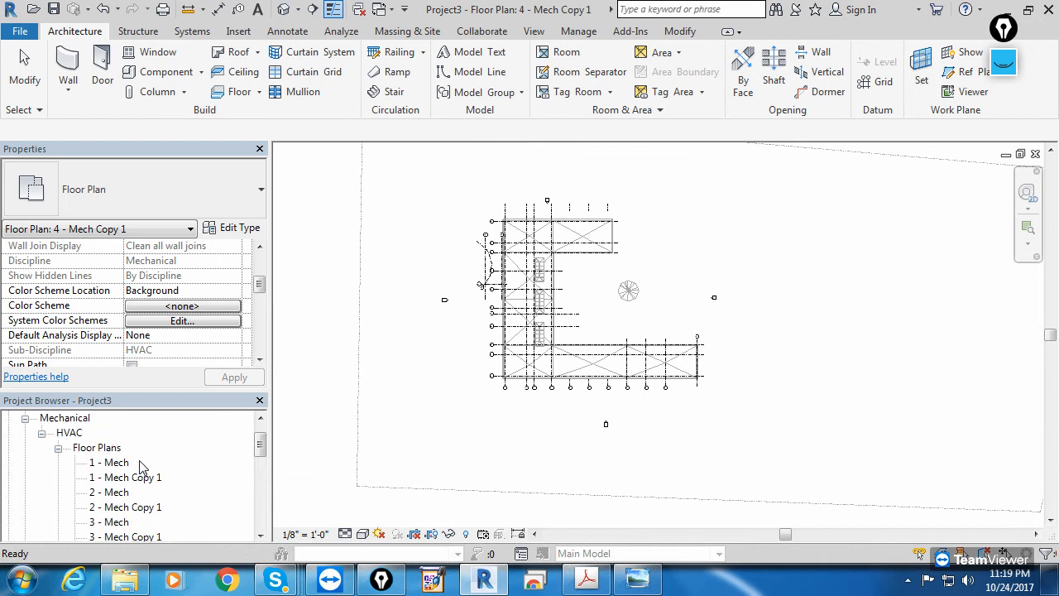
pyautogui.scroll(-2, 141, 465)
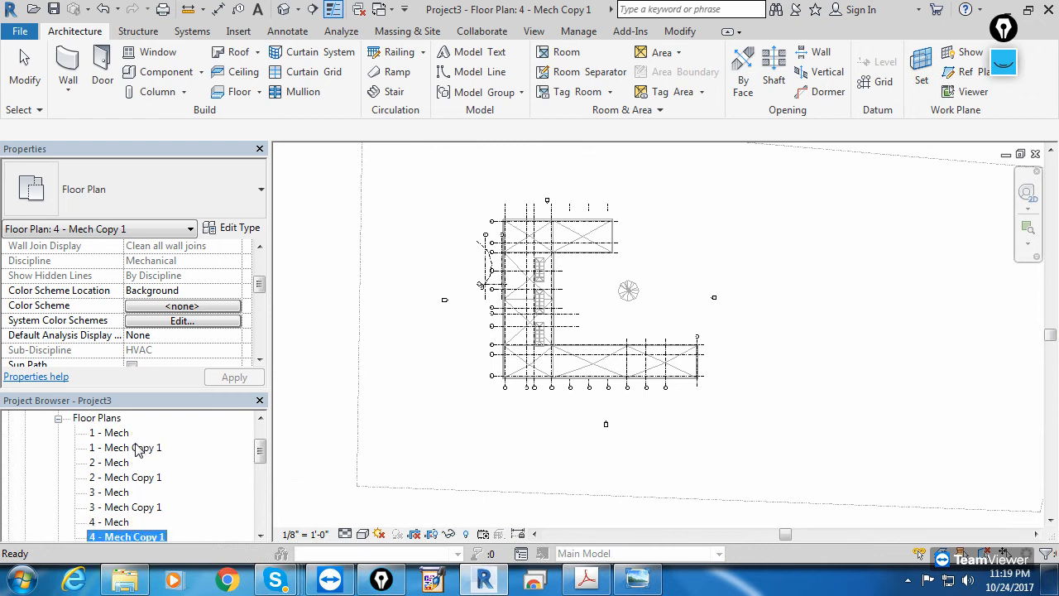
pyautogui.click(139, 448)
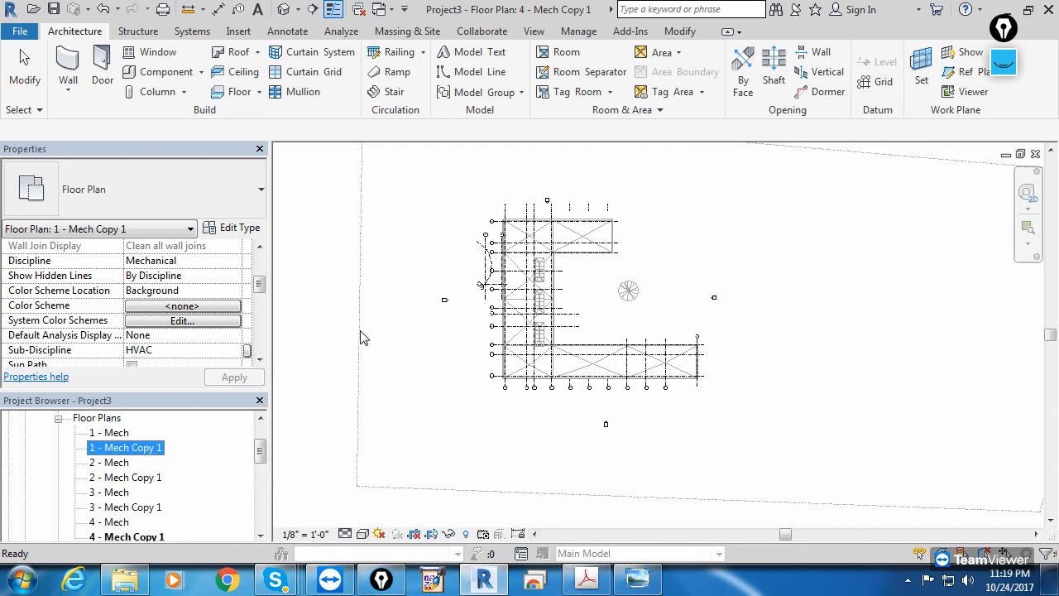
pyautogui.click(260, 362)
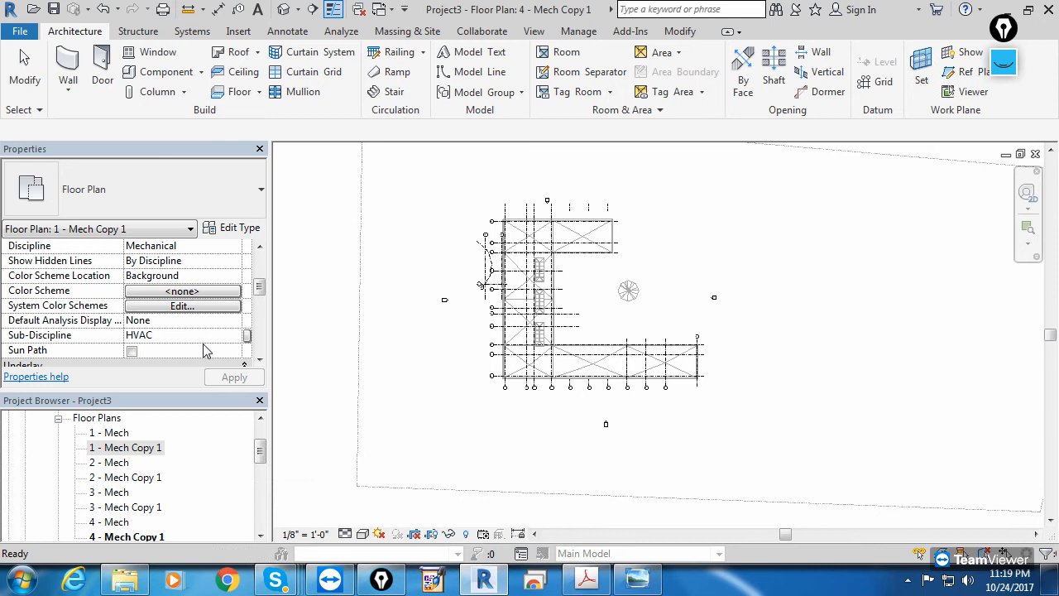
pyautogui.click(248, 405)
pyautogui.click(260, 419)
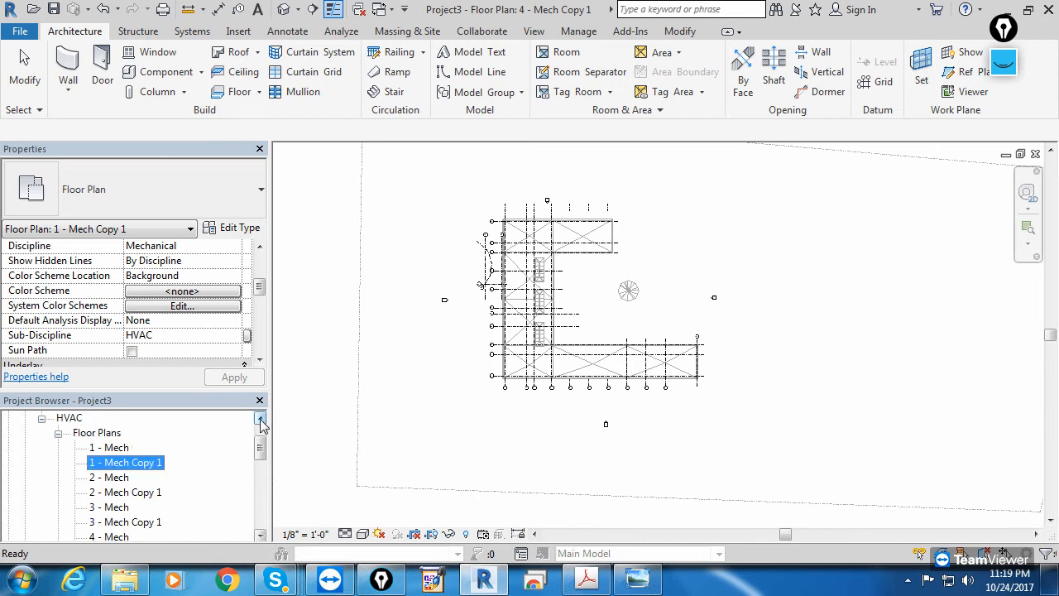
pyautogui.click(261, 420)
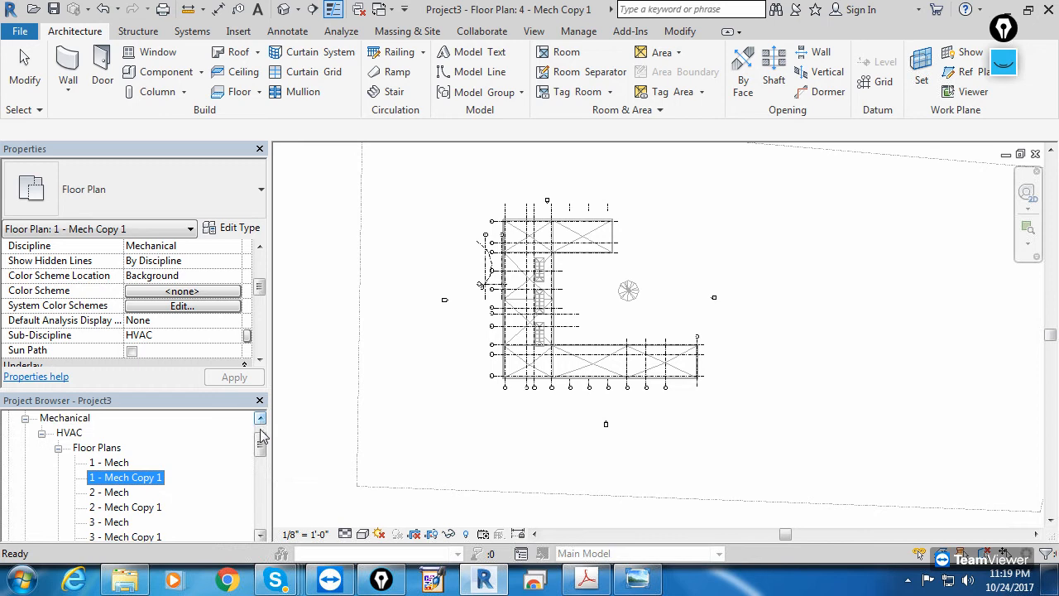
pyautogui.moveTo(261, 441); pyautogui.dragTo(261, 445)
pyautogui.moveTo(259, 285)
pyautogui.mouseDown()
pyautogui.moveTo(260, 301)
pyautogui.moveTo(260, 291)
pyautogui.mouseUp()
pyautogui.click(221, 305)
pyautogui.press('BackSpace')
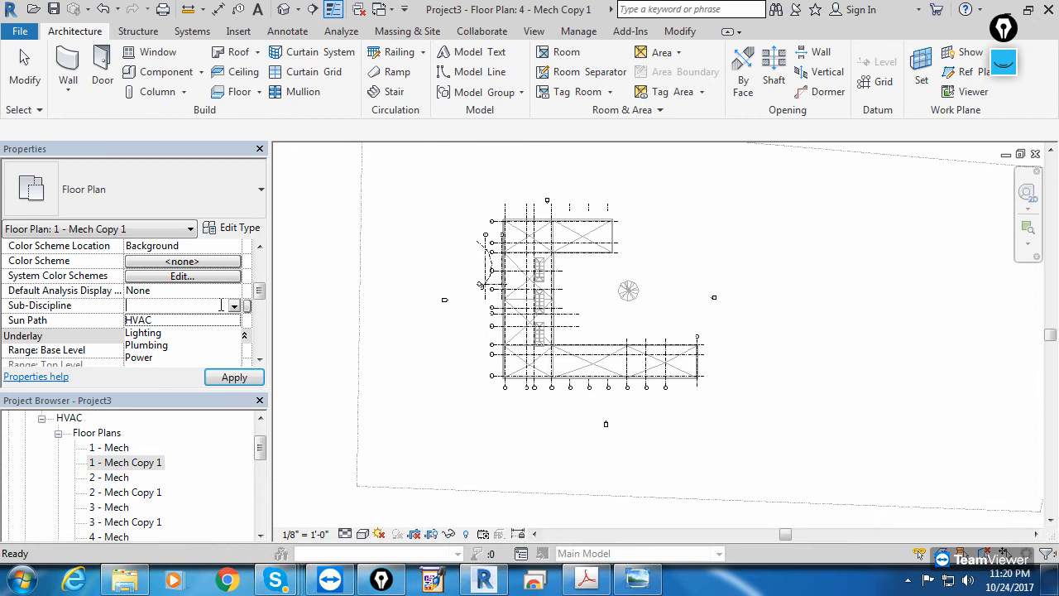
pyautogui.write('SPACES')
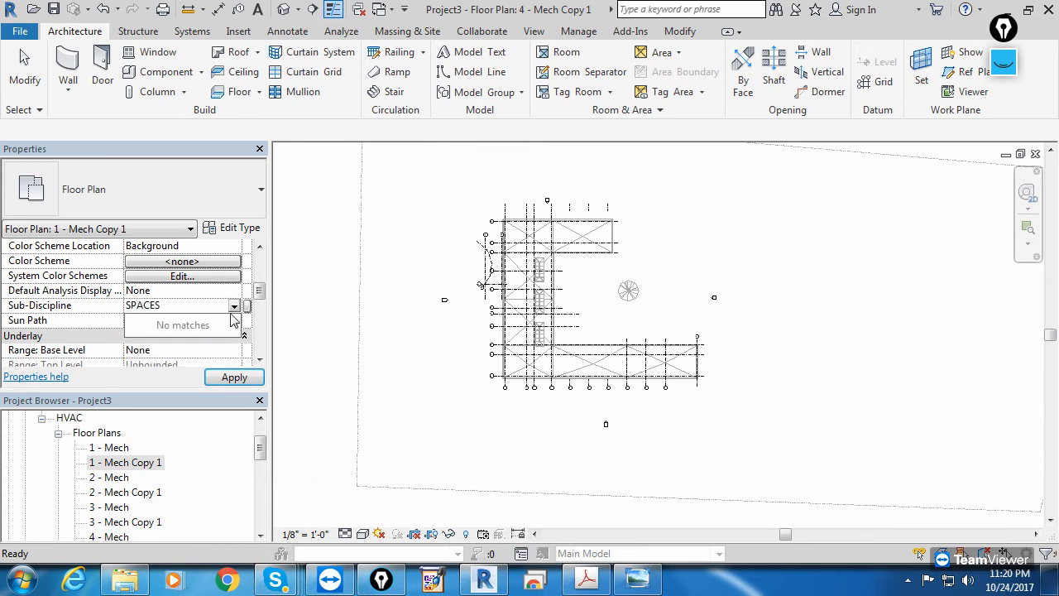
pyautogui.click(252, 381)
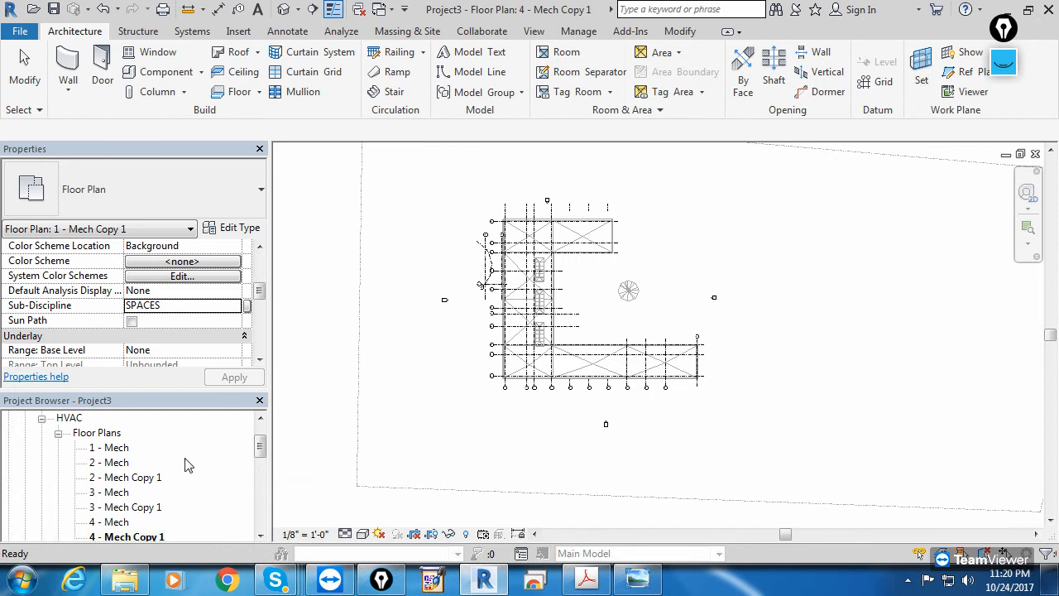
# Step: Examine how the HVAC and SPACES sub-disciplines and their views are grouped under Mechanical in the Project Browser
pyautogui.moveTo(261, 447); pyautogui.dragTo(264, 497)
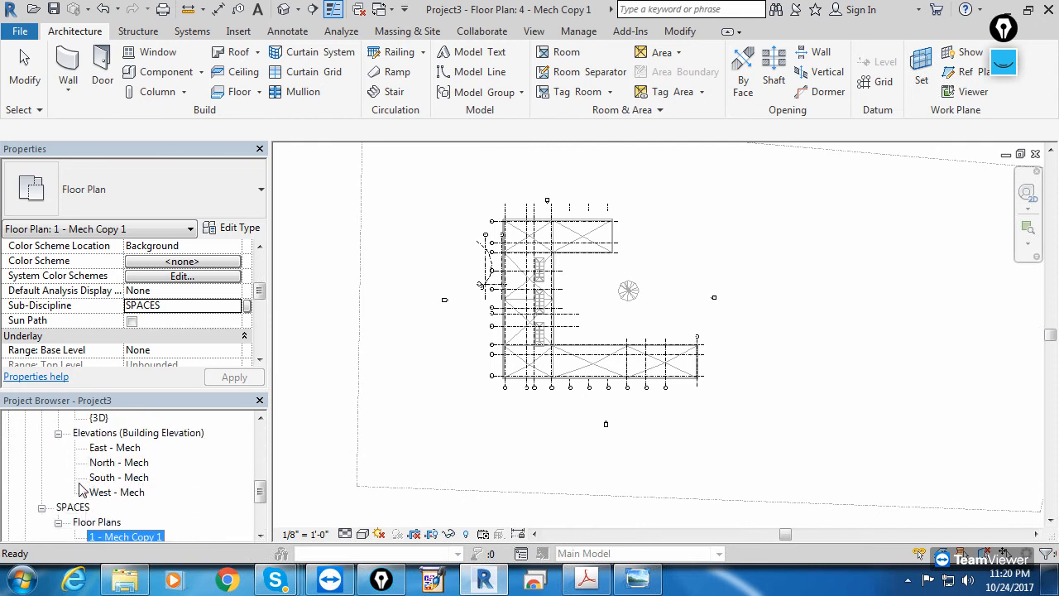
pyautogui.scroll(2, 52, 501)
pyautogui.scroll(5, 51, 490)
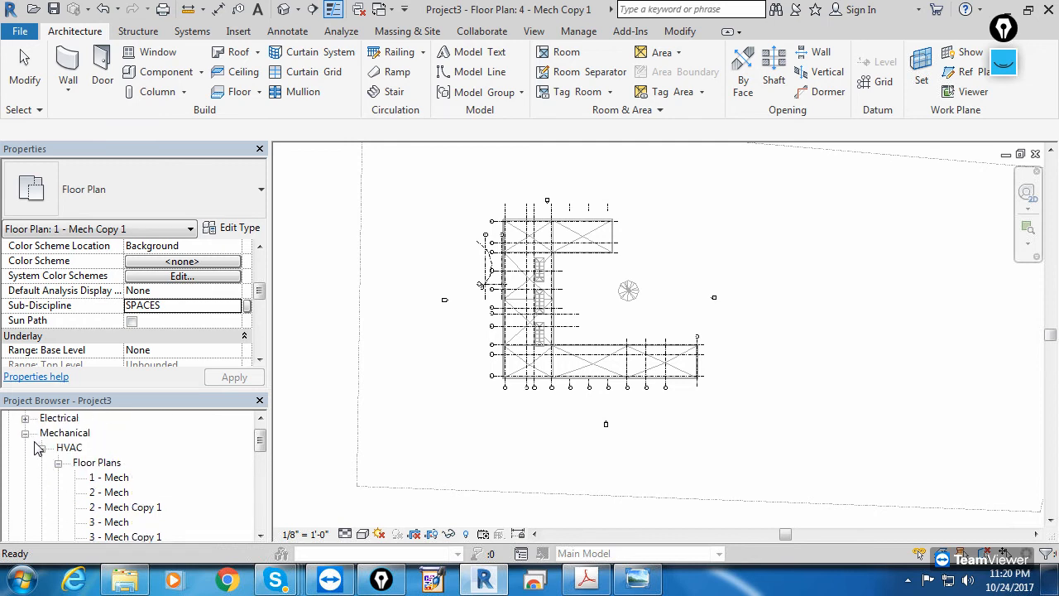
pyautogui.scroll(-1, 48, 459)
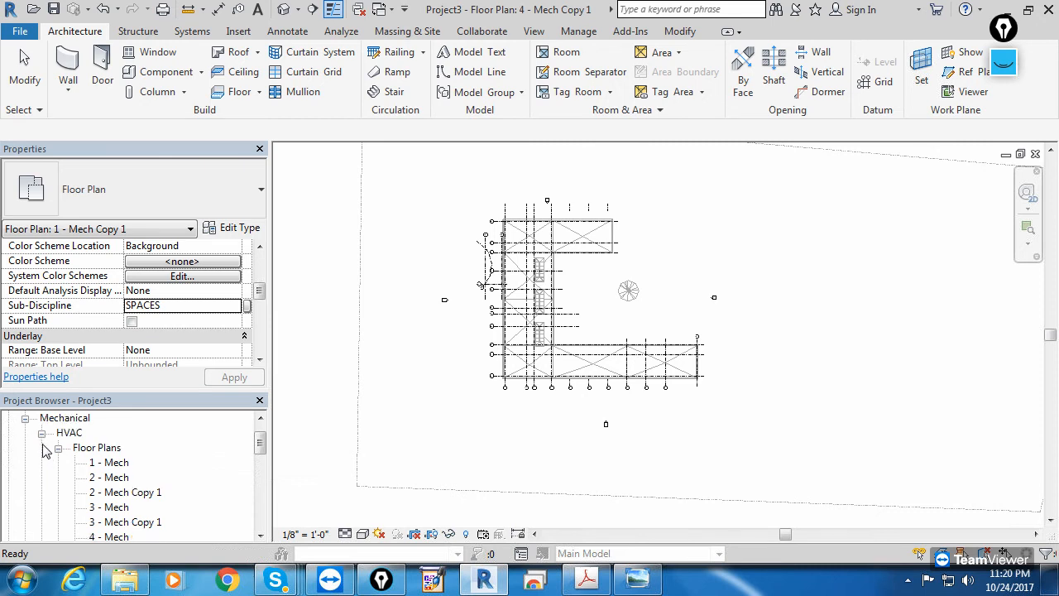
pyautogui.scroll(-1, 48, 447)
pyautogui.scroll(-8, 48, 447)
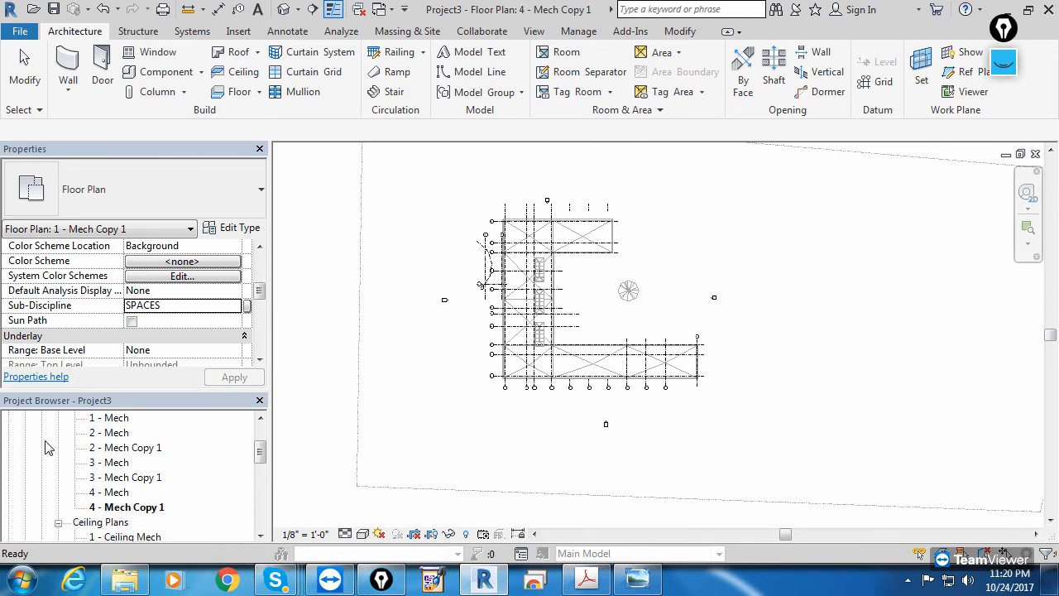
pyautogui.scroll(-3, 48, 461)
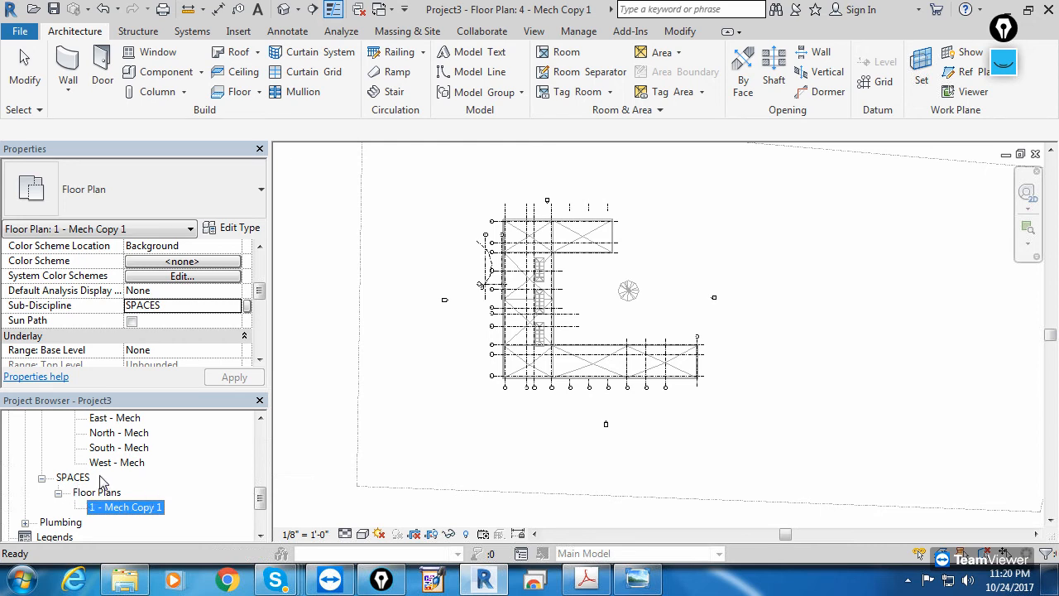
pyautogui.scroll(4, 101, 482)
pyautogui.scroll(2, 142, 471)
pyautogui.click(141, 465)
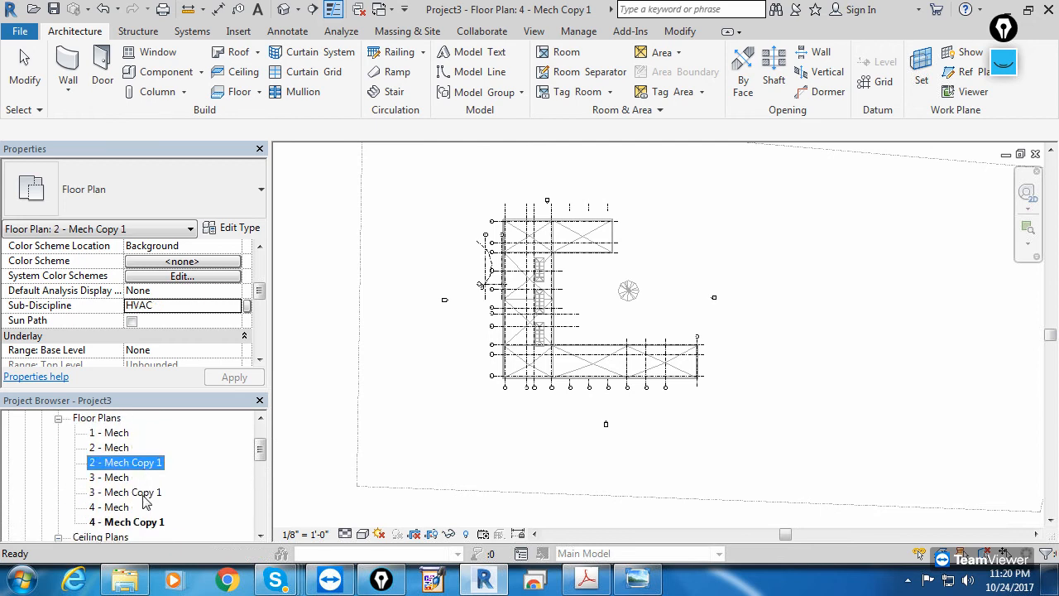
pyautogui.keyDown('ctrl'); pyautogui.click(143, 494); pyautogui.keyUp('ctrl')
pyautogui.keyDown('ctrl'); pyautogui.click(142, 525); pyautogui.keyUp('ctrl')
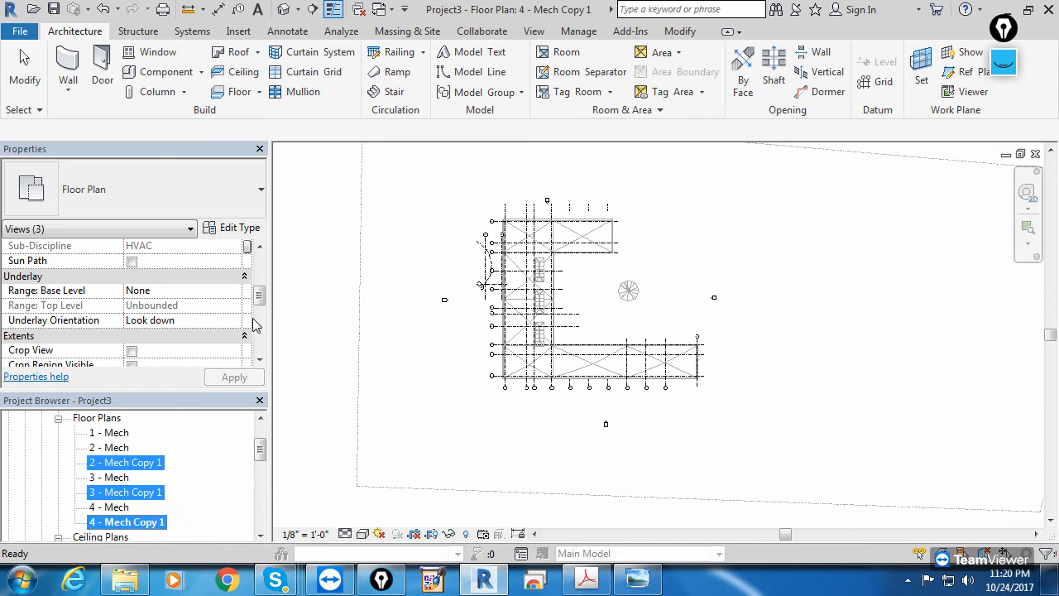
pyautogui.moveTo(259, 296)
pyautogui.mouseDown()
pyautogui.moveTo(260, 339)
pyautogui.moveTo(258, 281)
pyautogui.mouseUp()
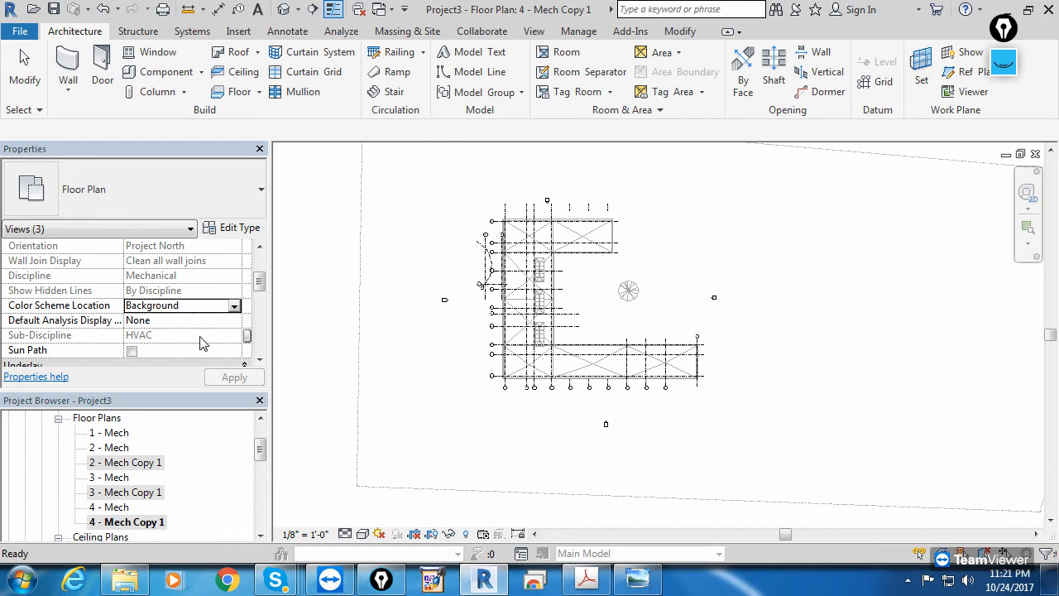
pyautogui.click(249, 337)
pyautogui.click(247, 337)
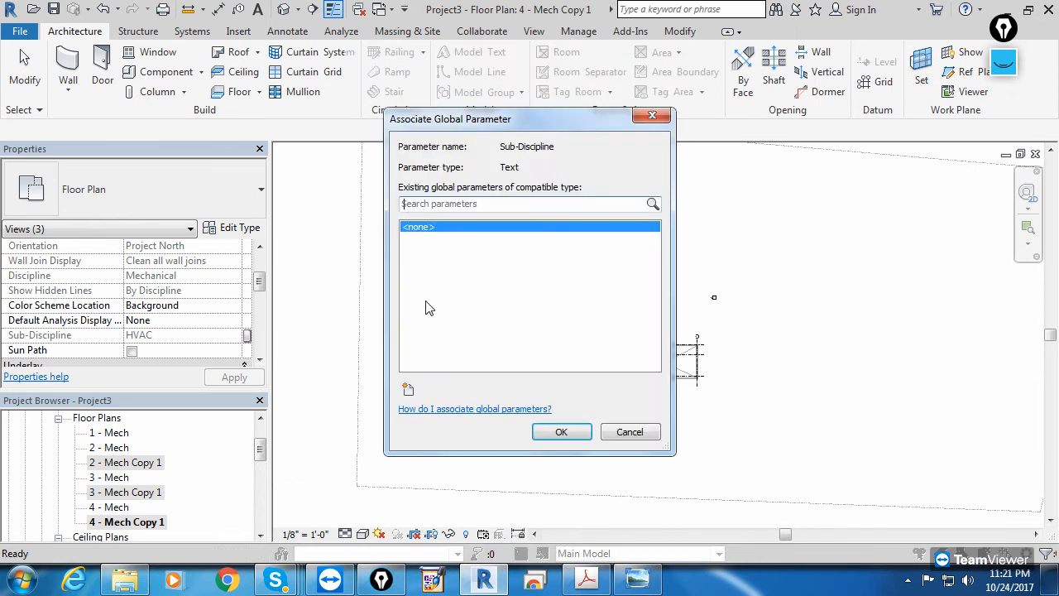
pyautogui.click(629, 434)
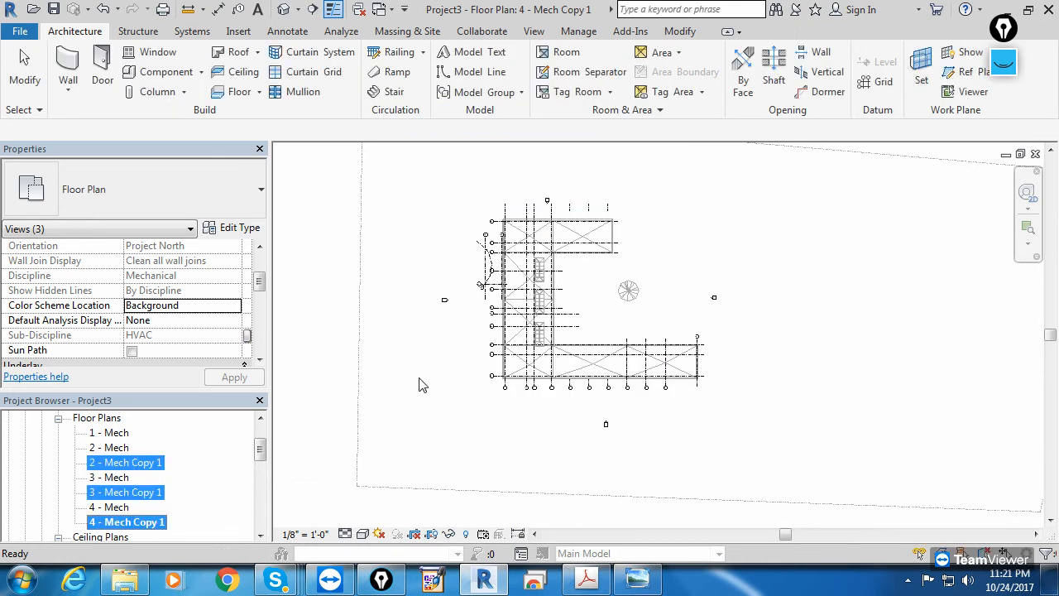
# Step: Assign the existing SPACES sub-discipline to the 2 - Mech Copy 1 floor plan and apply it
pyautogui.click(147, 466)
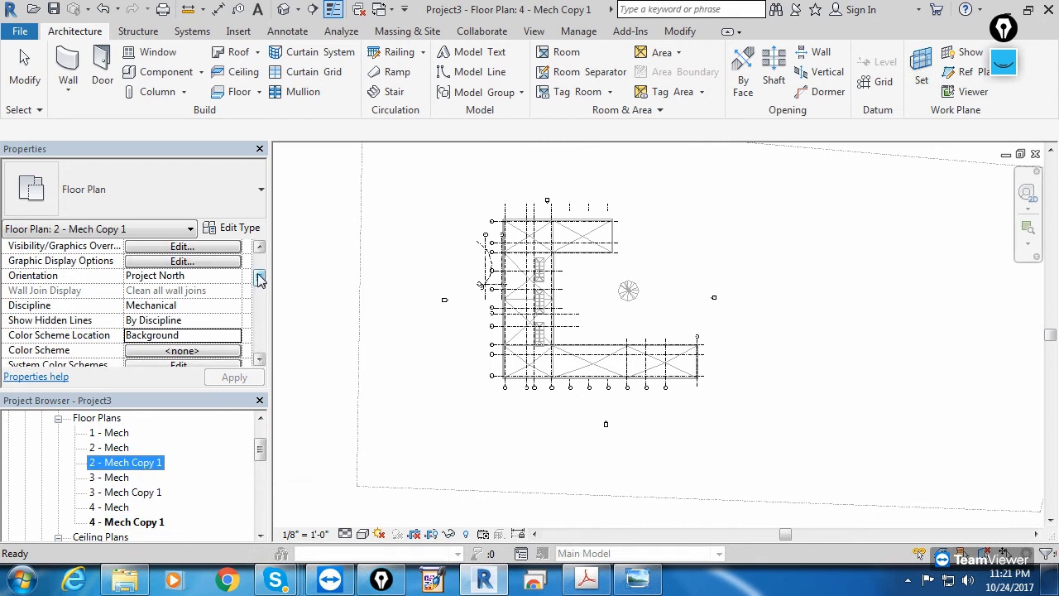
pyautogui.moveTo(259, 280); pyautogui.dragTo(260, 285)
pyautogui.scroll(-3, 259, 286)
pyautogui.click(222, 307)
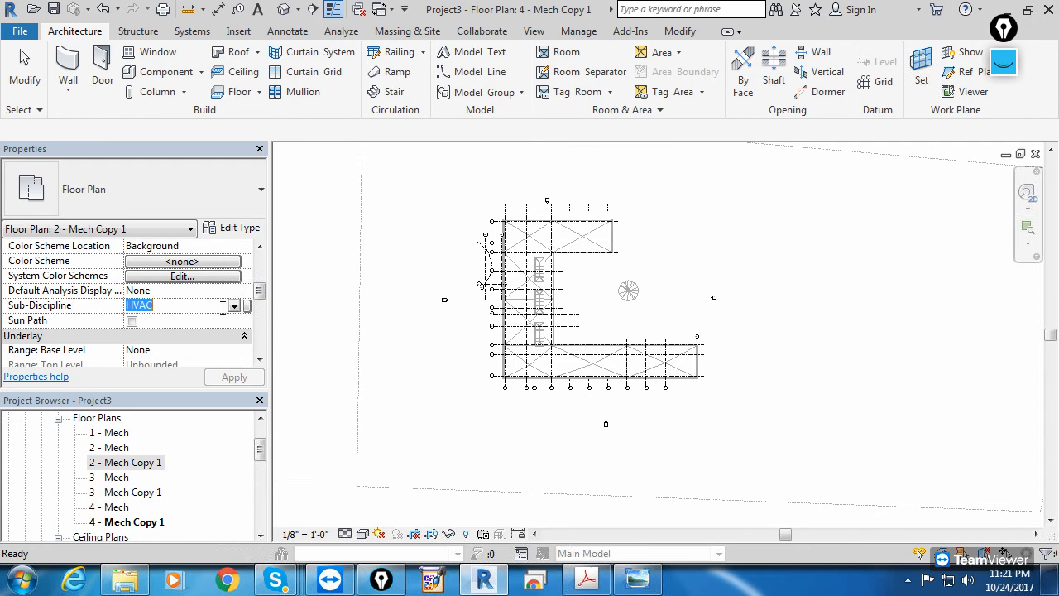
pyautogui.click(234, 307)
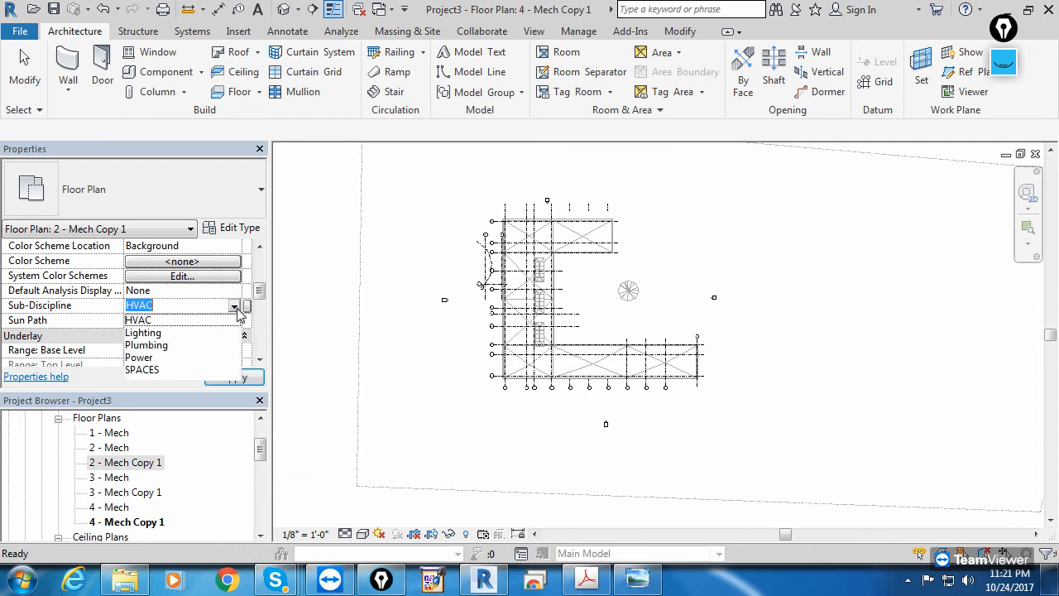
pyautogui.click(147, 374)
pyautogui.click(224, 381)
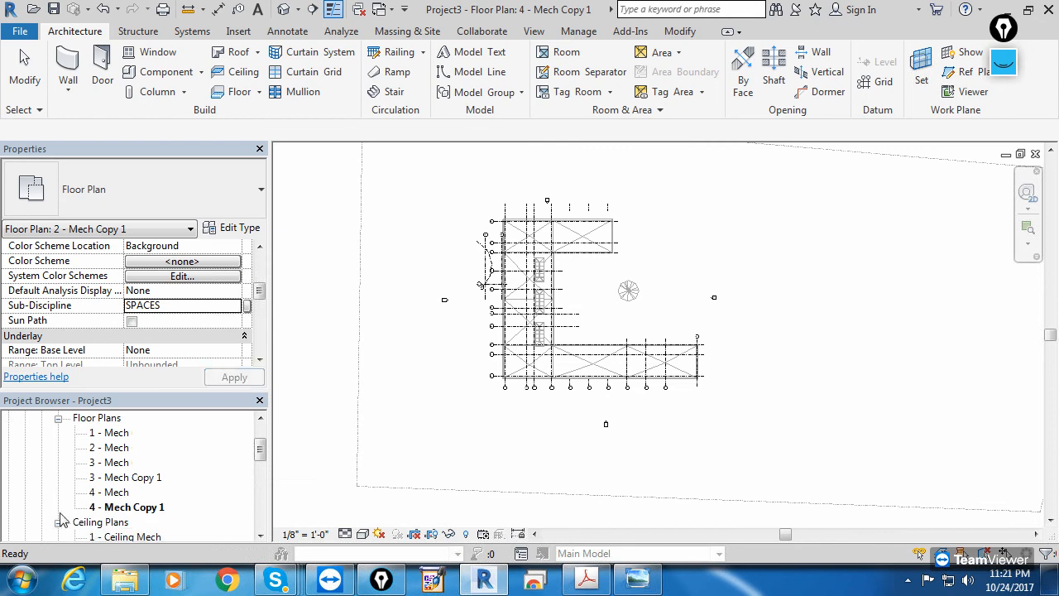
# Step: Set the view template of the 3 - Mech Copy 1 floor plan to <None>
pyautogui.click(115, 479)
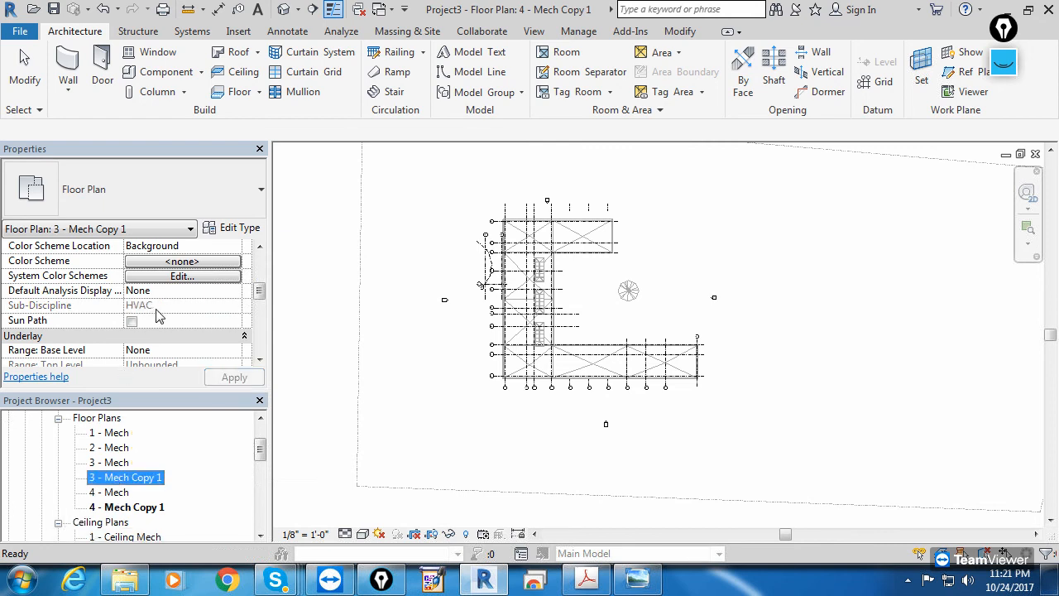
pyautogui.click(136, 506)
pyautogui.click(116, 463)
pyautogui.click(122, 480)
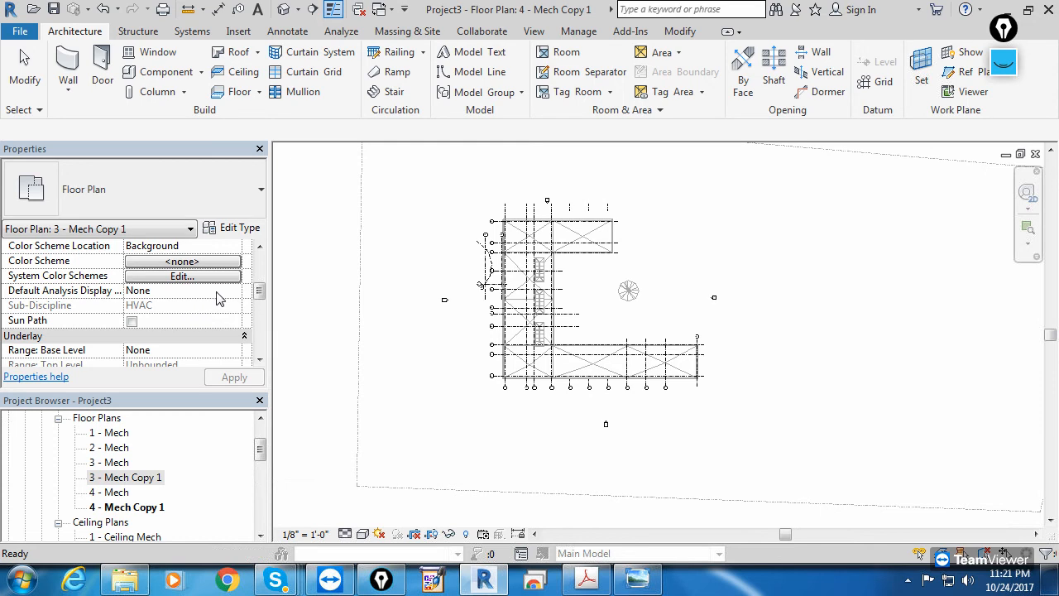
pyautogui.moveTo(259, 291); pyautogui.dragTo(261, 335)
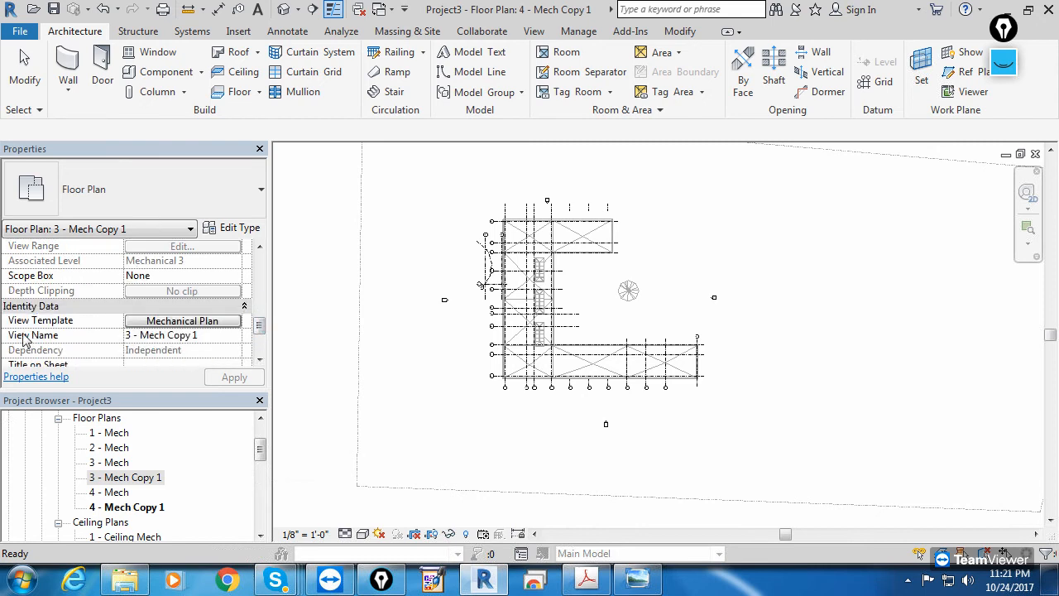
pyautogui.click(161, 322)
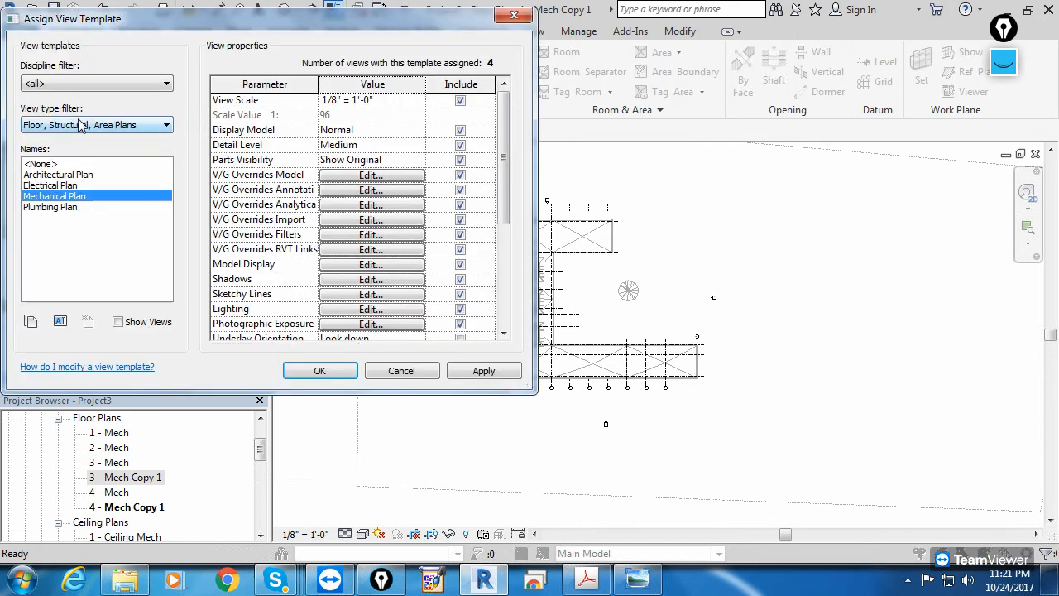
pyautogui.click(41, 164)
pyautogui.click(319, 371)
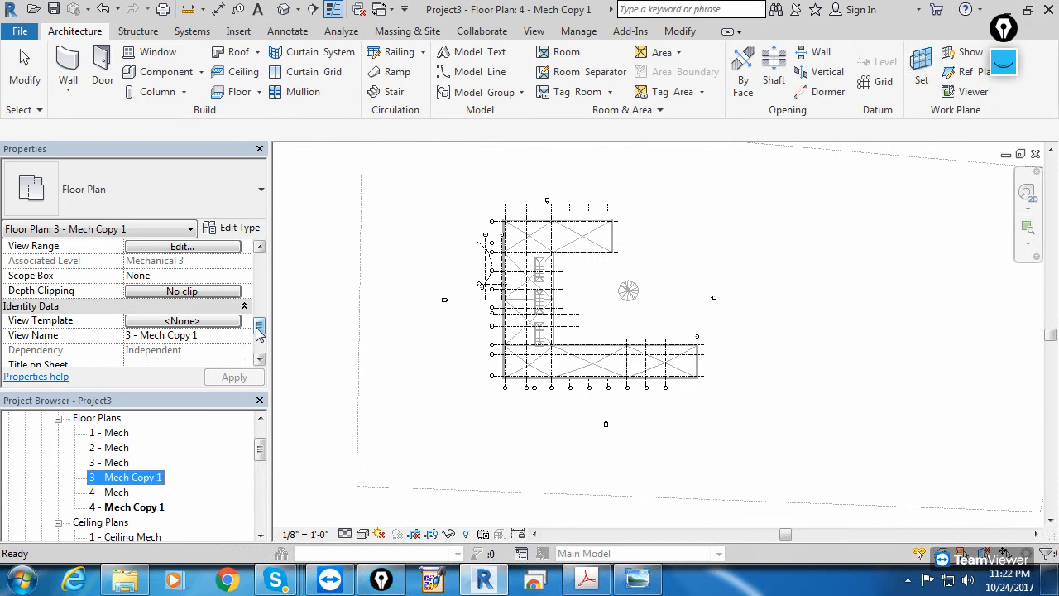
# Step: Set the Sub-Discipline of the 3 - Mech Copy 1 floor plan to SPACES and apply it
pyautogui.moveTo(259, 324); pyautogui.dragTo(256, 289)
pyautogui.click(206, 303)
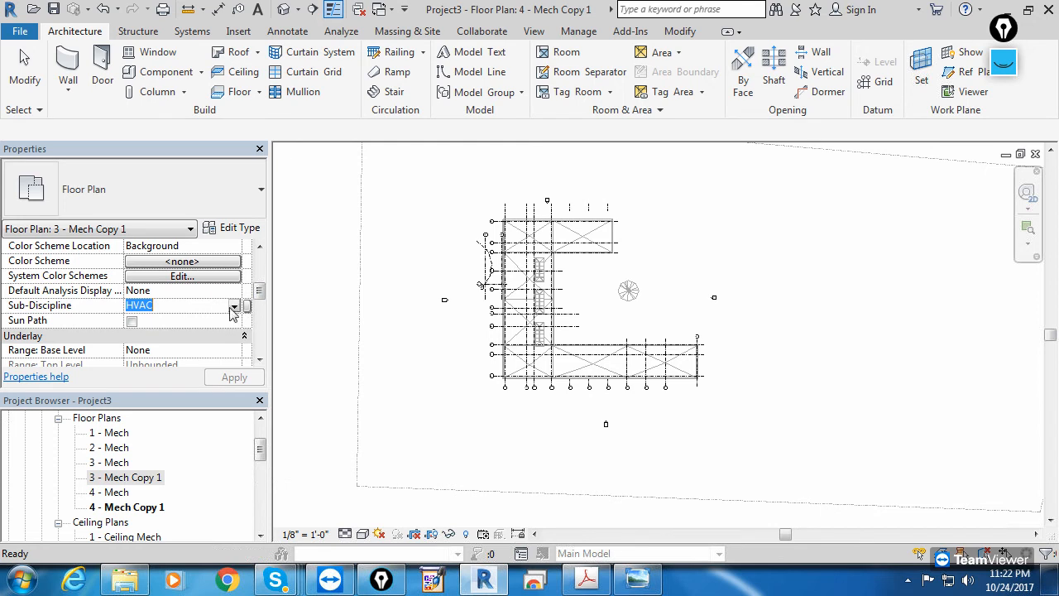
pyautogui.click(234, 306)
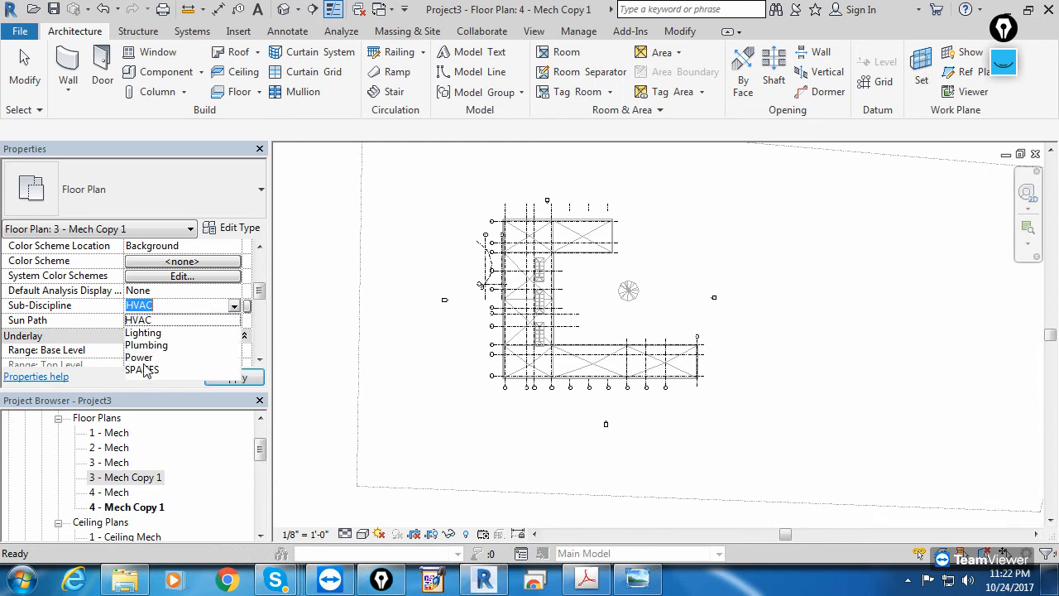
pyautogui.click(145, 370)
pyautogui.click(234, 378)
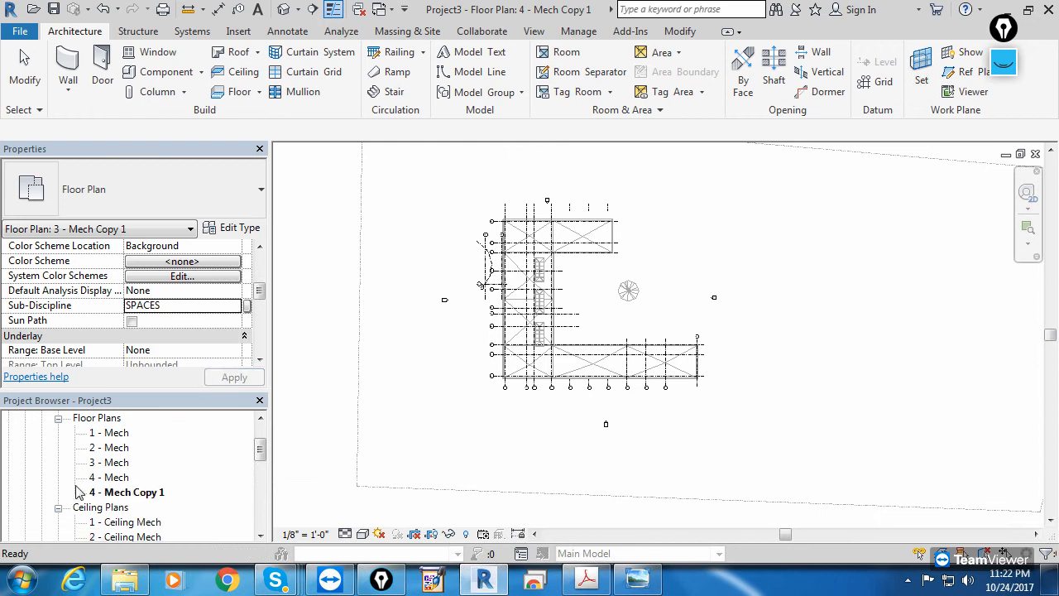
# Step: Set the view template of the 4 - Mech Copy 1 floor plan to <None>
pyautogui.click(126, 494)
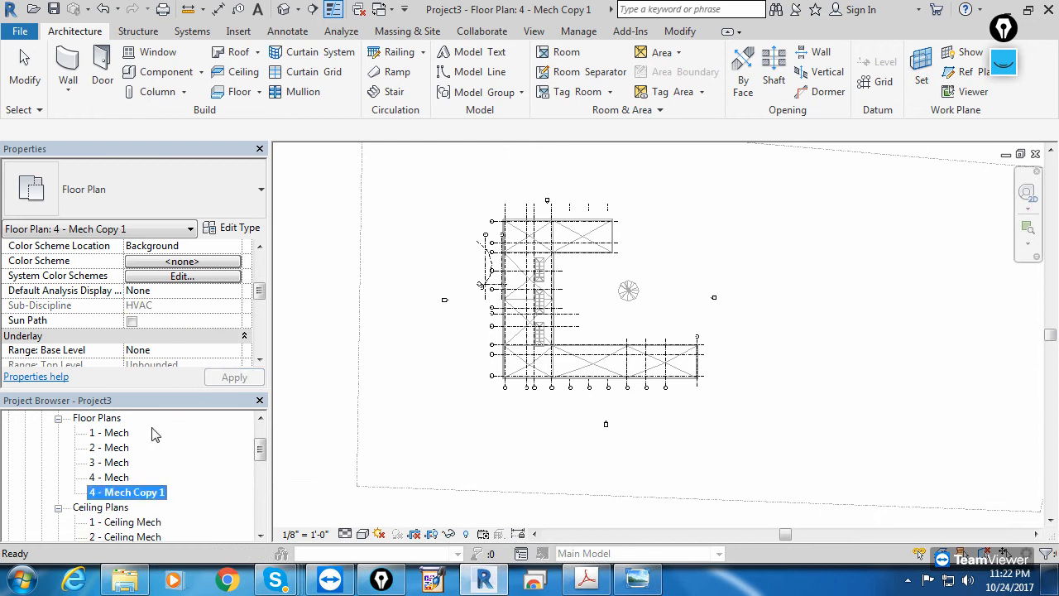
pyautogui.moveTo(259, 292); pyautogui.dragTo(260, 333)
pyautogui.scroll(2, 260, 335)
pyautogui.click(194, 306)
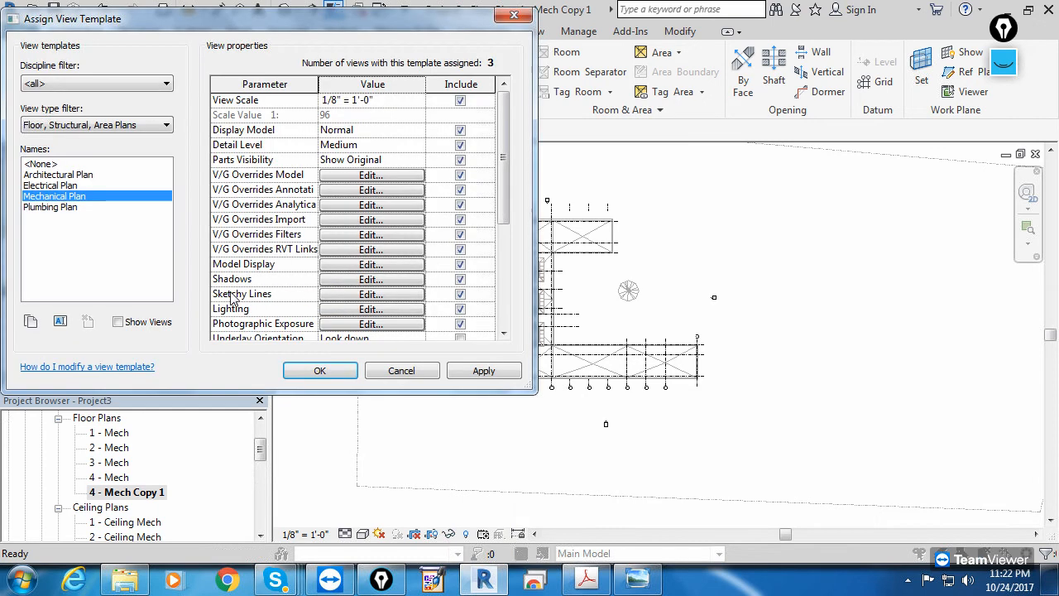
pyautogui.click(55, 165)
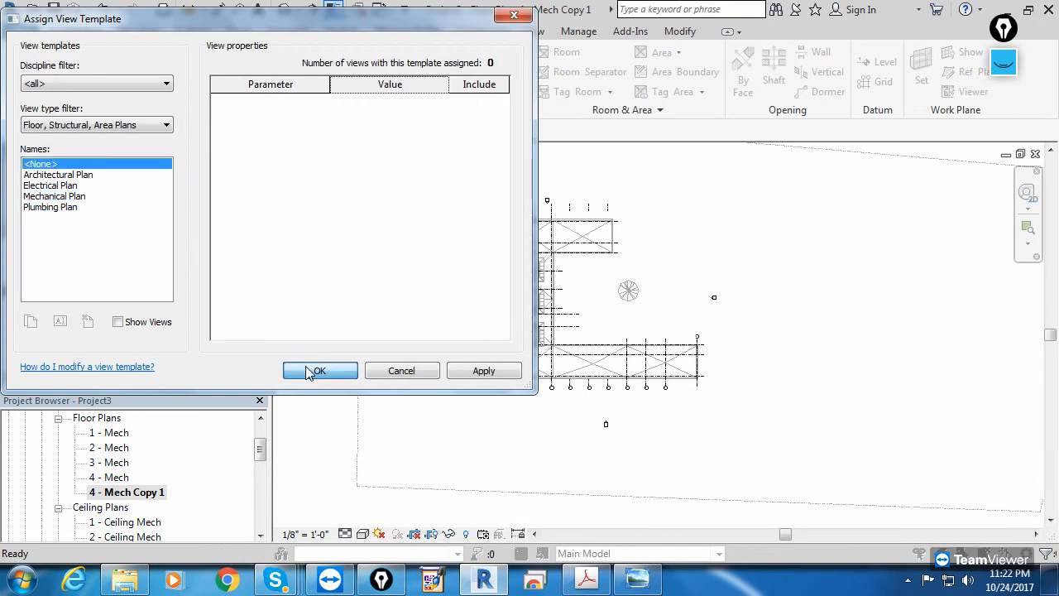
pyautogui.click(318, 371)
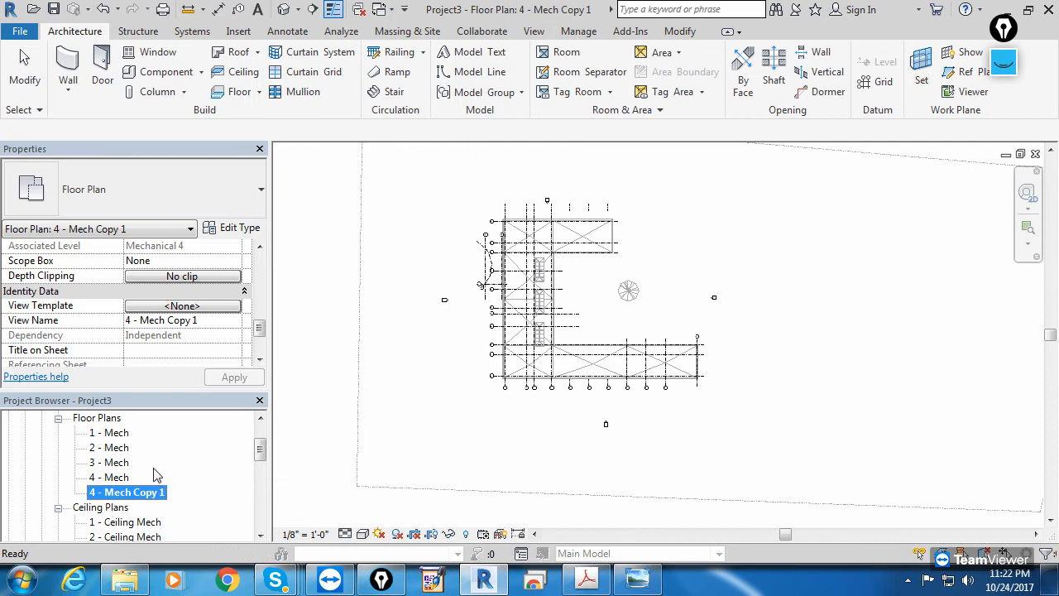
# Step: Assign the SPACES sub-discipline to the 4 - Mech Copy 1 floor plan and apply it
pyautogui.moveTo(260, 324); pyautogui.dragTo(260, 289)
pyautogui.click(229, 305)
pyautogui.click(234, 305)
pyautogui.click(153, 369)
pyautogui.click(212, 377)
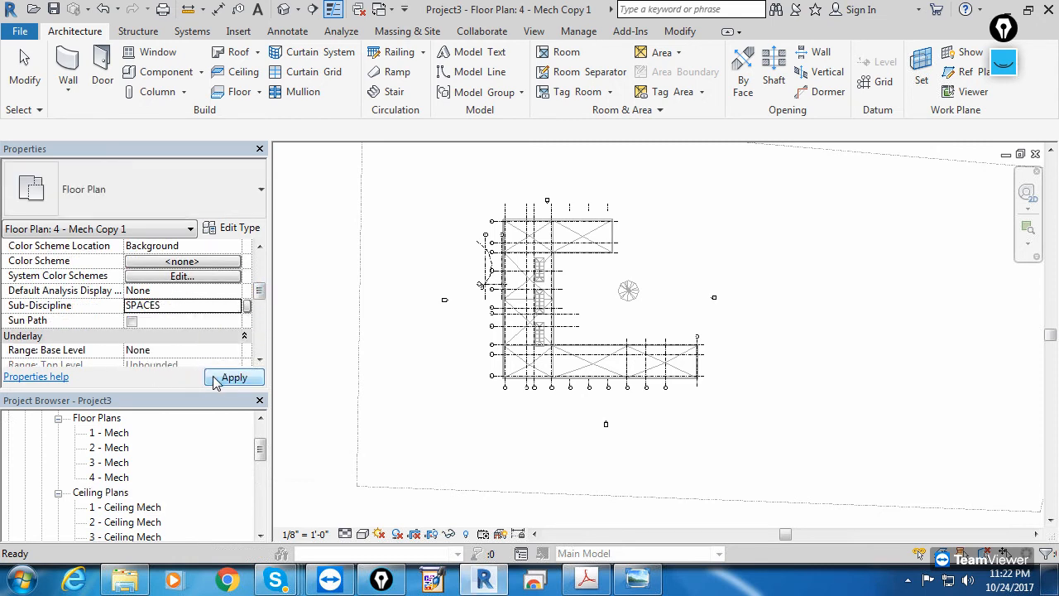
# Step: Rename the 1 - Mech Copy 1 floor plan under SPACES as 1 - SPACE
pyautogui.scroll(-5, 203, 473)
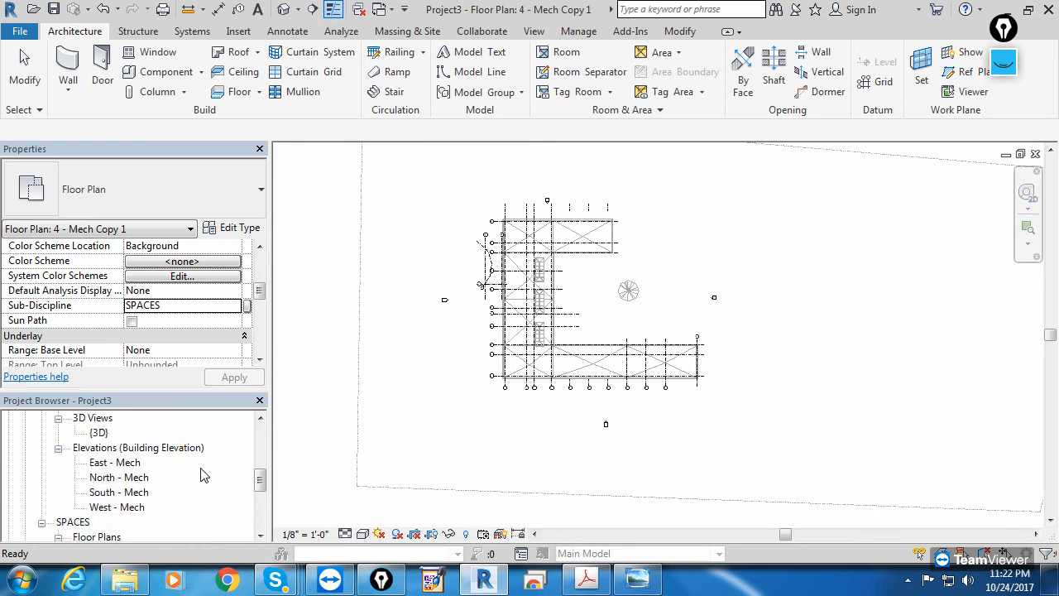
pyautogui.scroll(-3, 203, 473)
pyautogui.scroll(-2, 83, 485)
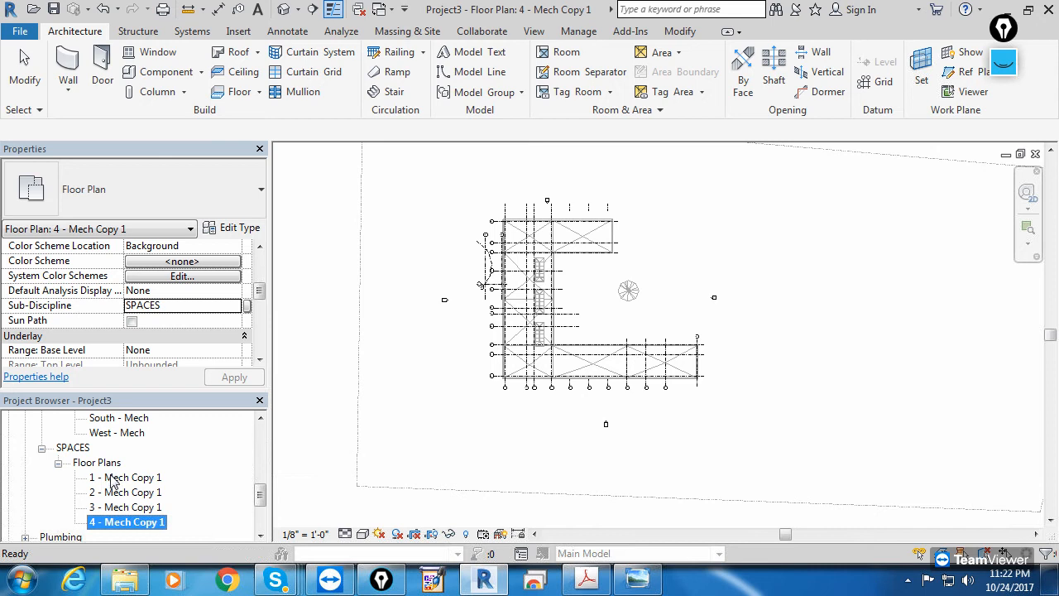
pyautogui.click(116, 478)
pyautogui.rightClick(115, 478)
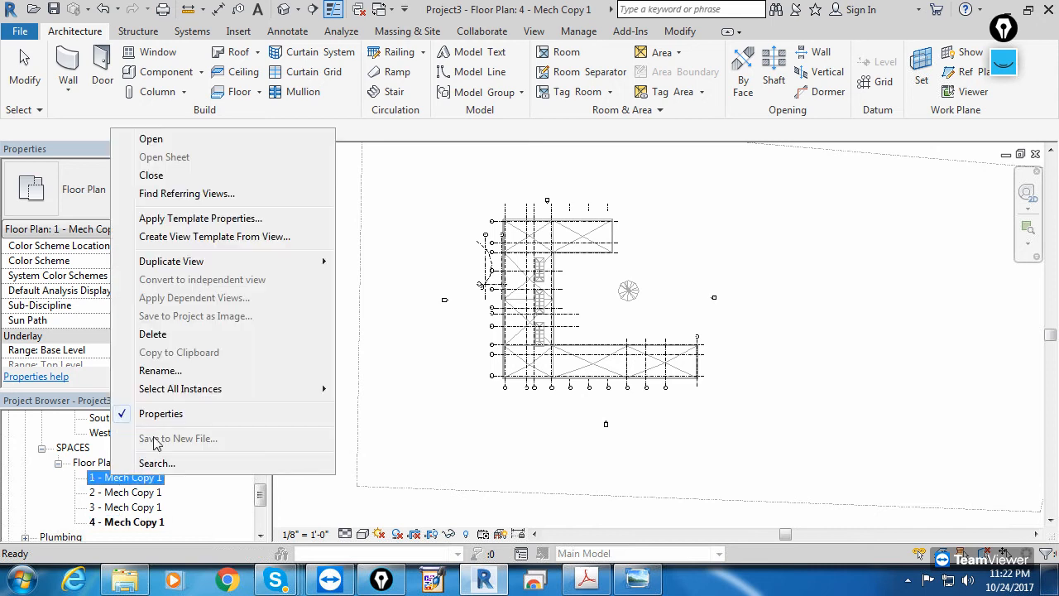
pyautogui.click(174, 377)
pyautogui.click(510, 243)
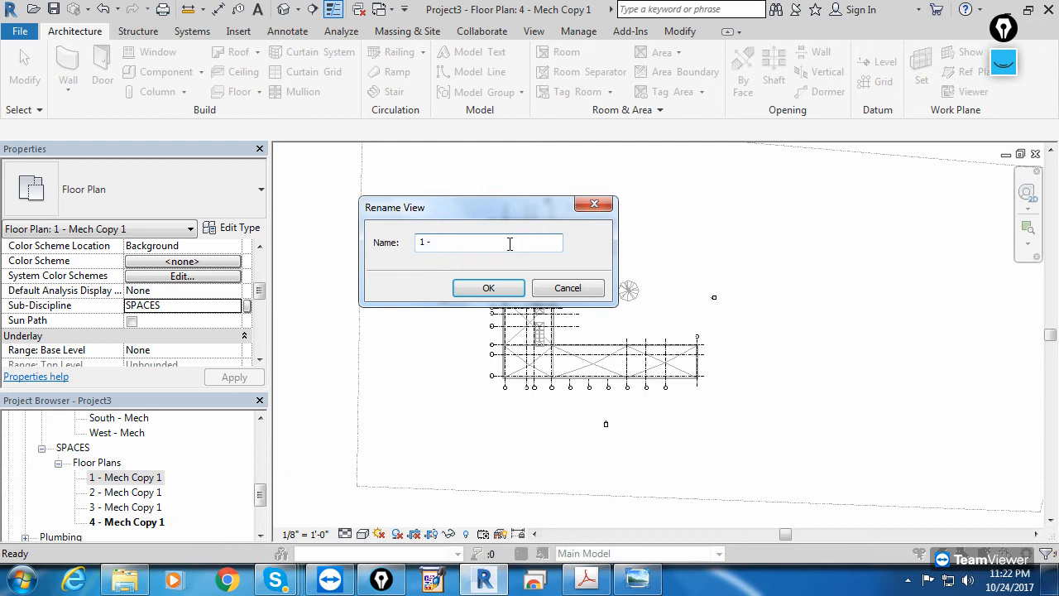
pyautogui.write('SPACE')
pyautogui.click(488, 287)
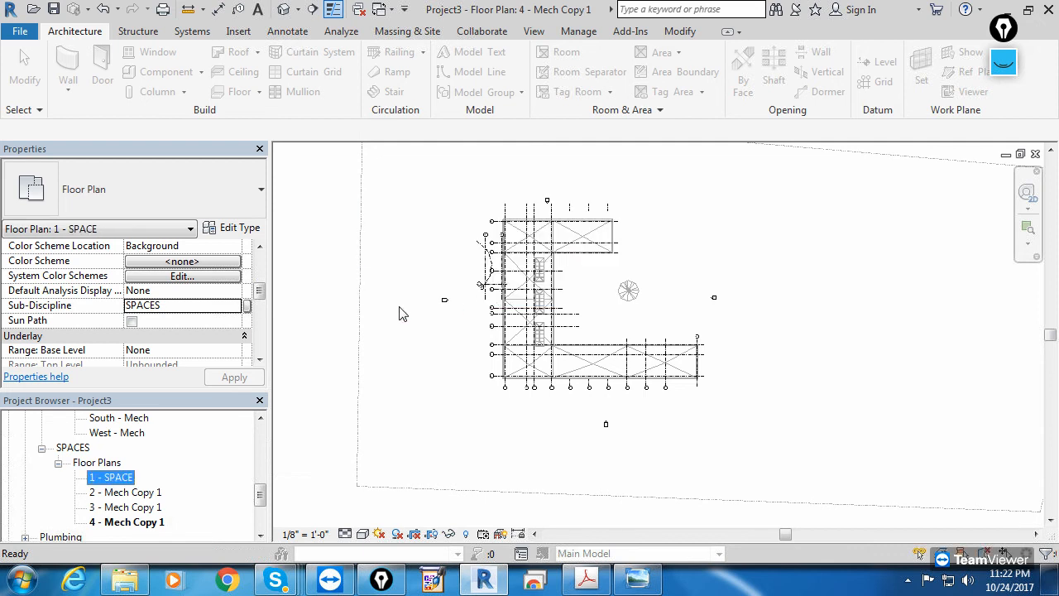
# Step: Rename the 2 - Mech Copy 1 floor plan as 2 - SPACE, copying the new name for reuse
pyautogui.click(116, 493)
pyautogui.rightClick(128, 492)
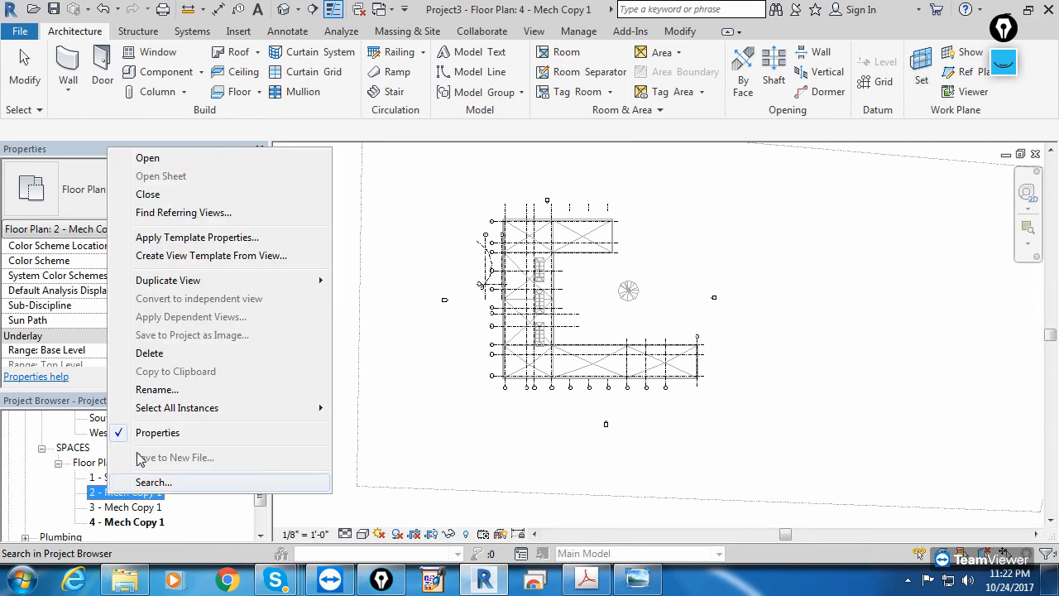
pyautogui.click(166, 389)
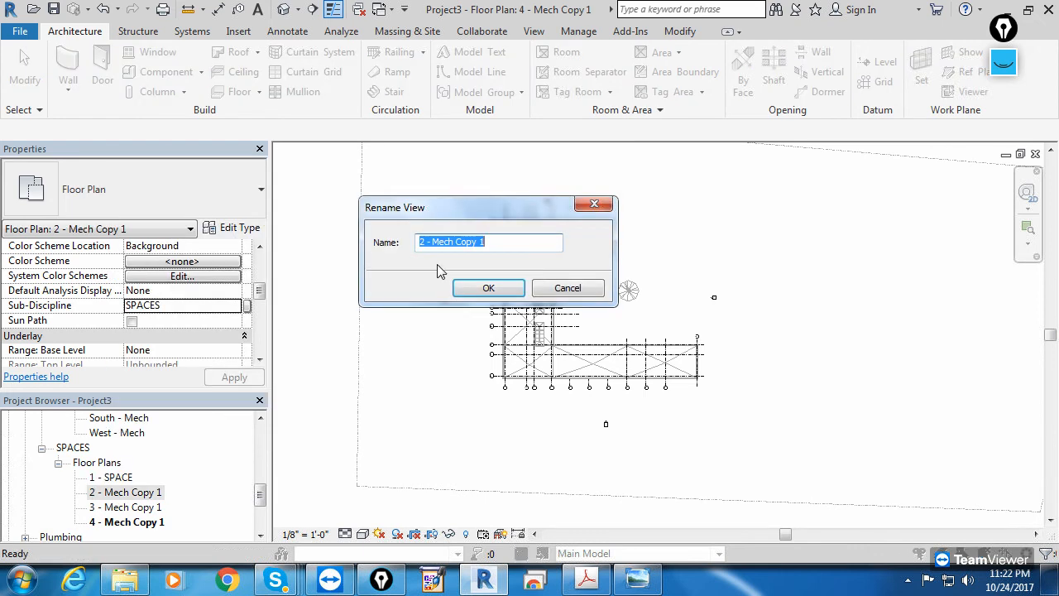
pyautogui.click(449, 245)
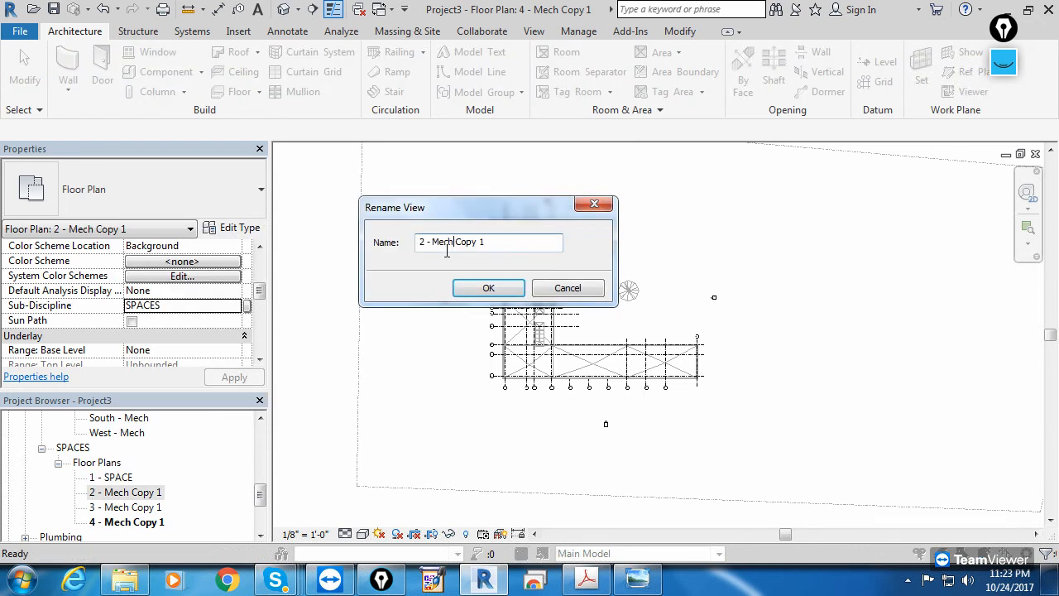
pyautogui.moveTo(432, 245); pyautogui.dragTo(505, 243)
pyautogui.write('S')
pyautogui.moveTo(487, 240); pyautogui.dragTo(397, 242)
pyautogui.rightClick(439, 245)
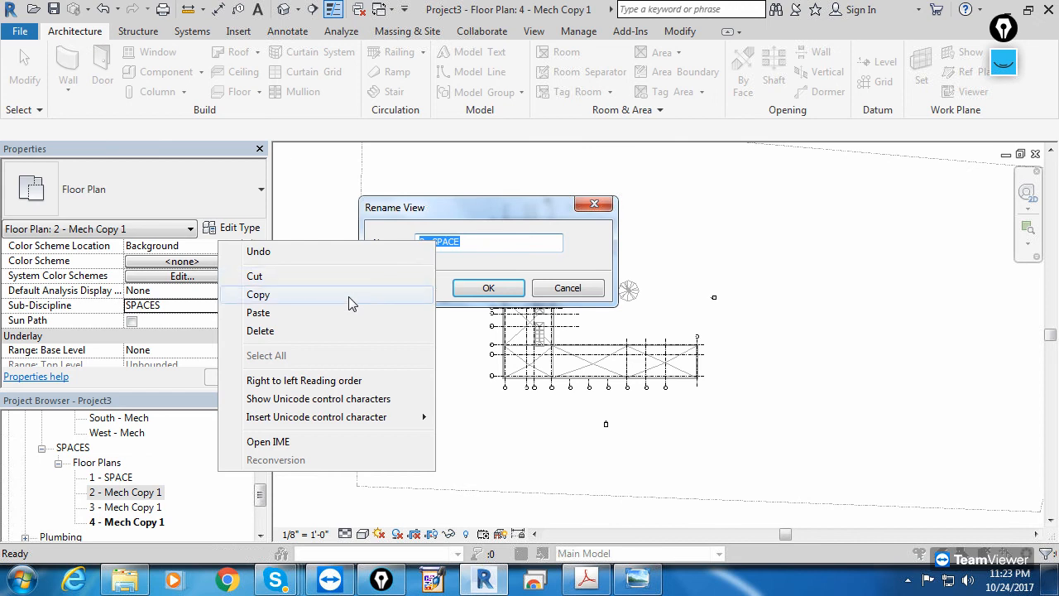
pyautogui.click(351, 295)
pyautogui.click(470, 291)
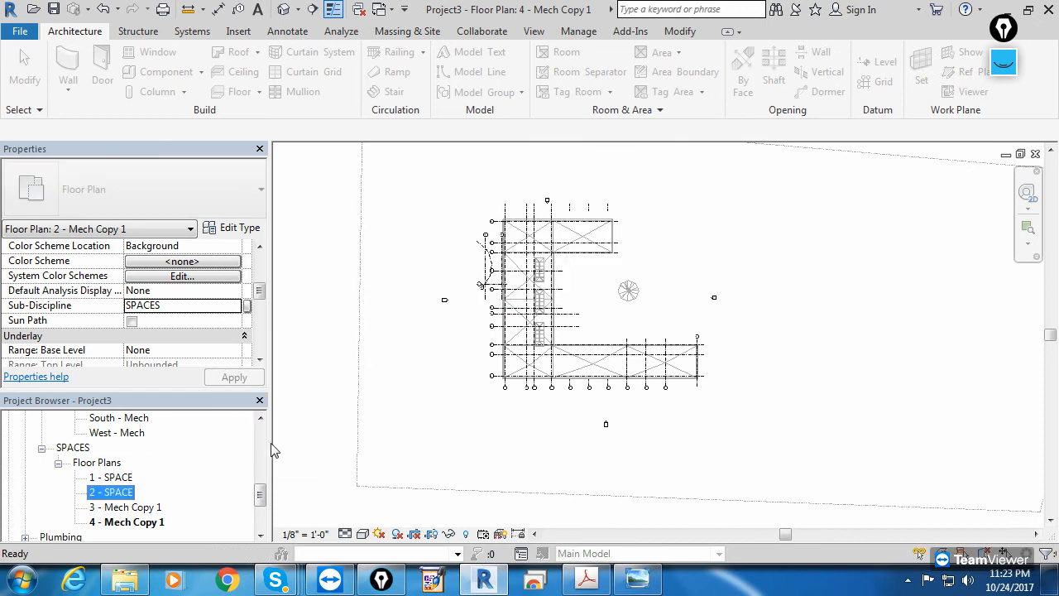
# Step: Rename the 3 - Mech Copy 1 floor plan as 3 - SPACE, reusing the copied name
pyautogui.rightClick(124, 508)
pyautogui.click(176, 401)
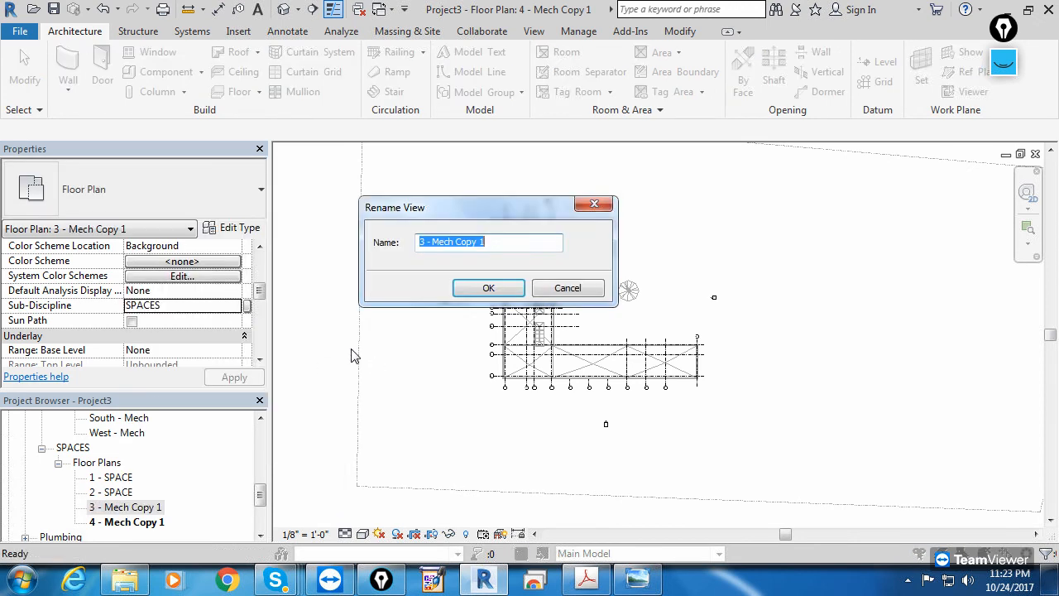
pyautogui.hotkey('ctrl', 'v')
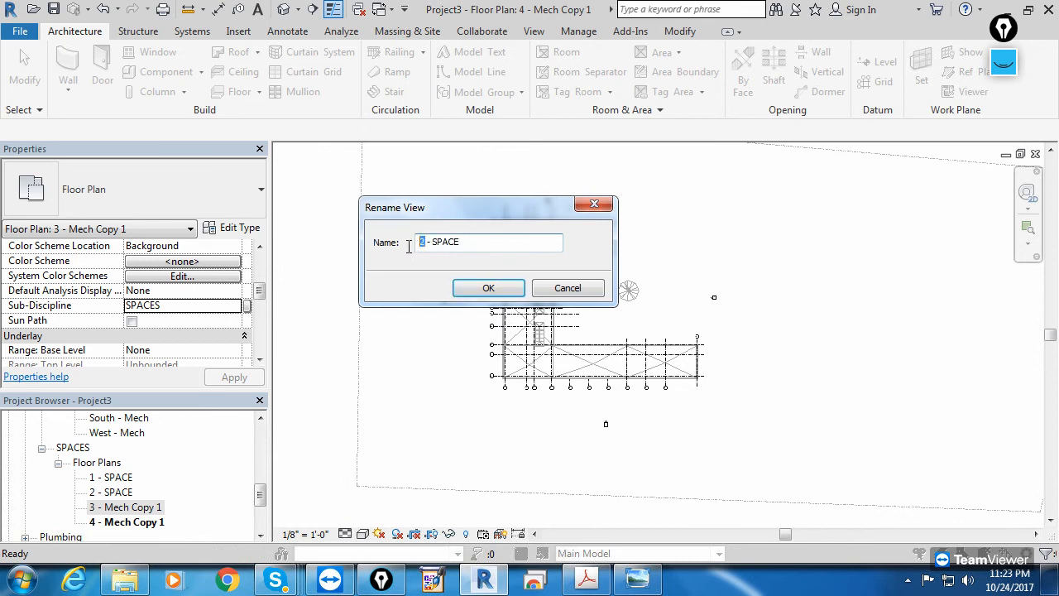
pyautogui.write('3')
pyautogui.click(463, 289)
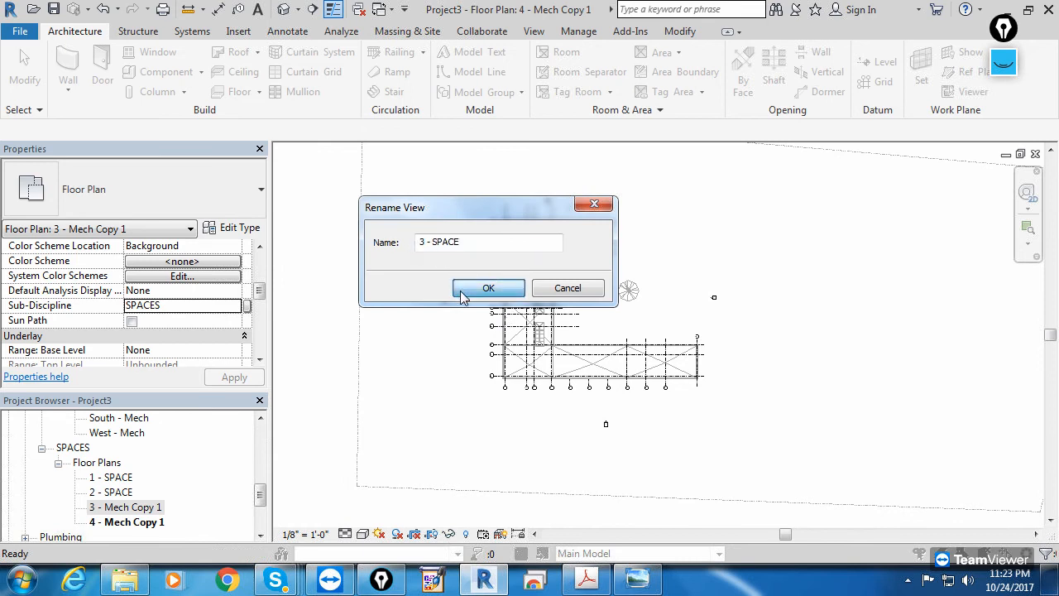
# Step: Rename the 4 - Mech Copy 1 floor plan as 4 - SPACE, reusing the copied name
pyautogui.rightClick(135, 530)
pyautogui.click(162, 419)
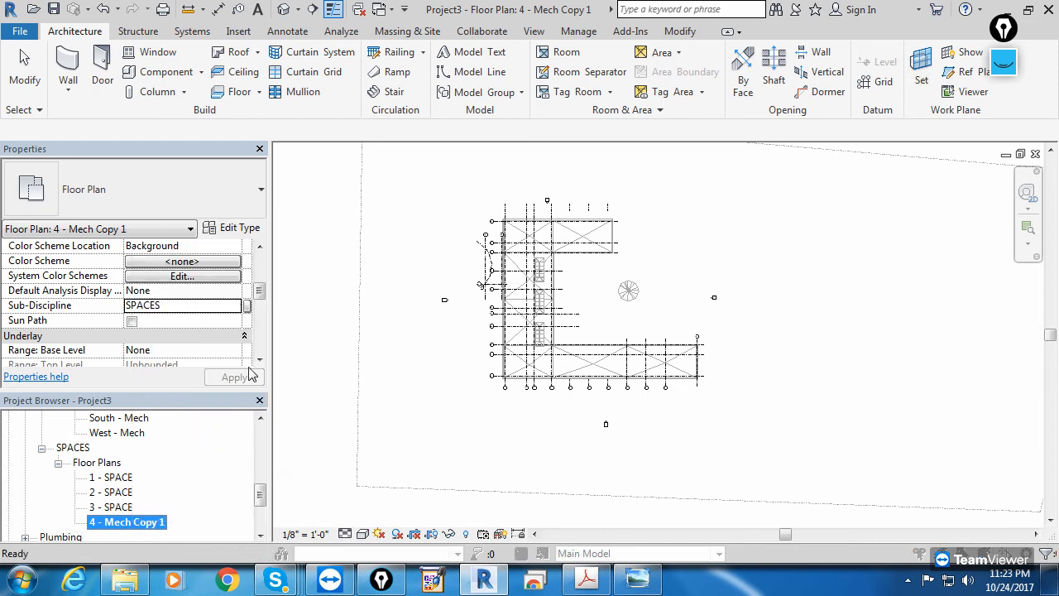
pyautogui.click(424, 241)
pyautogui.moveTo(491, 243); pyautogui.dragTo(347, 261)
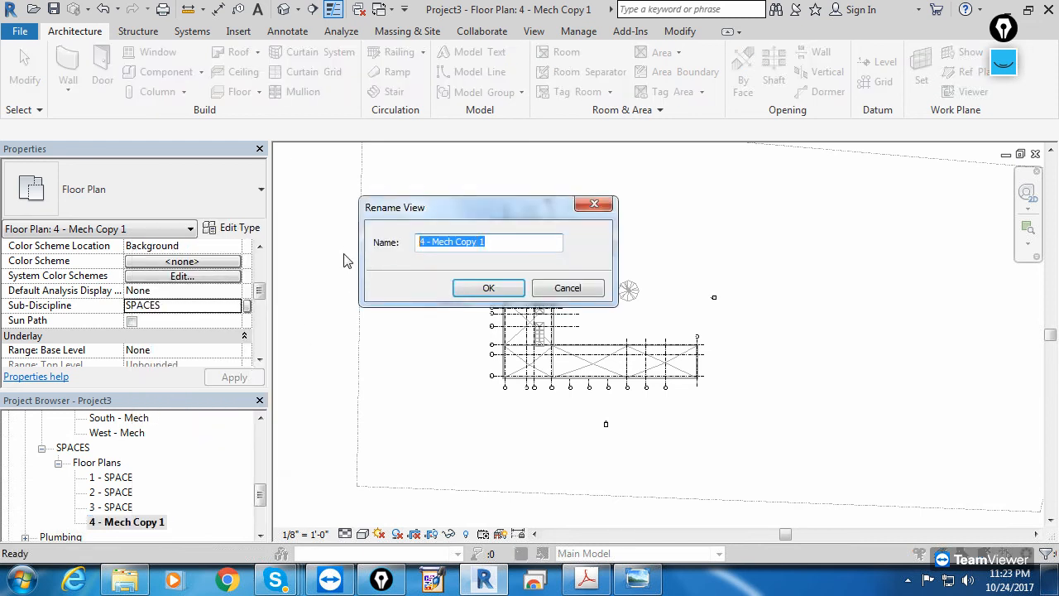
pyautogui.hotkey('ctrl', 'v')
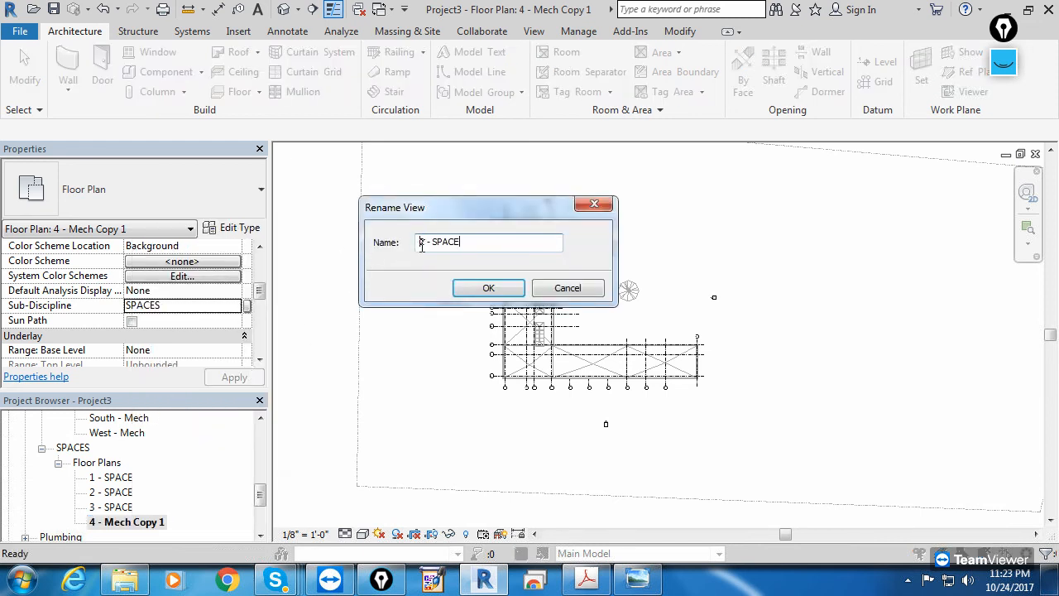
pyautogui.write('4')
pyautogui.click(475, 287)
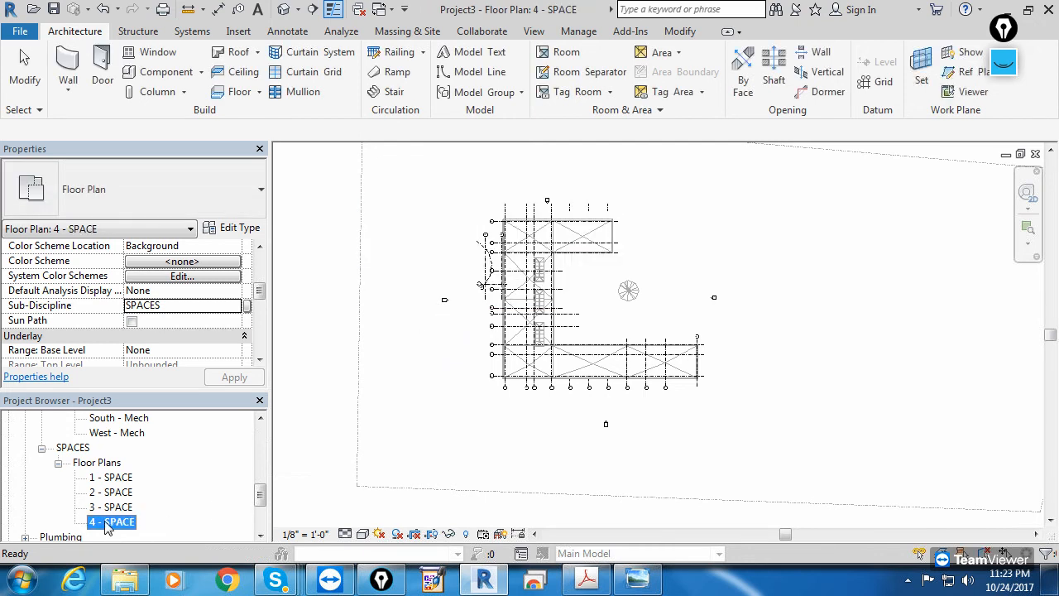
# Step: Open the 1 - SPACE floor plan and look over the linked building's layout
pyautogui.click(113, 478)
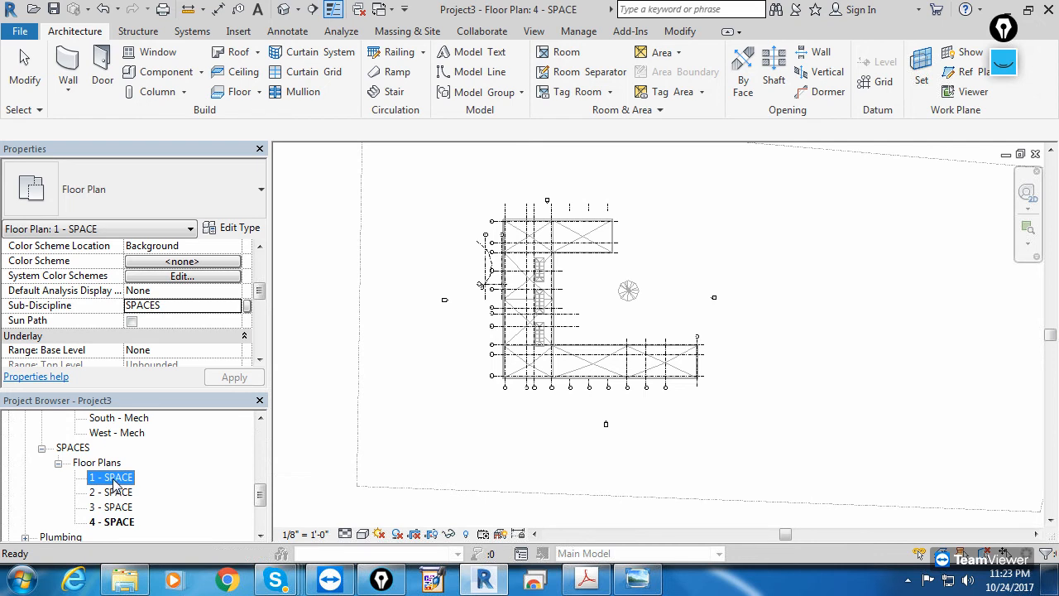
pyautogui.doubleClick(112, 478)
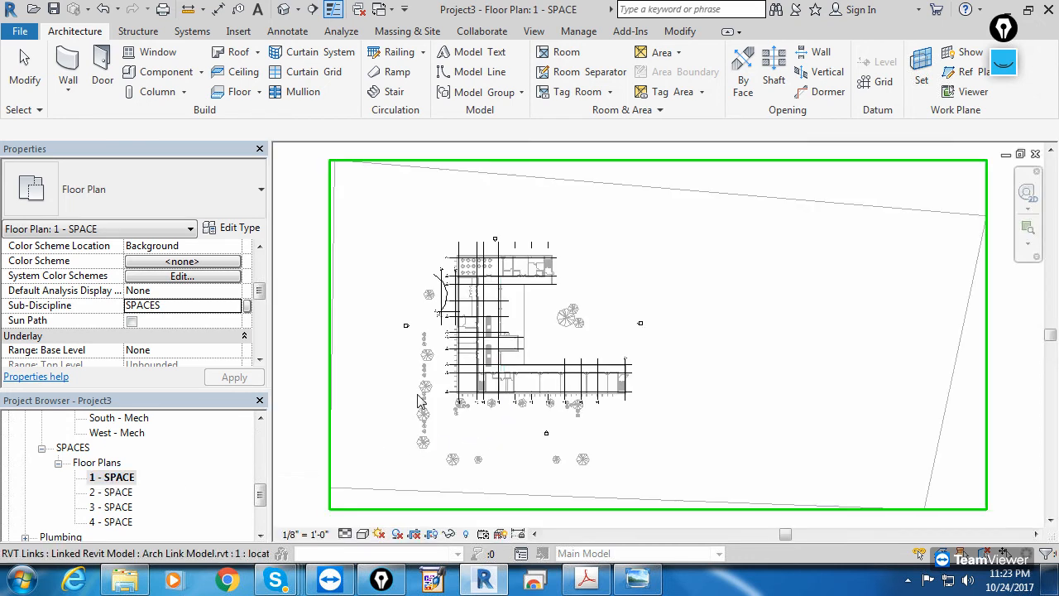
pyautogui.scroll(2, 420, 421)
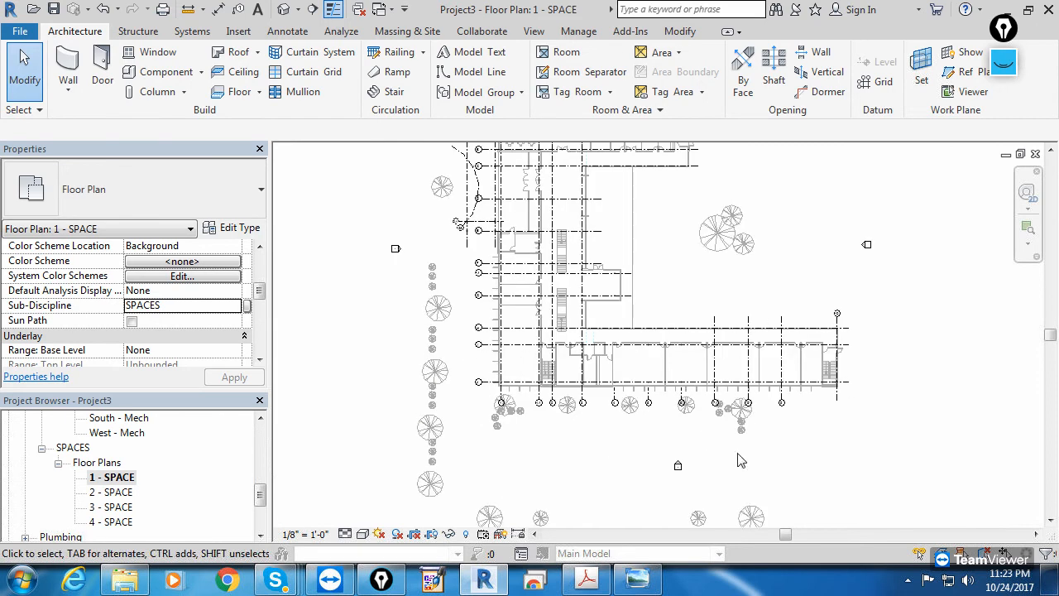
pyautogui.scroll(-2, 639, 439)
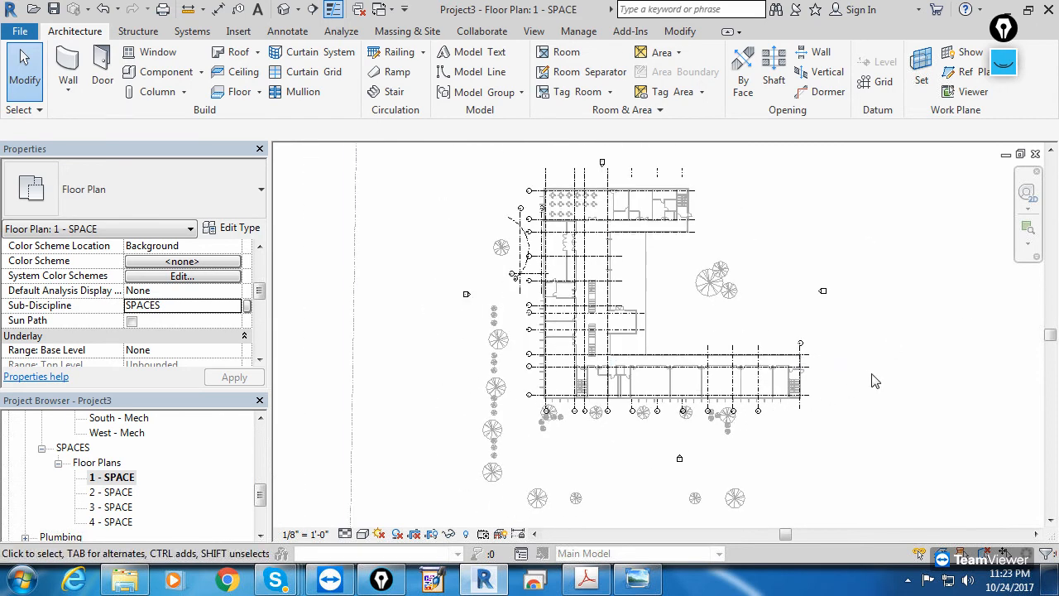
pyautogui.scroll(-1, 865, 375)
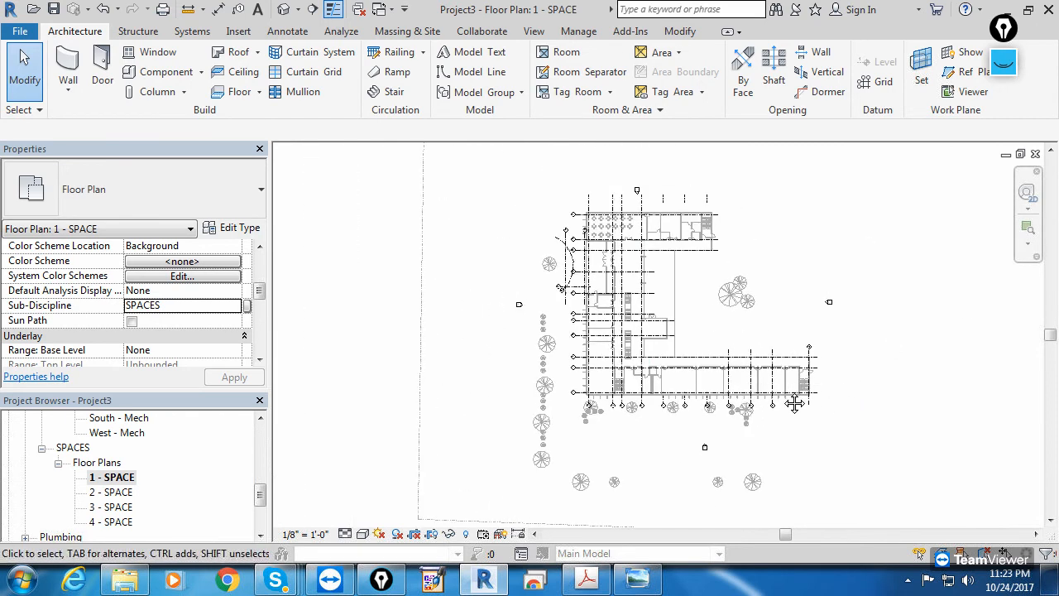
pyautogui.moveTo(614, 475); pyautogui.dragTo(523, 475, button='middle')
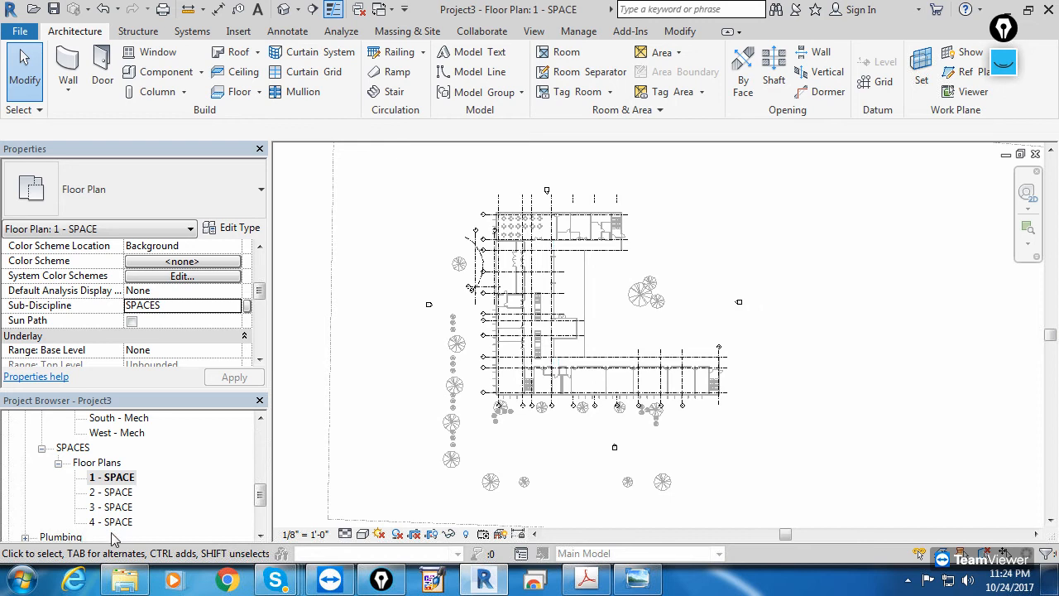
# Step: Apply the Mechanical Plan view template to the 1 - SPACE floor plan, with the view type filter set to all
pyautogui.click(122, 480)
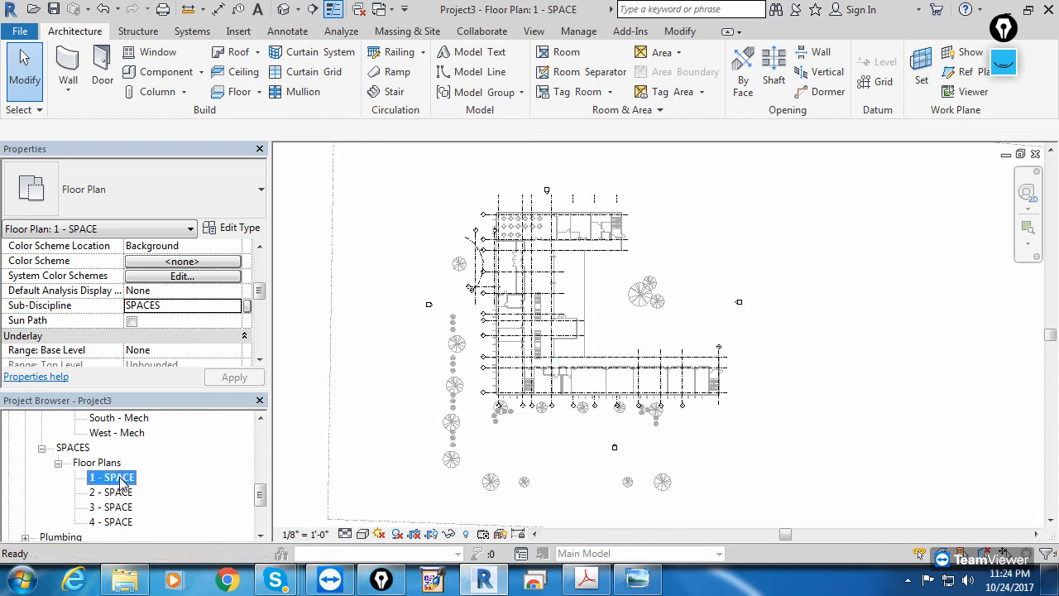
pyautogui.rightClick(122, 480)
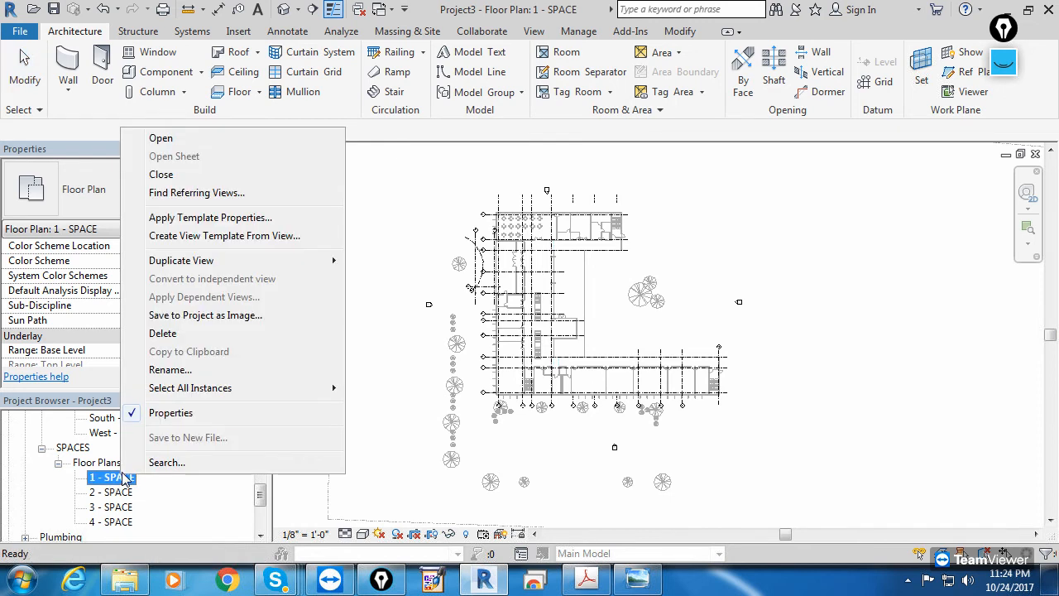
pyautogui.click(224, 230)
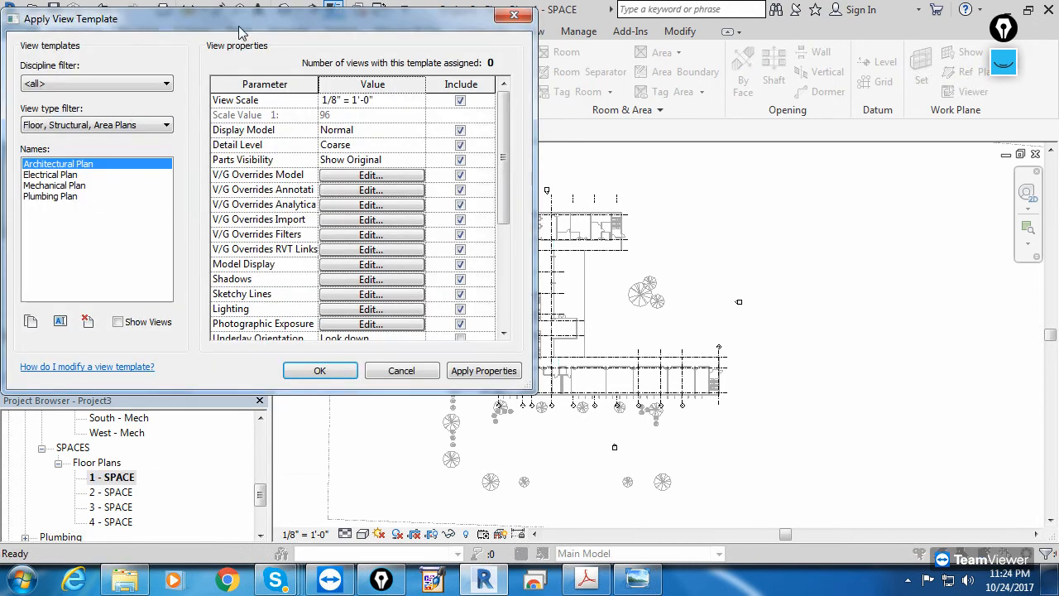
pyautogui.moveTo(277, 28); pyautogui.dragTo(509, 42)
pyautogui.click(520, 138)
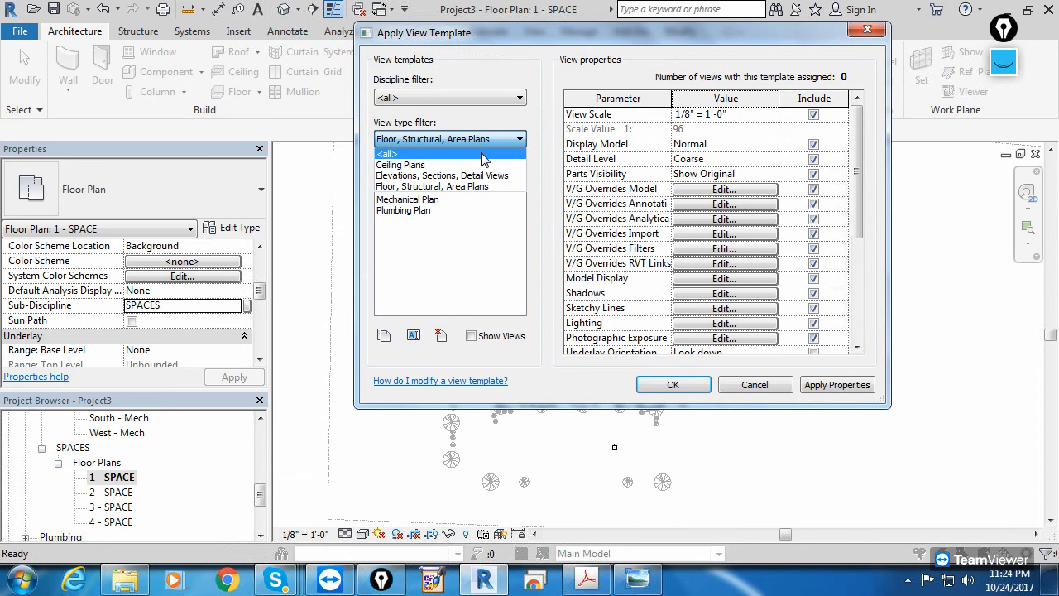
pyautogui.click(431, 150)
pyautogui.moveTo(518, 235)
pyautogui.mouseDown()
pyautogui.moveTo(523, 290)
pyautogui.moveTo(521, 234)
pyautogui.moveTo(520, 250)
pyautogui.mouseUp()
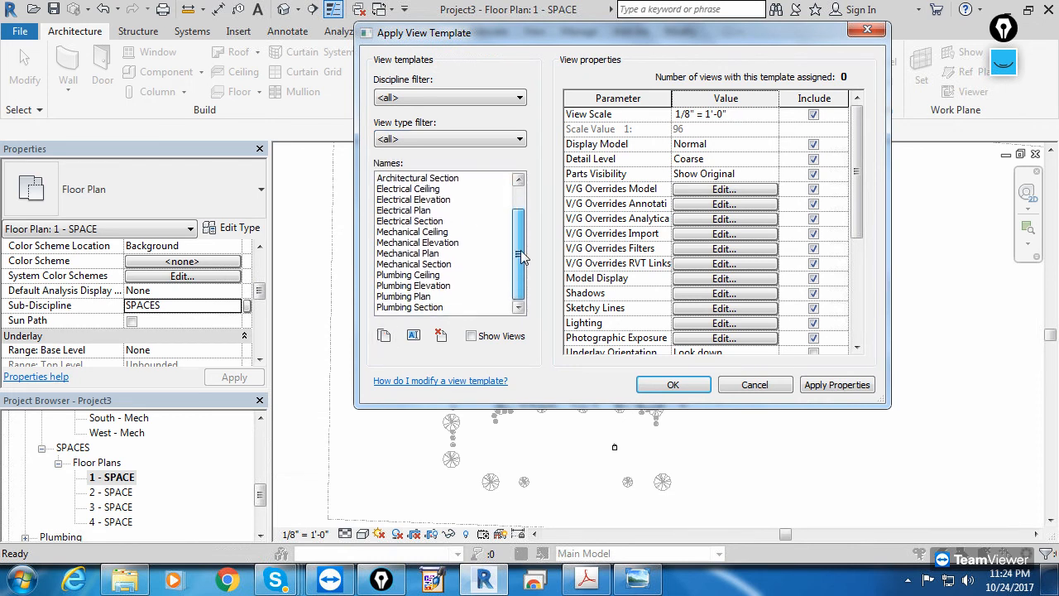
pyautogui.click(427, 255)
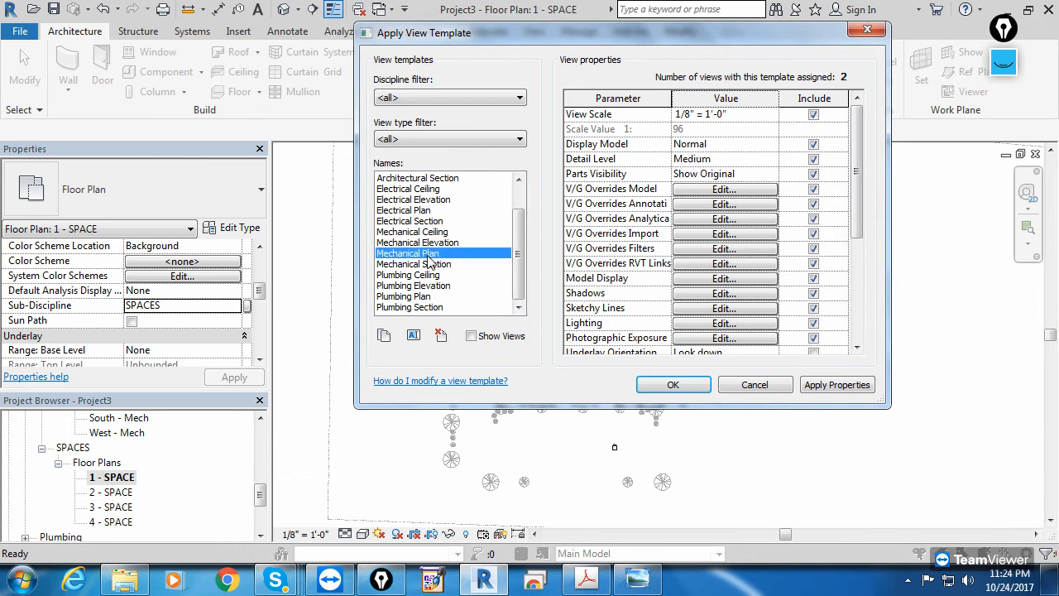
pyautogui.click(662, 386)
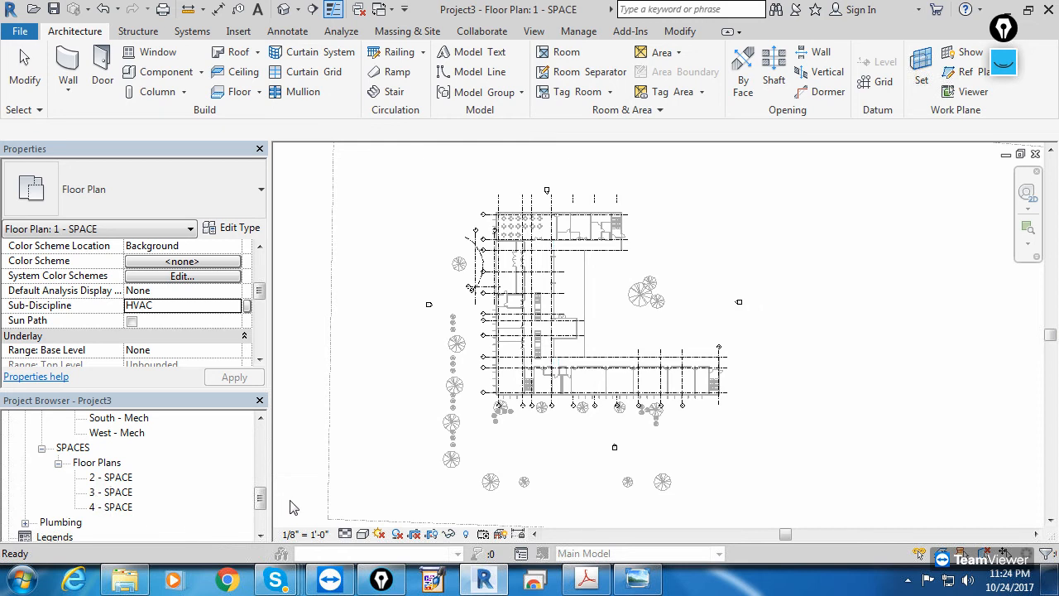
# Step: Locate the 1 - SPACE floor plan under the HVAC sub-discipline and check its view properties
pyautogui.moveTo(260, 499); pyautogui.dragTo(263, 446)
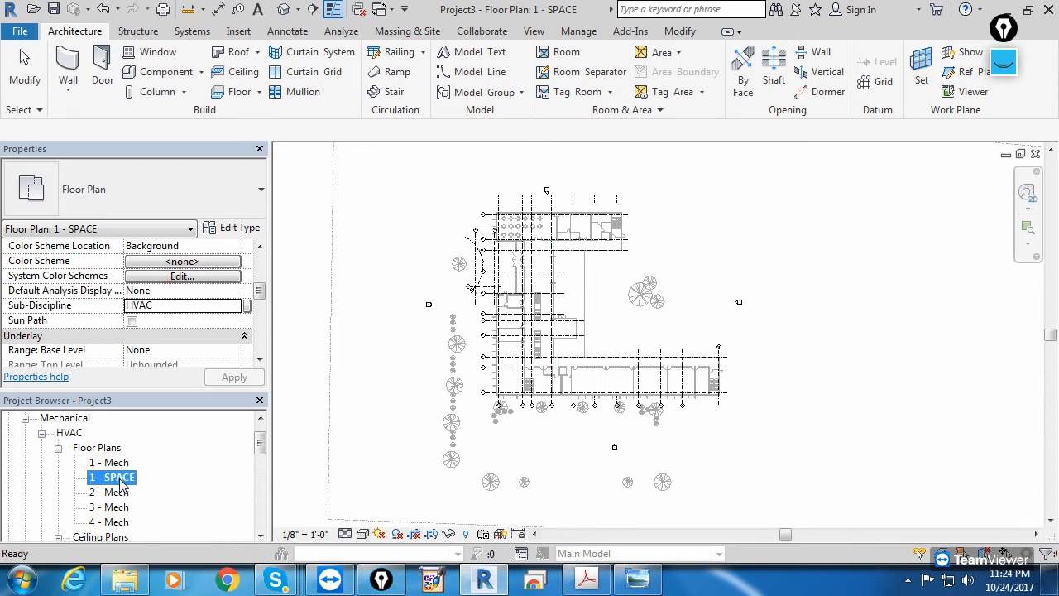
pyautogui.doubleClick(119, 483)
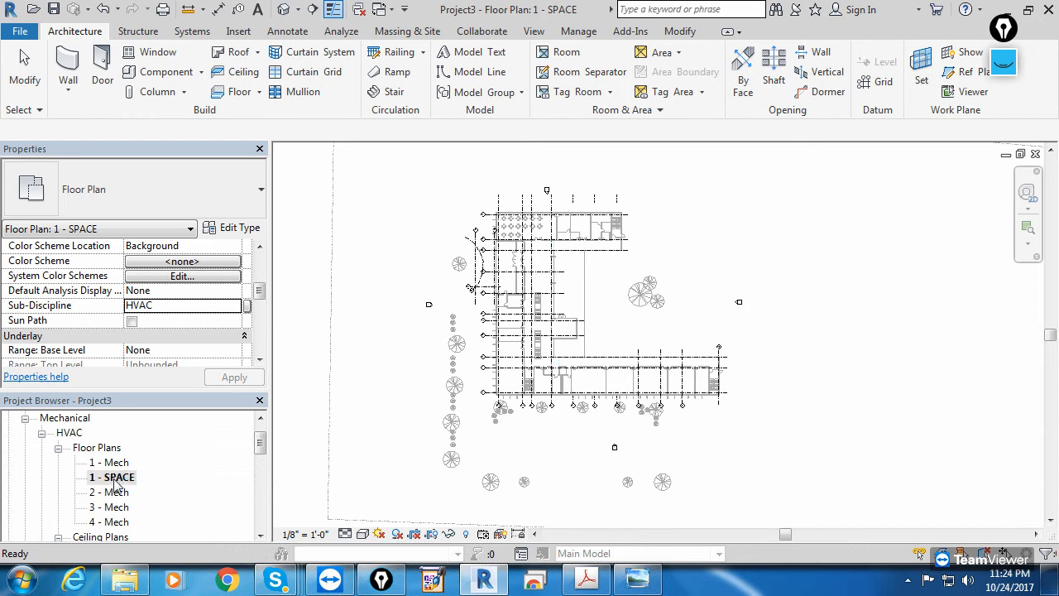
pyautogui.click(257, 298)
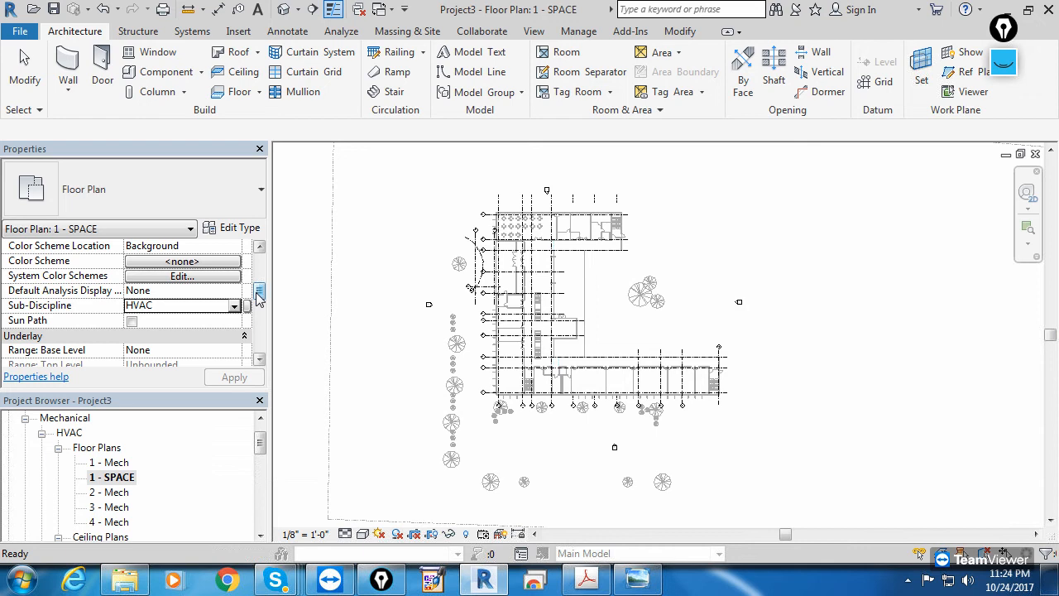
pyautogui.moveTo(257, 298); pyautogui.dragTo(259, 327)
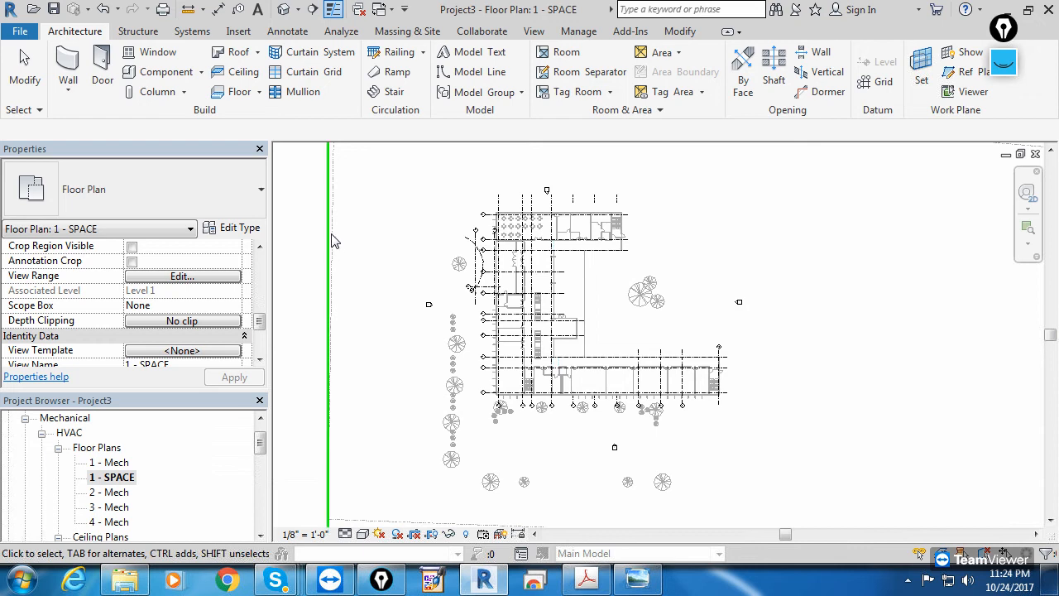
# Step: Open template application for the current 1 - SPACE view and examine the Mechanical Plan template's Sub-Discipline setting and its available options
pyautogui.click(534, 30)
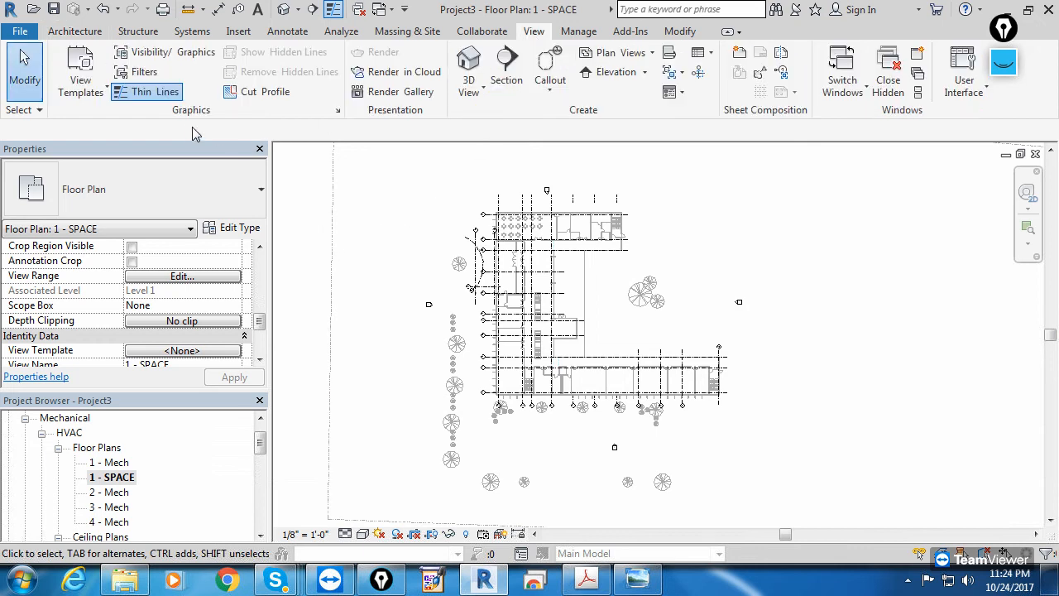
pyautogui.click(83, 93)
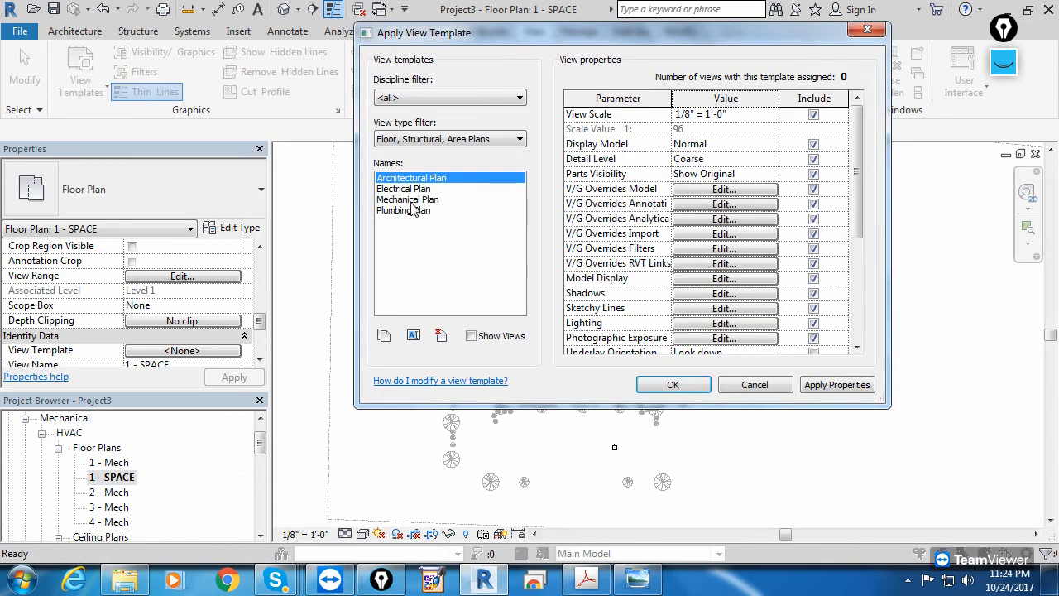
pyautogui.click(418, 202)
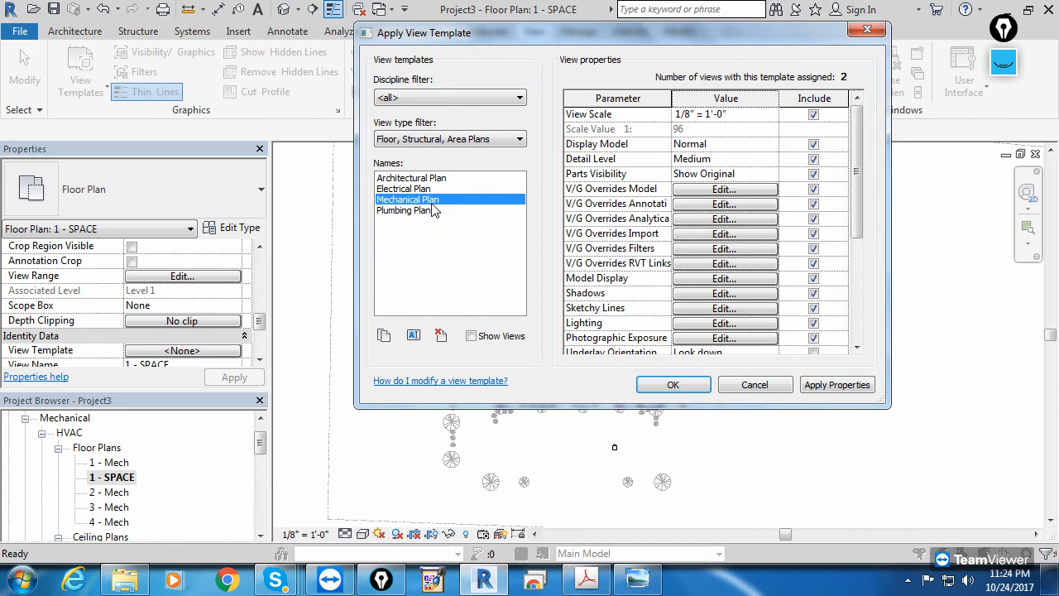
pyautogui.scroll(-4, 857, 170)
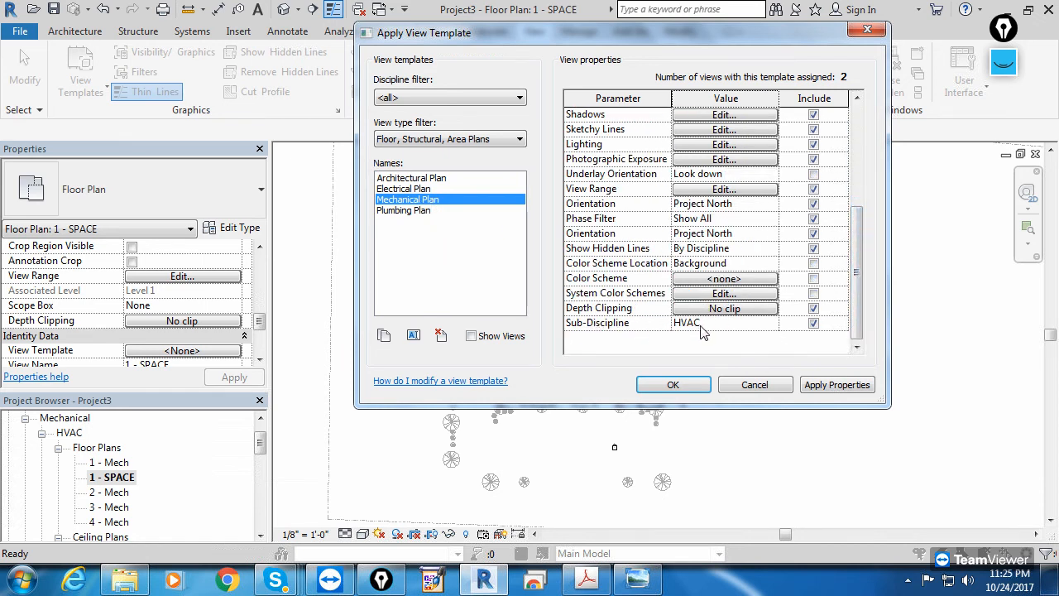
pyautogui.click(722, 323)
pyautogui.click(770, 324)
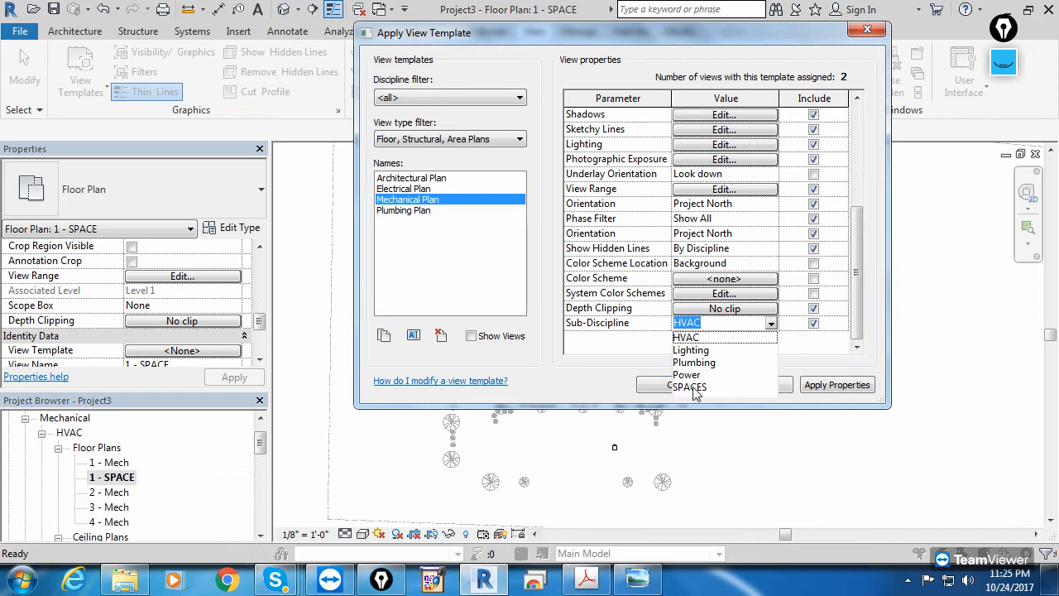
pyautogui.click(603, 371)
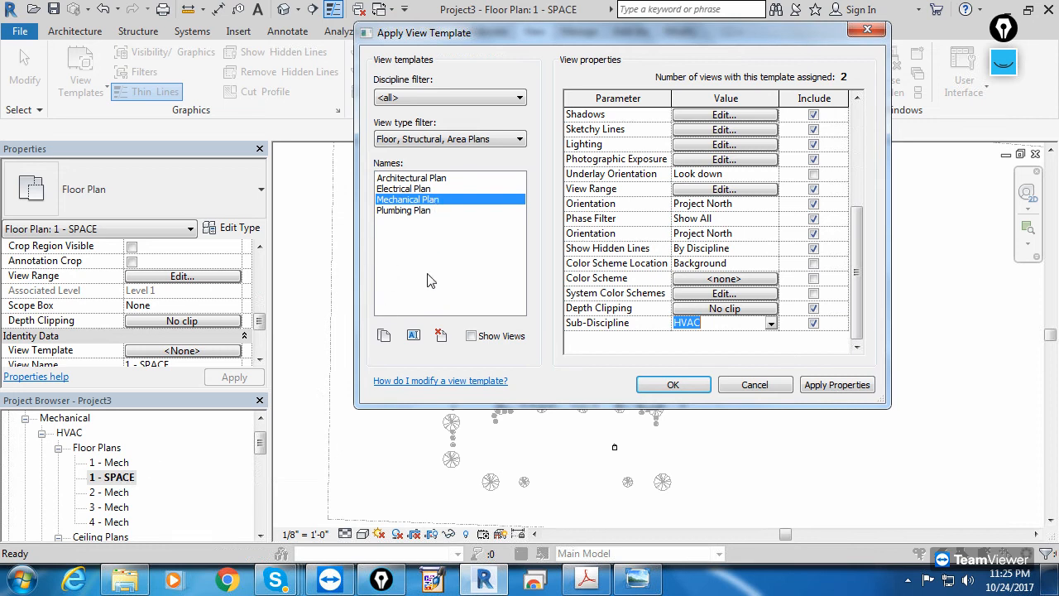
pyautogui.click(729, 325)
# Step: Duplicate the Mechanical Plan view template as a new template named SPACES
pyautogui.click(431, 203)
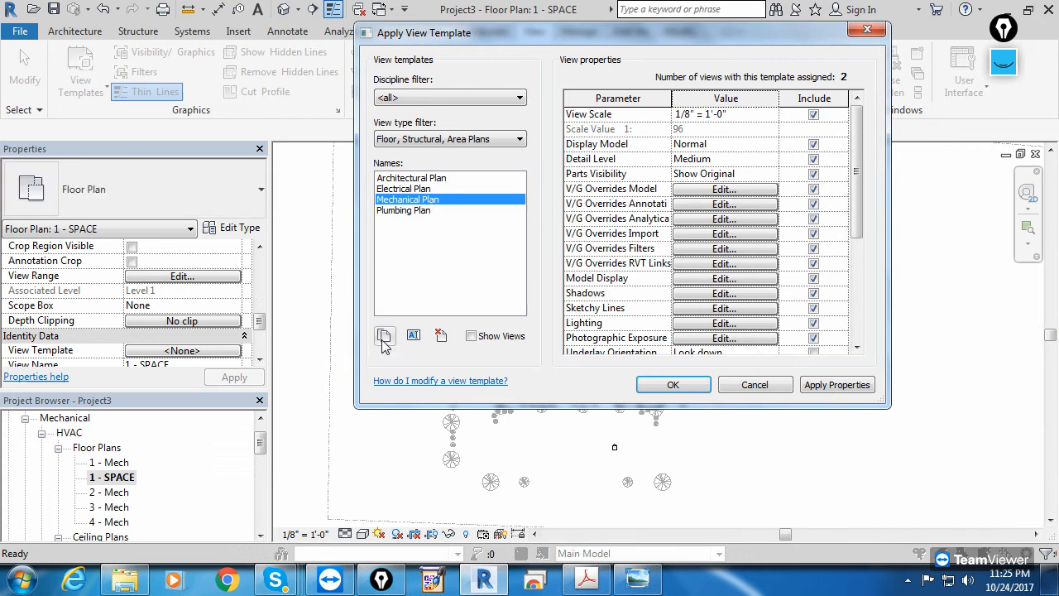
pyautogui.click(384, 336)
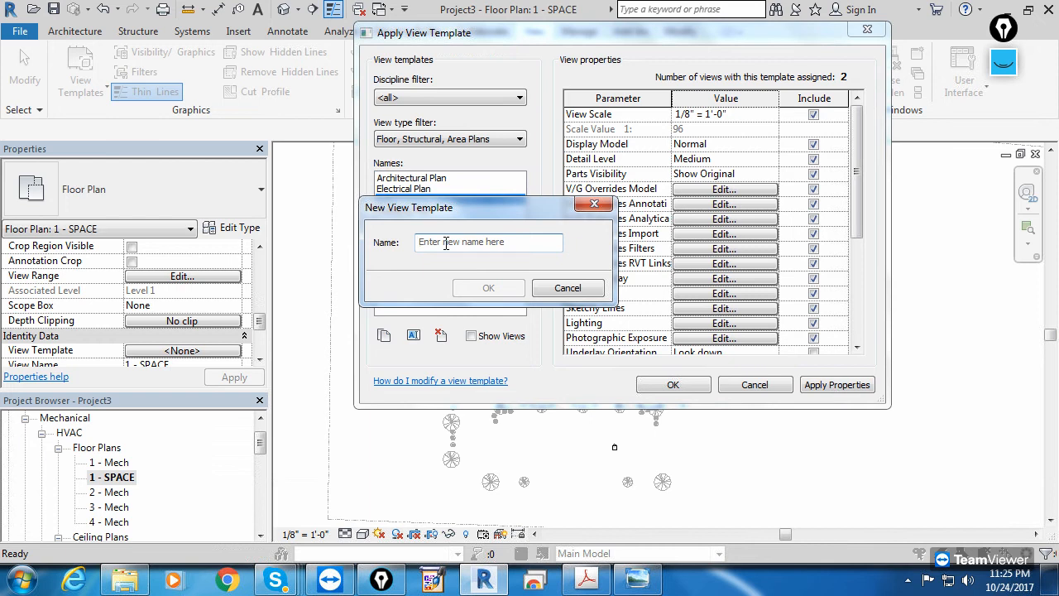
pyautogui.write('SPACES')
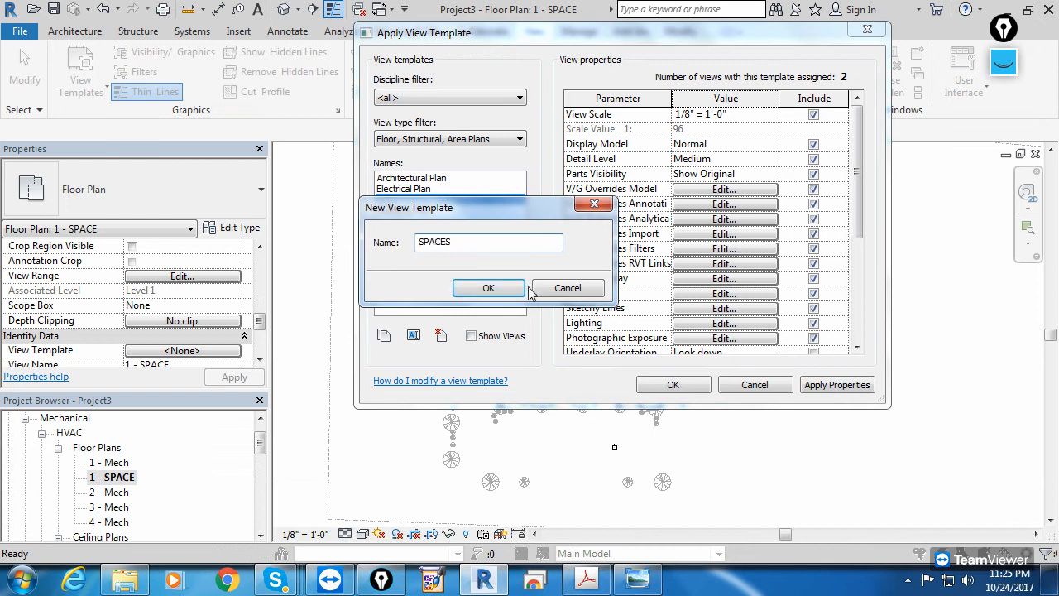
pyautogui.click(486, 289)
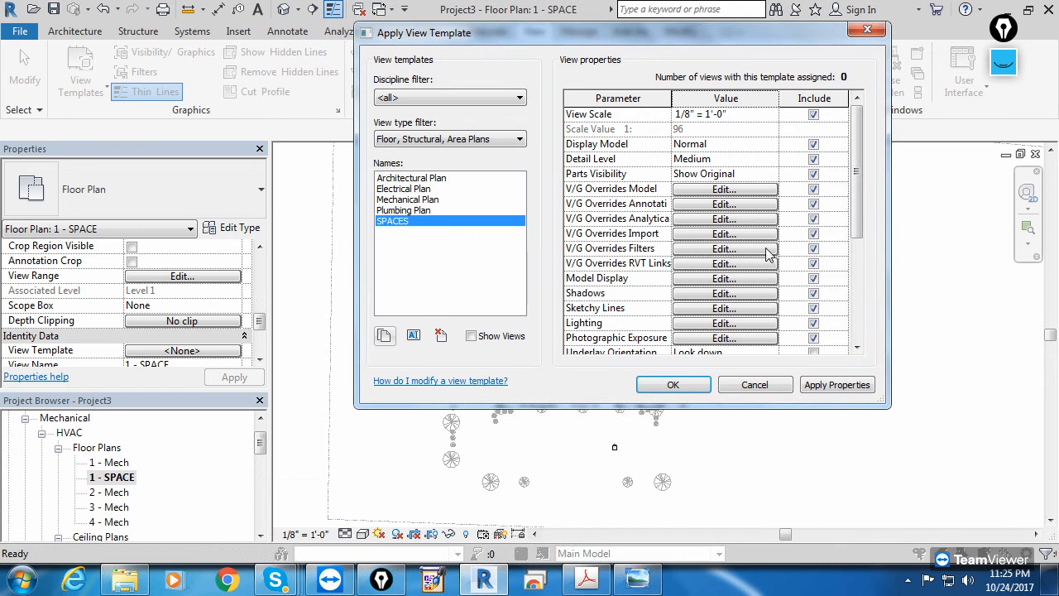
# Step: Set the Sub-Discipline of the SPACES view template to SPACES
pyautogui.scroll(-4, 769, 265)
pyautogui.click(728, 325)
pyautogui.click(772, 324)
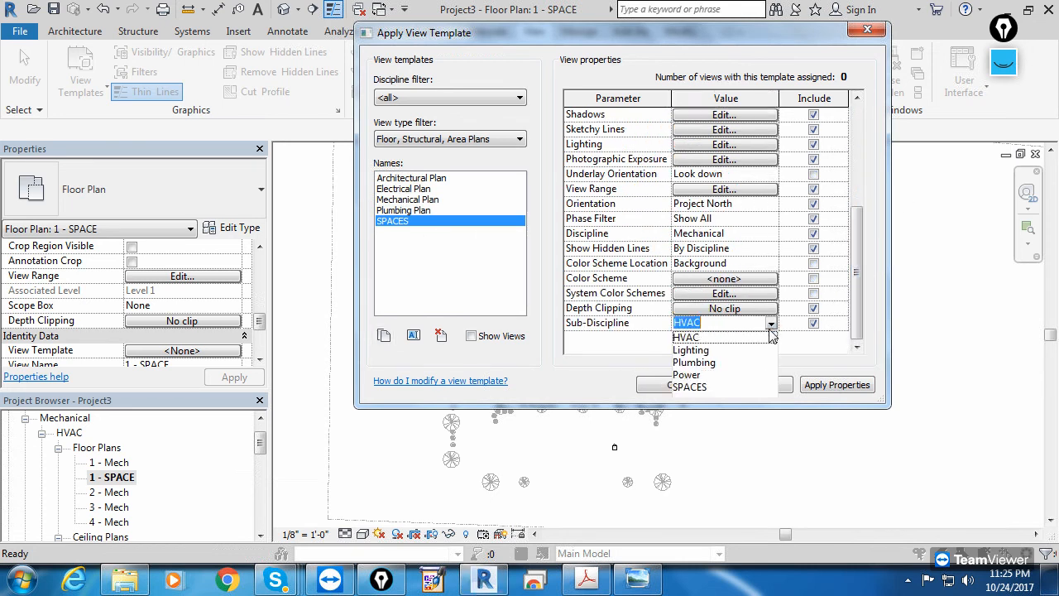
pyautogui.click(700, 389)
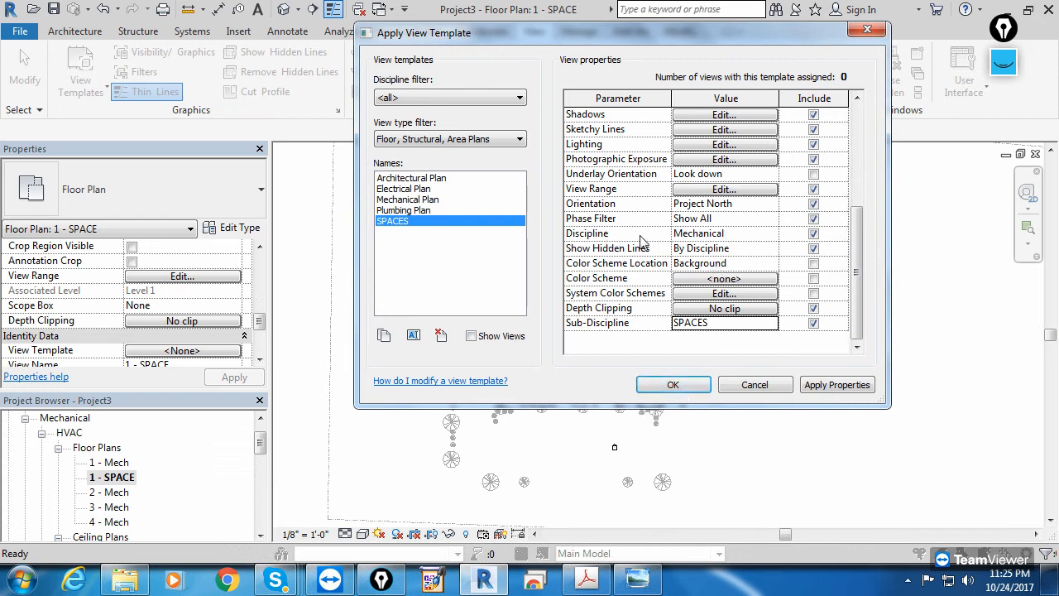
# Step: Review the Discipline and Sub-Discipline options available for the SPACES view template
pyautogui.click(684, 234)
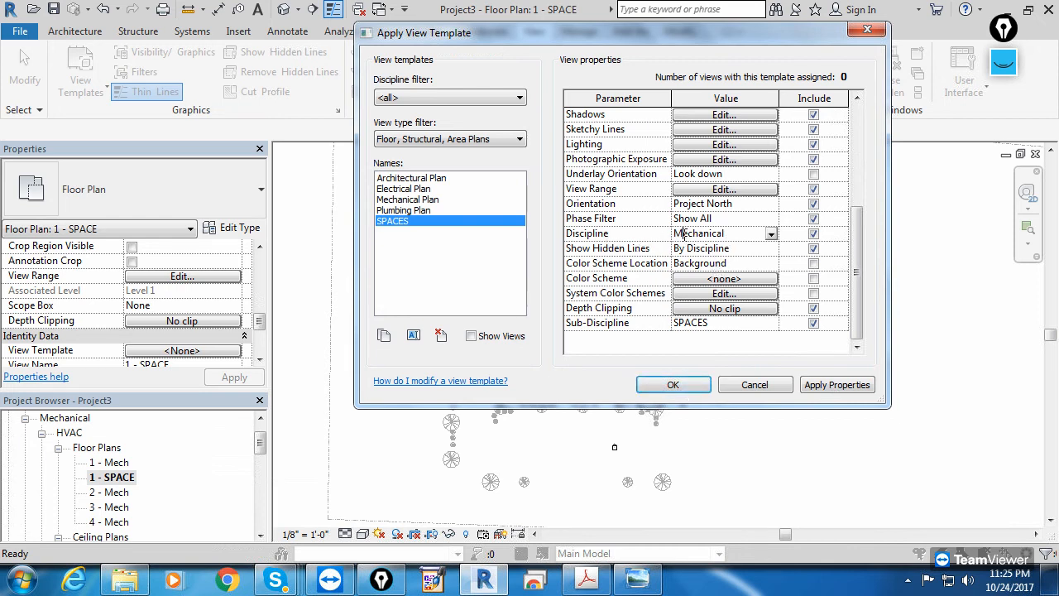
pyautogui.click(771, 235)
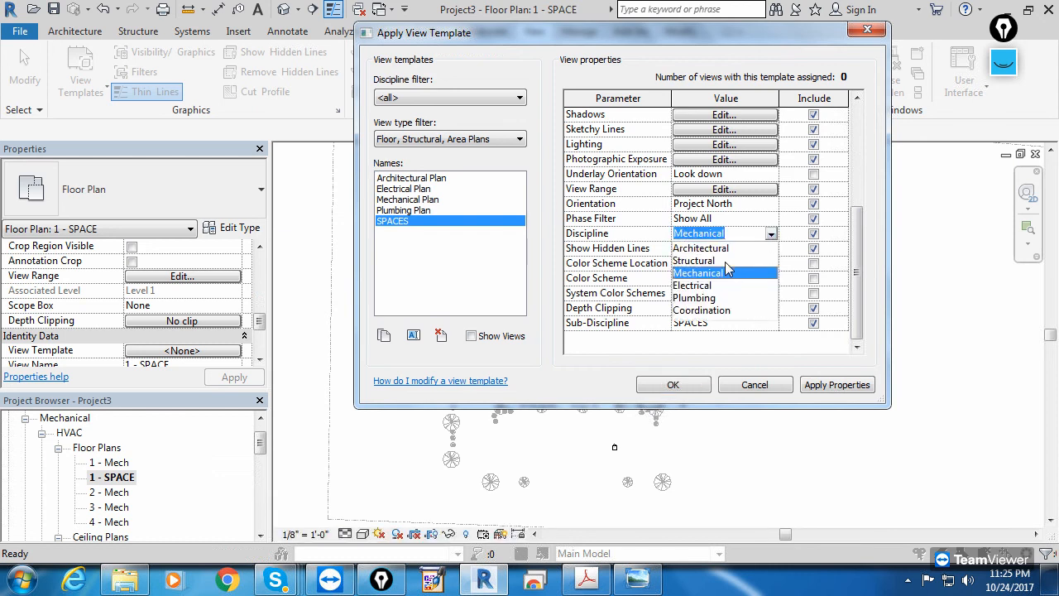
pyautogui.click(651, 366)
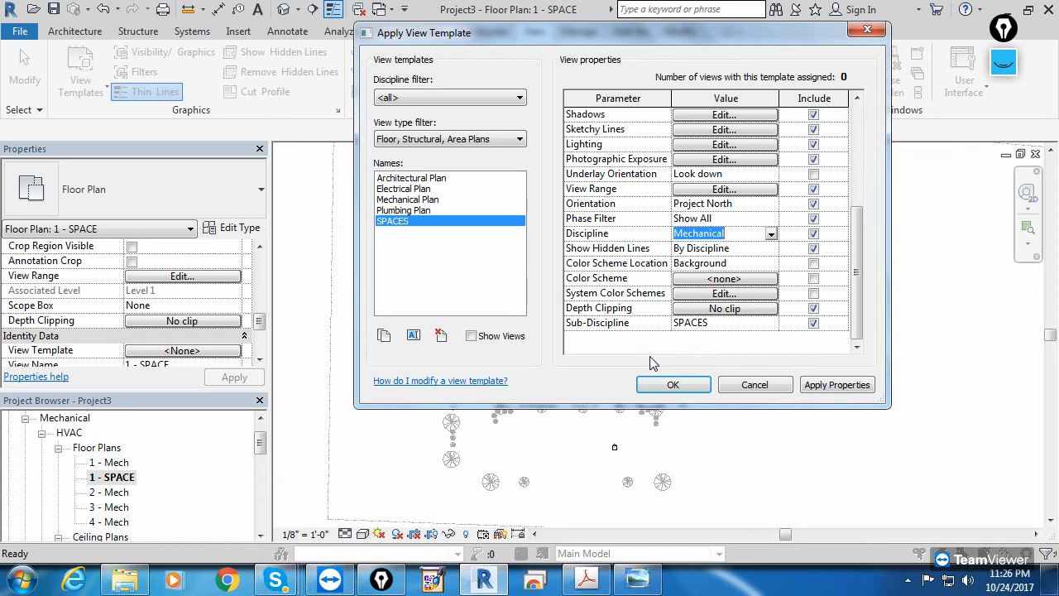
pyautogui.click(750, 322)
pyautogui.click(770, 325)
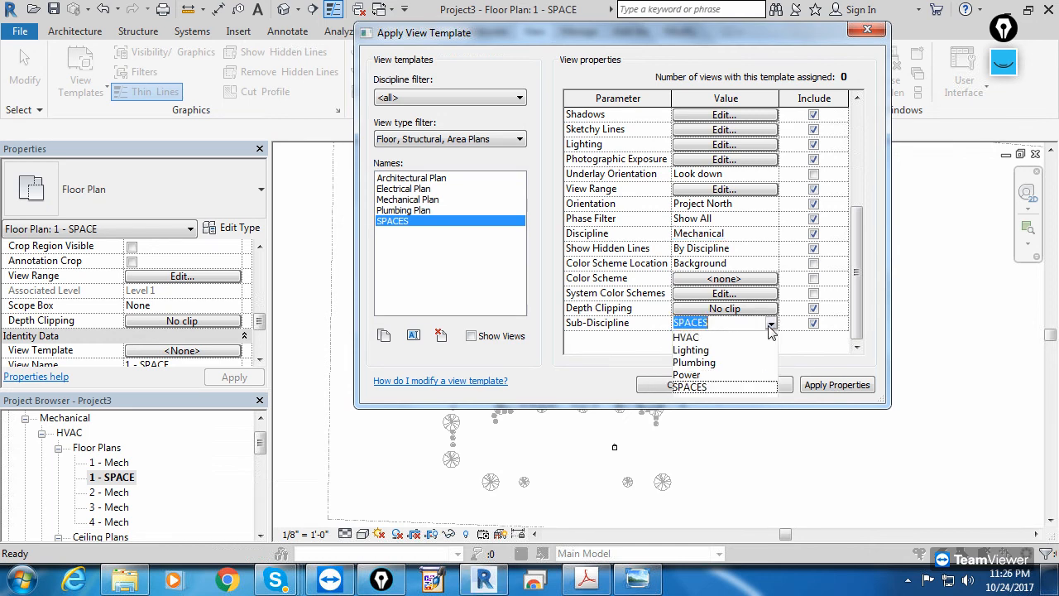
pyautogui.click(638, 365)
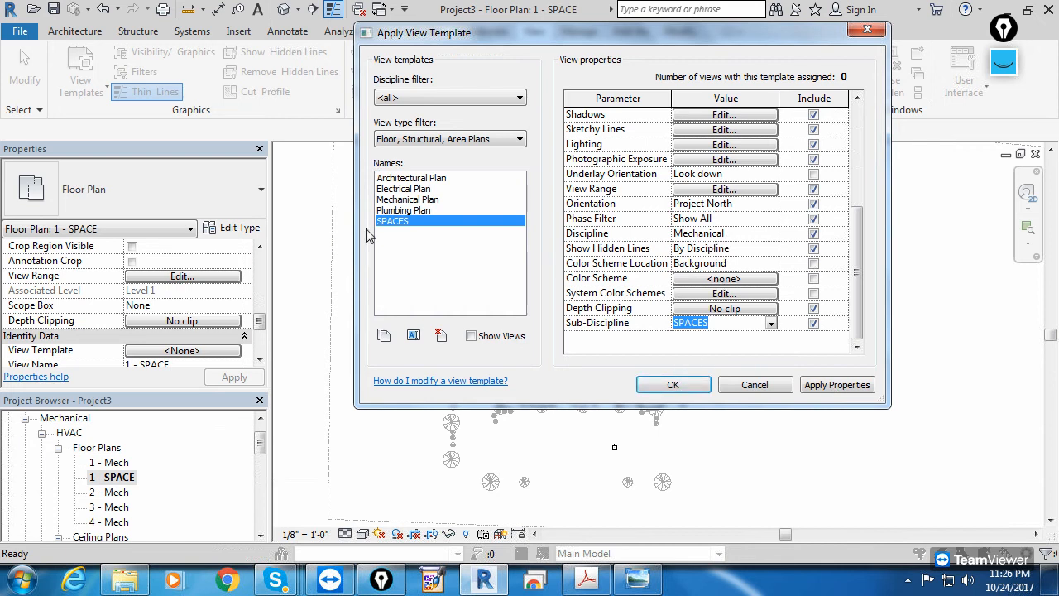
# Step: Apply the SPACES view template to the current 1 - SPACE floor plan and reapply it from the plan's Project Browser entry
pyautogui.click(672, 386)
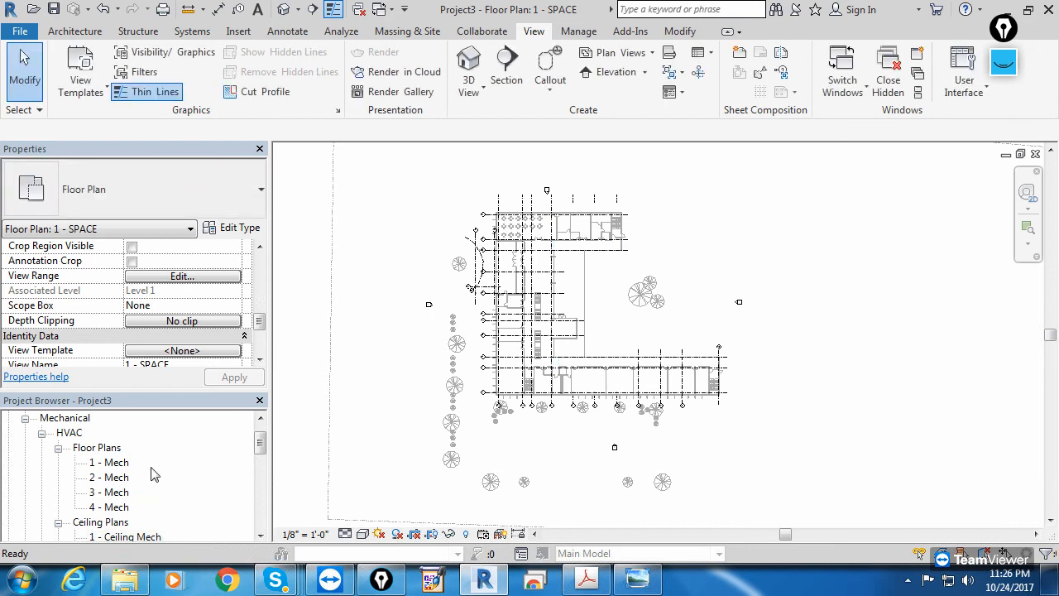
pyautogui.moveTo(260, 445); pyautogui.dragTo(260, 500)
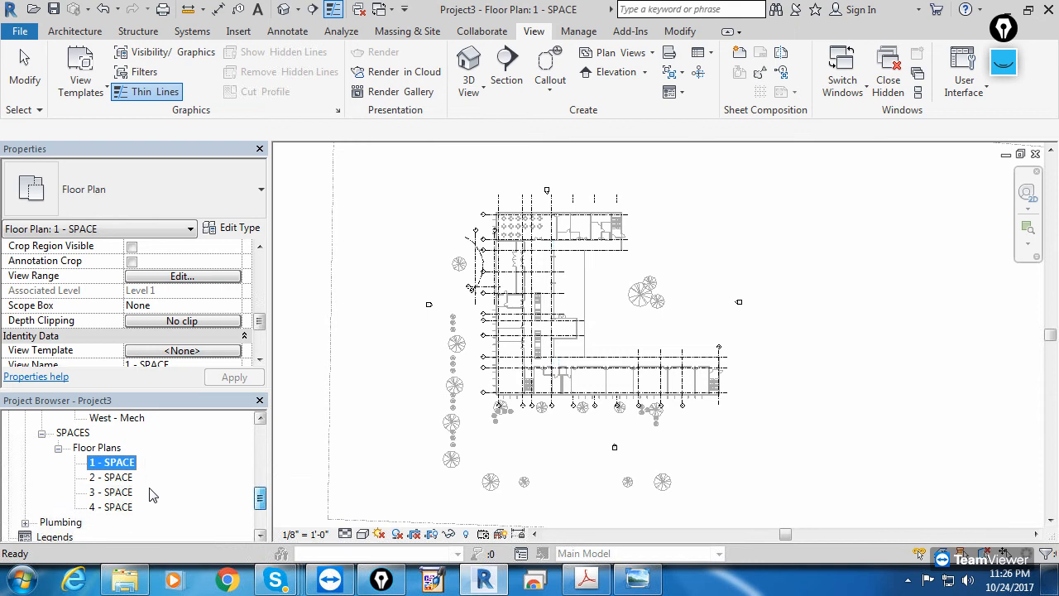
pyautogui.click(118, 465)
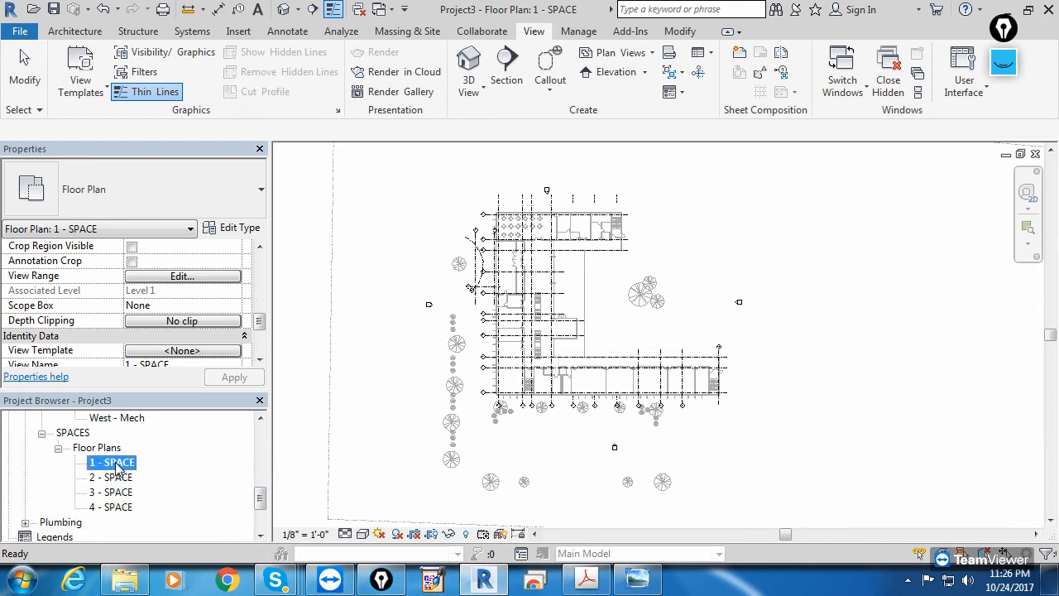
pyautogui.rightClick(119, 465)
pyautogui.click(199, 207)
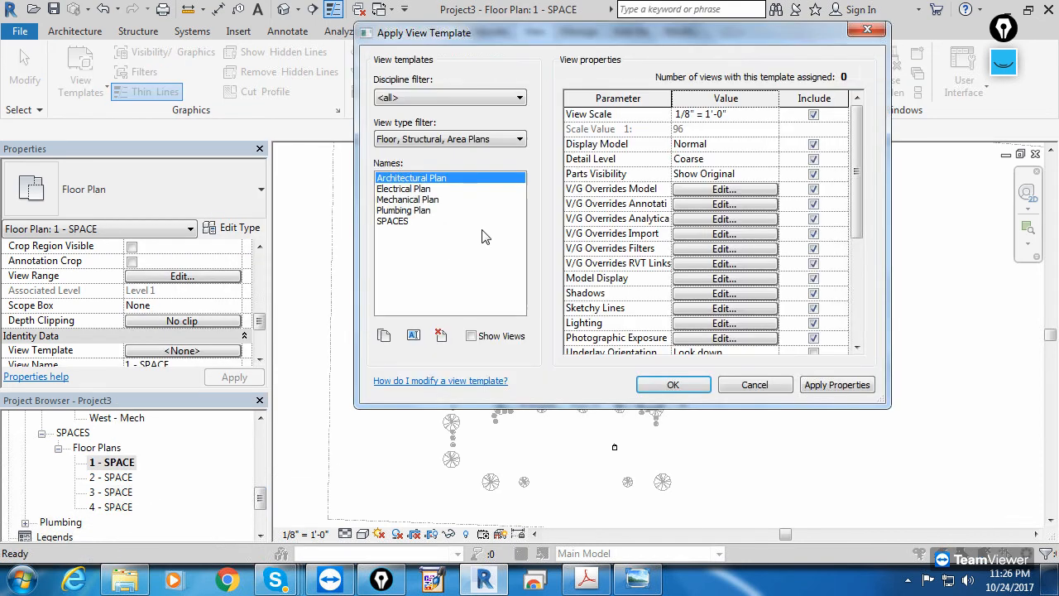
pyautogui.click(396, 221)
pyautogui.click(672, 385)
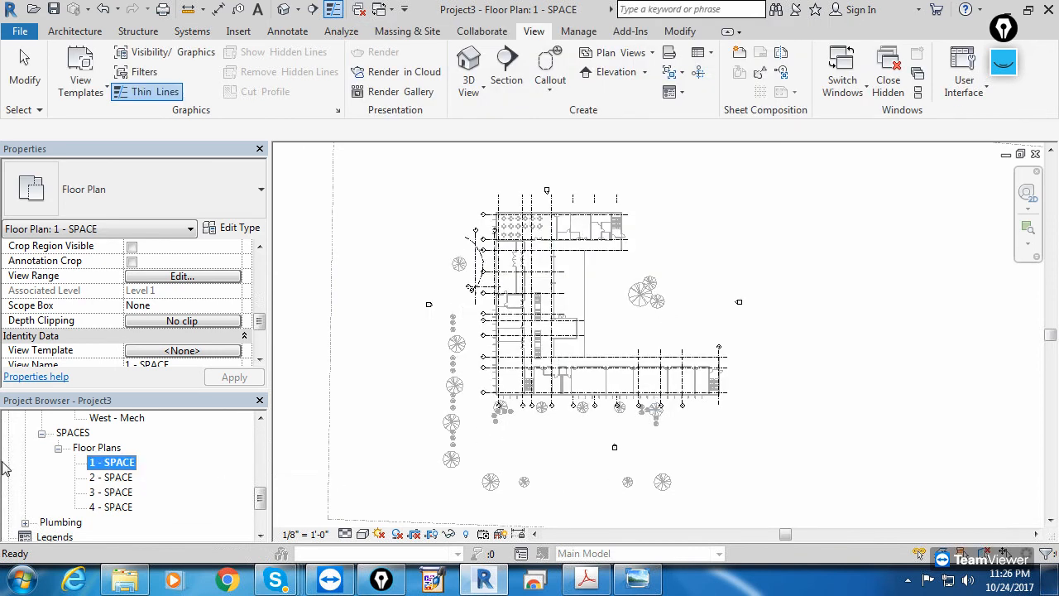
# Step: Set the Arch Link Model.rvt display settings to Custom in the SPACES view template's Revit link overrides
pyautogui.click(83, 86)
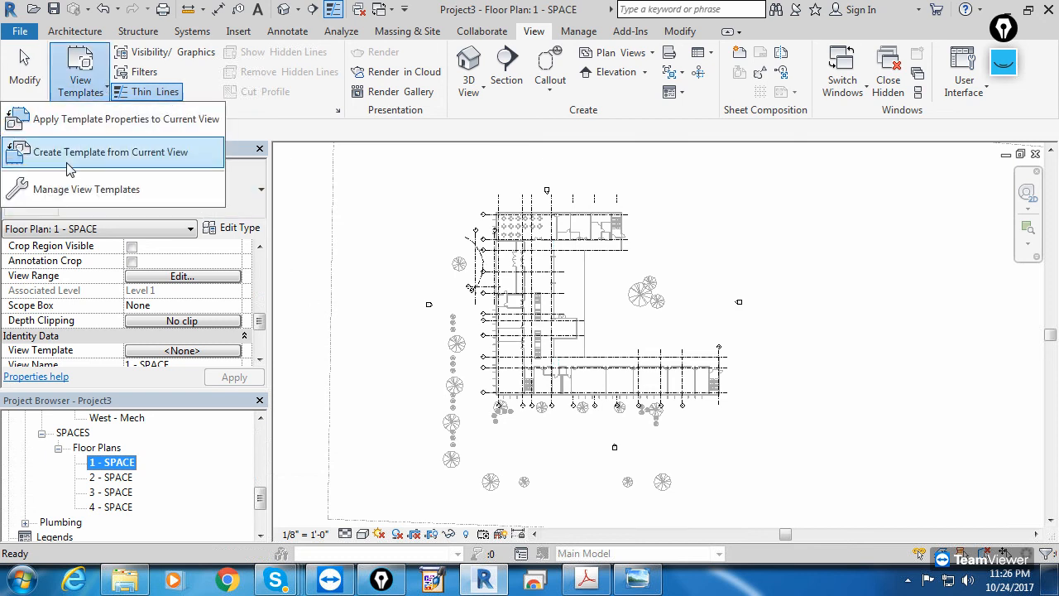
pyautogui.click(77, 130)
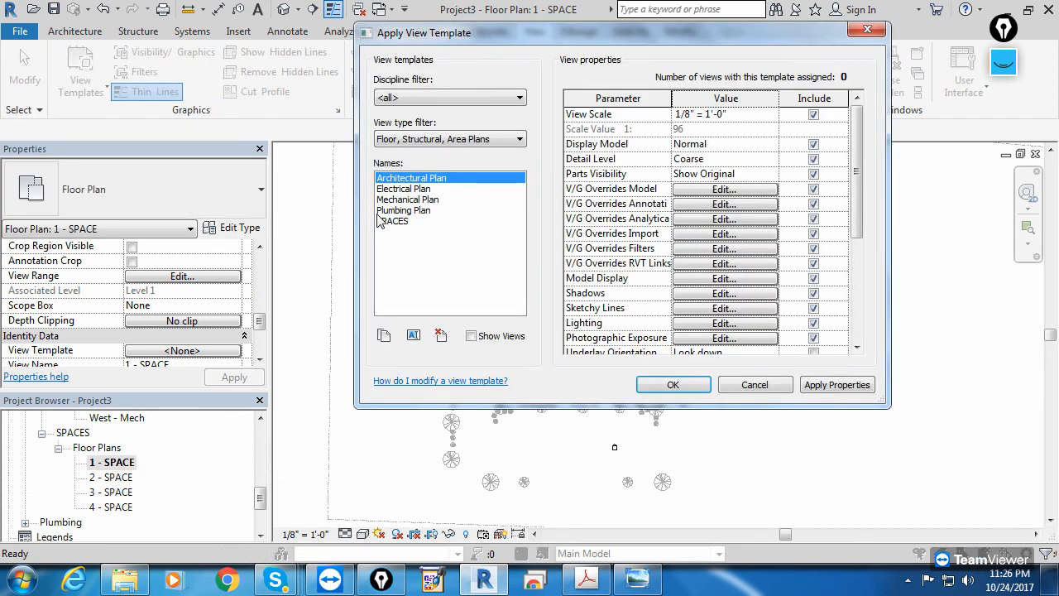
pyautogui.click(391, 221)
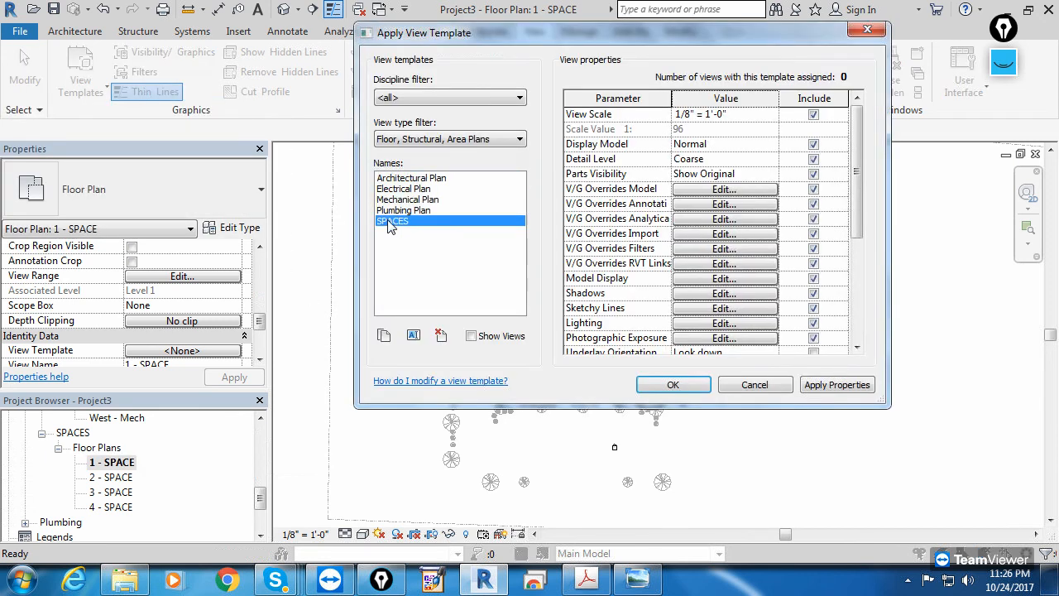
pyautogui.click(691, 265)
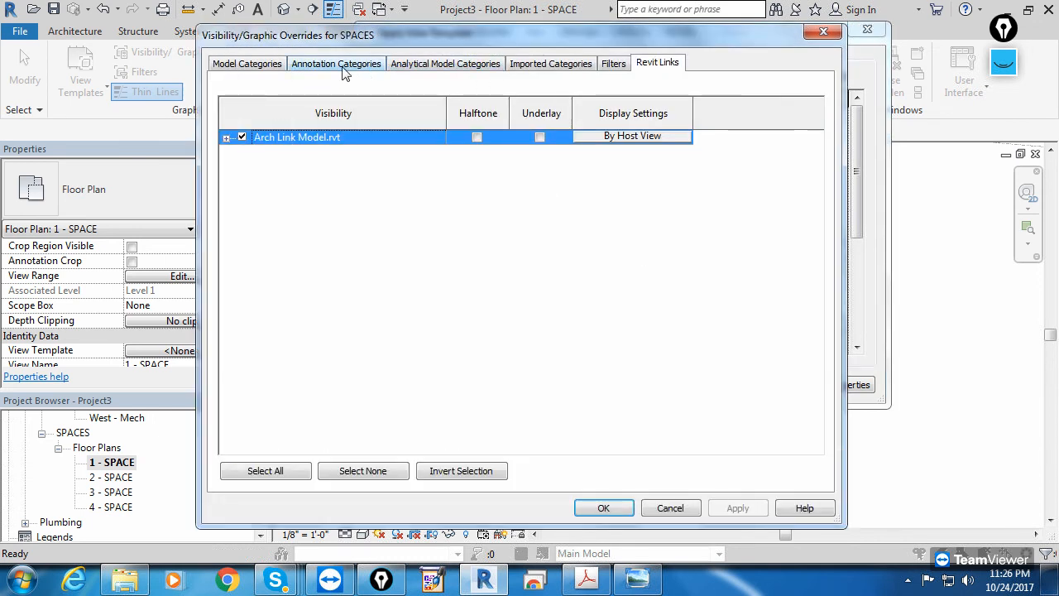
pyautogui.click(633, 138)
pyautogui.click(246, 61)
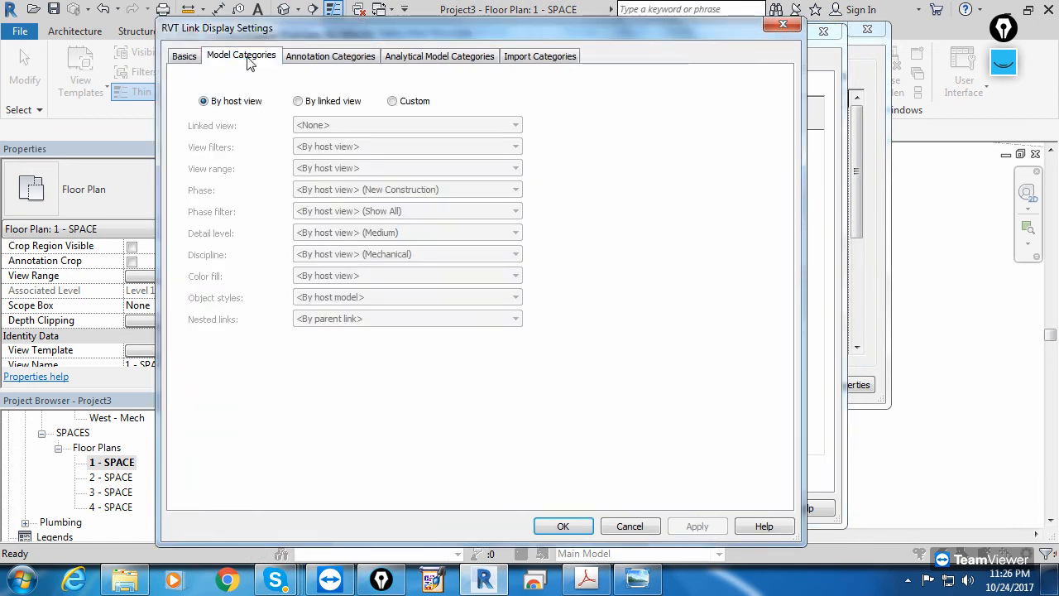
pyautogui.click(299, 125)
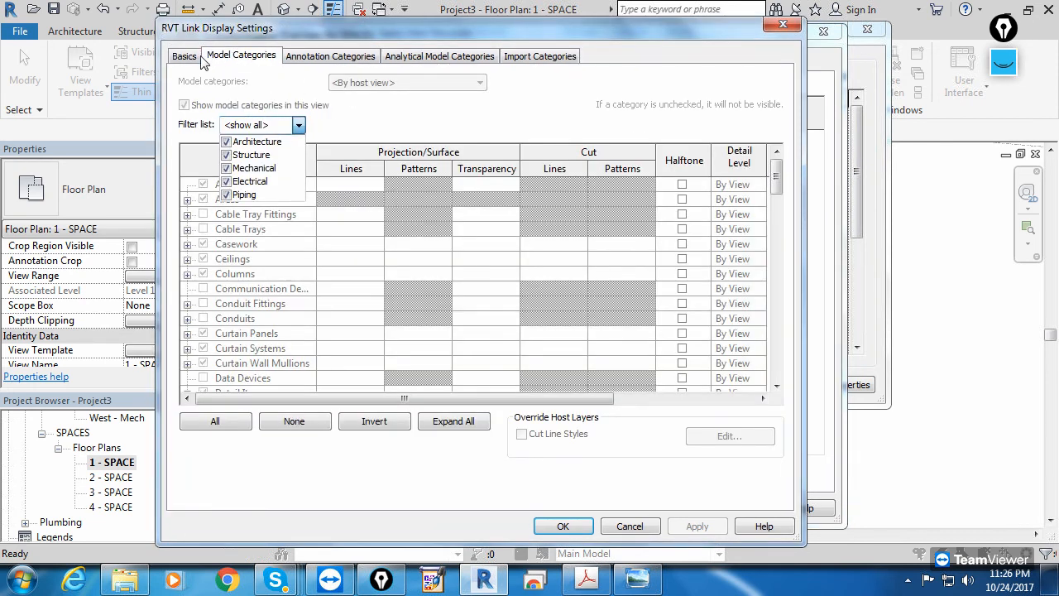
pyautogui.click(299, 125)
pyautogui.click(184, 57)
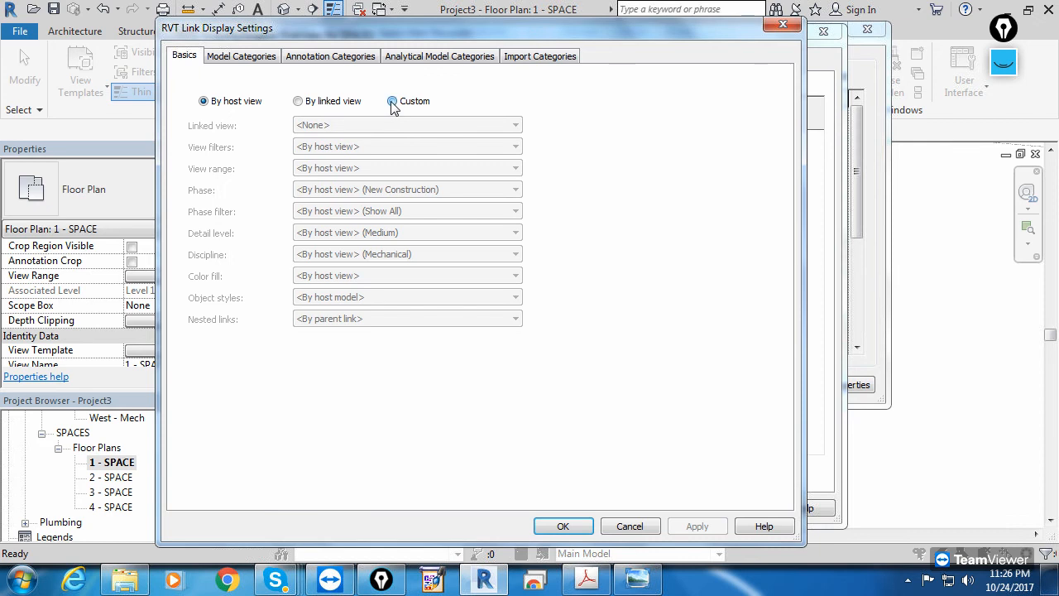
pyautogui.click(392, 101)
# Step: Set the link's model categories to Custom, hide Parking and Planting, and apply the SPACES view template to 1 - SPACE
pyautogui.click(245, 56)
pyautogui.click(406, 82)
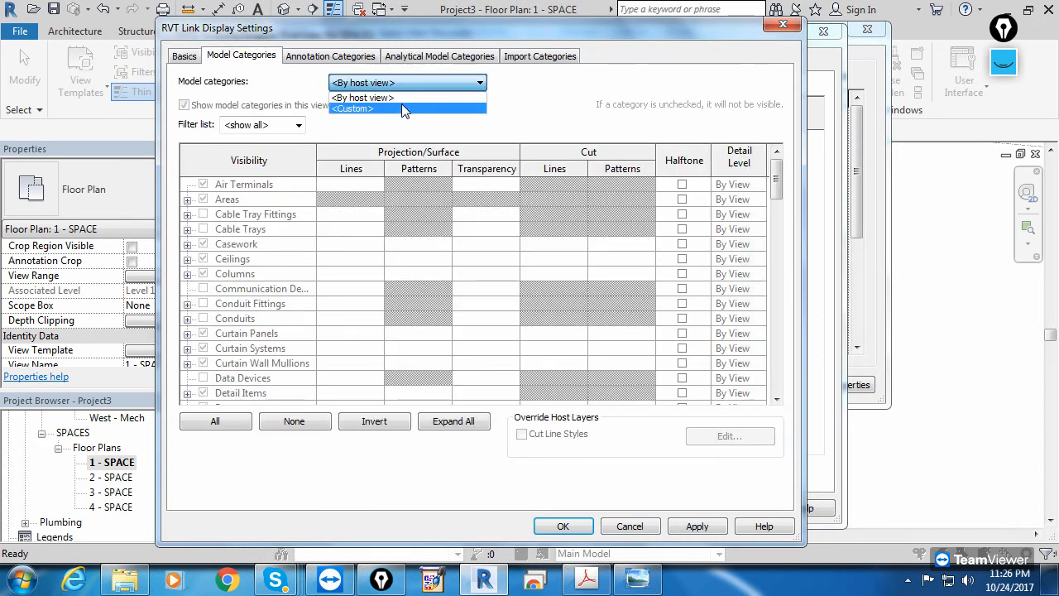
pyautogui.click(403, 109)
pyautogui.click(277, 248)
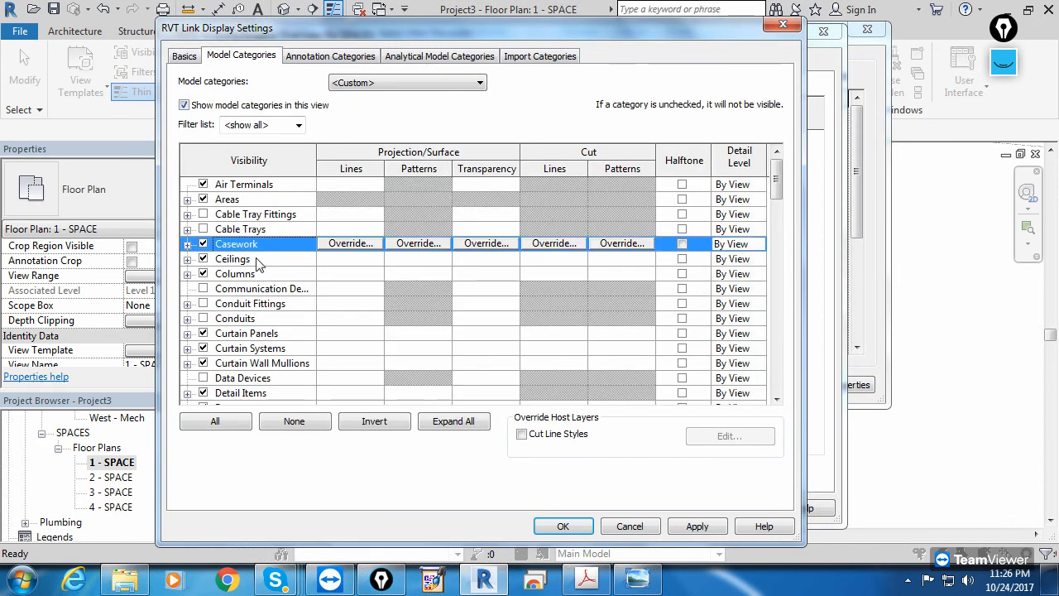
pyautogui.scroll(-5, 241, 273)
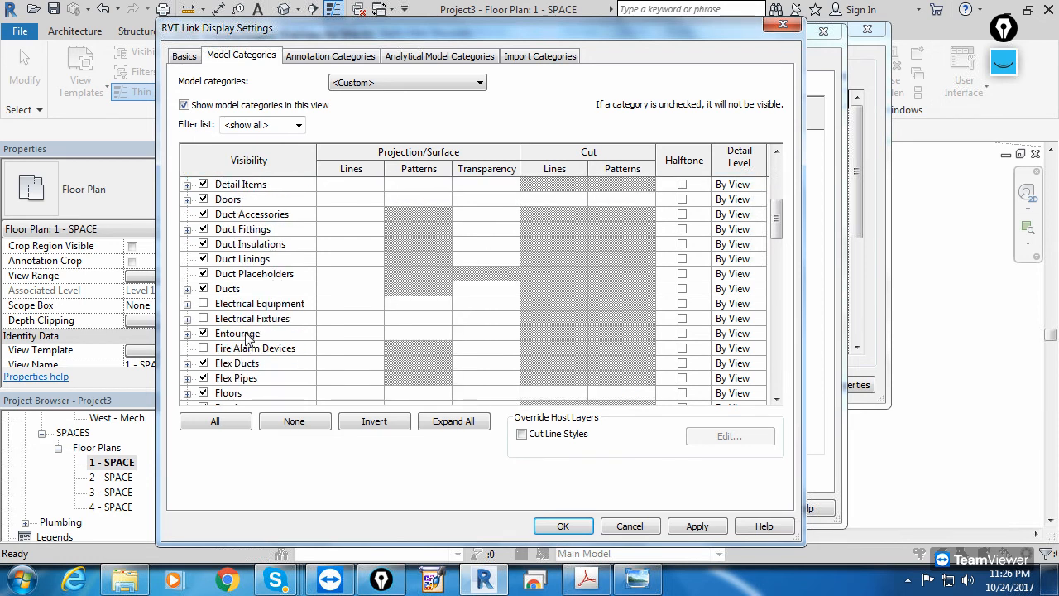
pyautogui.scroll(-5, 246, 339)
pyautogui.scroll(-2, 247, 339)
pyautogui.click(202, 318)
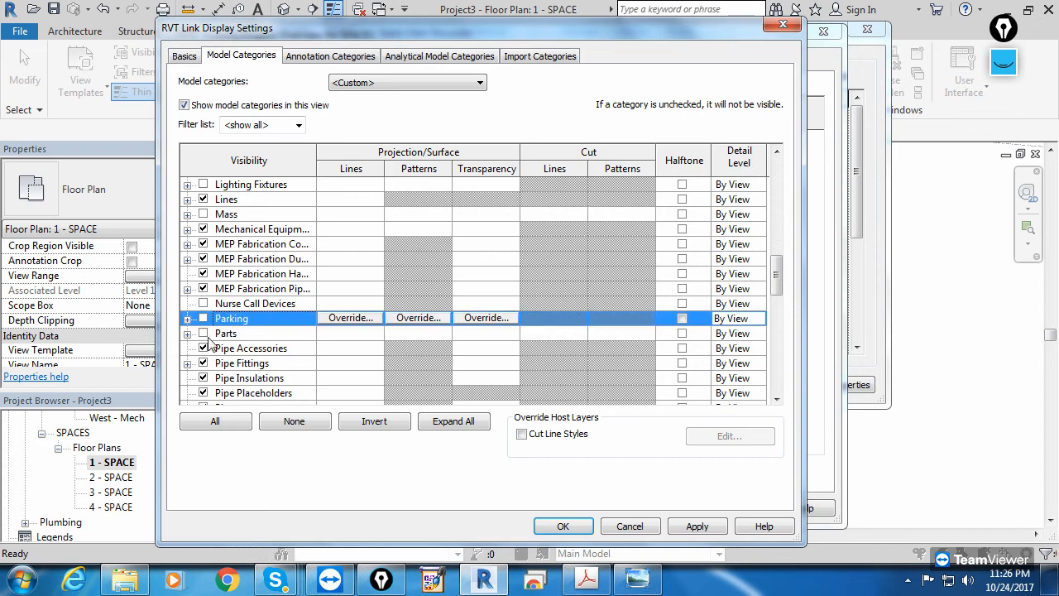
pyautogui.scroll(-2, 211, 352)
pyautogui.click(203, 363)
pyautogui.click(563, 526)
pyautogui.click(602, 508)
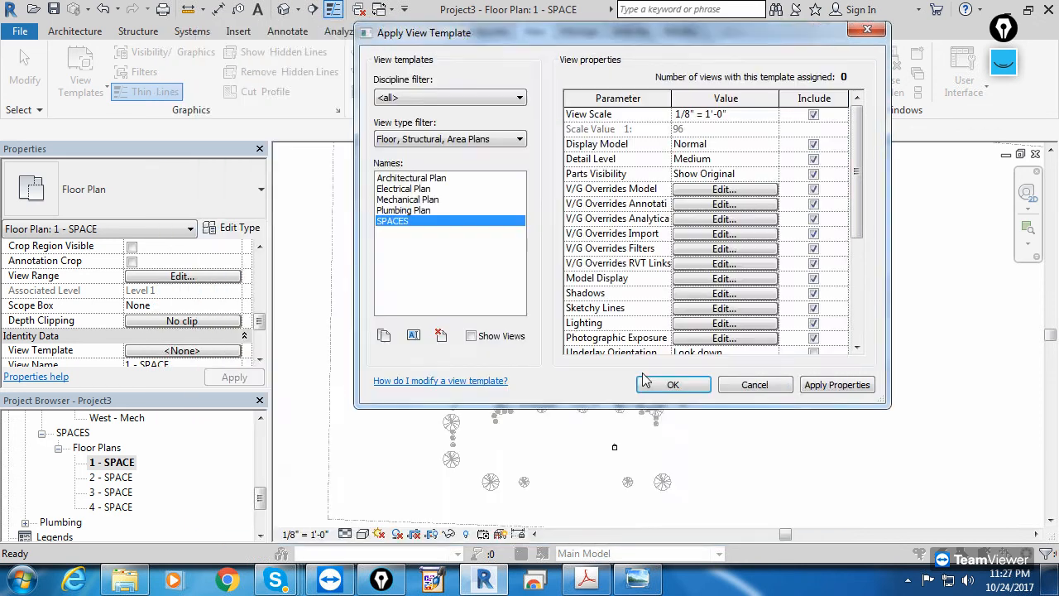
pyautogui.click(670, 385)
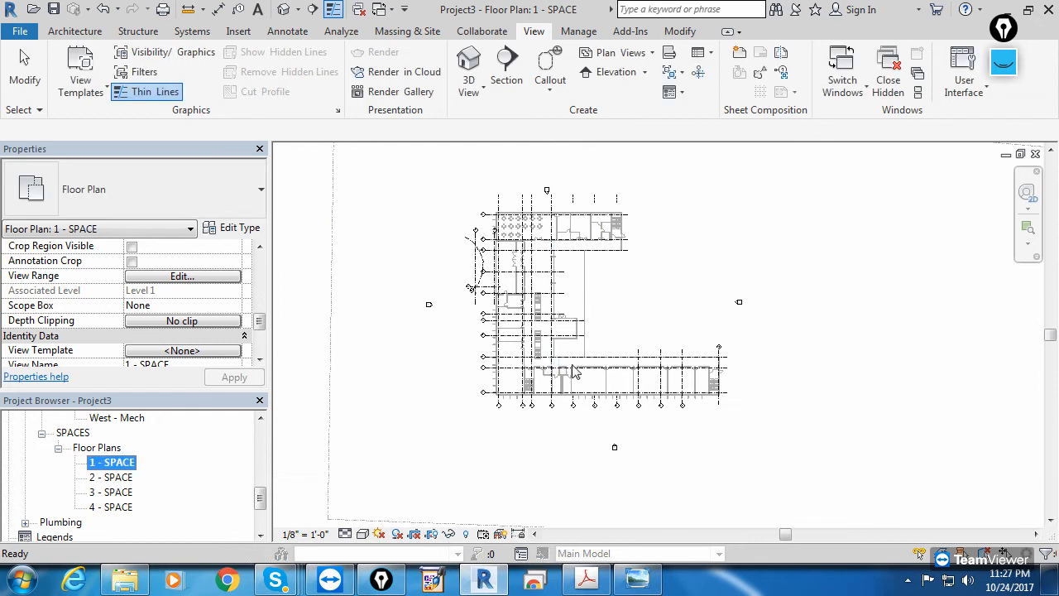
# Step: Apply the SPACES view template to the 2 - SPACE, 3 - SPACE and 4 - SPACE floor plans together and open 2 - SPACE
pyautogui.click(116, 477)
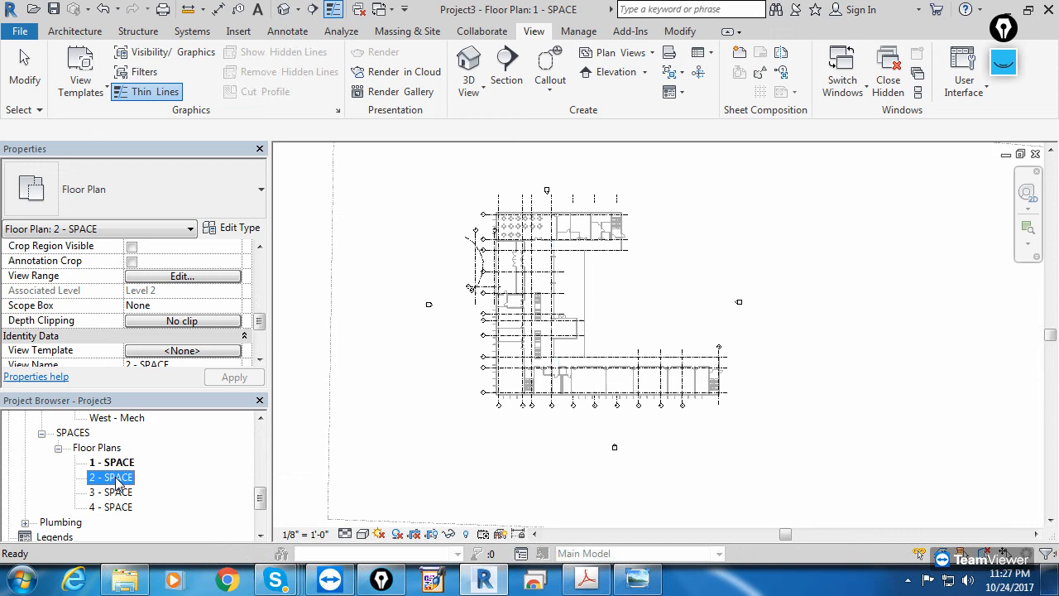
pyautogui.keyDown('shift'); pyautogui.click(115, 507); pyautogui.keyUp('shift')
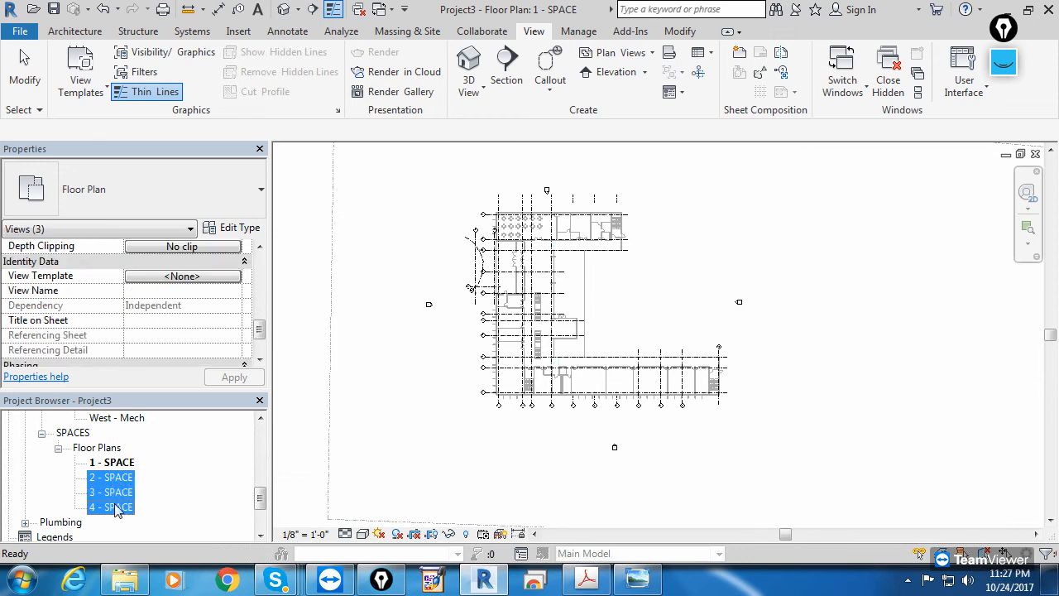
pyautogui.rightClick(120, 506)
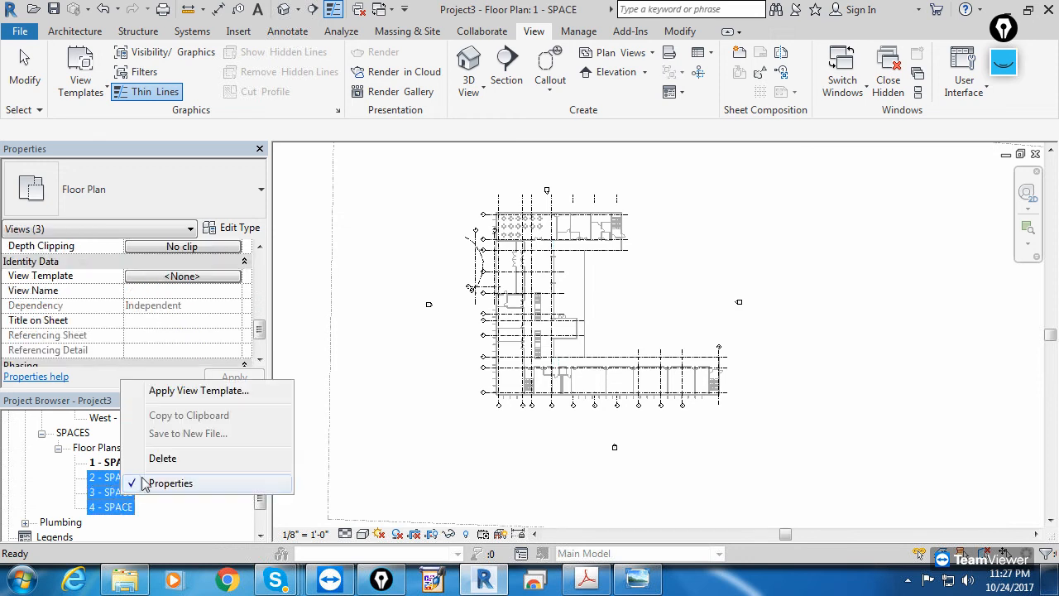
pyautogui.click(189, 398)
pyautogui.click(397, 221)
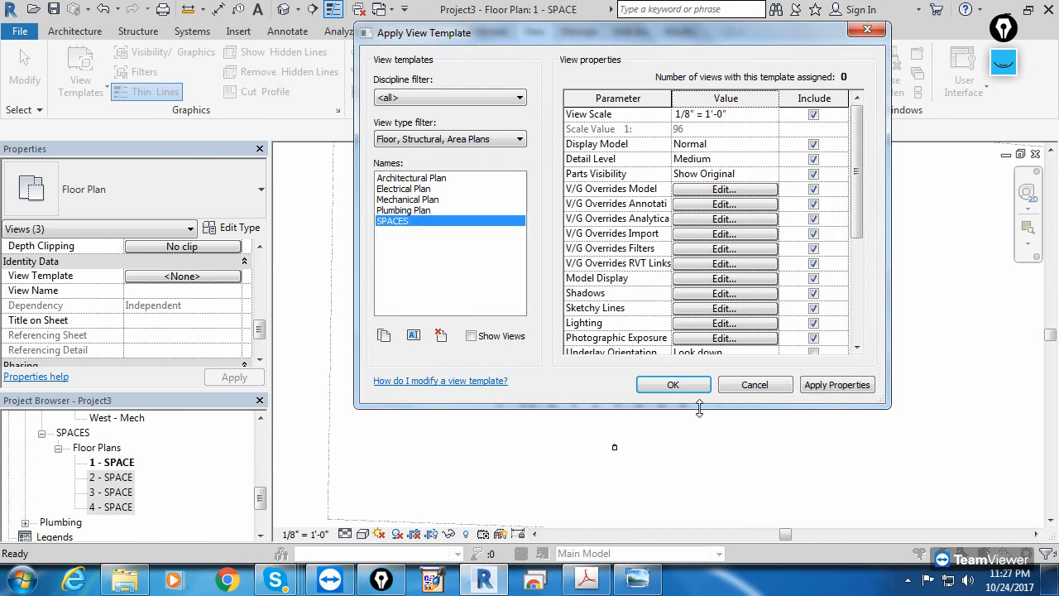
pyautogui.click(675, 385)
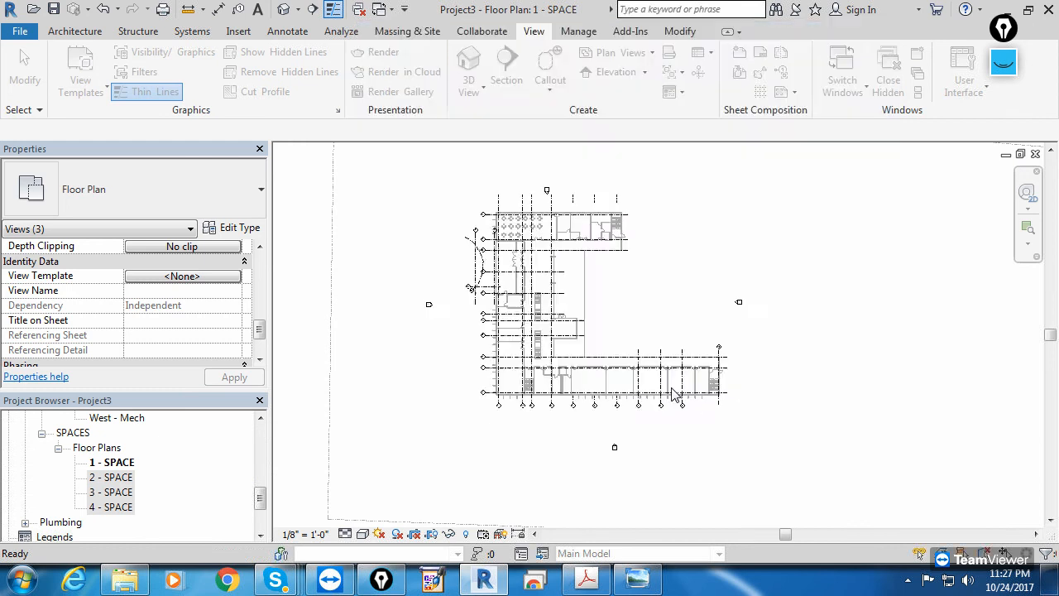
pyautogui.click(433, 430)
pyautogui.click(112, 478)
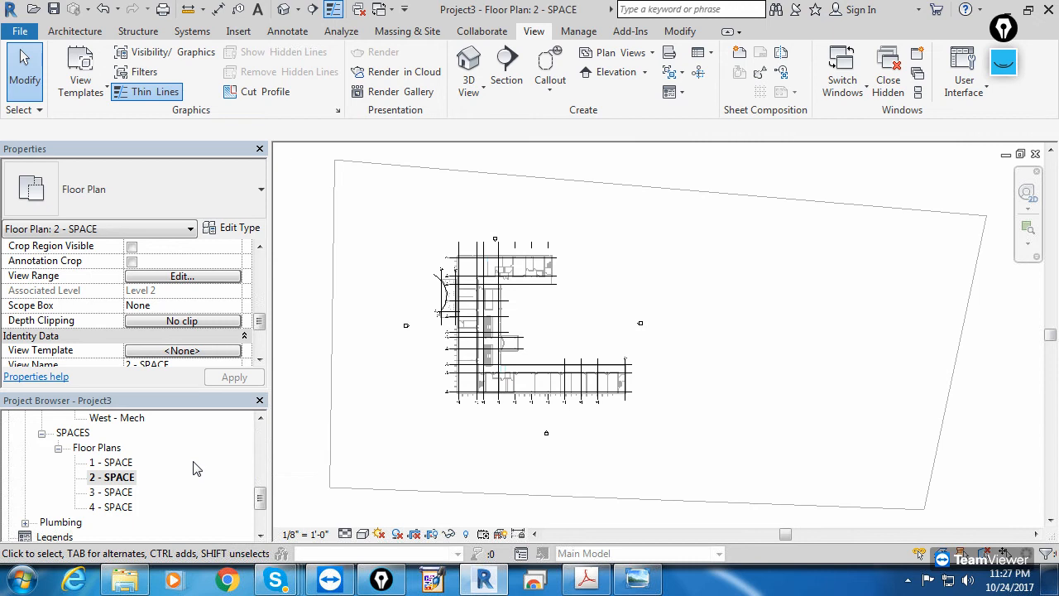
# Step: Expand the Electrical discipline and its Lighting sub-discipline in the Project Browser to examine the lighting plans
pyautogui.moveTo(261, 500); pyautogui.dragTo(260, 456)
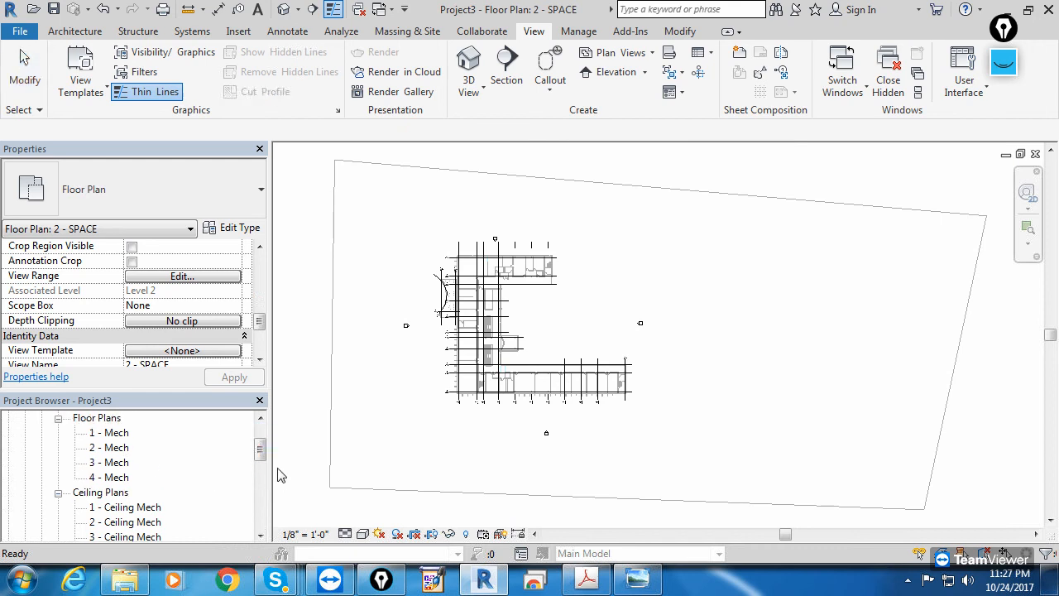
pyautogui.moveTo(261, 451); pyautogui.dragTo(260, 438)
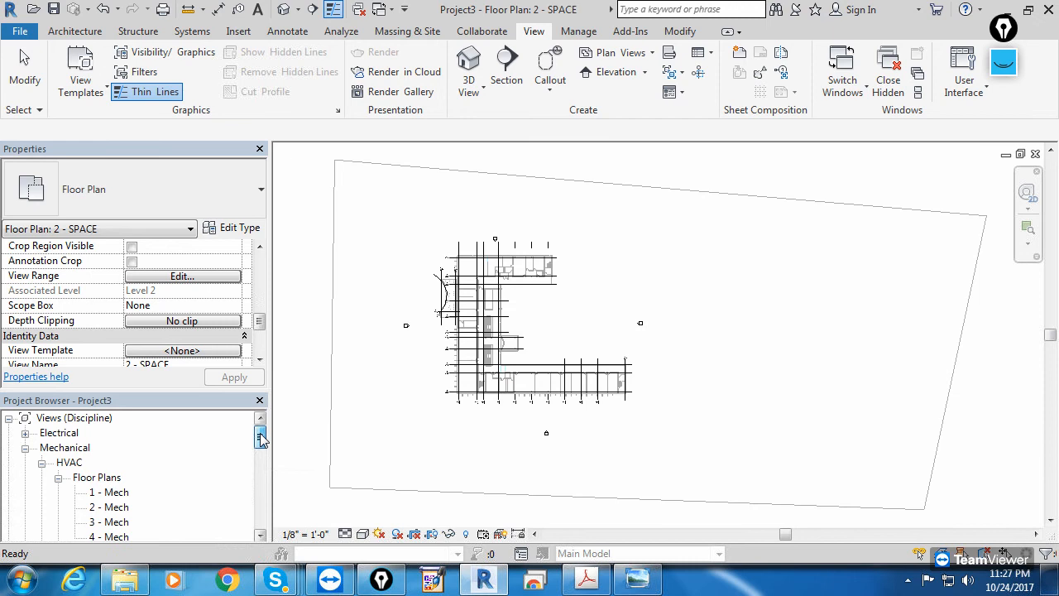
pyautogui.click(26, 433)
pyautogui.click(41, 447)
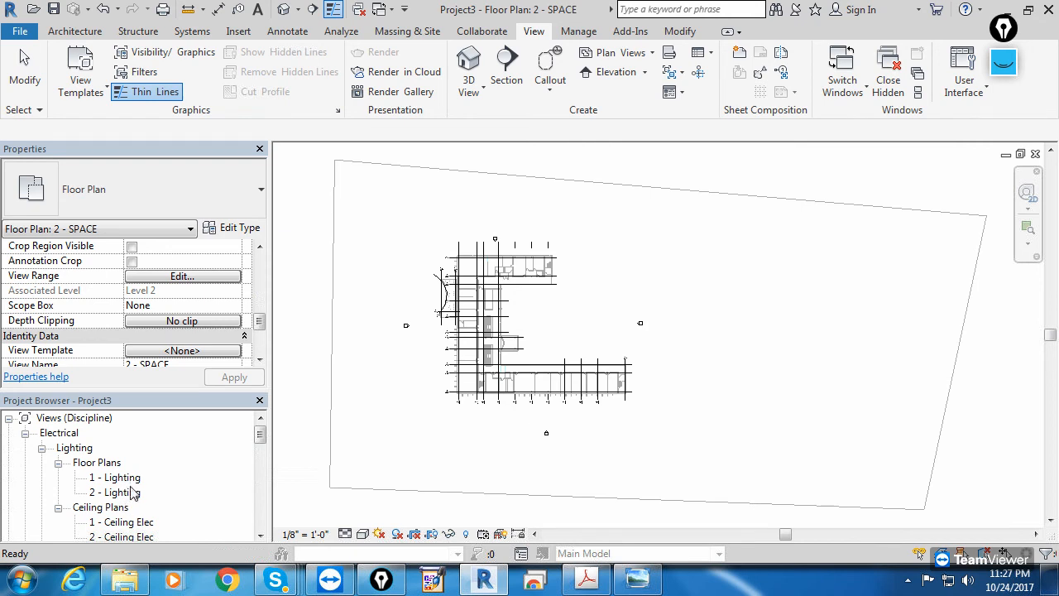
# Step: Duplicate the 3 - Mech and 4 - Mech floor plans under HVAC without detailing
pyautogui.scroll(-5, 132, 492)
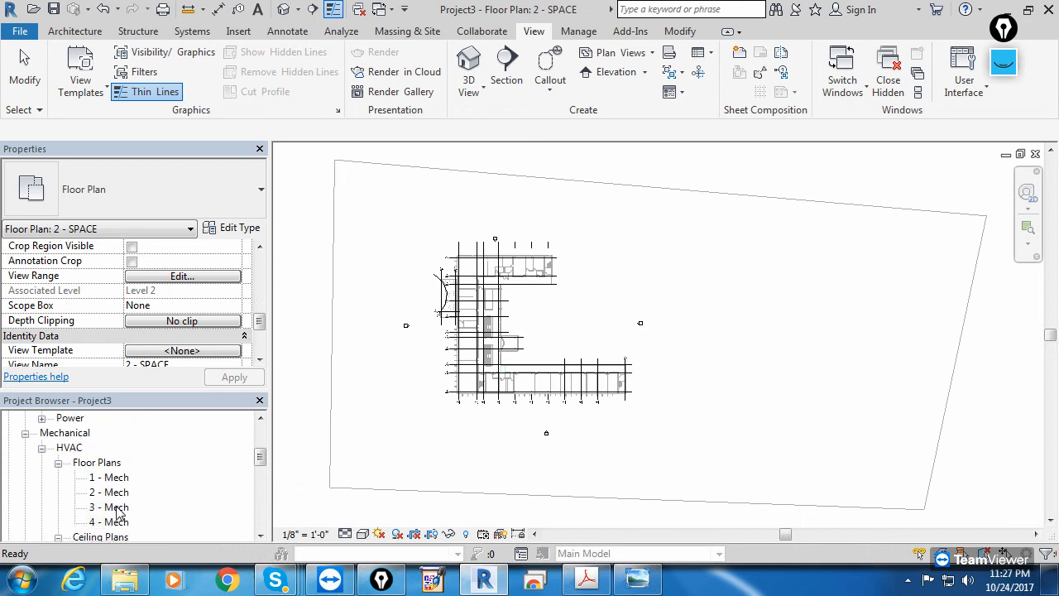
pyautogui.rightClick(116, 508)
pyautogui.moveTo(244, 292)
pyautogui.click(387, 292)
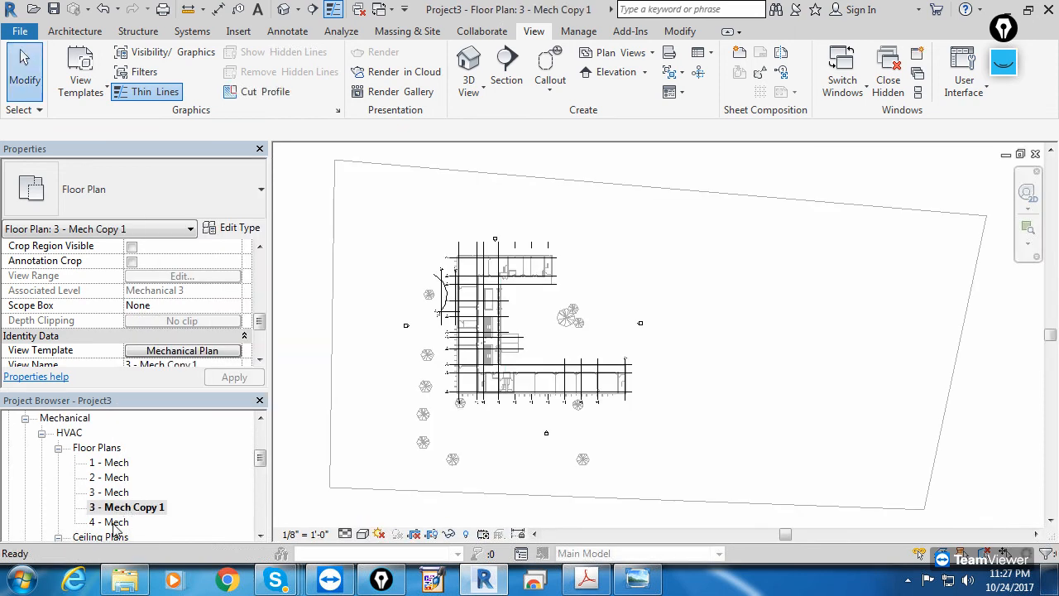
pyautogui.rightClick(116, 523)
pyautogui.moveTo(224, 313)
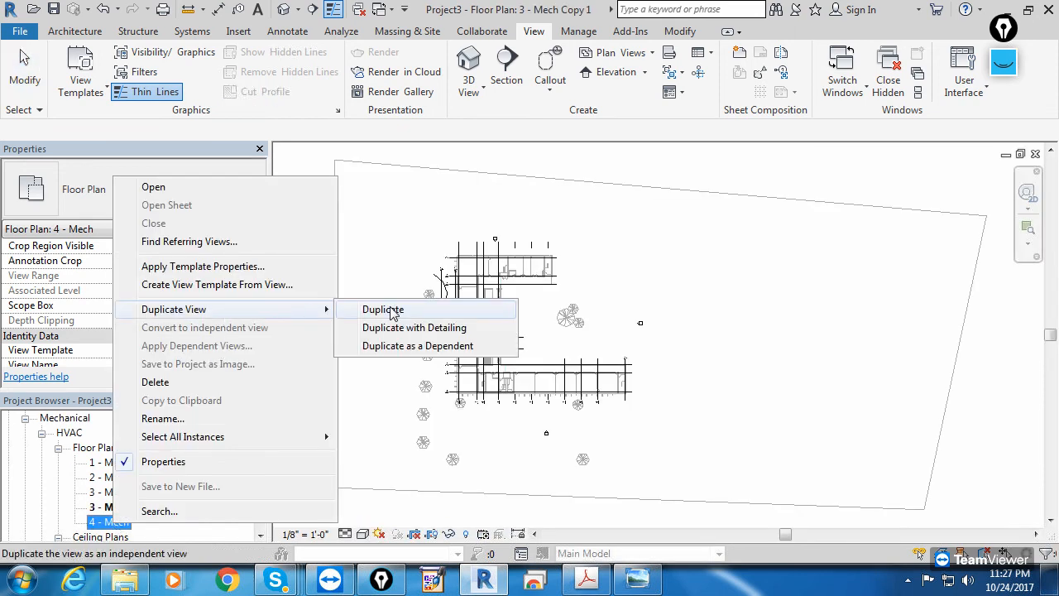
pyautogui.click(386, 308)
# Step: Set the view template of the 3 - Mech Copy 1 and 4 - Mech Copy 1 floor plans to <None>
pyautogui.click(158, 480)
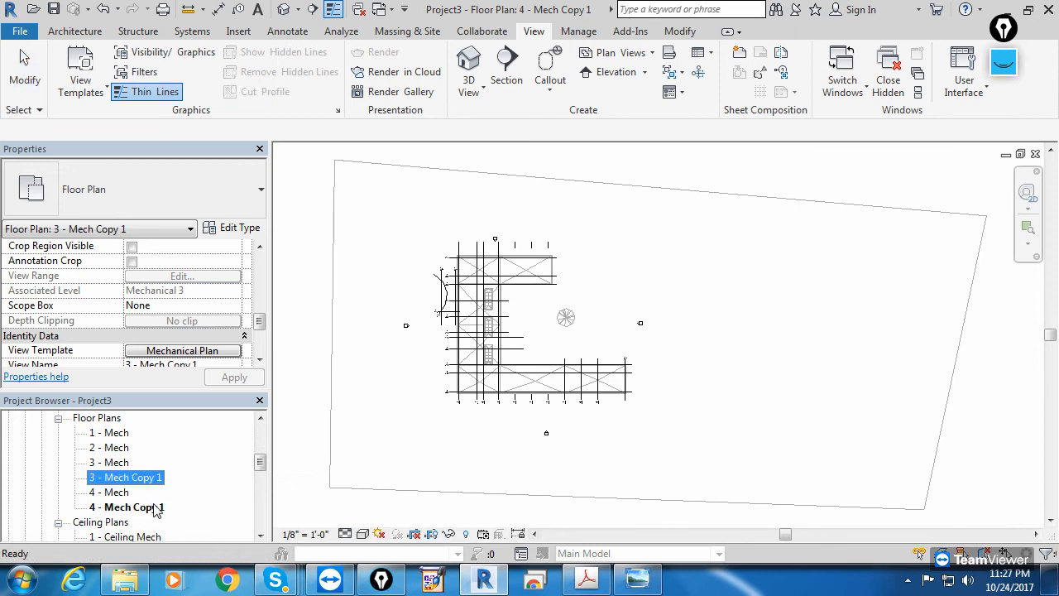
pyautogui.keyDown('ctrl'); pyautogui.click(156, 506); pyautogui.keyUp('ctrl')
pyautogui.moveTo(259, 341); pyautogui.dragTo(260, 293)
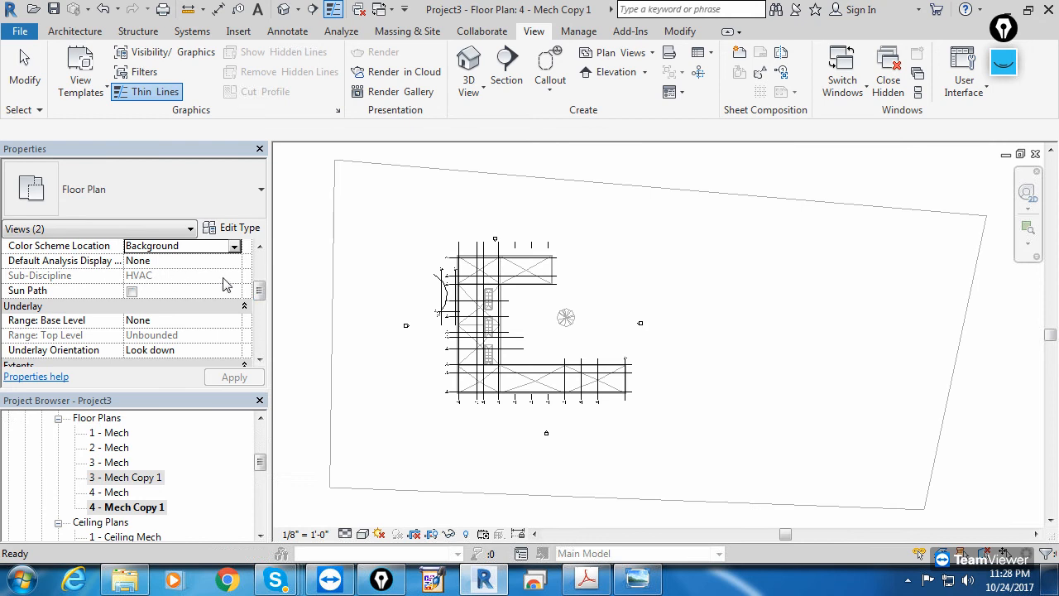
pyautogui.moveTo(260, 290); pyautogui.dragTo(261, 333)
pyautogui.click(182, 305)
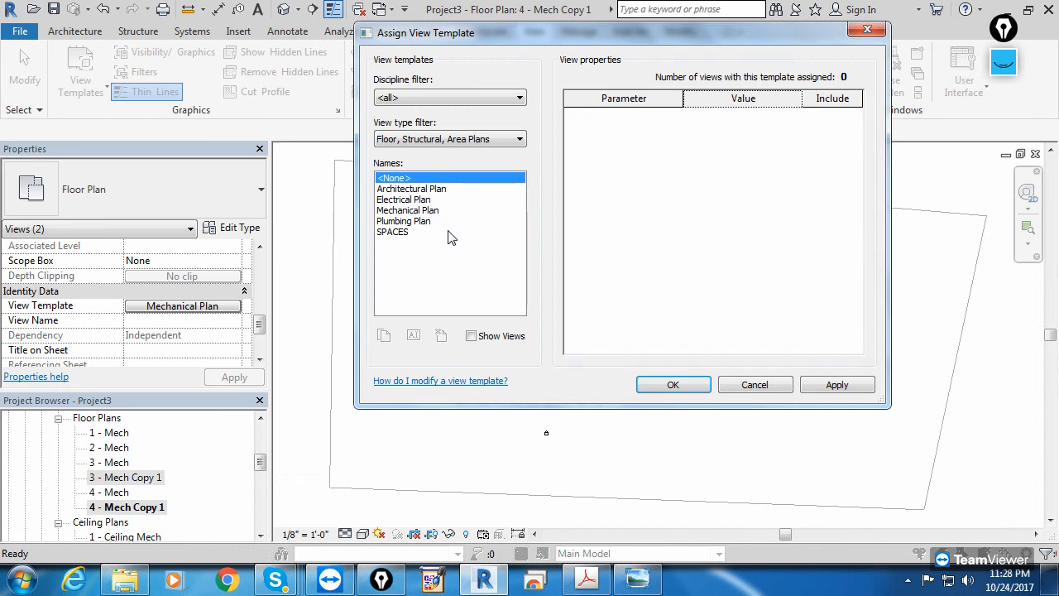
pyautogui.click(669, 387)
# Step: Set the Sub-Discipline of the two copied Mech floor plans to Lighting and locate them in the Project Browser
pyautogui.moveTo(262, 331); pyautogui.dragTo(257, 284)
pyautogui.click(232, 307)
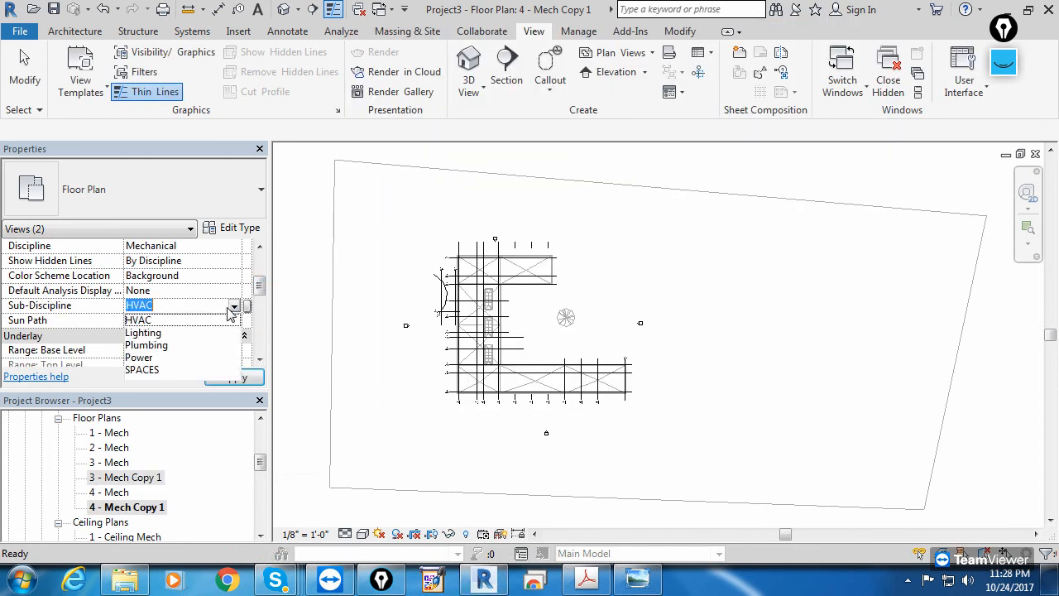
pyautogui.click(165, 333)
pyautogui.click(234, 377)
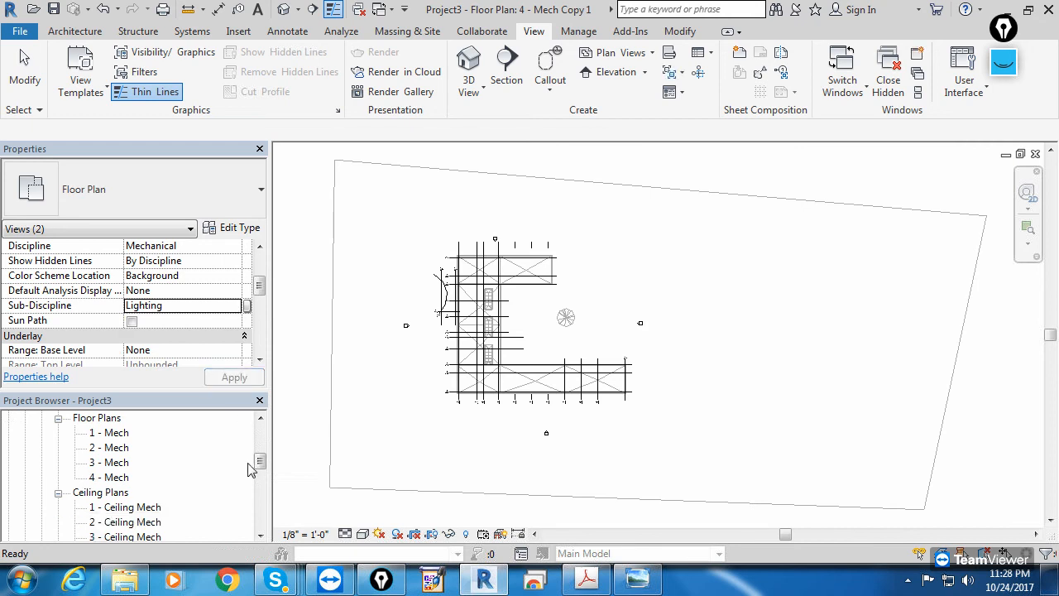
pyautogui.moveTo(259, 461); pyautogui.dragTo(263, 496)
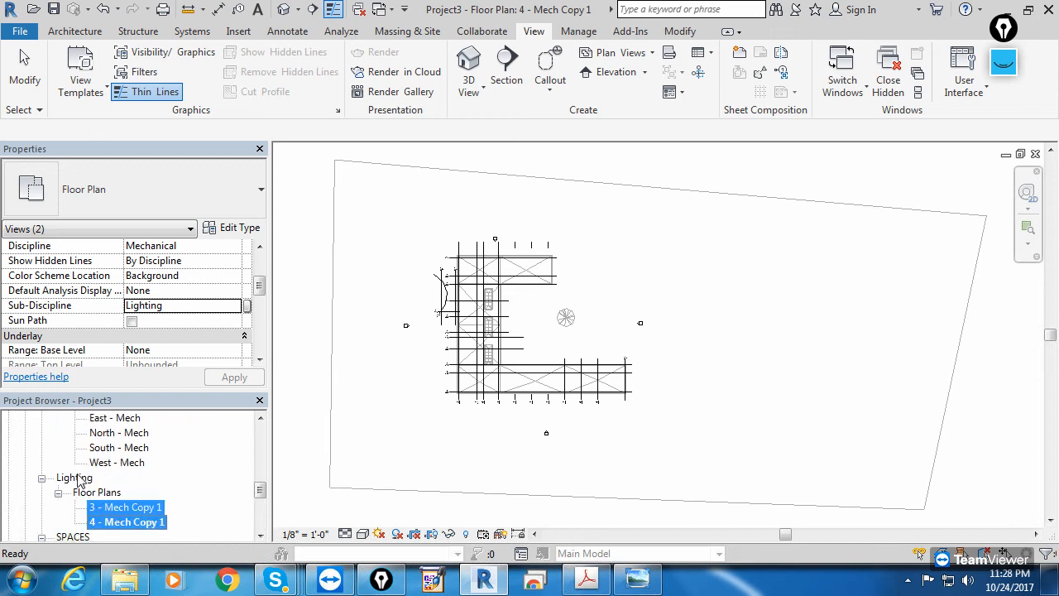
# Step: Set the Discipline of the two copied Mech floor plans under Lighting to Electrical
pyautogui.moveTo(255, 289); pyautogui.dragTo(259, 278)
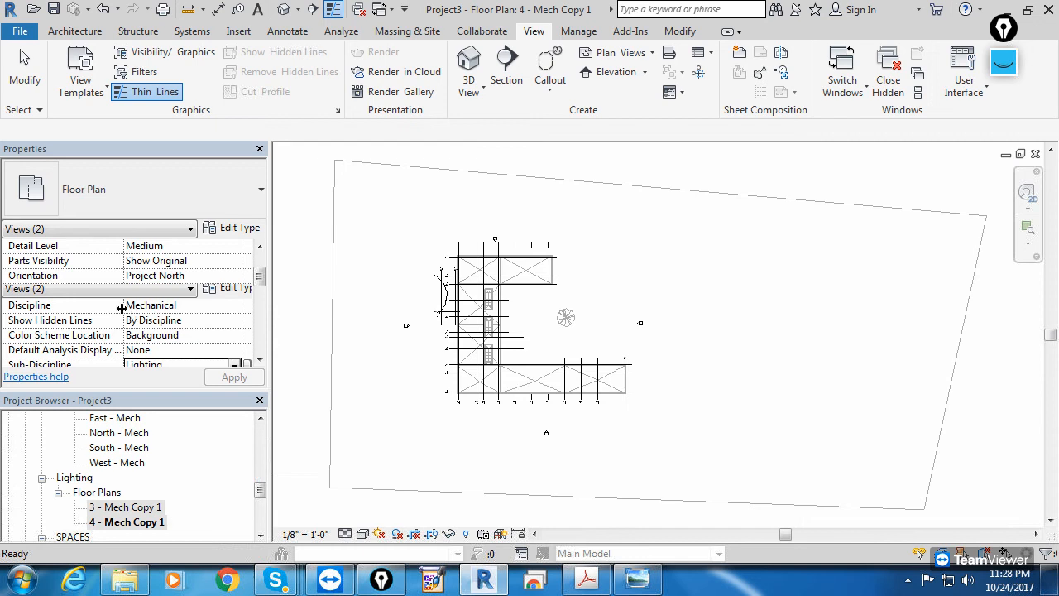
pyautogui.moveTo(260, 490)
pyautogui.mouseDown()
pyautogui.moveTo(259, 450)
pyautogui.moveTo(260, 514)
pyautogui.moveTo(260, 479)
pyautogui.moveTo(260, 495)
pyautogui.mouseUp()
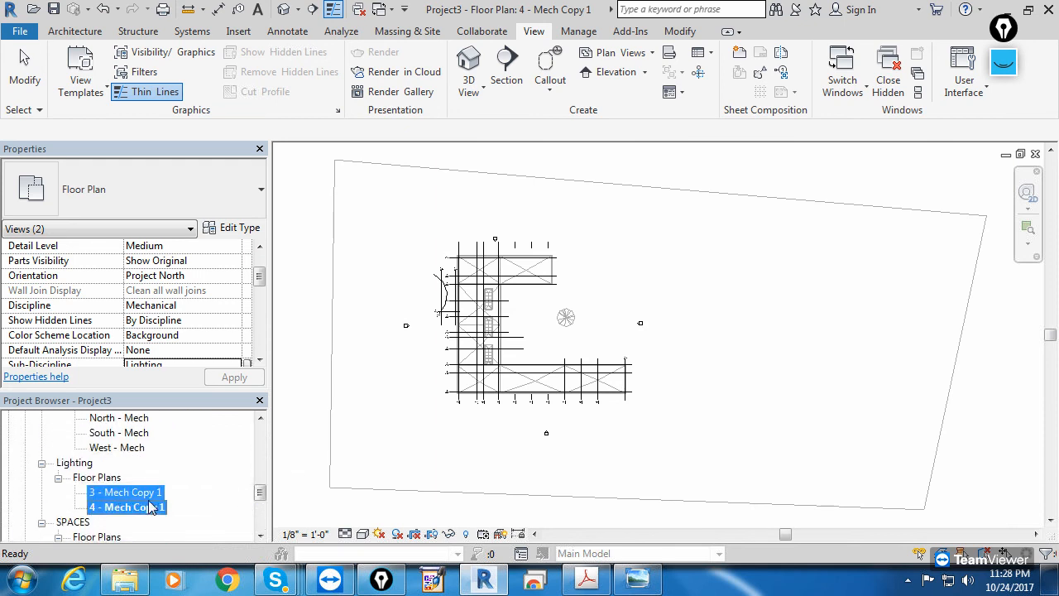
pyautogui.click(195, 306)
pyautogui.click(234, 306)
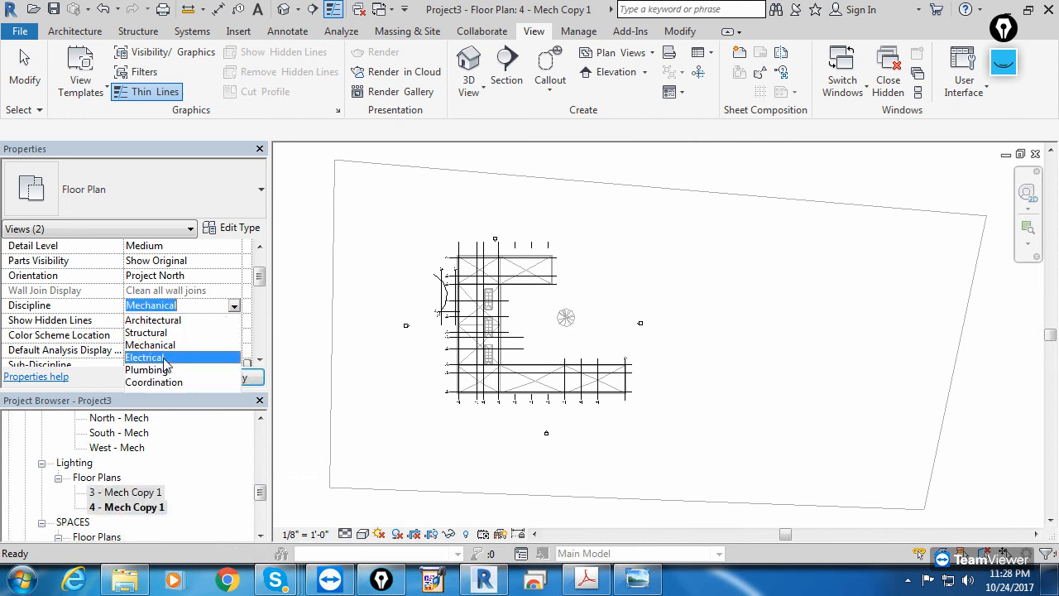
pyautogui.click(165, 358)
pyautogui.click(232, 378)
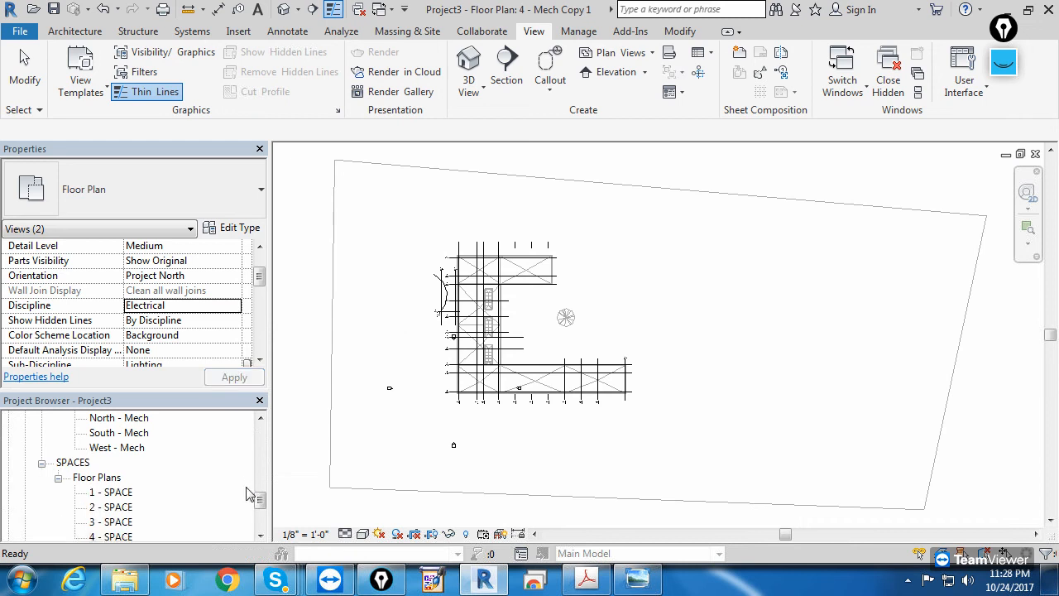
# Step: Copy the name of the 2 - Lighting floor plan under Electrical to the clipboard, leaving that view's name unchanged
pyautogui.moveTo(259, 499); pyautogui.dragTo(259, 426)
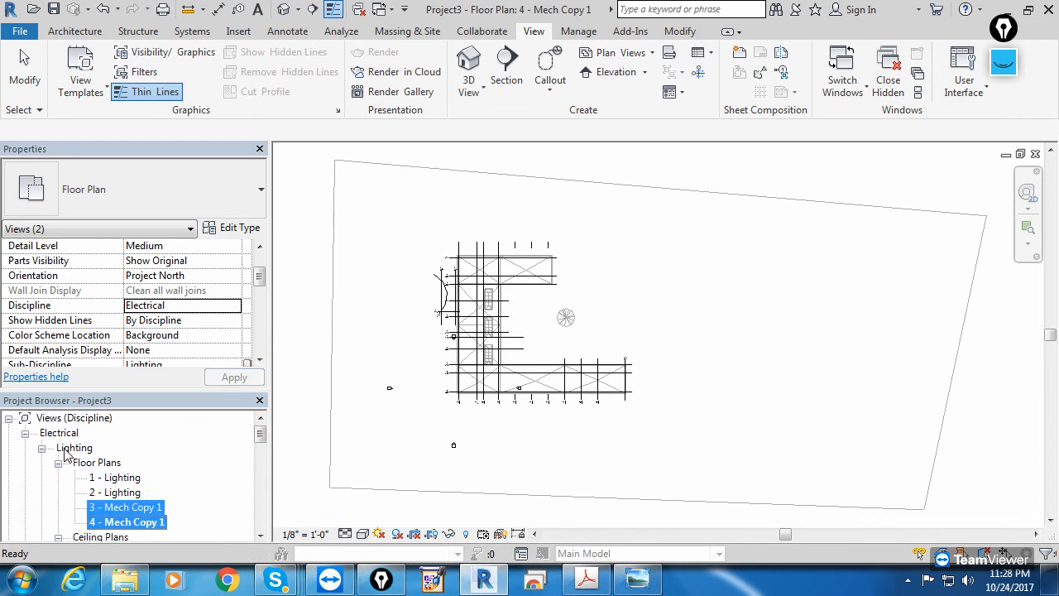
pyautogui.rightClick(116, 493)
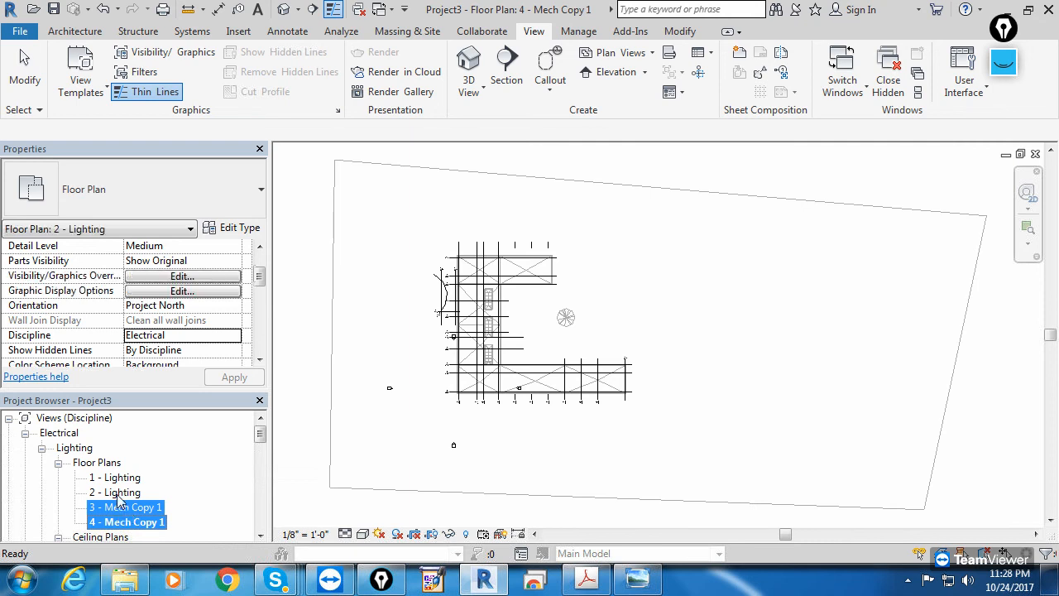
pyautogui.click(161, 388)
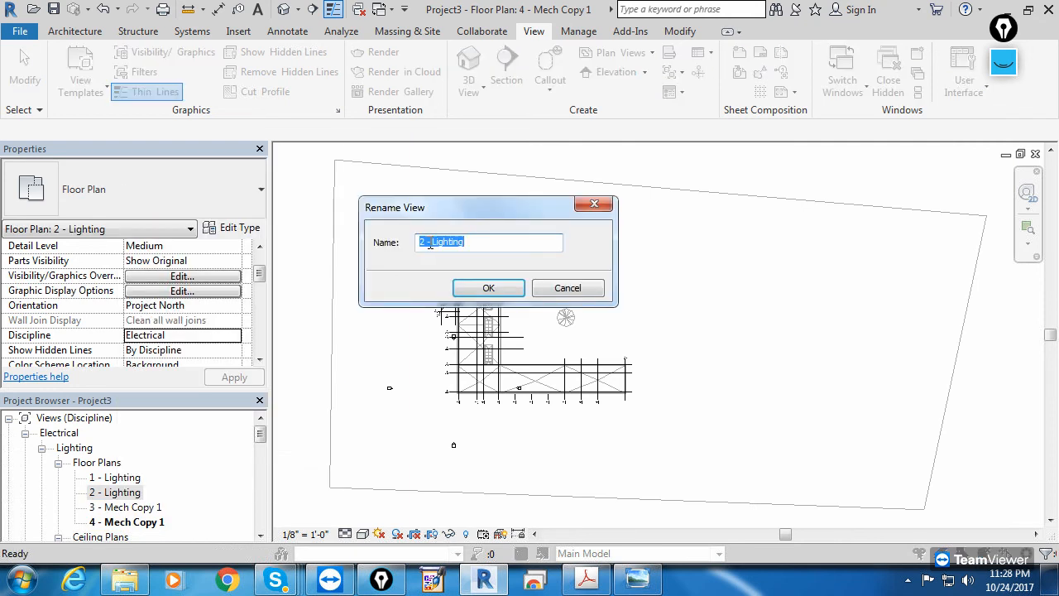
pyautogui.rightClick(426, 248)
pyautogui.click(386, 298)
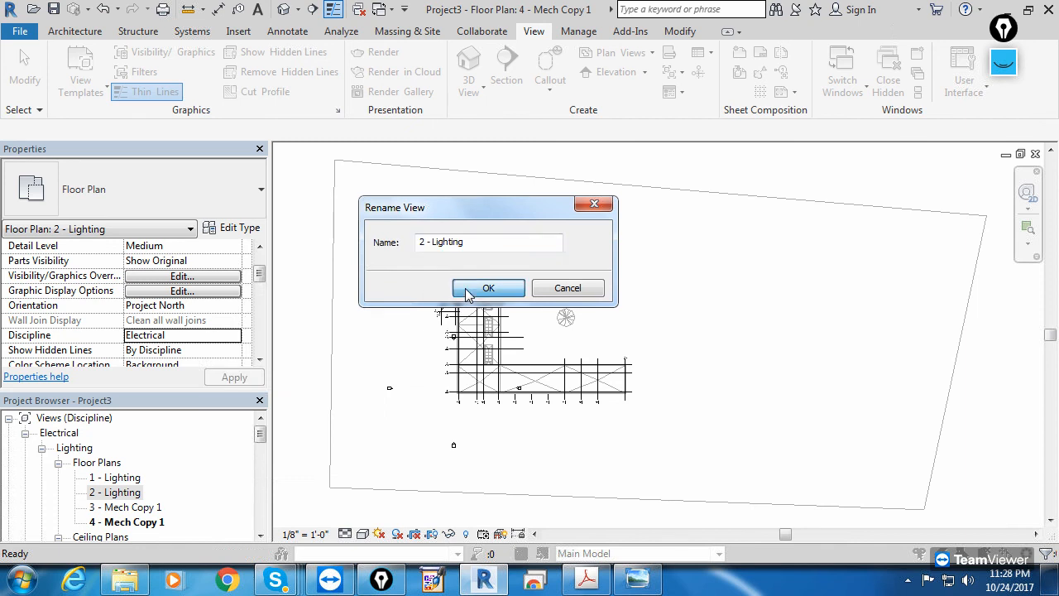
pyautogui.click(476, 289)
# Step: Rename the 3 - Mech Copy 1 floor plan as 3 - Lighting, reusing the copied view name
pyautogui.click(128, 507)
pyautogui.rightClick(128, 507)
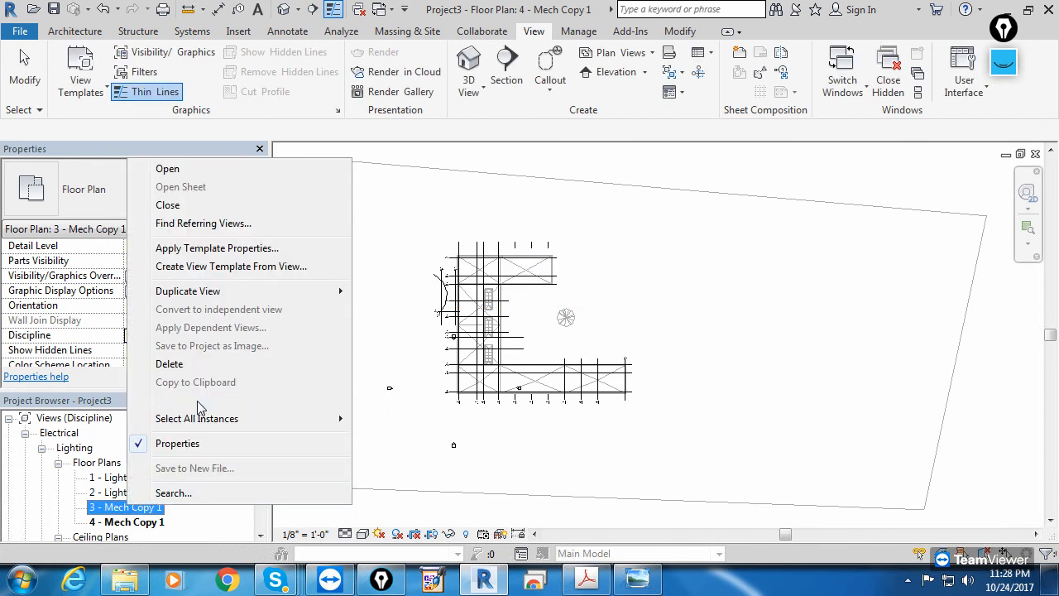
pyautogui.click(199, 405)
pyautogui.hotkey('ctrl', 'v')
pyautogui.moveTo(424, 241); pyautogui.dragTo(414, 242)
pyautogui.write('3')
pyautogui.click(468, 294)
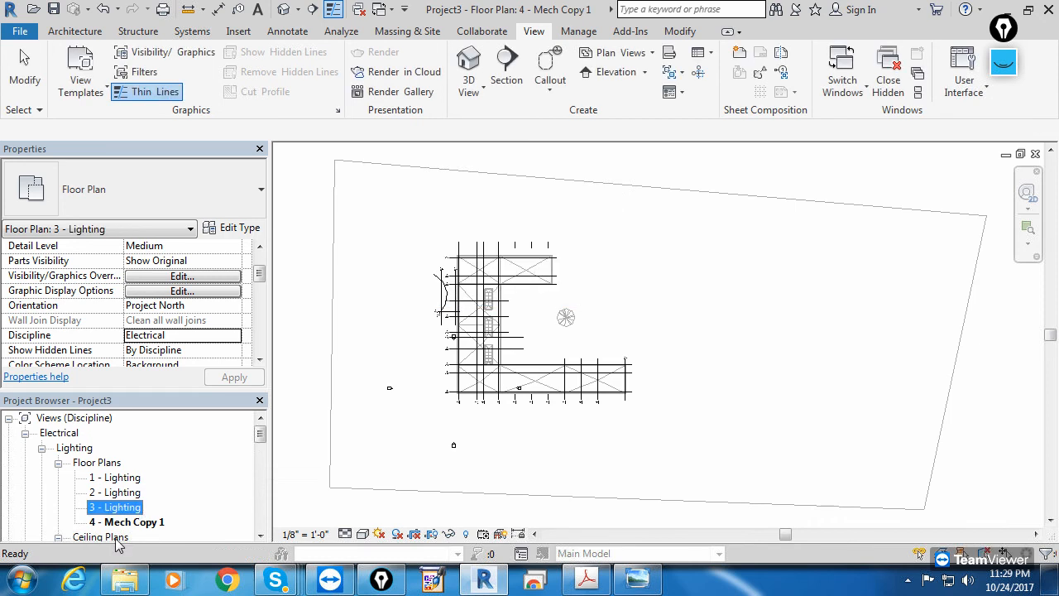
# Step: Rename the 4 - Mech Copy 1 floor plan as 4 - Lighting
pyautogui.rightClick(126, 522)
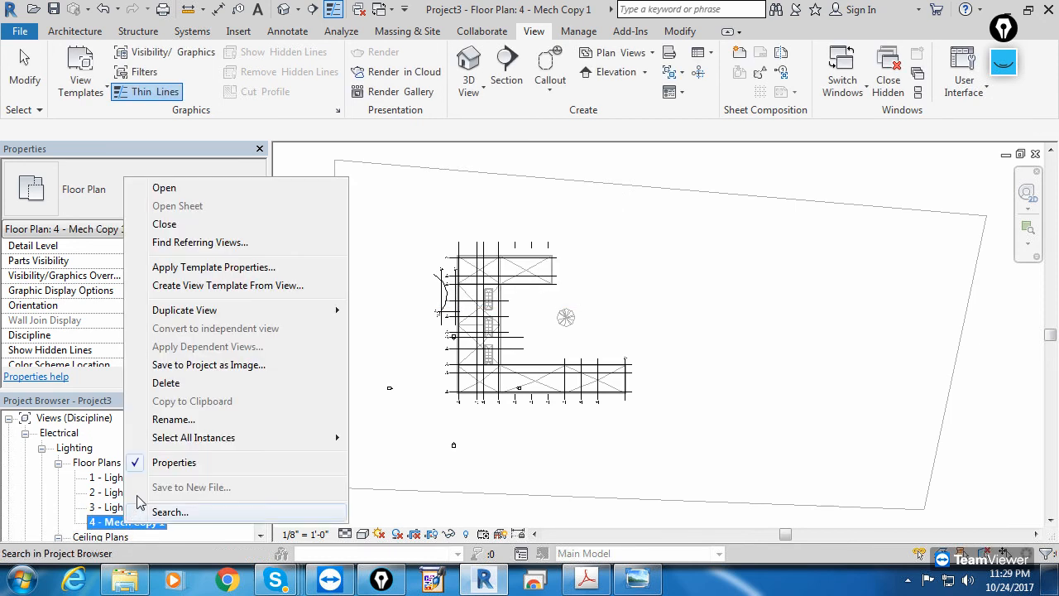
pyautogui.click(173, 420)
pyautogui.hotkey('ctrl', 'v')
pyautogui.moveTo(424, 242); pyautogui.dragTo(415, 253)
pyautogui.write('4')
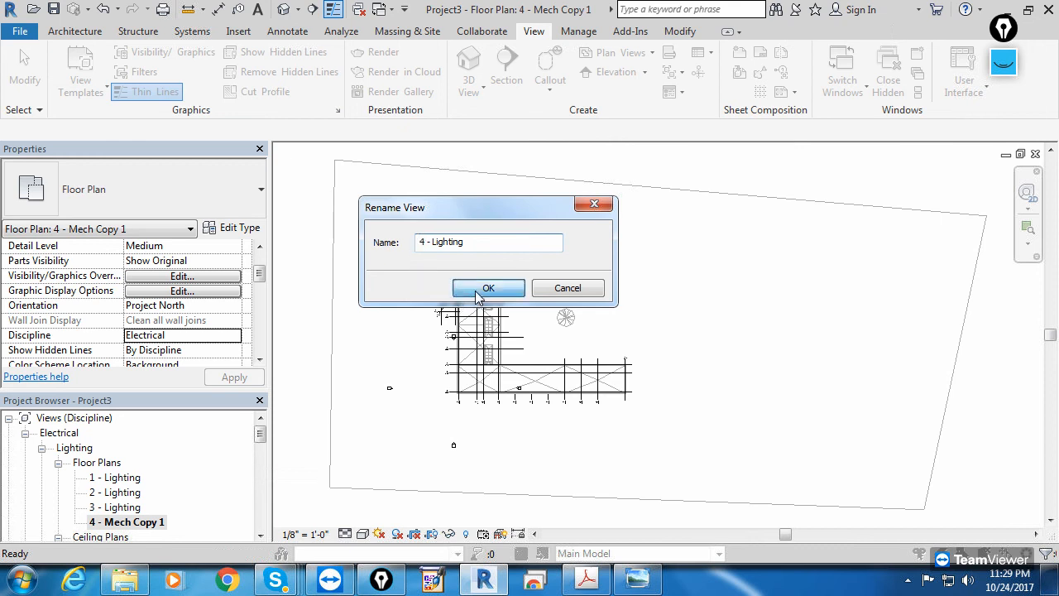
pyautogui.click(486, 289)
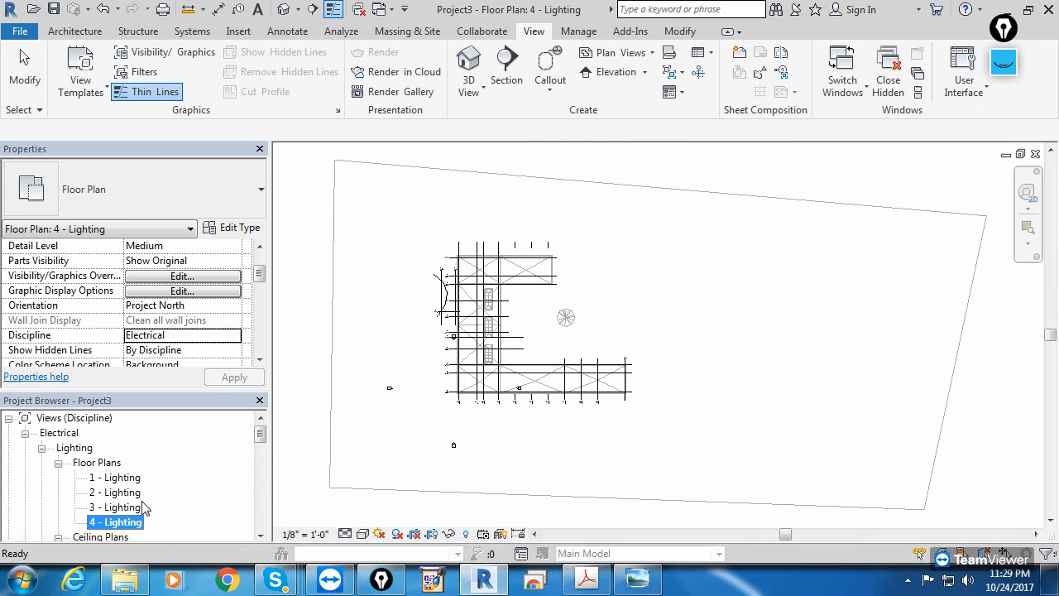
# Step: Examine the building layout in the 4 - Lighting floor plan and the Lighting views listed in the Project Browser
pyautogui.scroll(-2, 377, 410)
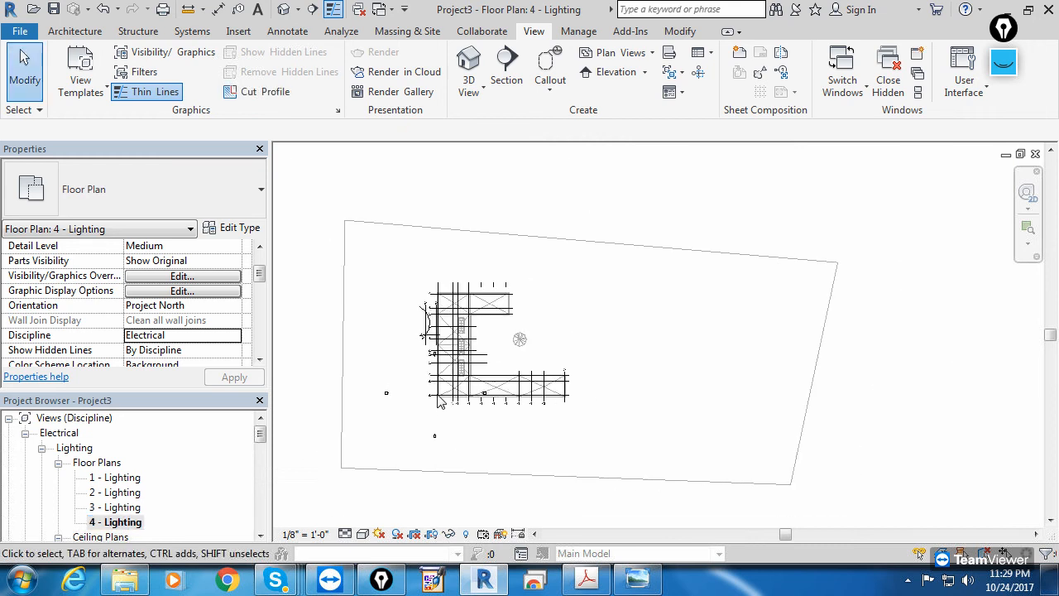
pyautogui.moveTo(414, 433); pyautogui.dragTo(427, 402, button='middle')
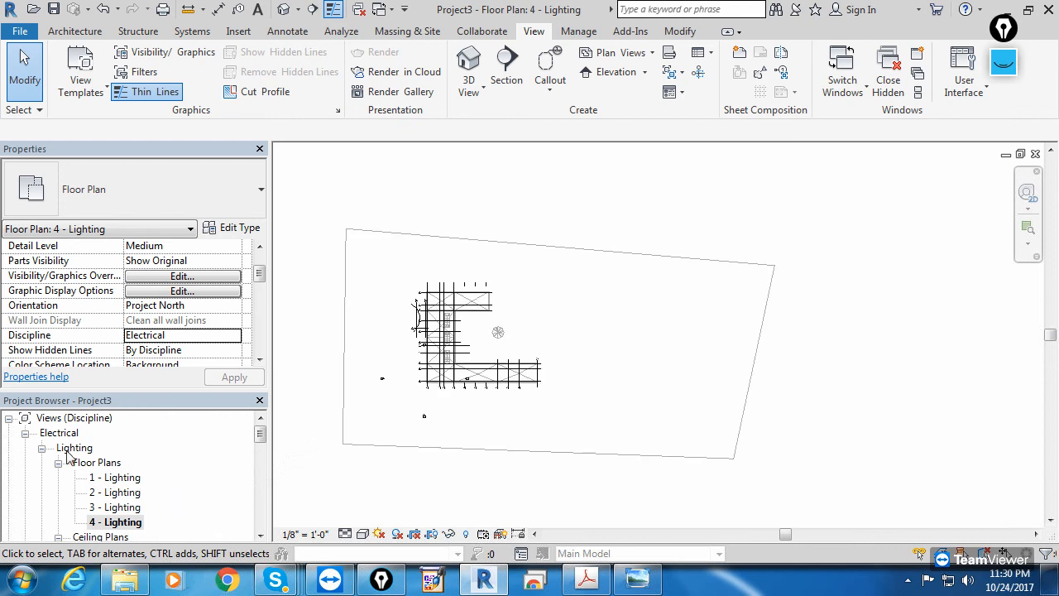
pyautogui.scroll(5, 445, 321)
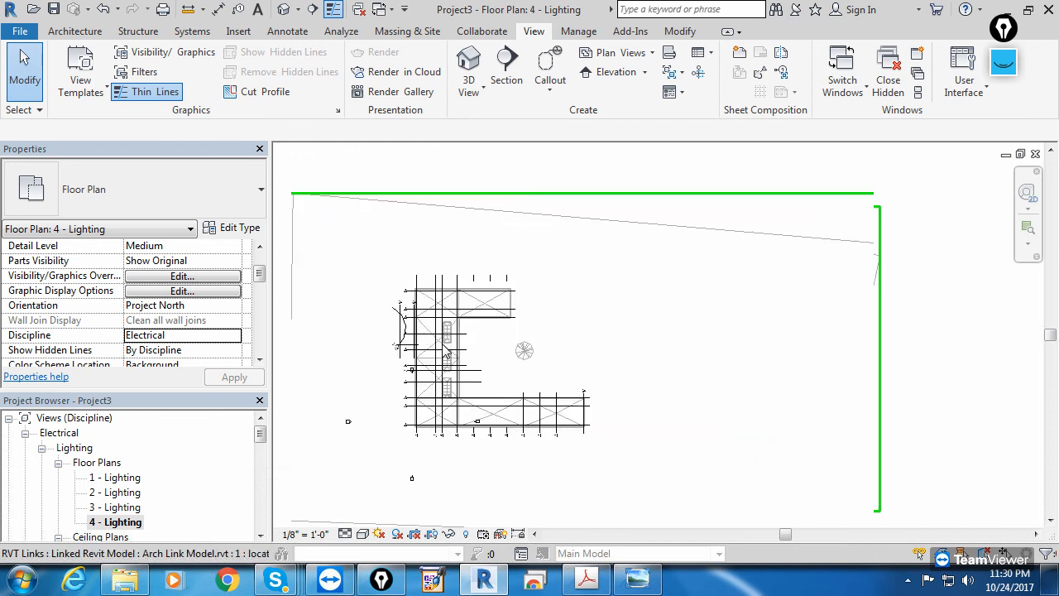
pyautogui.moveTo(566, 376); pyautogui.dragTo(655, 368, button='middle')
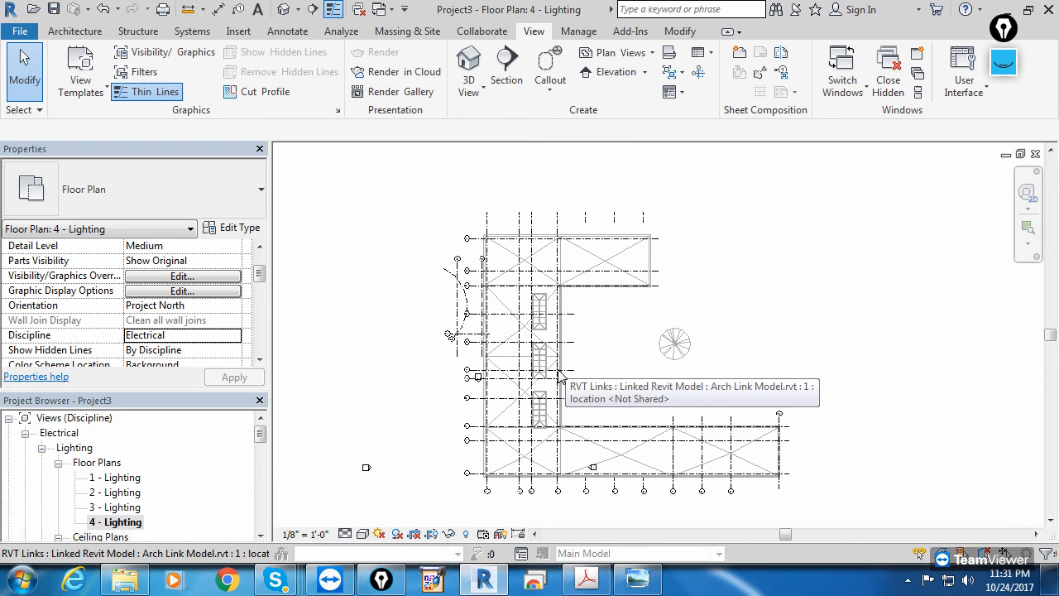
pyautogui.click(137, 481)
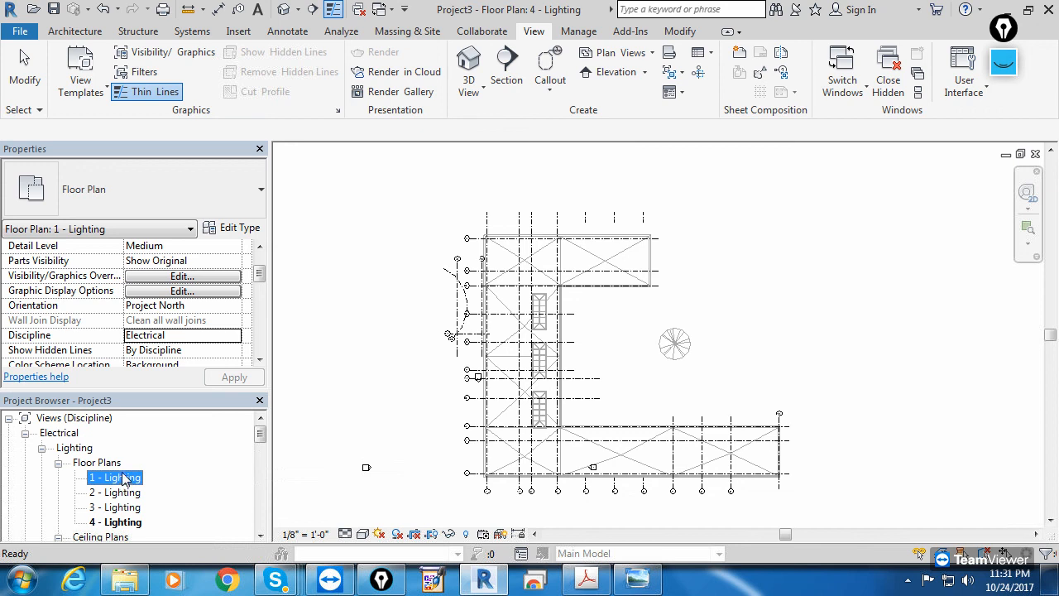
pyautogui.scroll(-1, 122, 478)
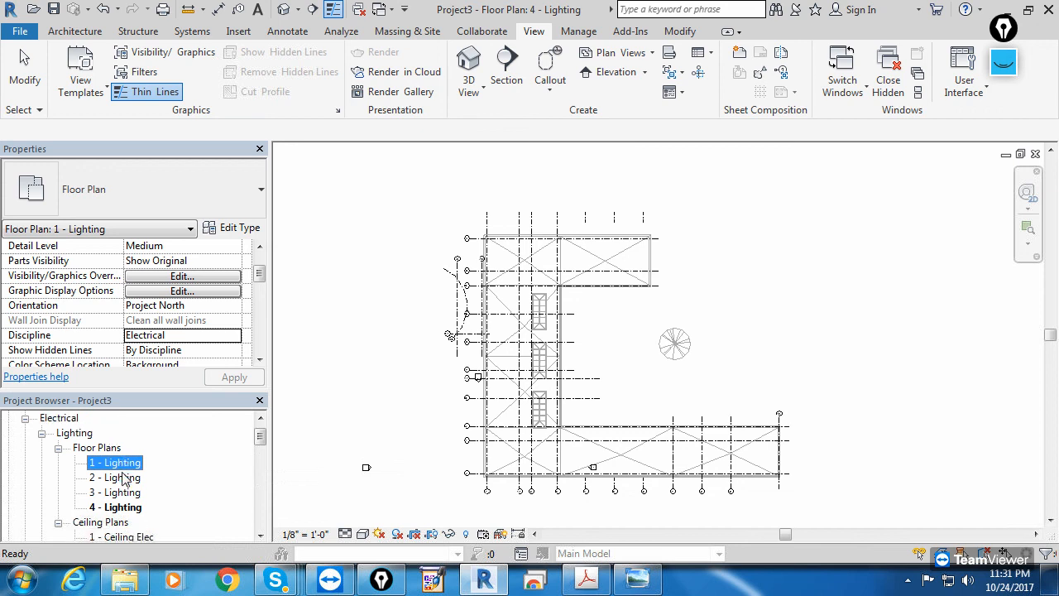
pyautogui.scroll(-3, 122, 478)
pyautogui.scroll(-3, 122, 479)
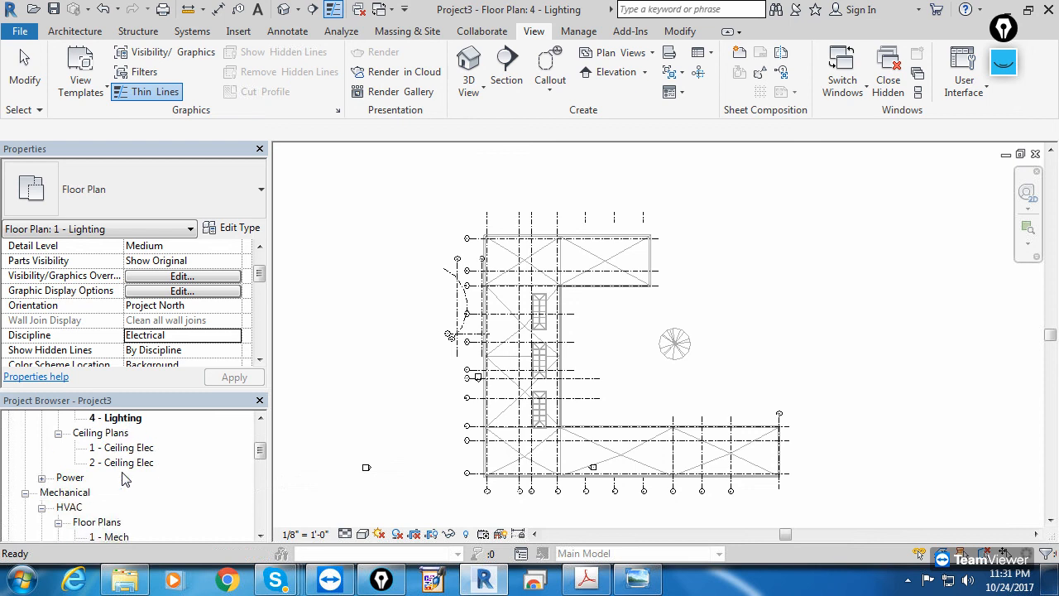
pyautogui.scroll(7, 122, 478)
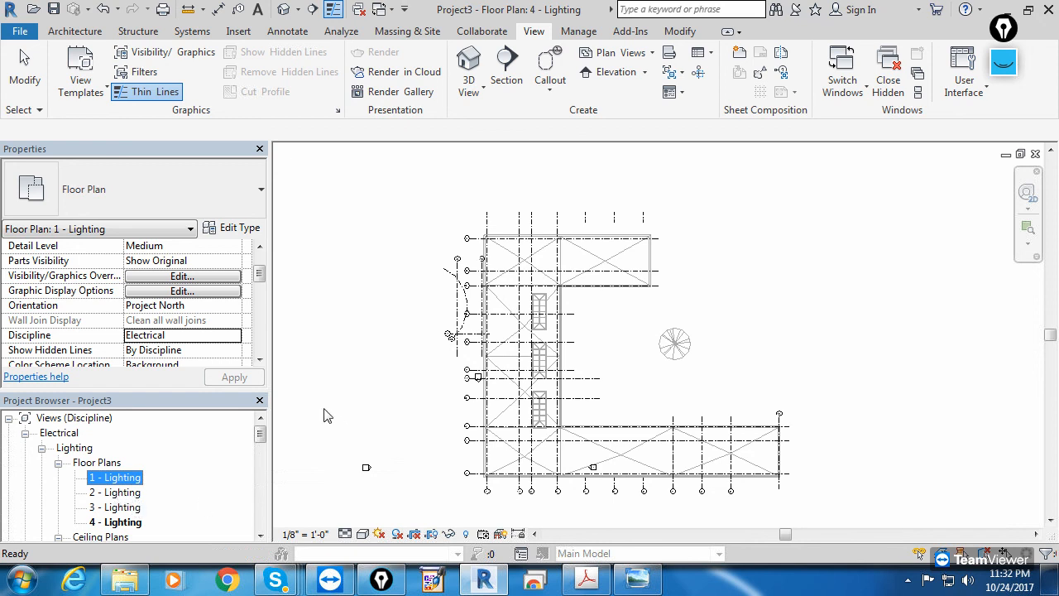
pyautogui.scroll(-2, 360, 406)
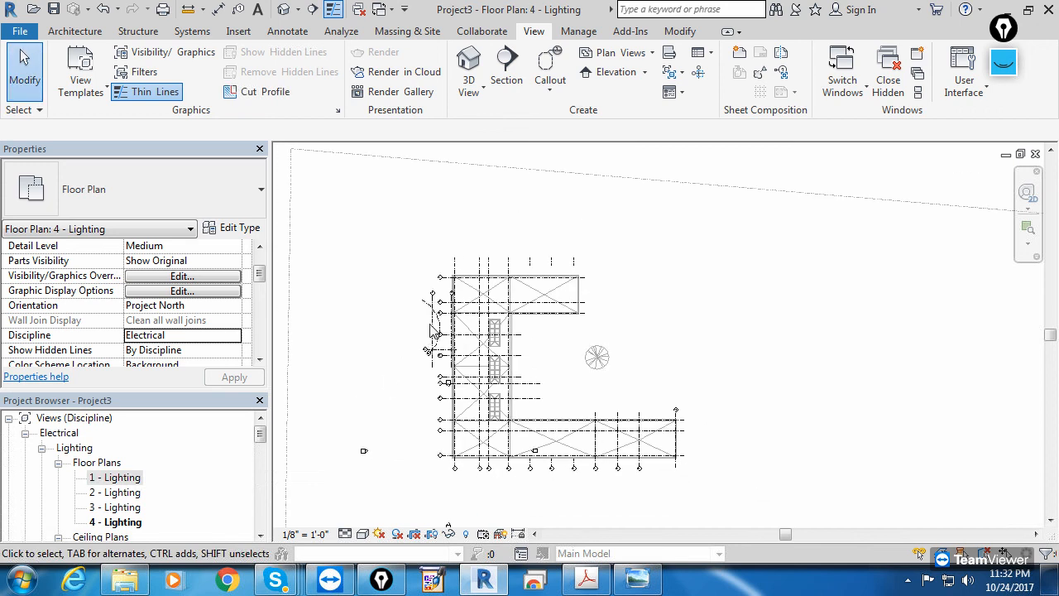
pyautogui.moveTo(400, 370)
pyautogui.mouseDown(button='middle')
pyautogui.moveTo(423, 340)
pyautogui.moveTo(433, 385)
pyautogui.moveTo(419, 342)
pyautogui.moveTo(370, 377)
pyautogui.mouseUp(button='middle')
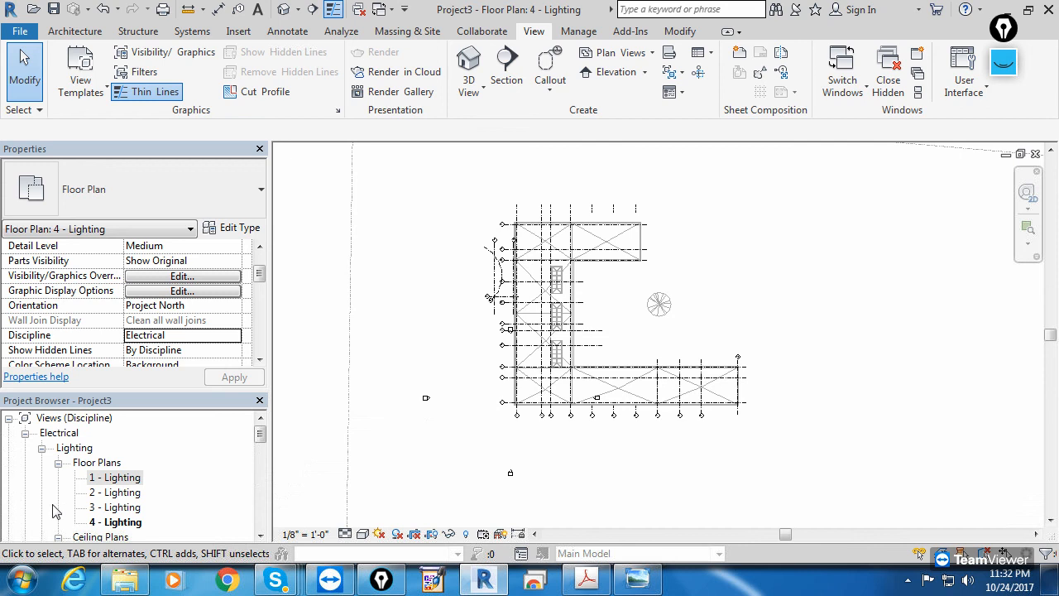
# Step: Collapse the Electrical views in the Project Browser and check the Discipline and Sub-Discipline of the 1 - Mech floor plan
pyautogui.click(25, 433)
pyautogui.scroll(-4, 105, 497)
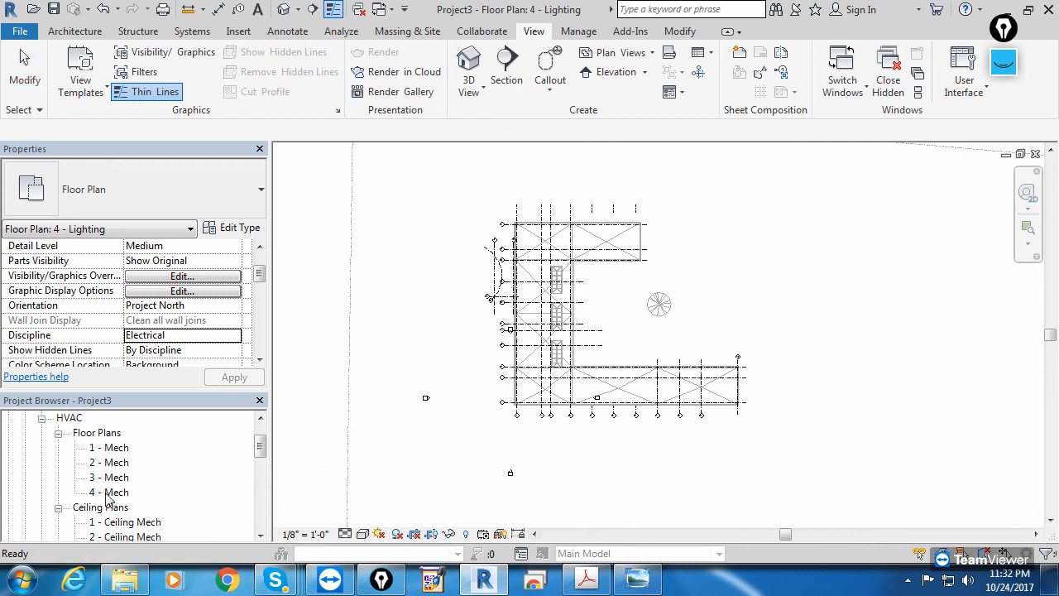
pyautogui.scroll(3, 106, 497)
pyautogui.scroll(1, 106, 497)
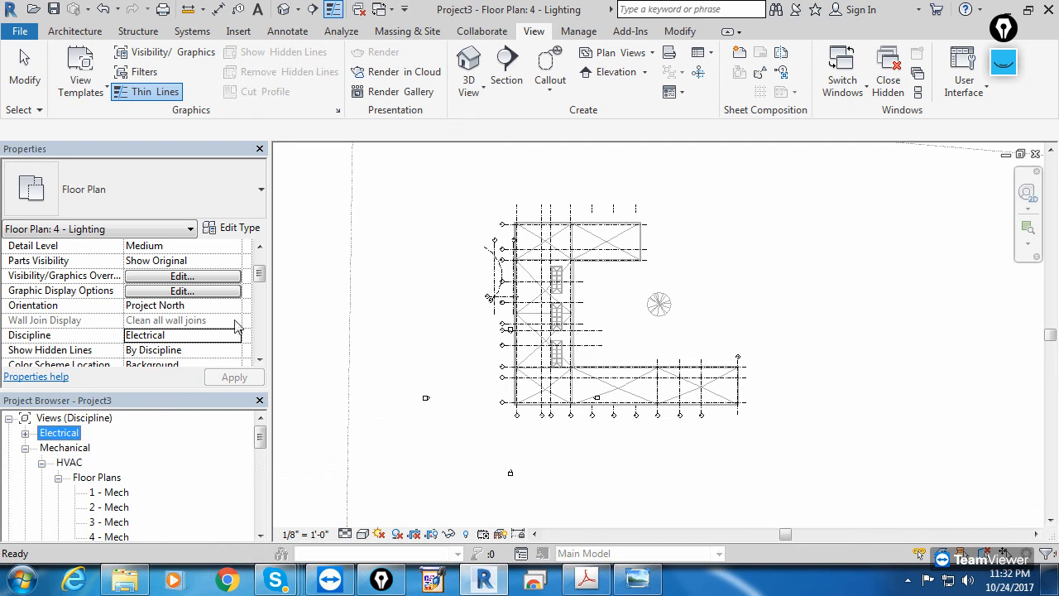
pyautogui.click(99, 492)
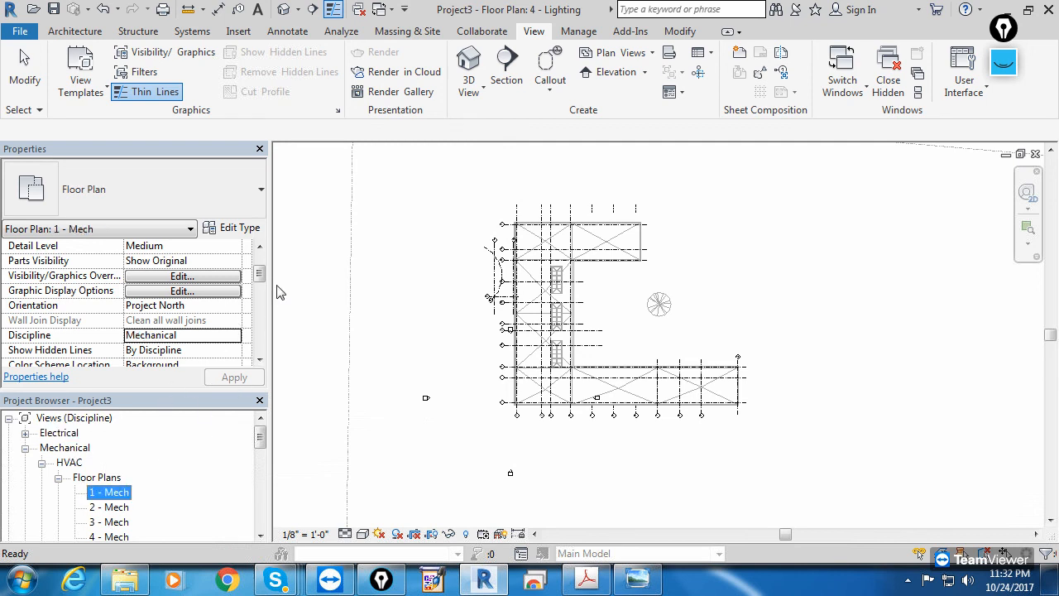
pyautogui.moveTo(260, 274); pyautogui.dragTo(263, 296)
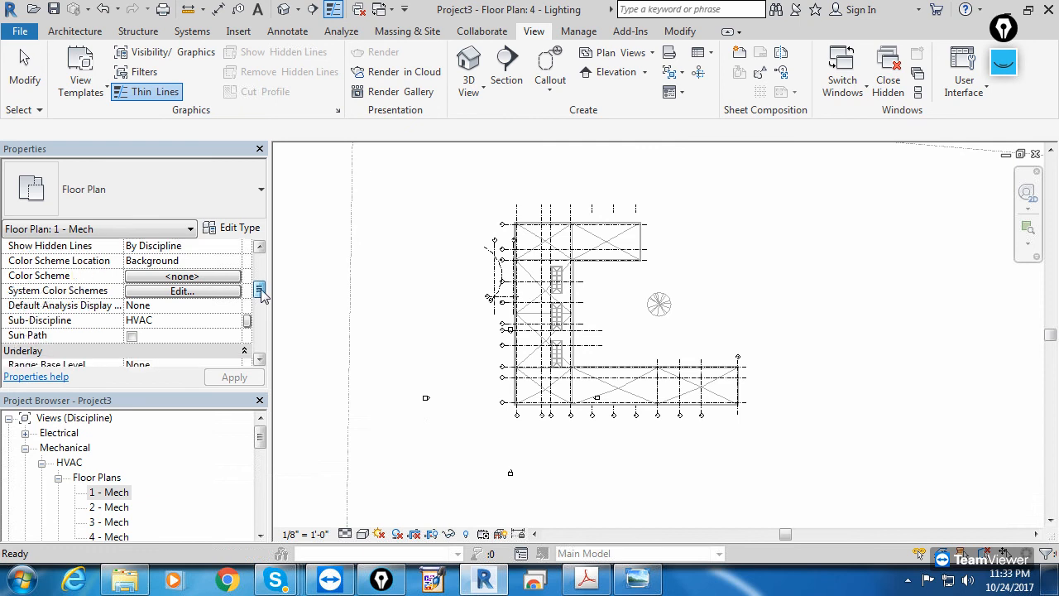
pyautogui.click(53, 493)
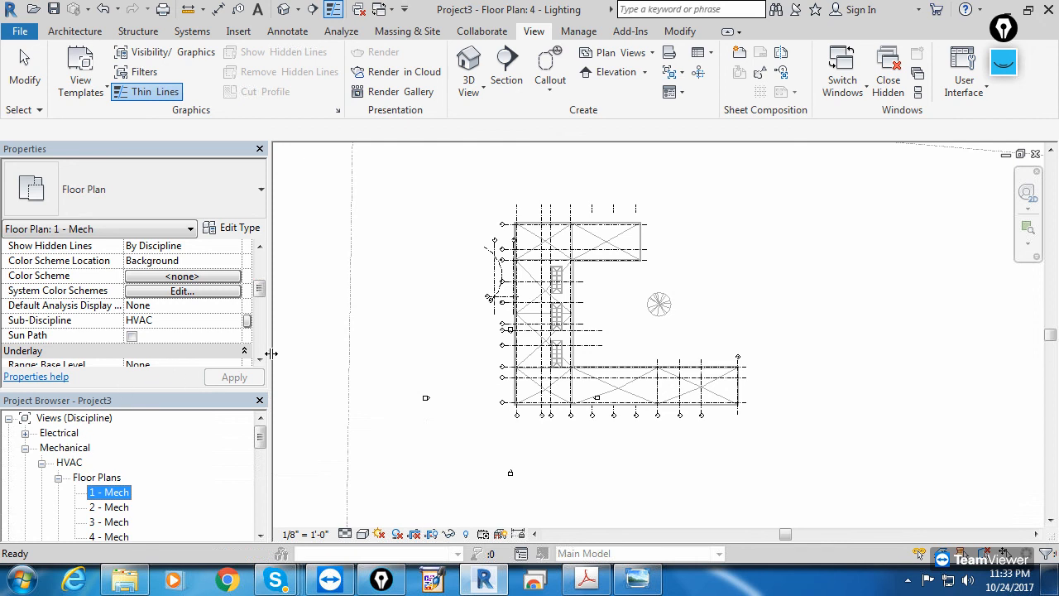
pyautogui.click(337, 400)
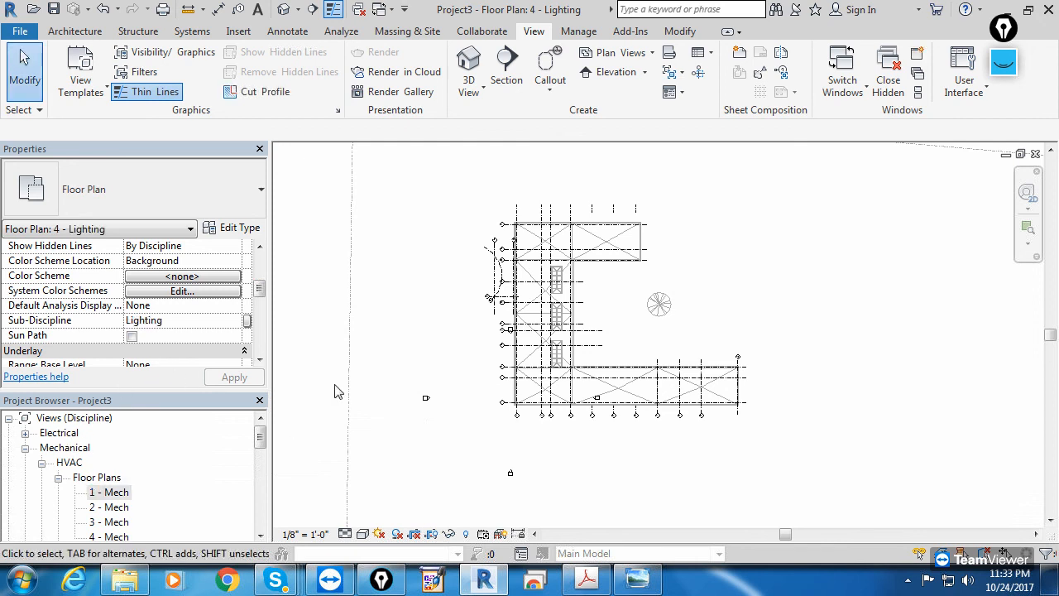
pyautogui.scroll(1, 338, 392)
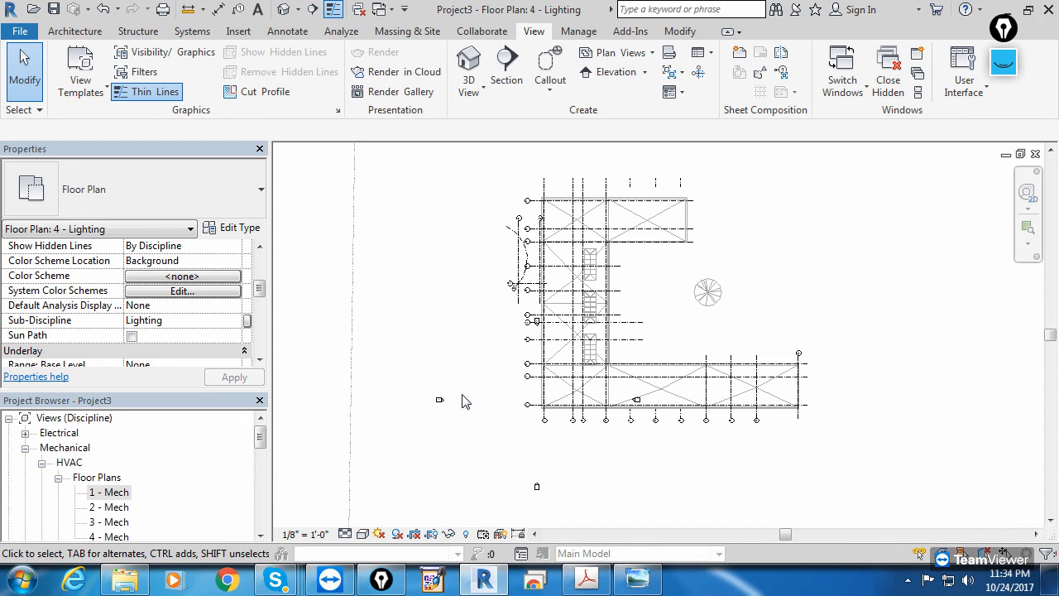
# Step: Switch to REVIT MEP 2018.pdf in Adobe Acrobat, review the sections on duplicating plan views and creating dependent views, and close the document
pyautogui.click(583, 580)
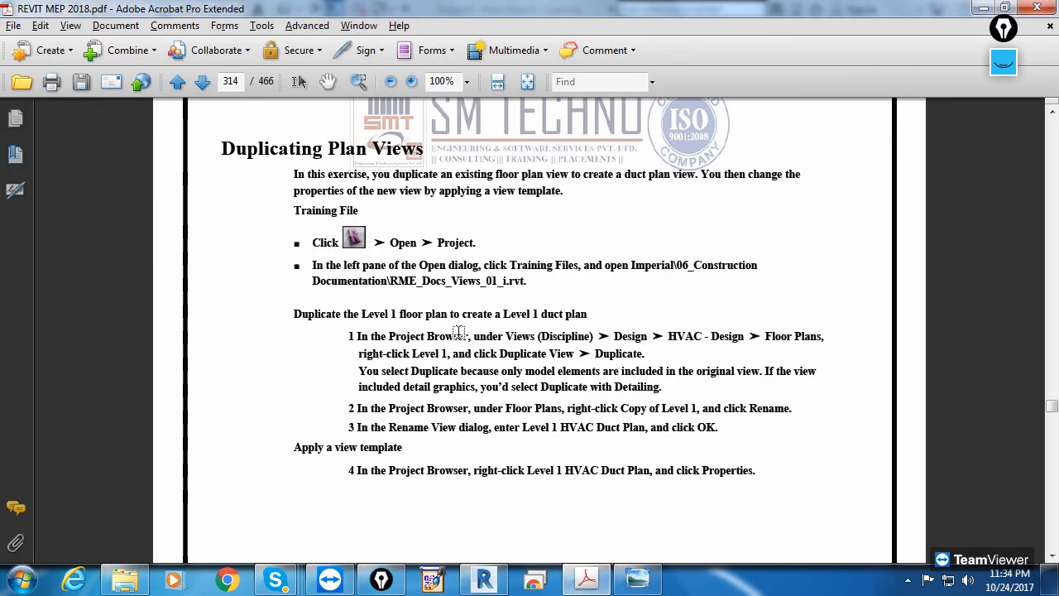
pyautogui.scroll(1, 476, 320)
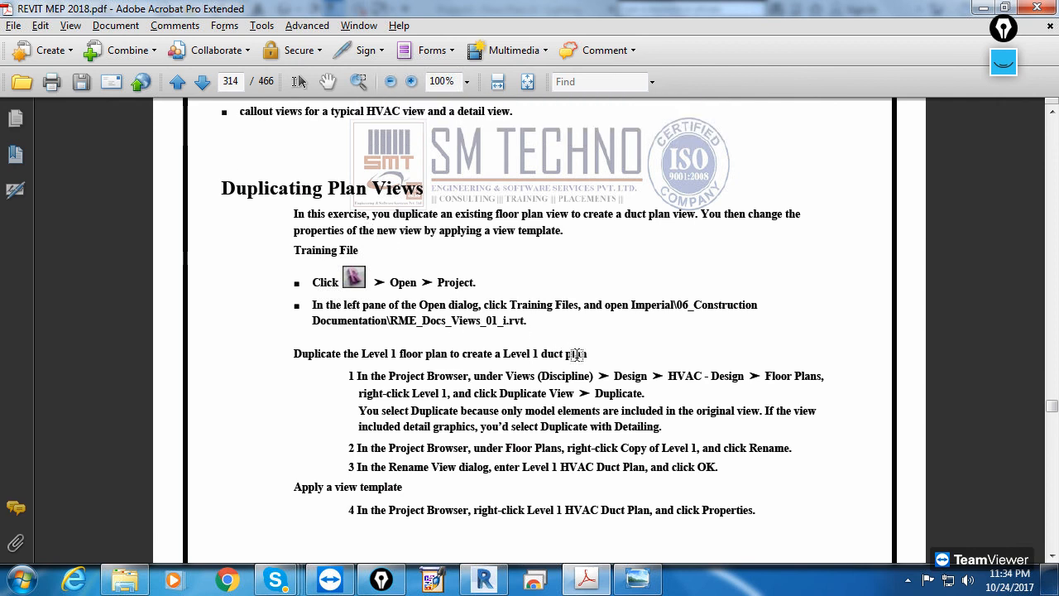
pyautogui.scroll(-2, 589, 369)
pyautogui.scroll(-2, 636, 466)
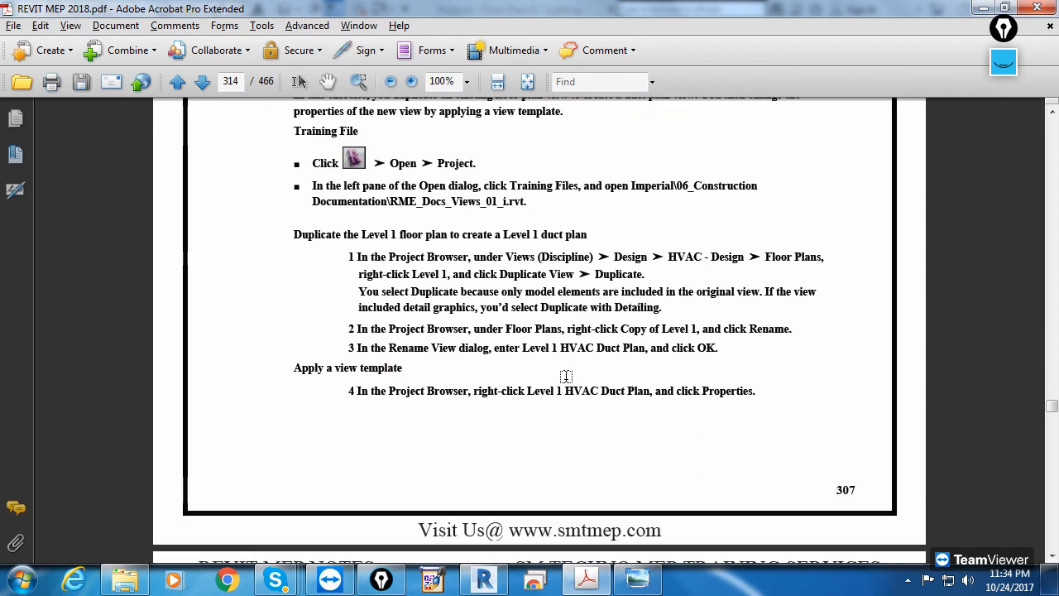
pyautogui.scroll(-10, 632, 359)
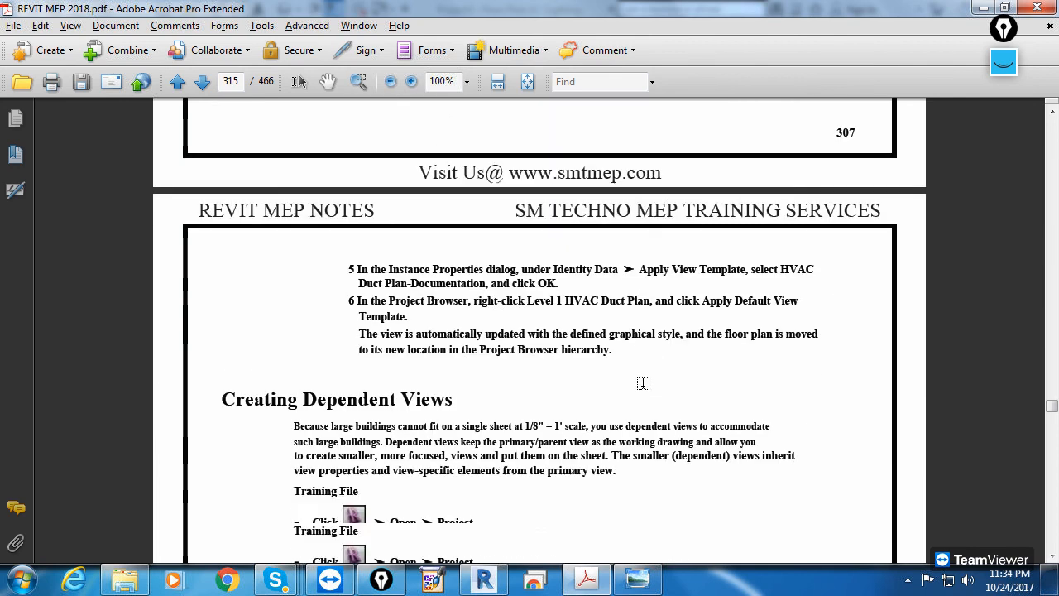
pyautogui.scroll(9, 640, 383)
pyautogui.scroll(-18, 638, 408)
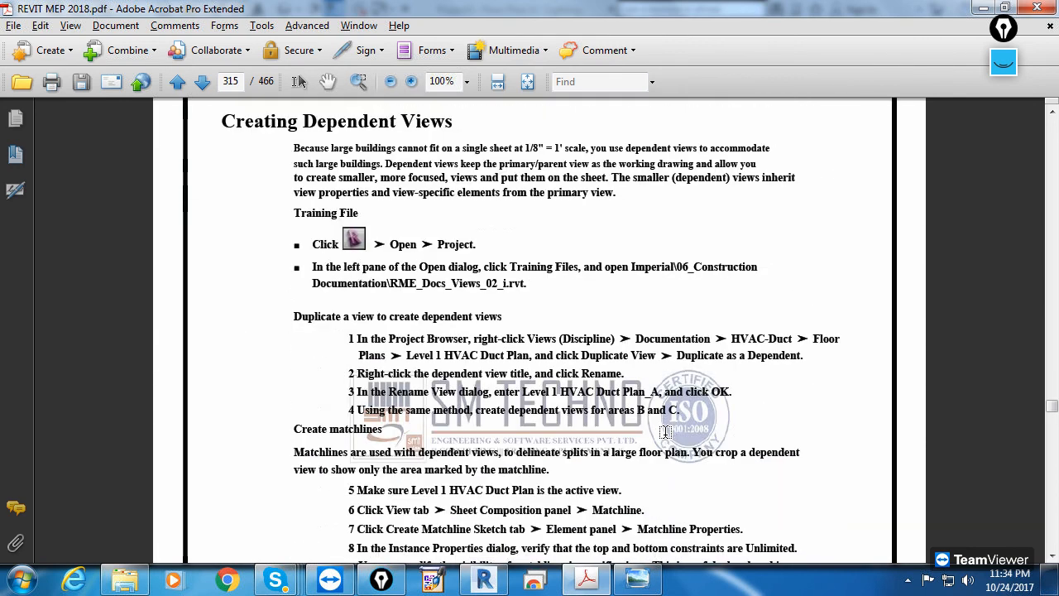
pyautogui.scroll(2, 699, 426)
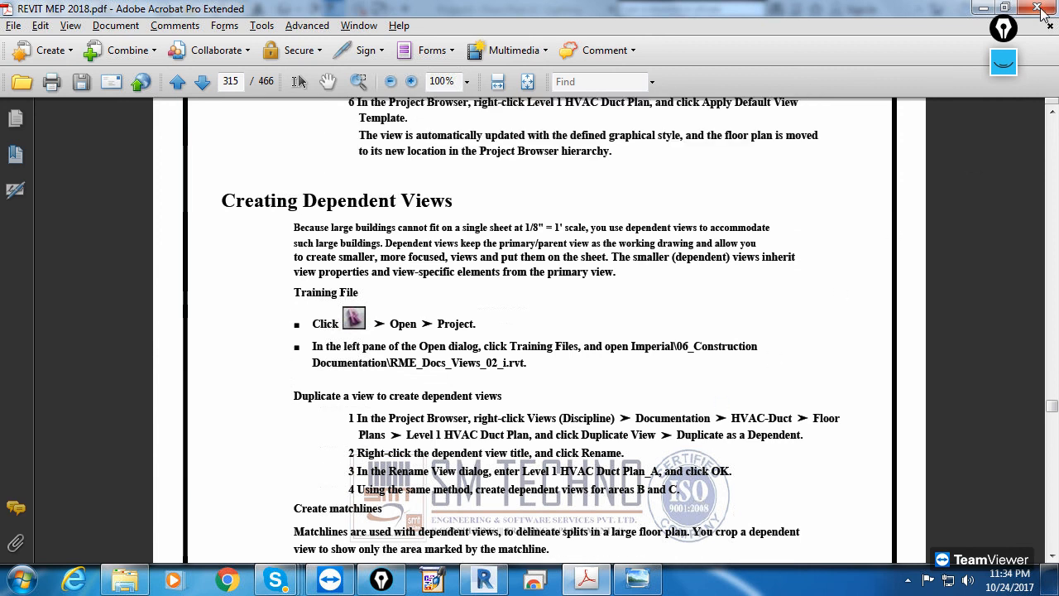
pyautogui.click(1039, 9)
pyautogui.click(530, 324)
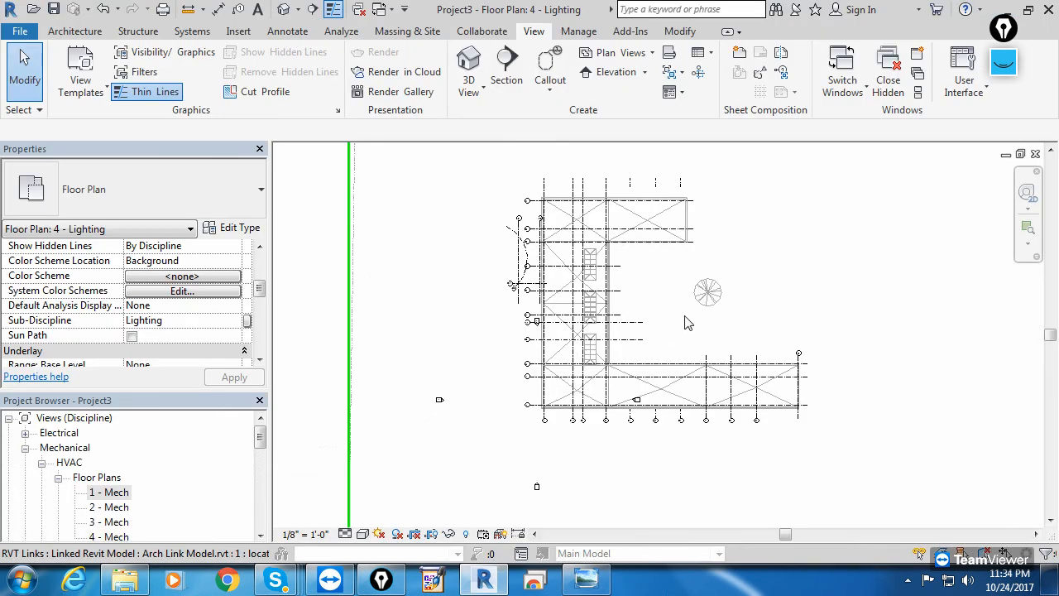
pyautogui.scroll(-2, 794, 314)
pyautogui.moveTo(801, 331); pyautogui.dragTo(762, 323, button='middle')
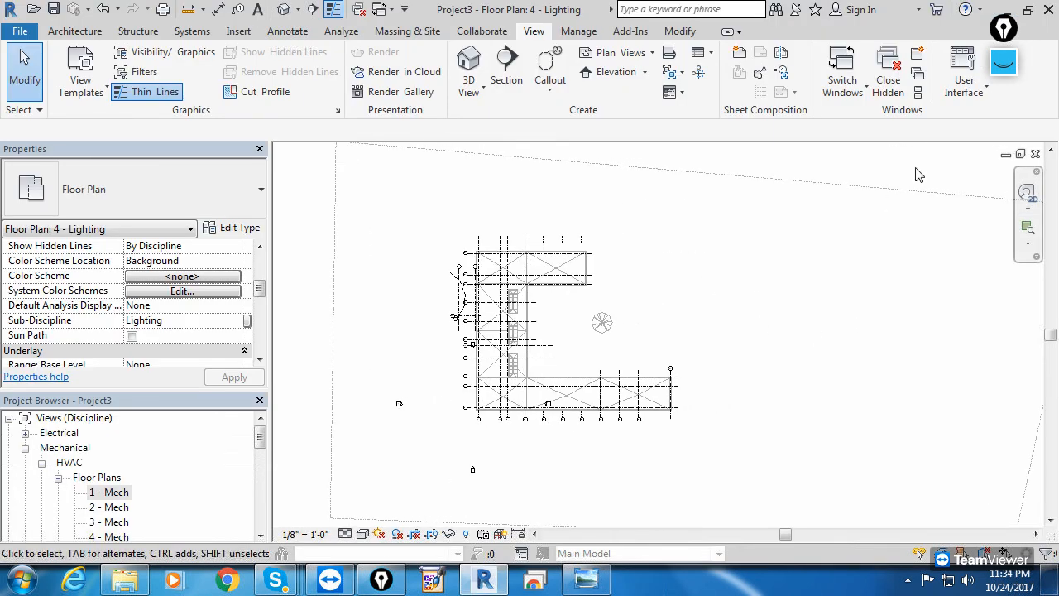
# Step: Switch to the RVT-85 group call in Skype and end the call
pyautogui.moveTo(277, 580)
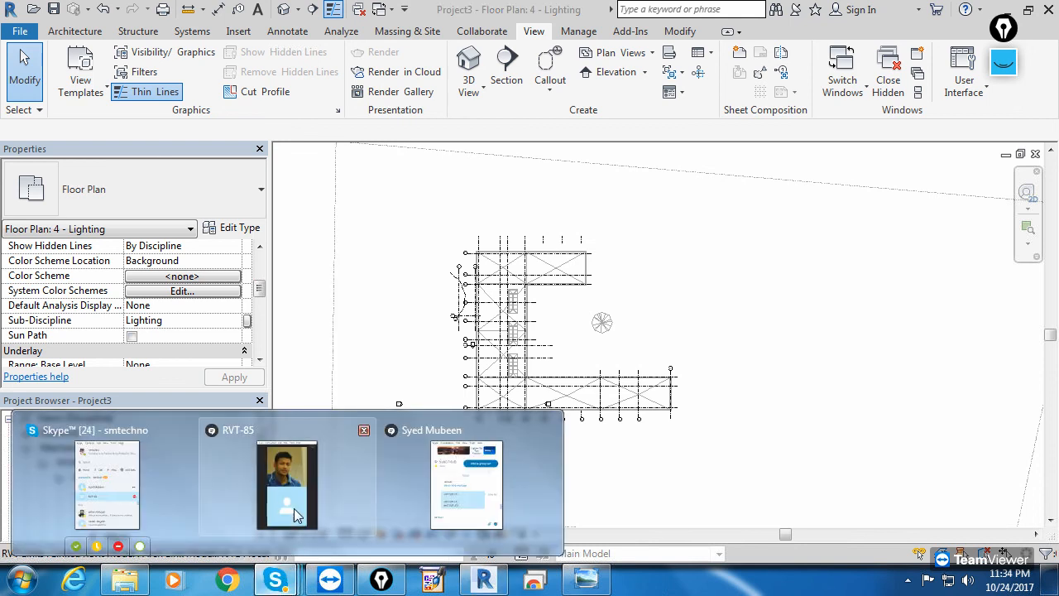
pyautogui.click(328, 488)
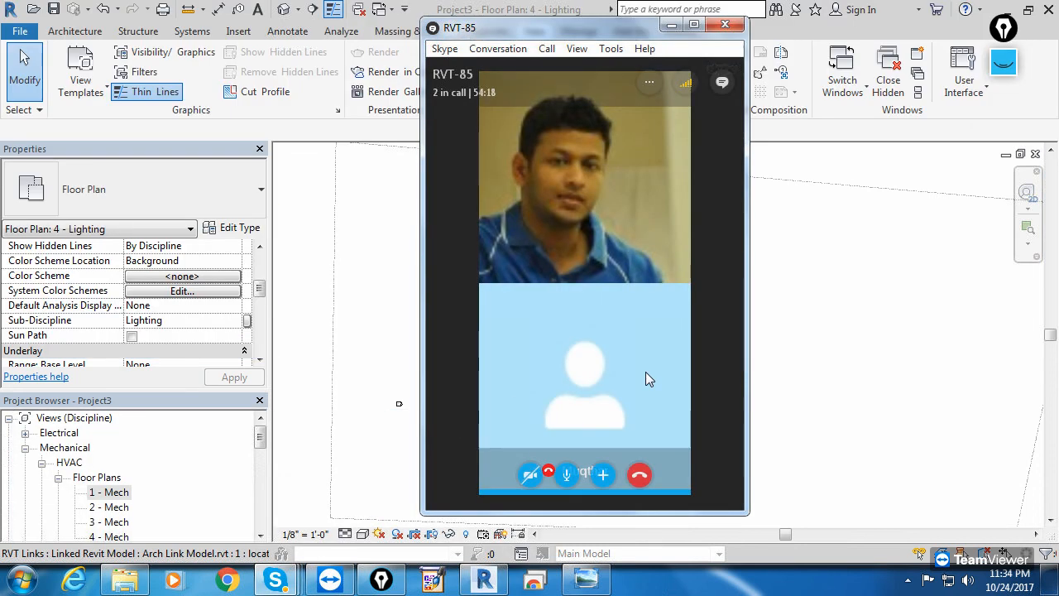
pyautogui.click(645, 474)
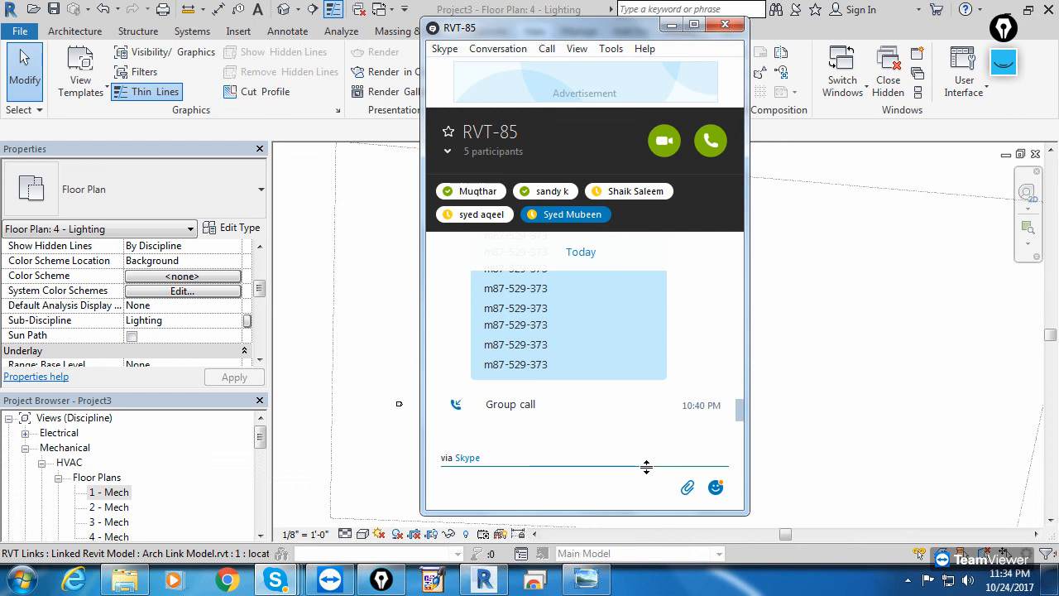